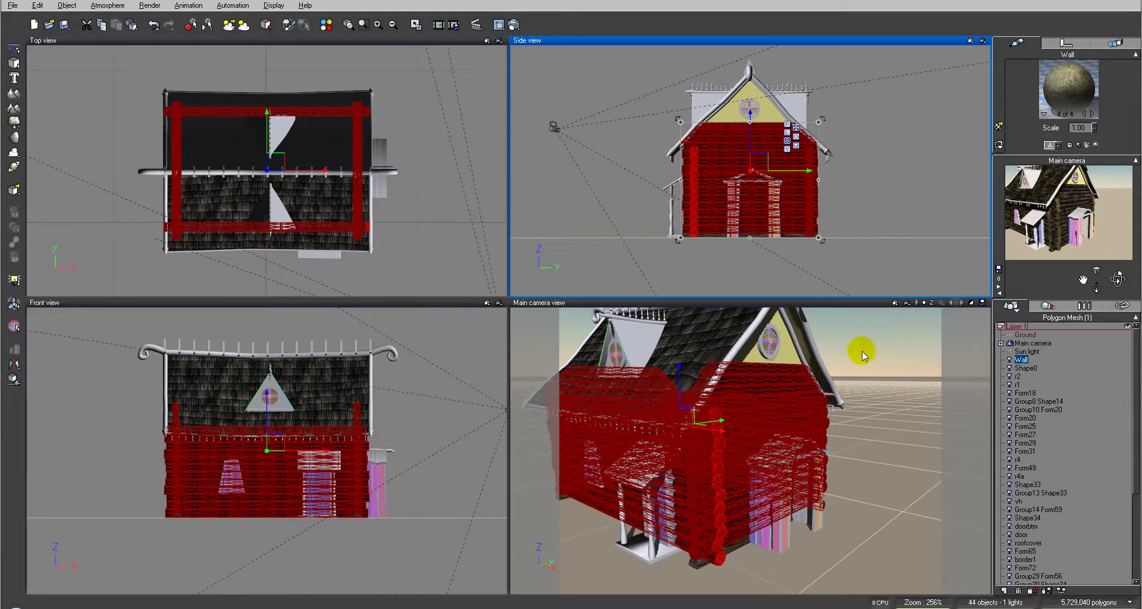
Select the vertical plank mesh of the gable-side porch, Group29 Form56, and locate it in the object list
click(899, 179)
click(736, 209)
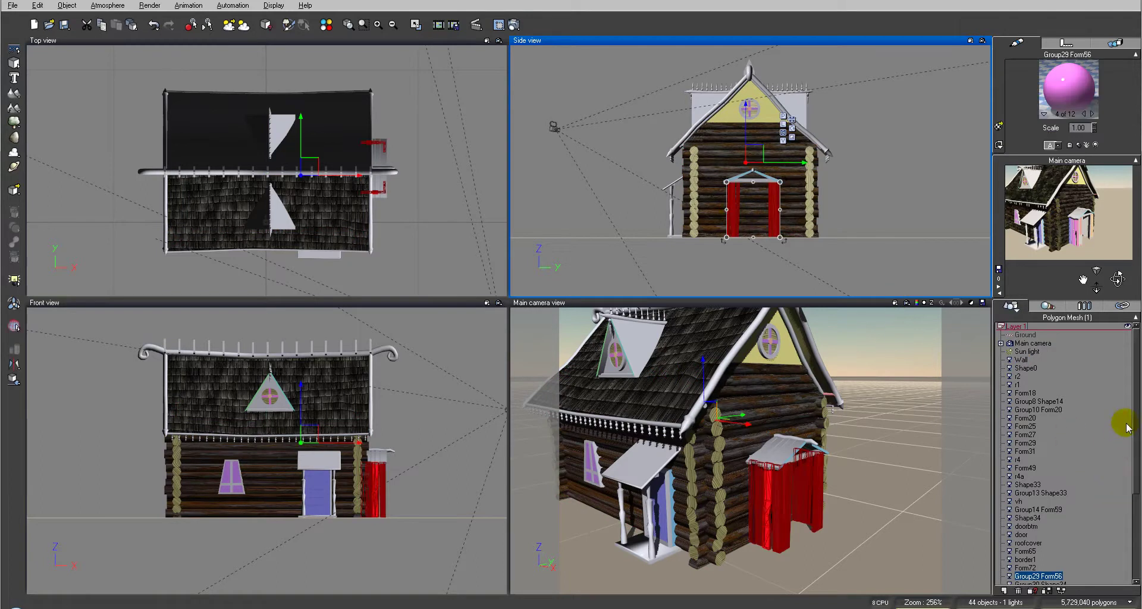
scroll(1133, 414, down, 5)
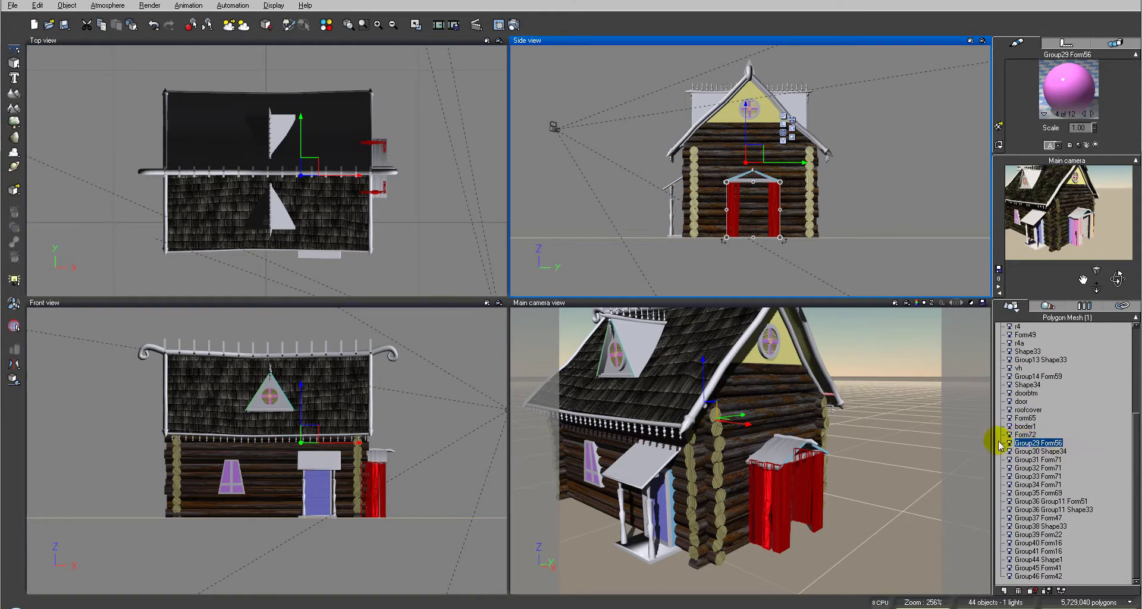
Look through all the materials assigned to the porch plank mesh and return to the first one
click(1085, 113)
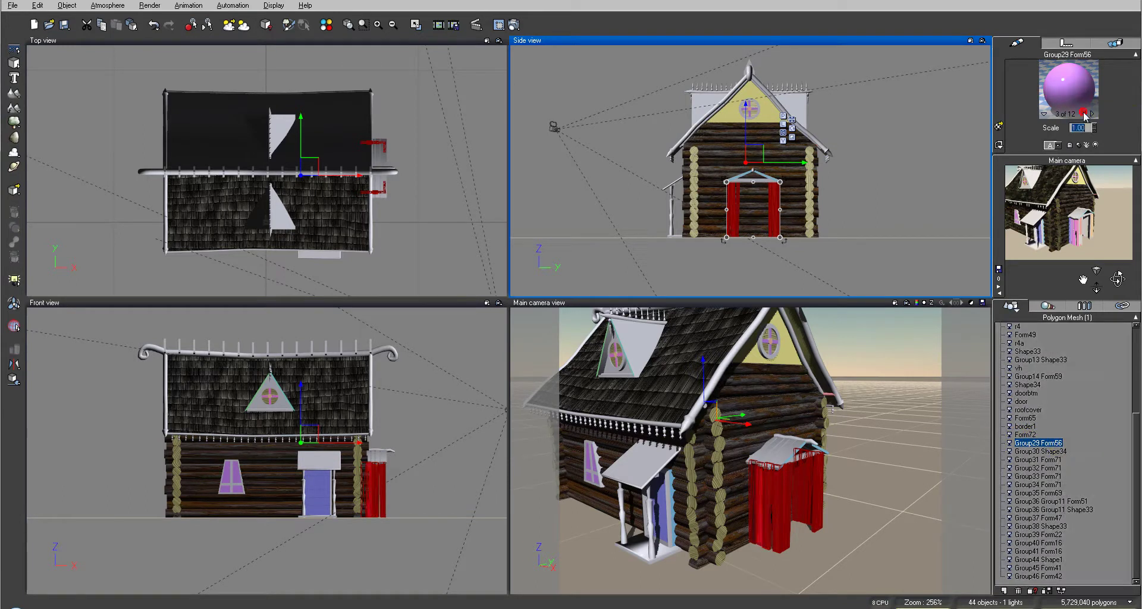
click(1085, 113)
click(1084, 113)
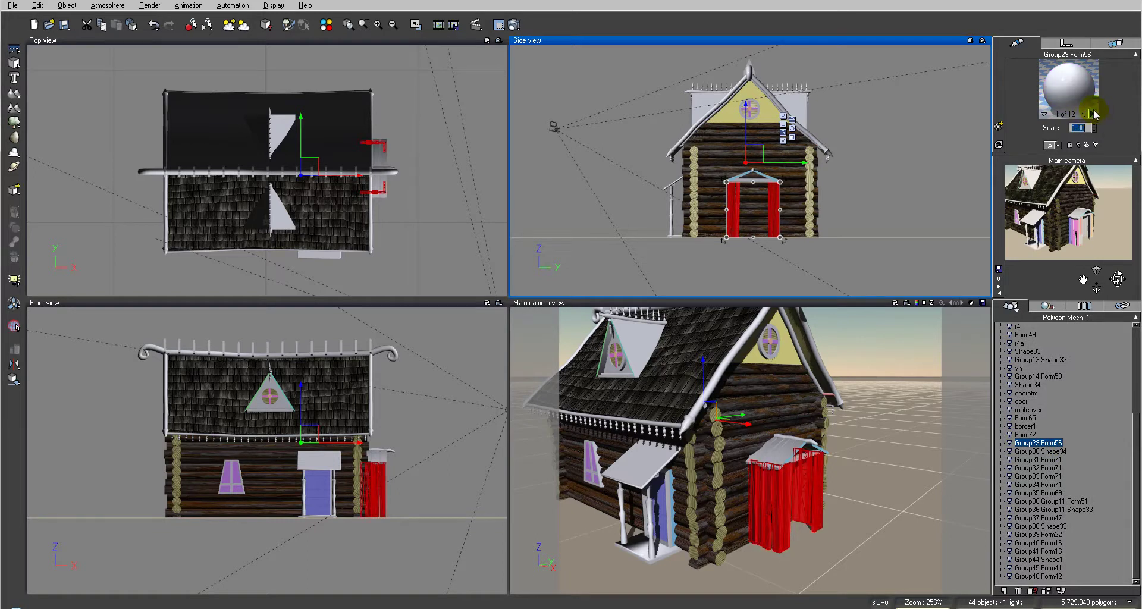
click(1093, 113)
click(1092, 113)
click(1093, 113)
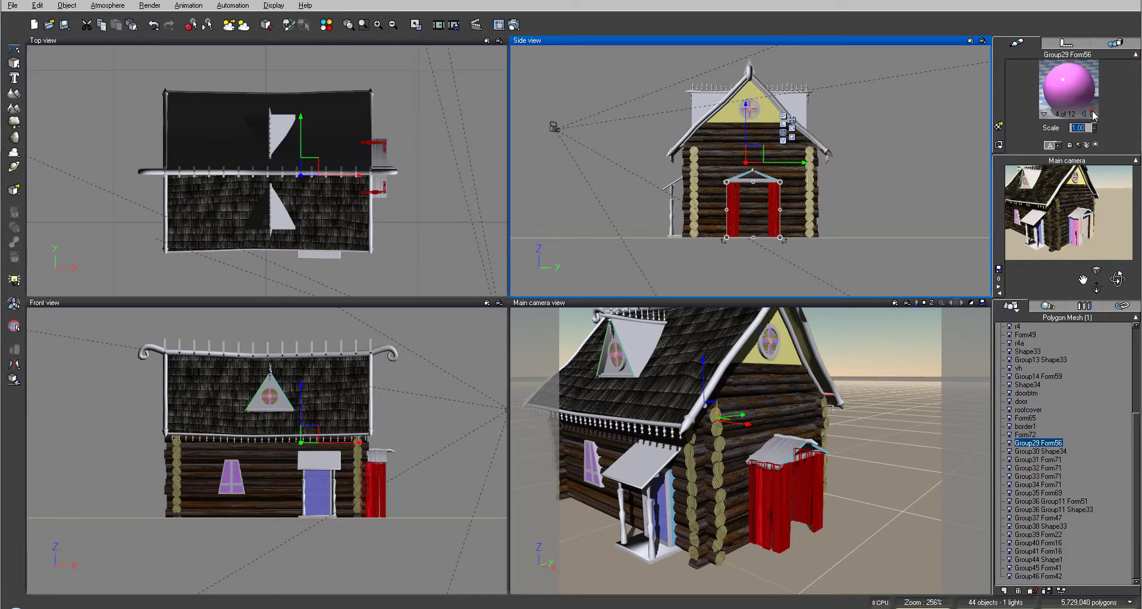
click(1093, 113)
click(1092, 114)
click(1092, 113)
click(1092, 113)
click(1092, 114)
click(1092, 114)
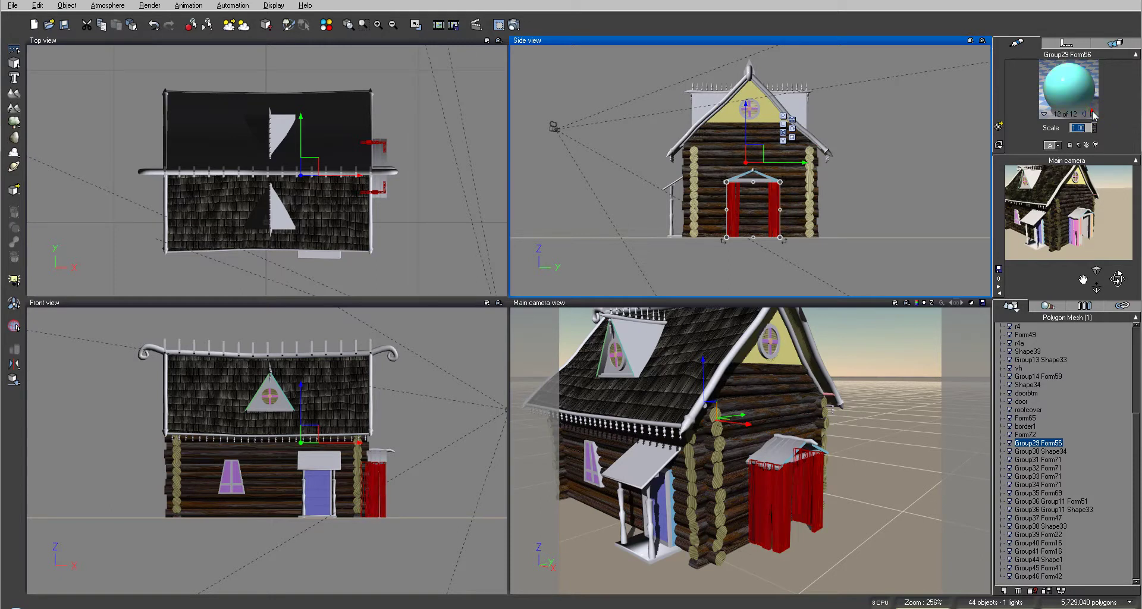
click(1092, 114)
click(1093, 114)
click(1074, 91)
click(1074, 78)
click(1082, 84)
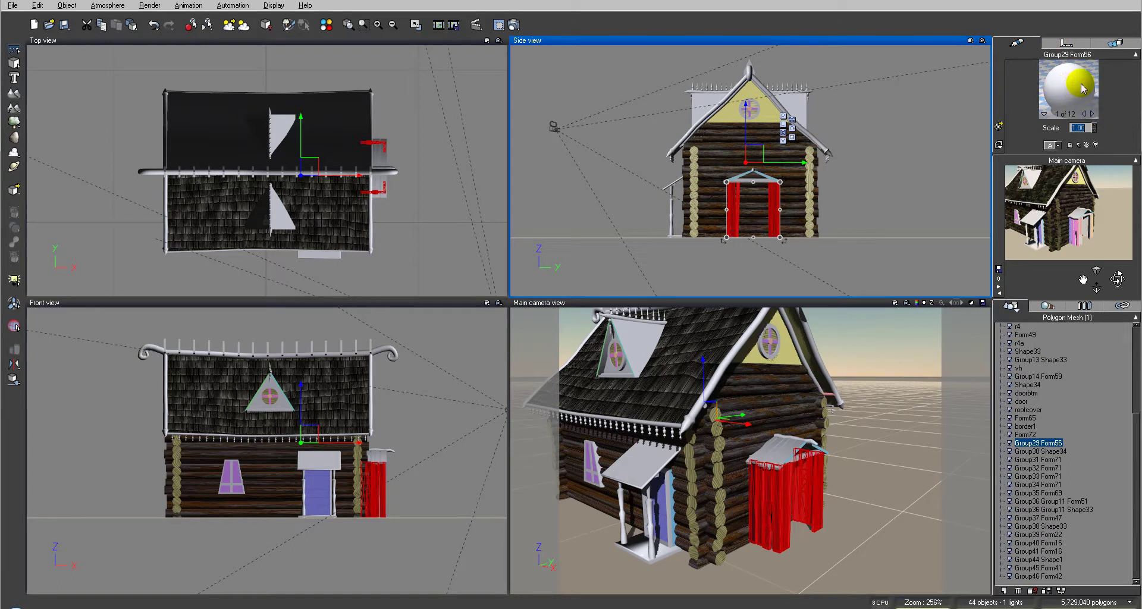
Replace the plank mesh's first material with VerticalWood from the RussianModels_OldWooden collection
click(999, 126)
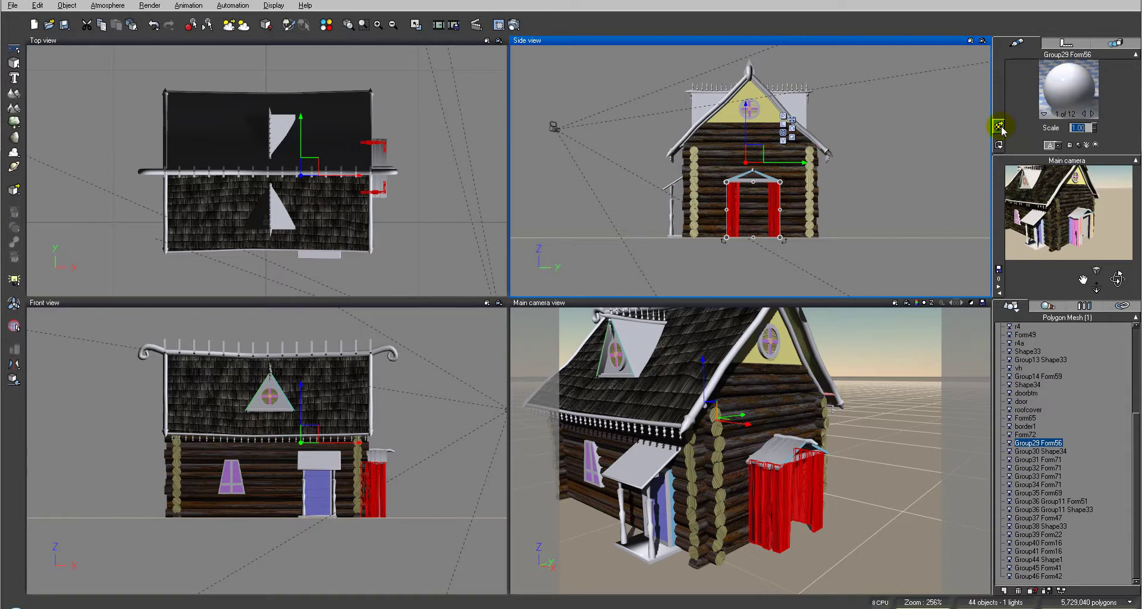
click(396, 405)
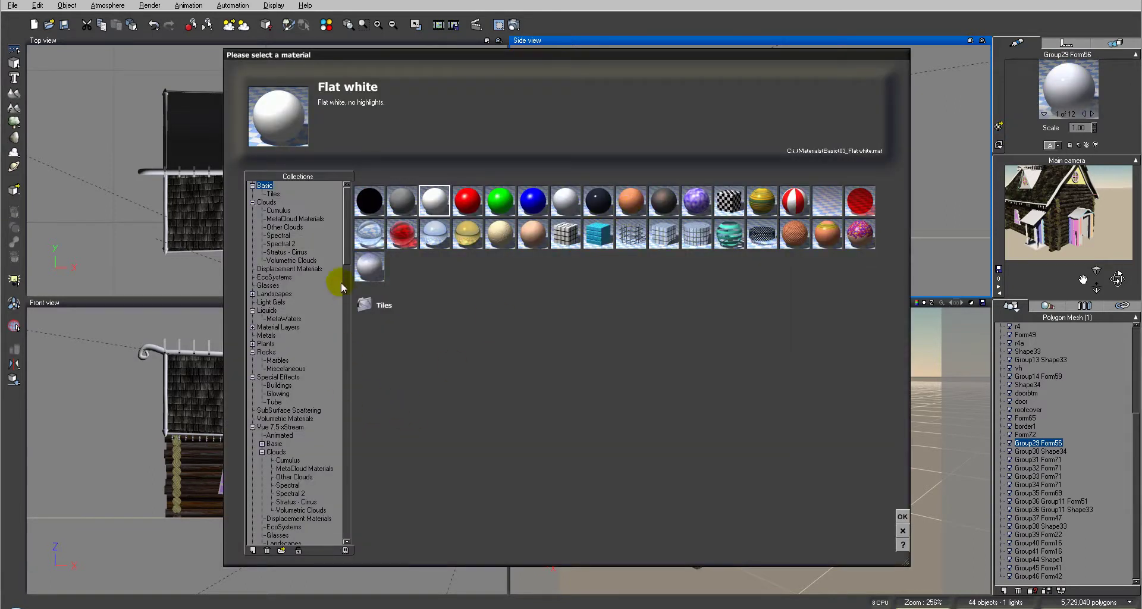
drag(345, 233, 350, 506)
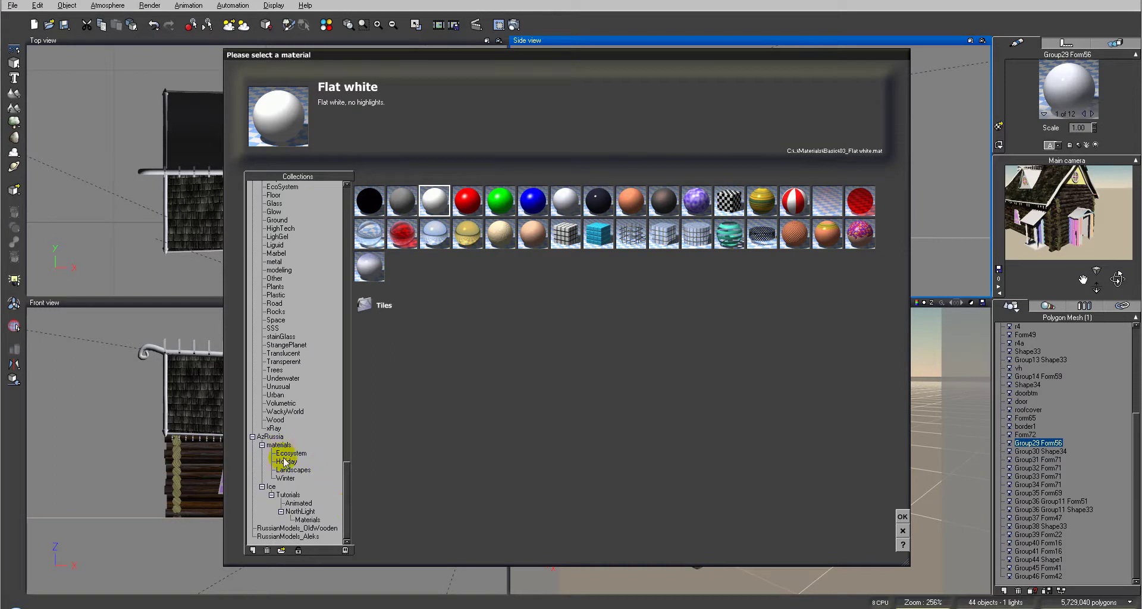
click(299, 502)
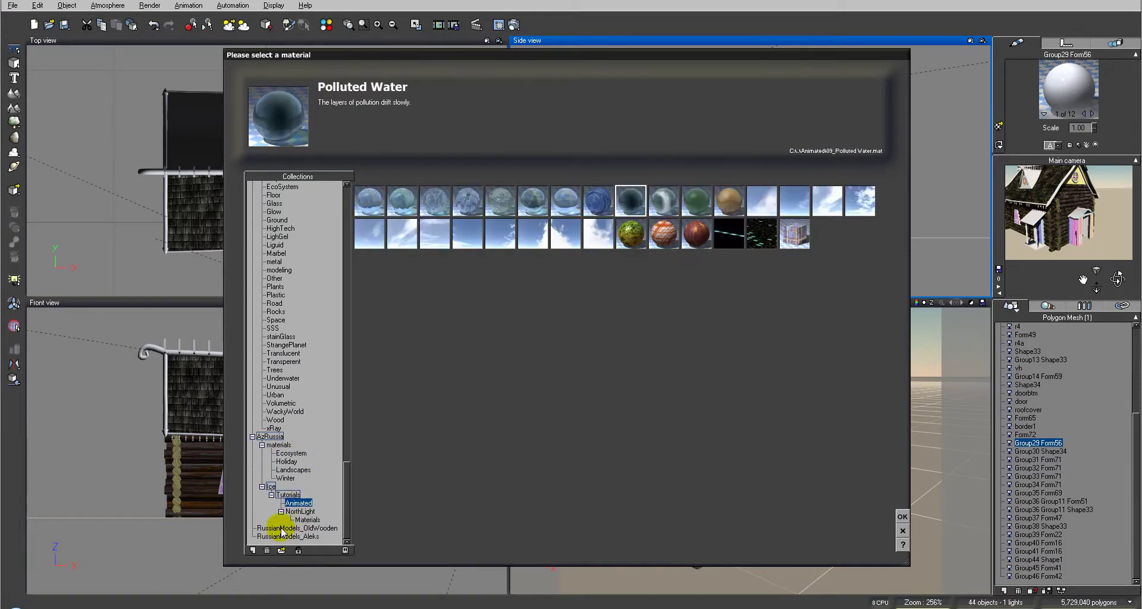
click(281, 529)
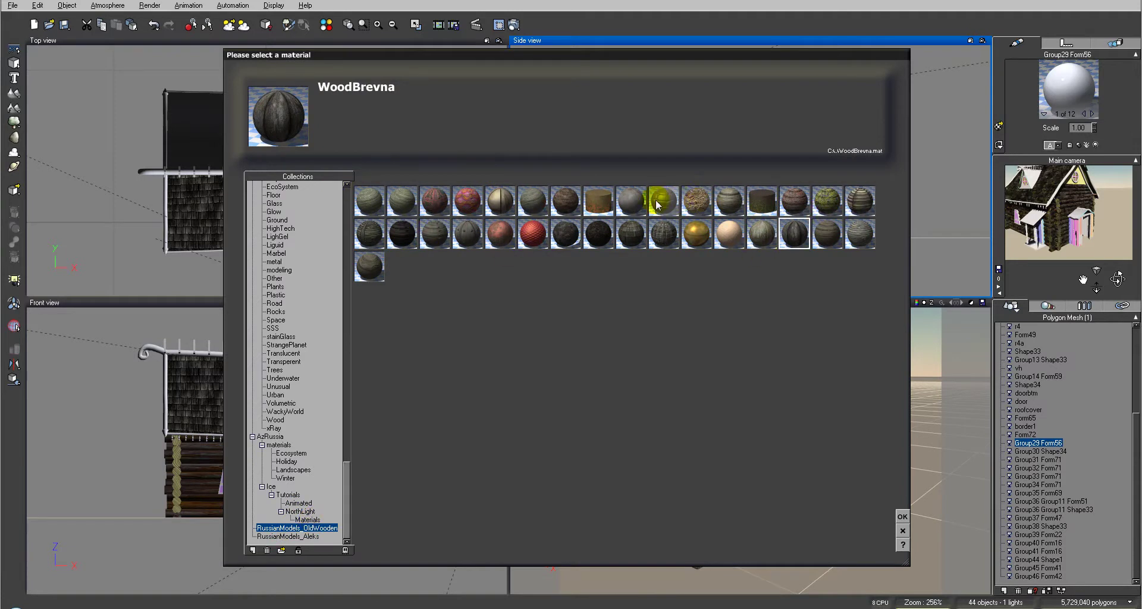
click(770, 234)
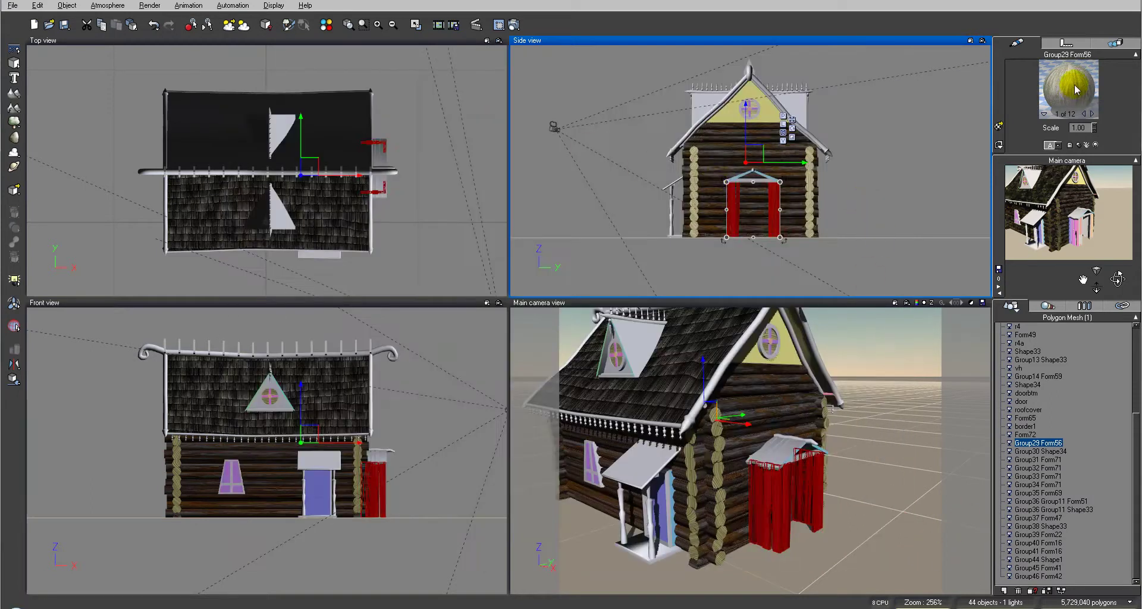
Examine the VerticalWood material's picture and mapping settings in the Advanced Material Editor
double_click(1074, 84)
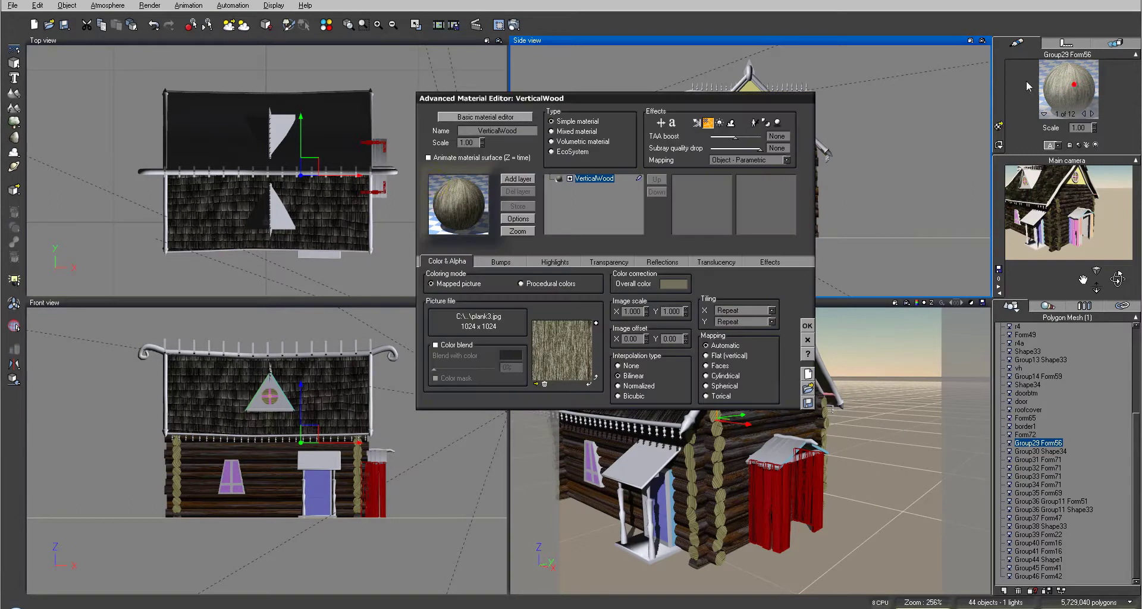
click(445, 182)
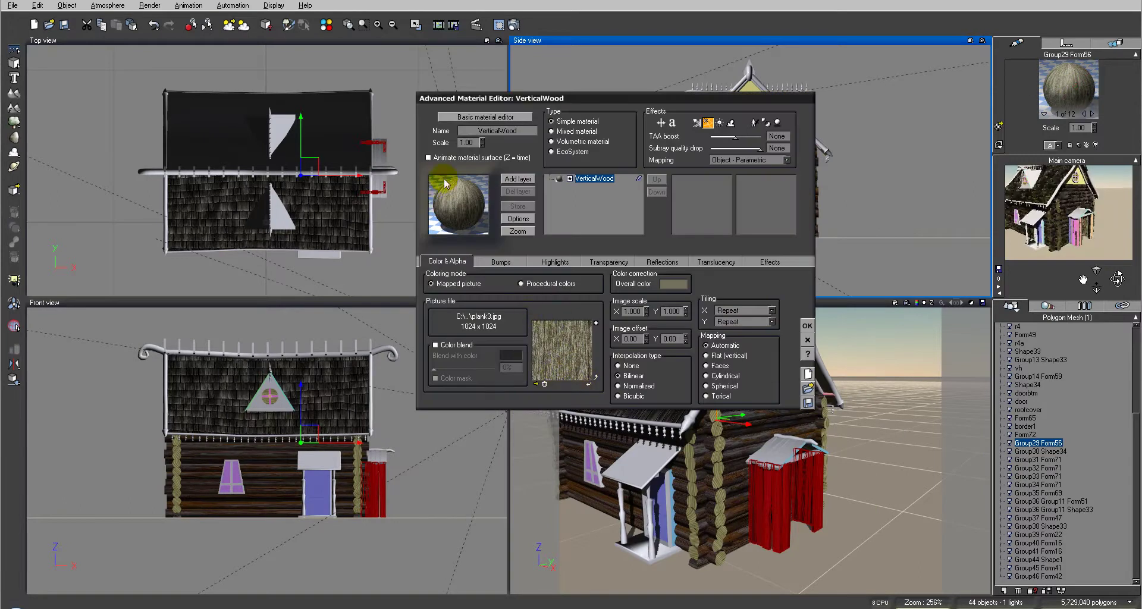
click(808, 326)
Render the main camera view to check the porch planks, and display the mesh's second material
click(514, 25)
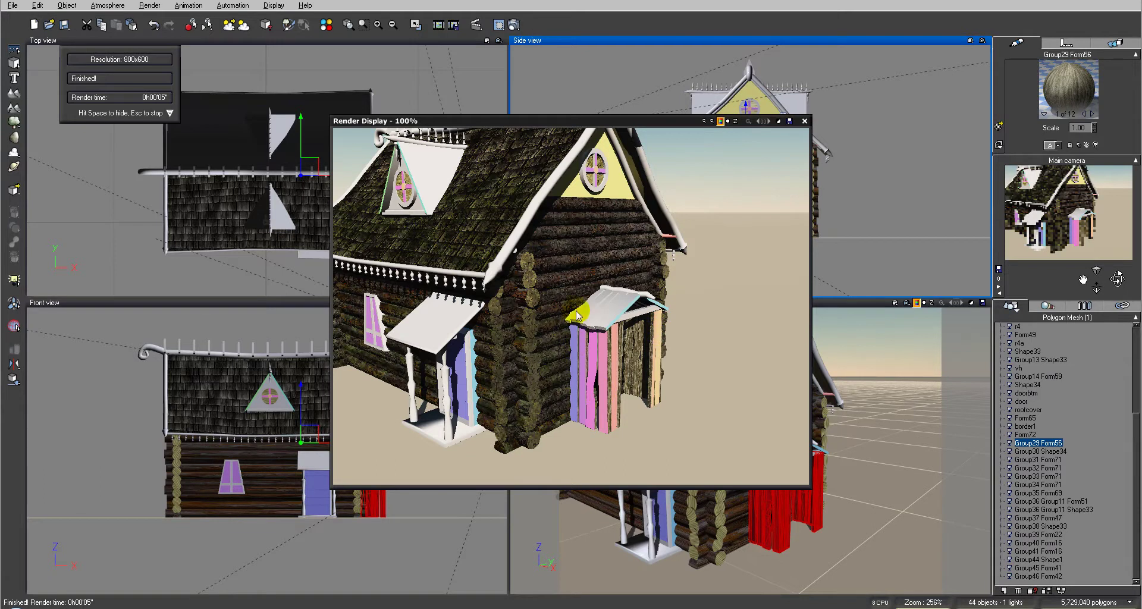
click(804, 121)
click(1093, 114)
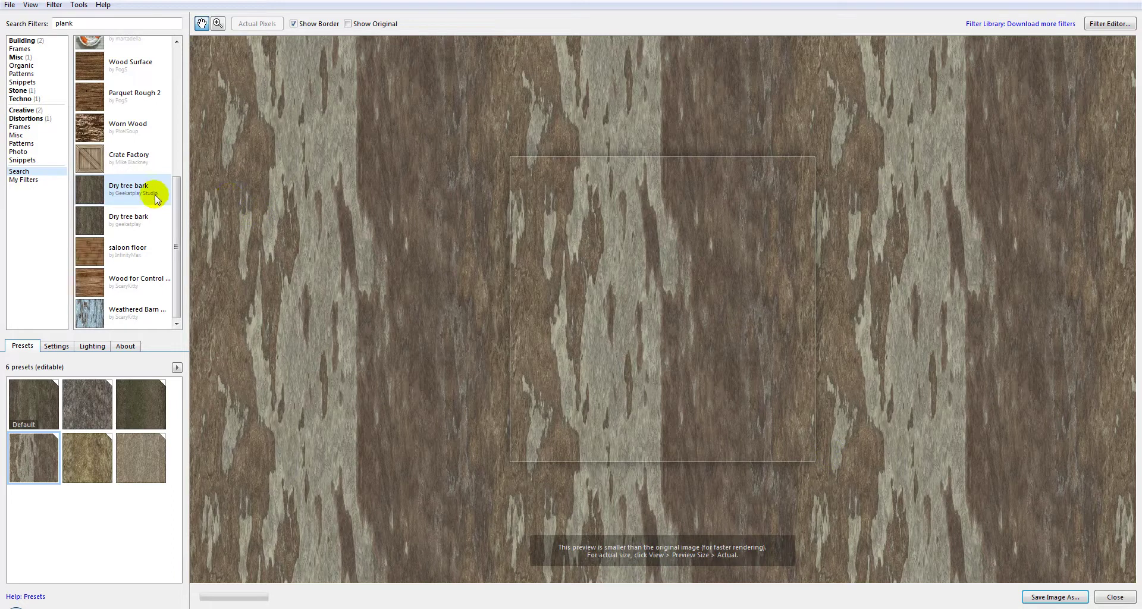
In Filter Forge, choose the Default preset of the Dry tree bark filter and enable seamless tiling
click(98, 400)
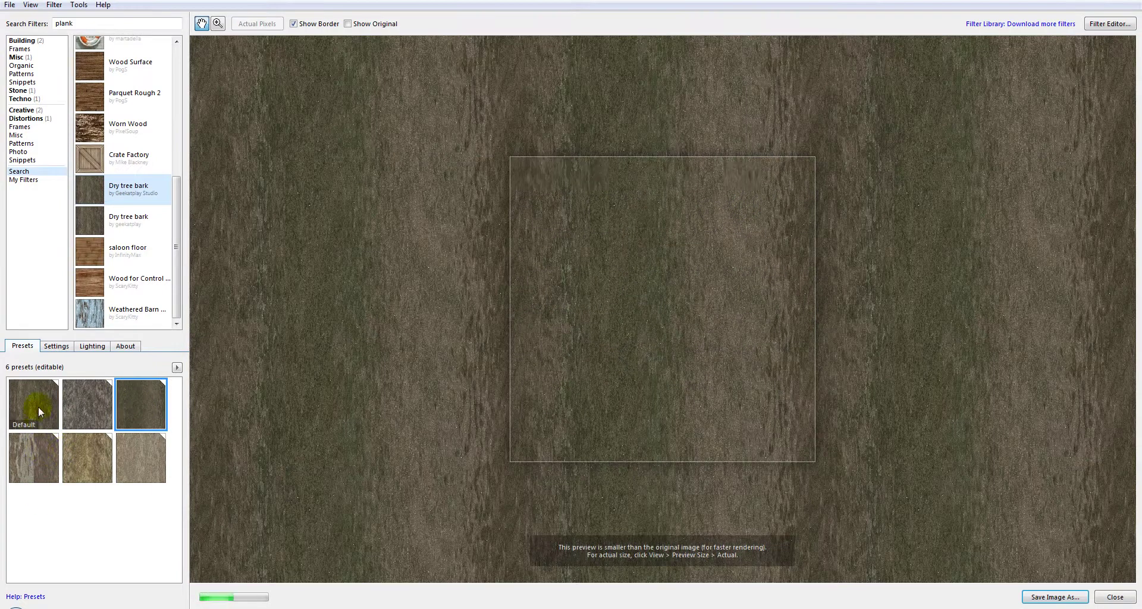
click(38, 405)
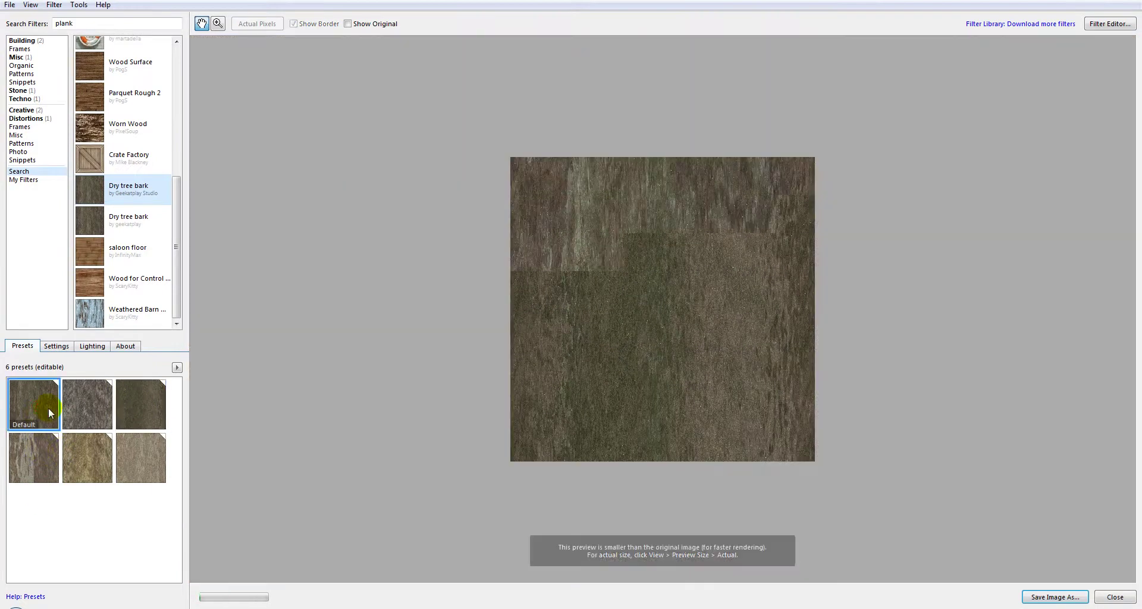
click(56, 346)
scroll(102, 523, down, 3)
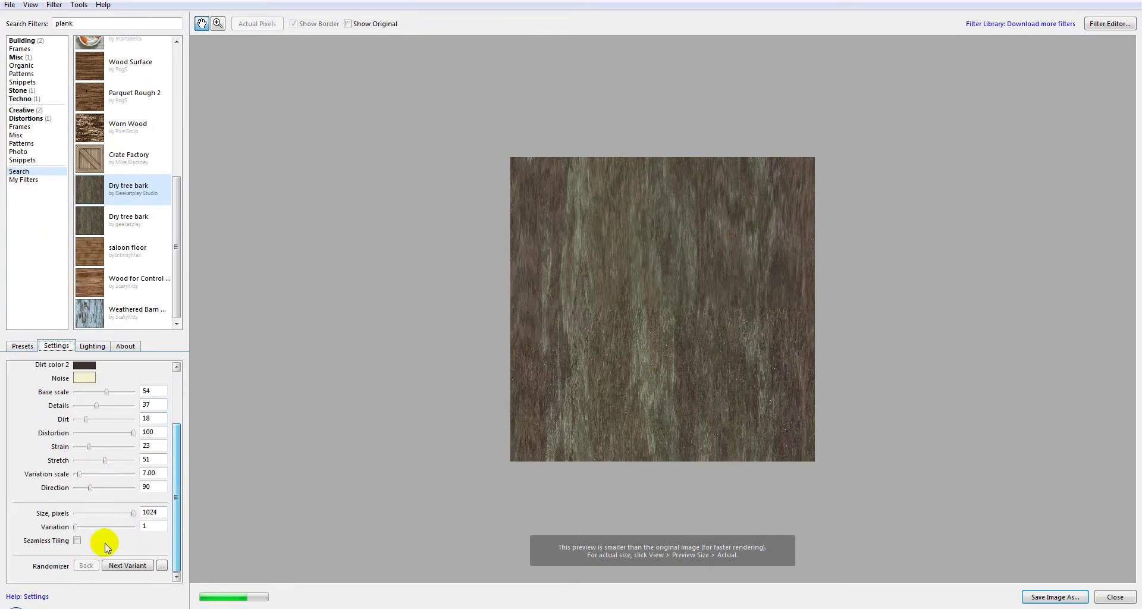
click(77, 542)
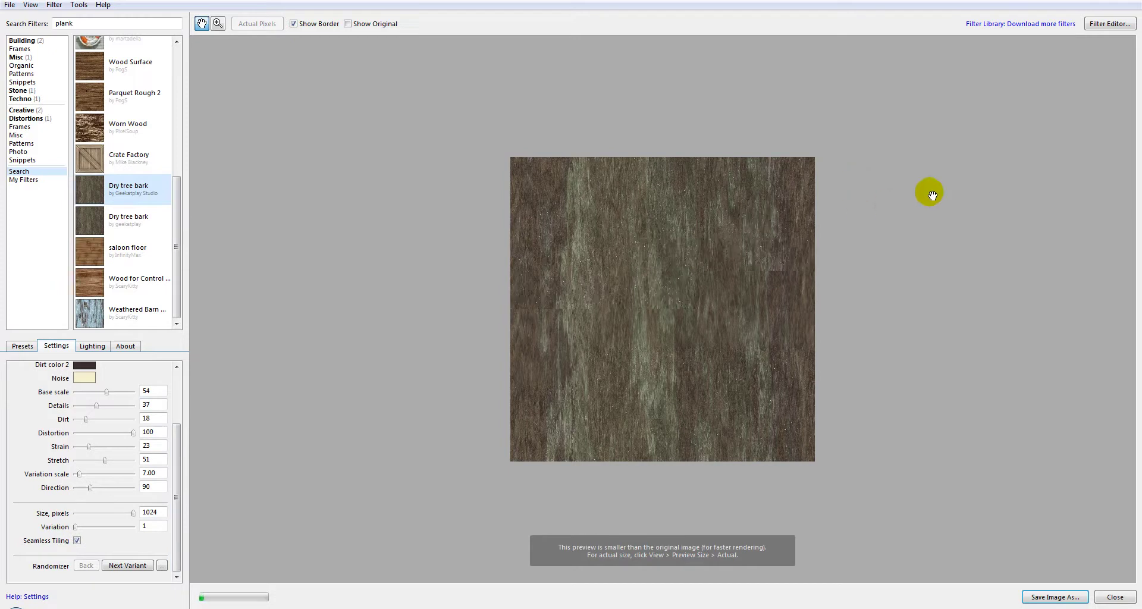
click(813, 142)
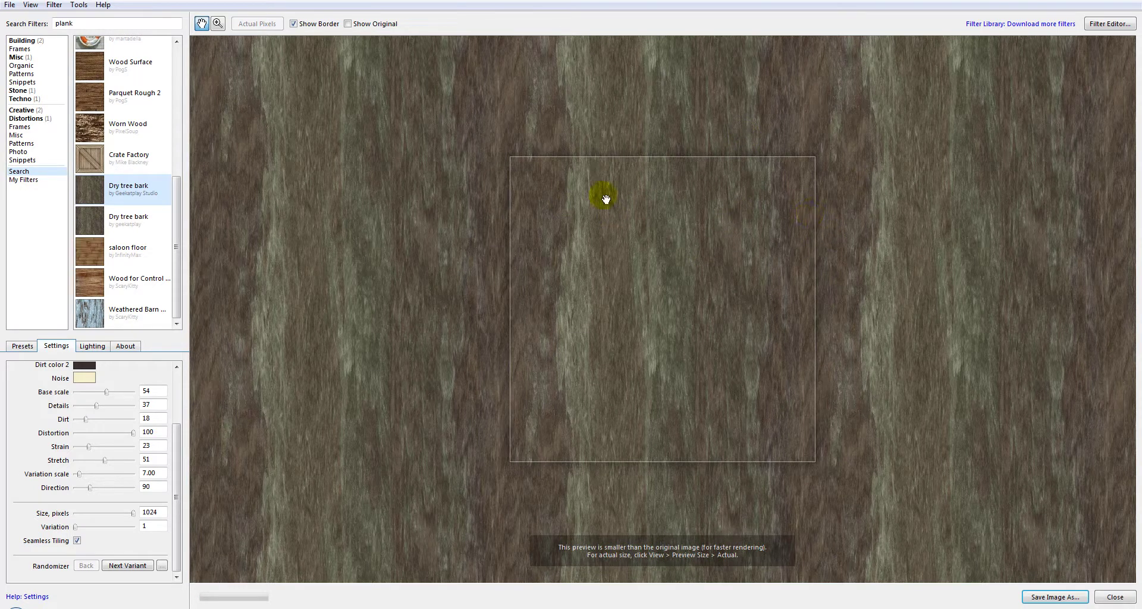
Set the bark filter to render its diffuse map
click(11, 5)
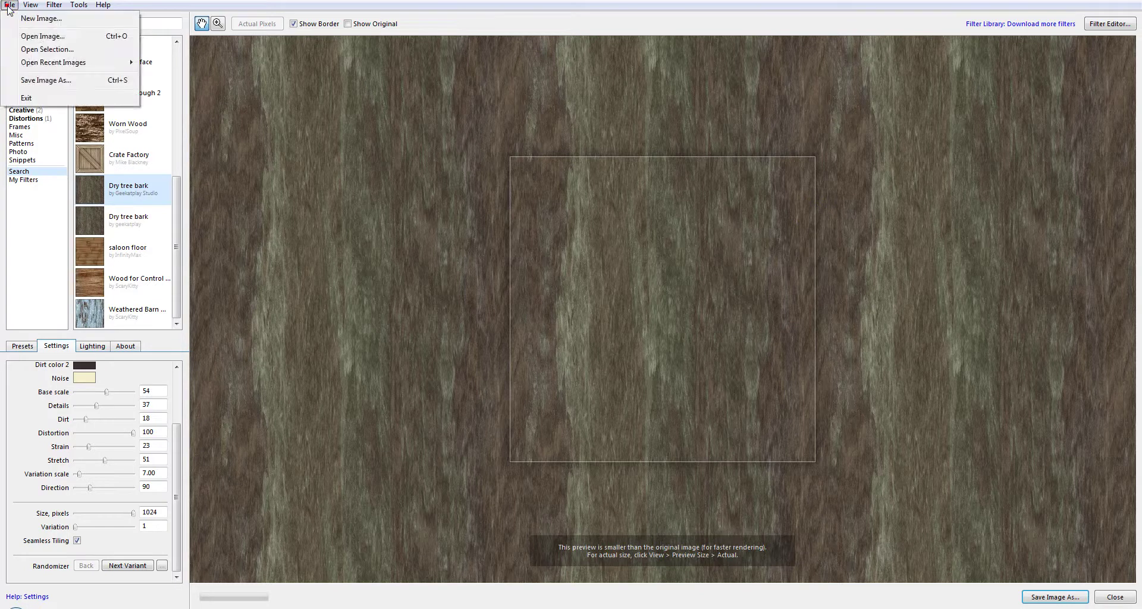
mouse_move(50, 7)
mouse_move(69, 130)
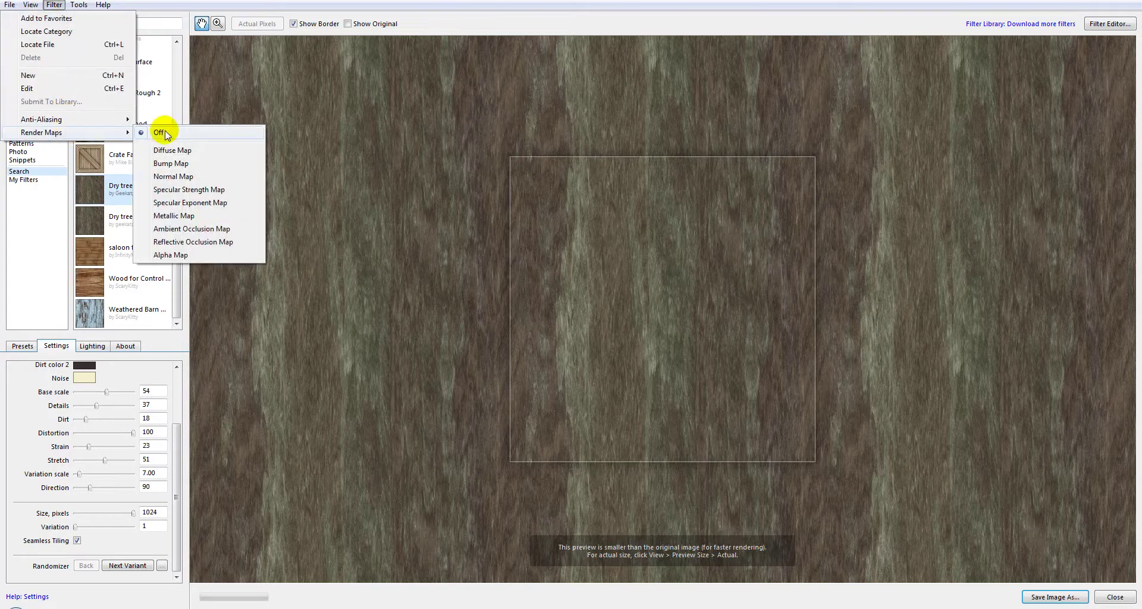
click(209, 152)
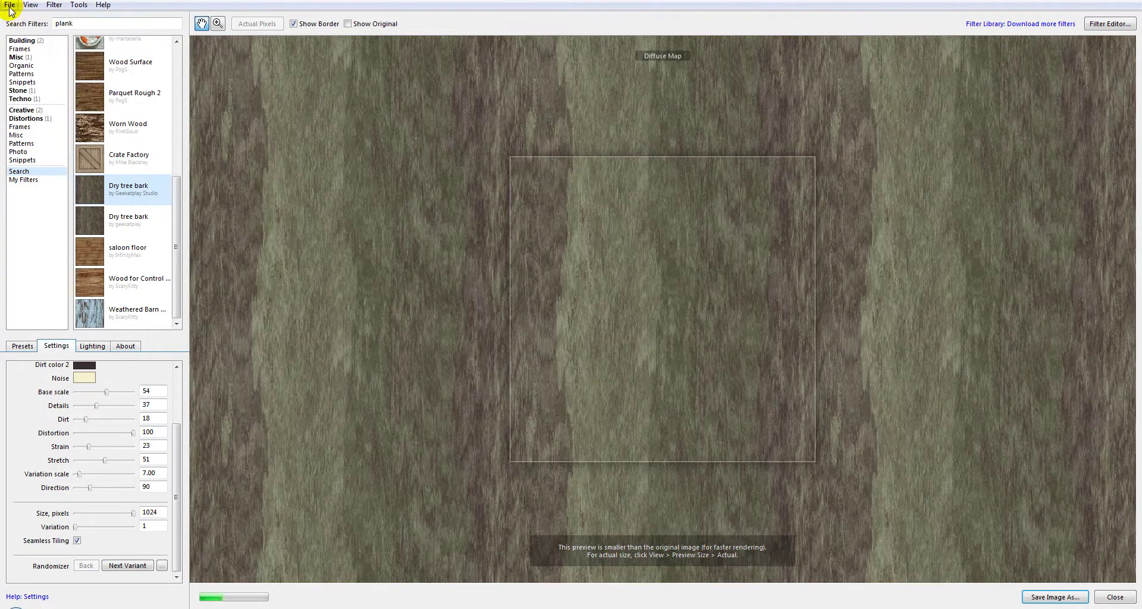
Save the diffuse map as w1_d.jpg in the Hexagon folder with the offered JPEG options
click(9, 5)
click(59, 79)
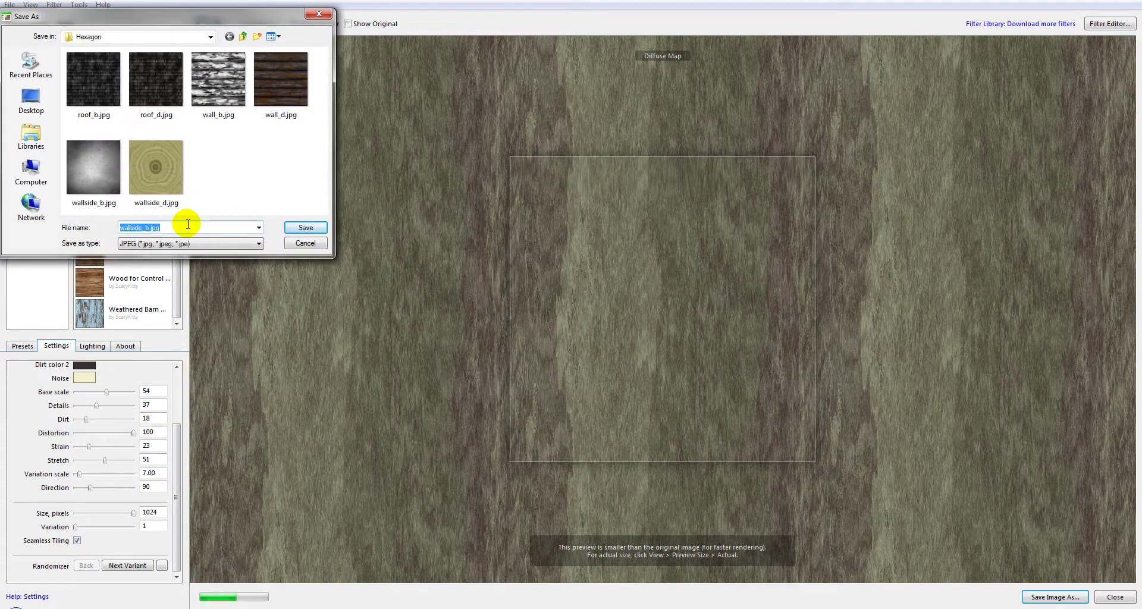
text(w1_d)
key(Return)
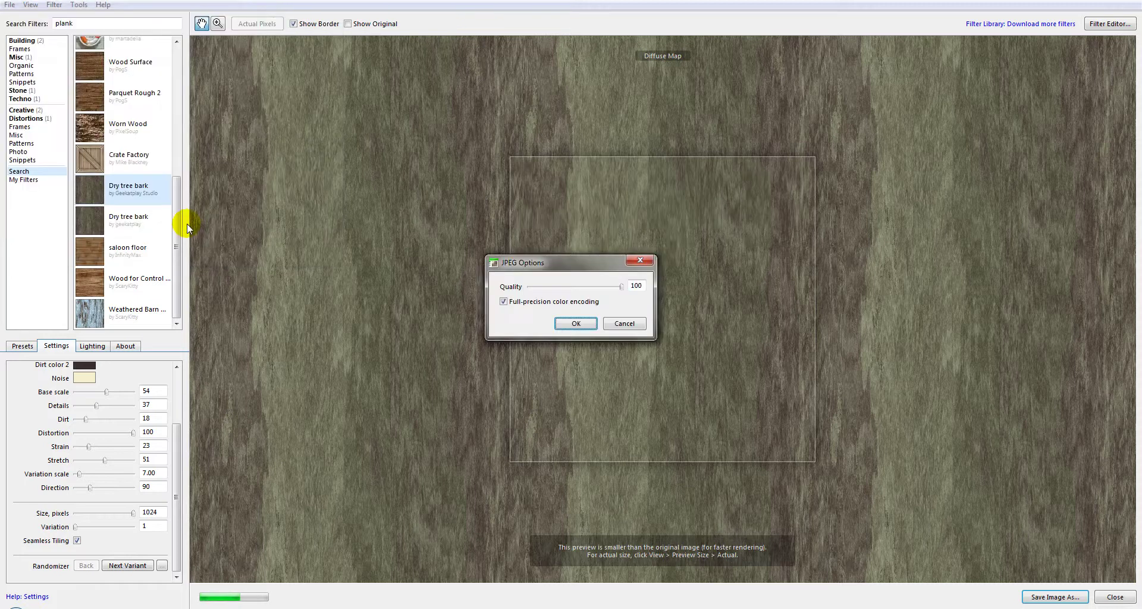
key(Return)
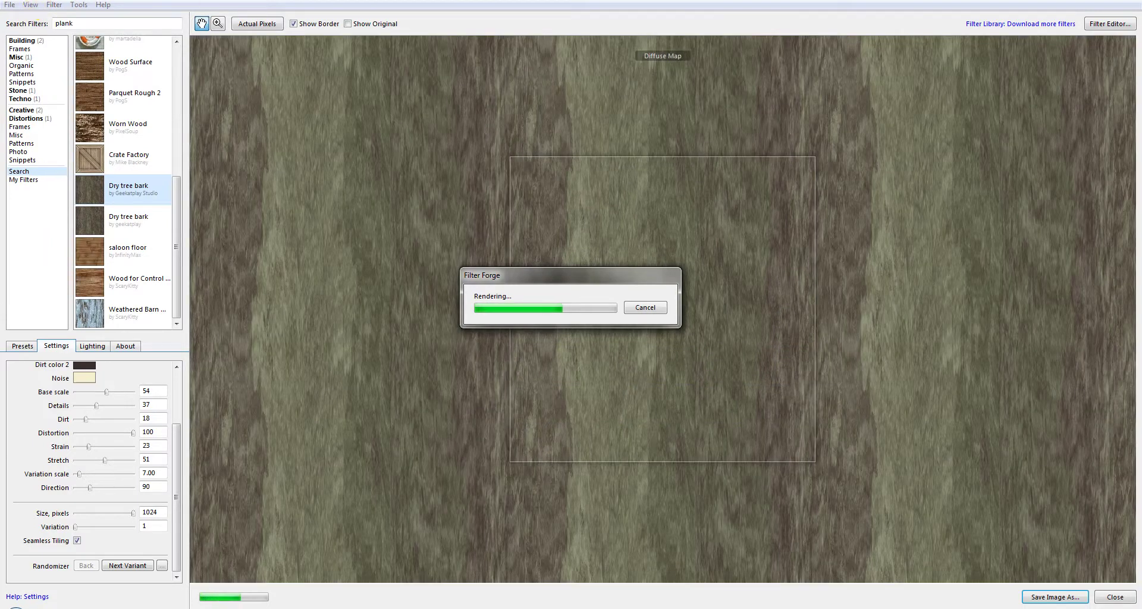
Switch the bark filter's render output to the bump map
click(54, 5)
mouse_move(68, 133)
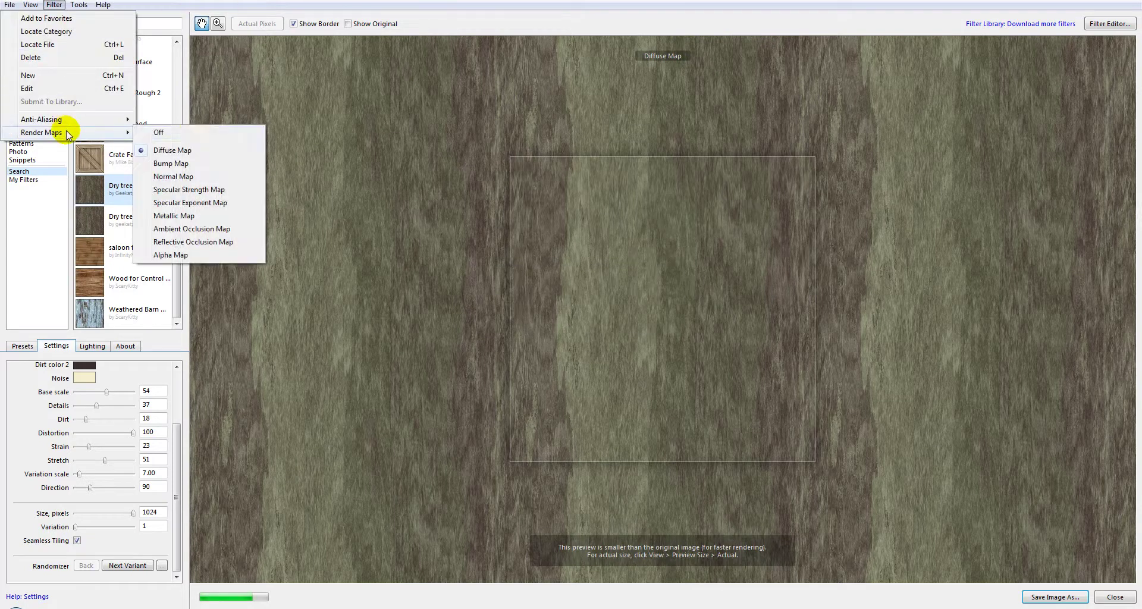
click(197, 164)
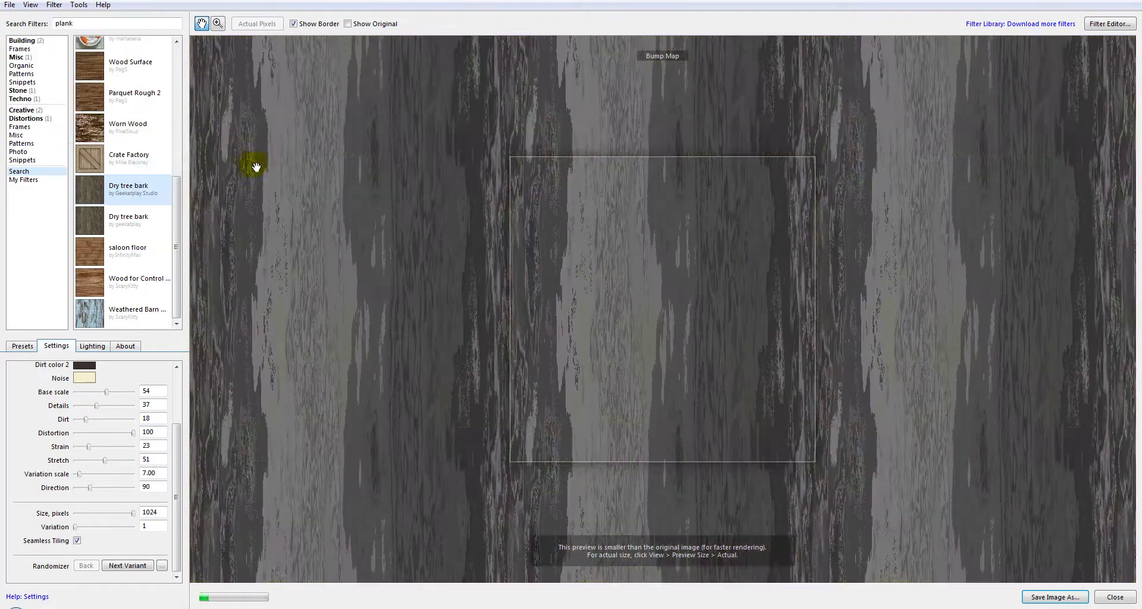
Save the bump map as w1_b.jpg in the Hexagon folder with the offered JPEG options
click(10, 5)
click(71, 143)
click(133, 228)
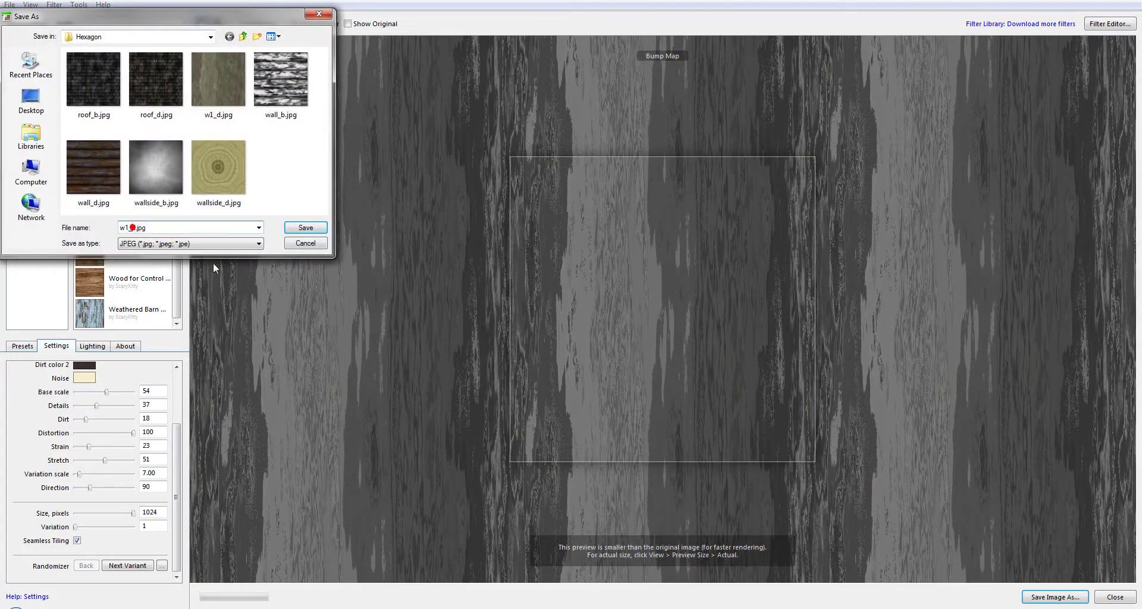
key(BackSpace)
text(b)
click(313, 228)
click(576, 324)
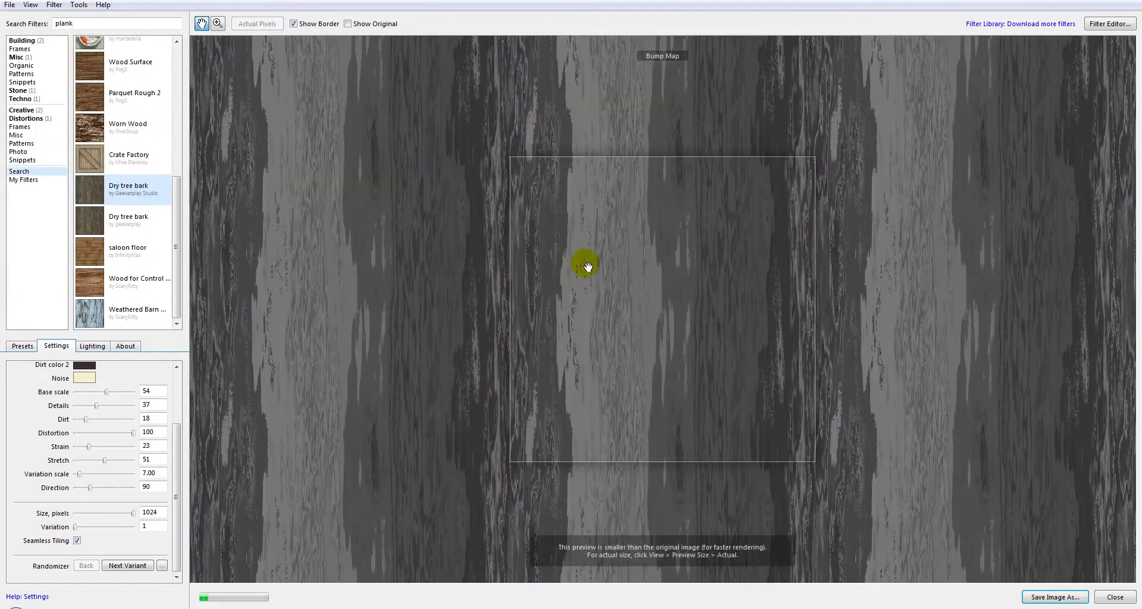
Change the bark filter's background colour to a slightly lighter grey-green
drag(177, 429, 180, 366)
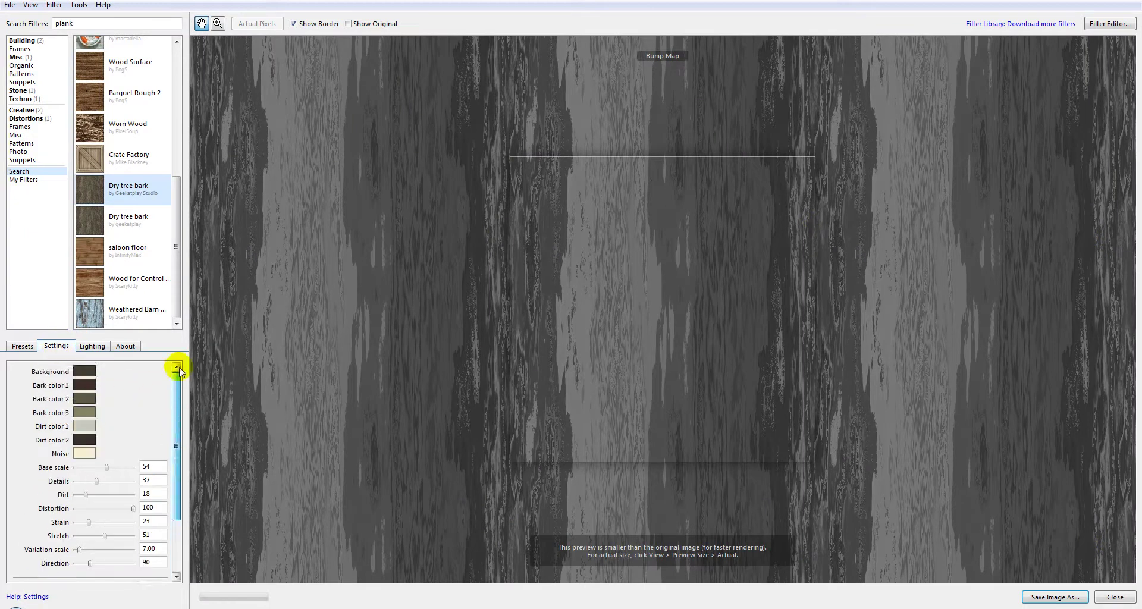
click(84, 370)
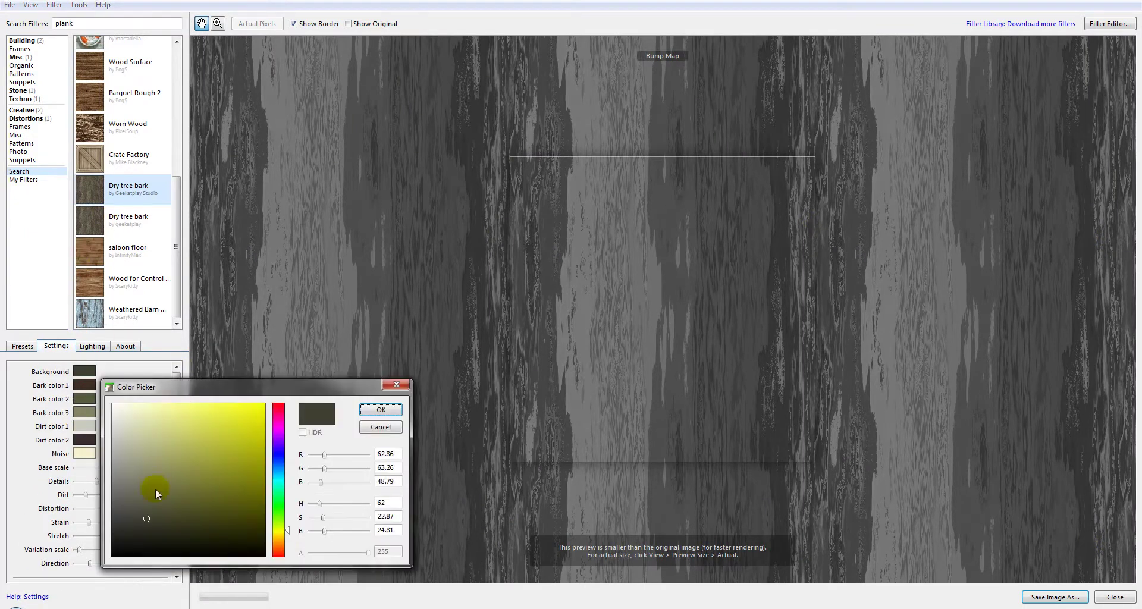
click(131, 511)
click(368, 410)
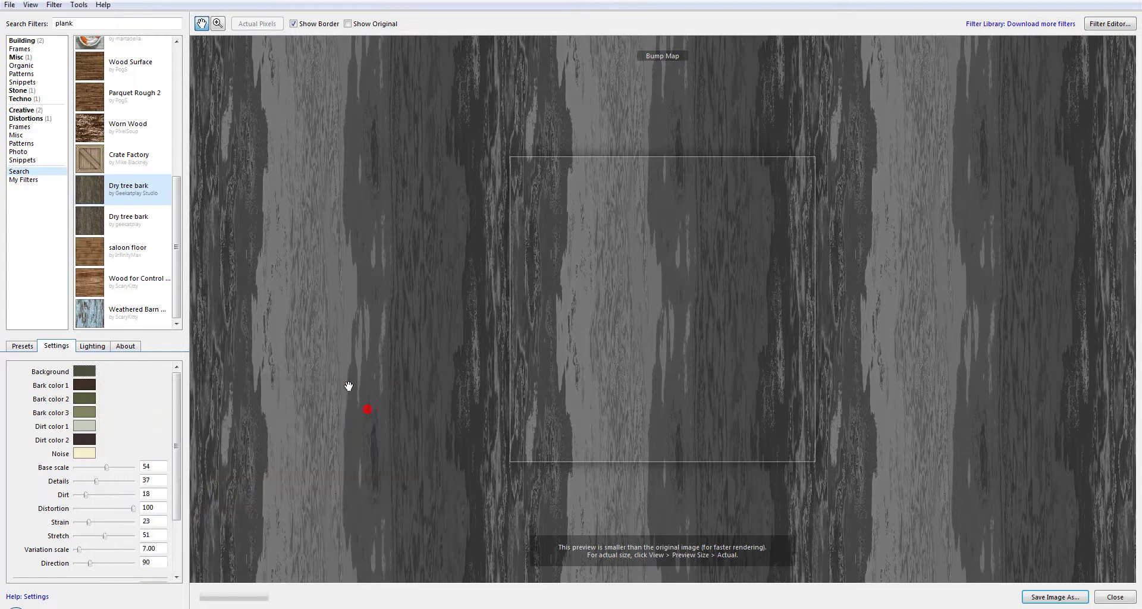
Switch the bark filter's render output to the diffuse map and check the Bark color 1 setting, keeping its colour
click(54, 5)
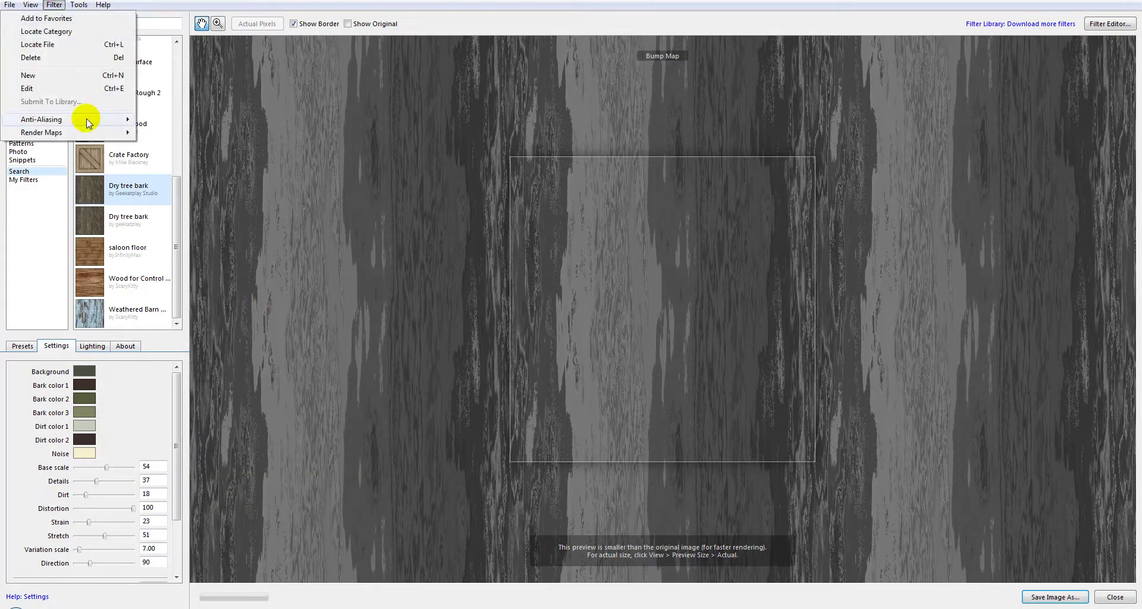
mouse_move(90, 135)
click(276, 148)
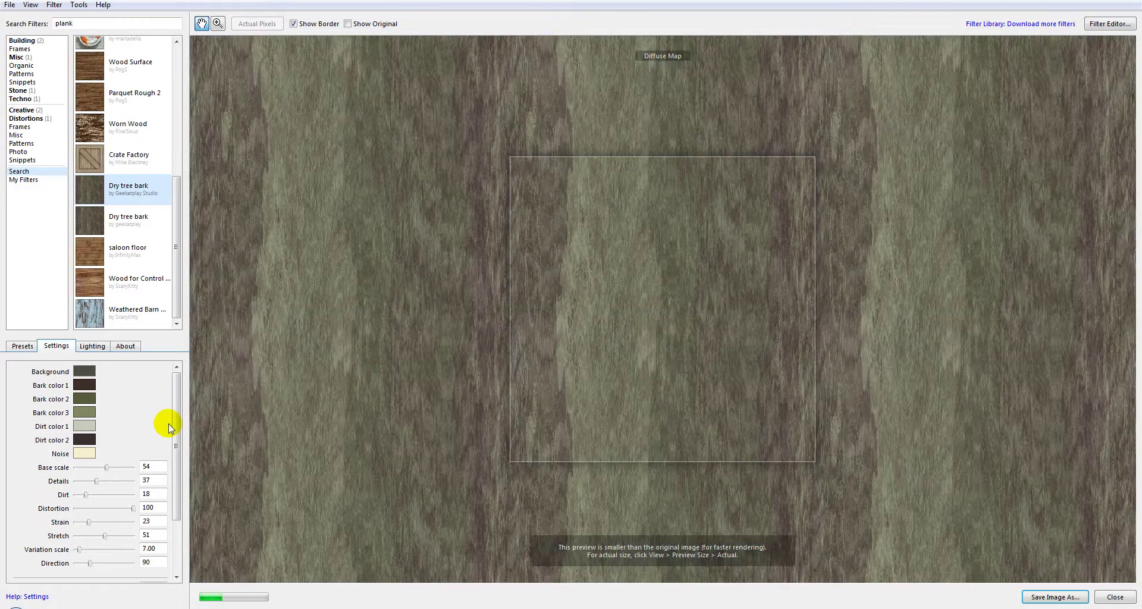
click(84, 384)
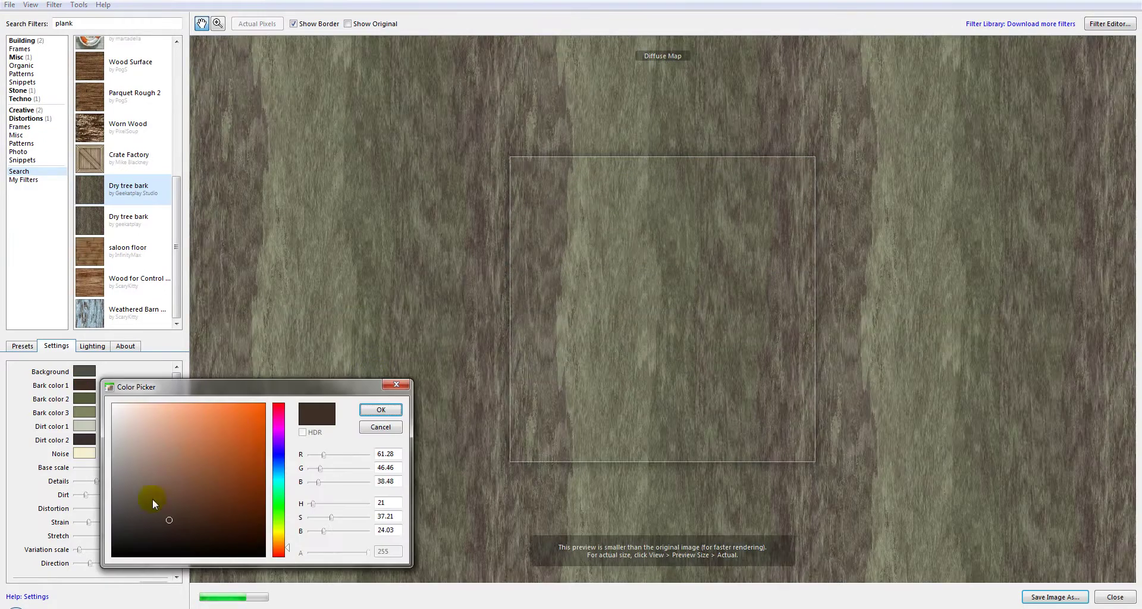
click(373, 409)
Set the bark filter's base scale to 71, details 23, dirt 21, strain 39, variation scale 32 and direction 90
drag(180, 440, 181, 467)
drag(107, 416, 96, 473)
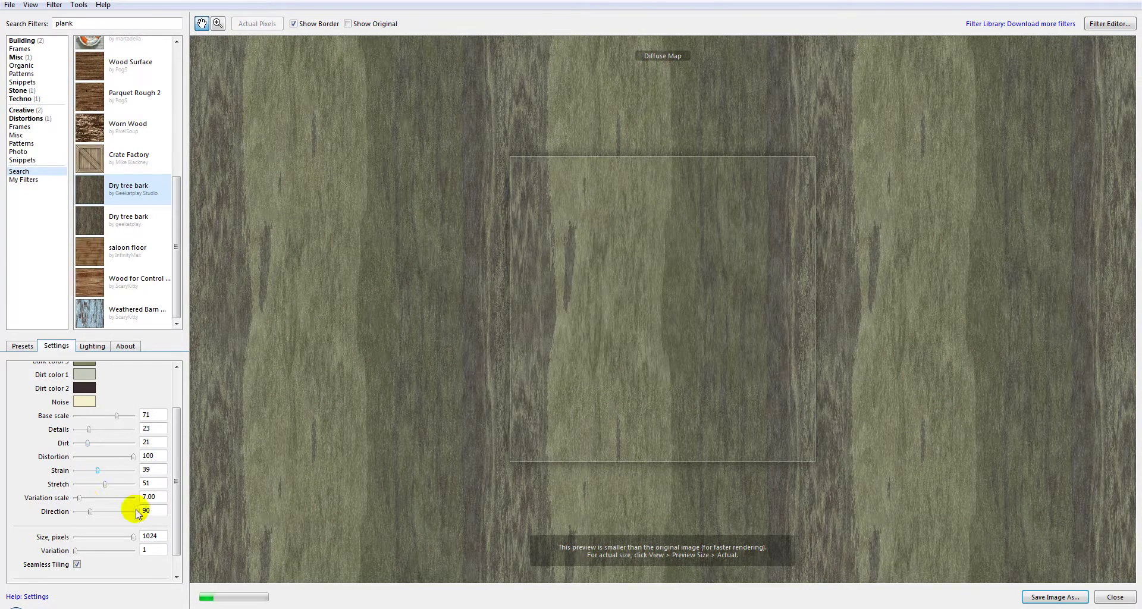
mouse_move(99, 502)
mouse_down()
mouse_move(121, 502)
mouse_move(69, 494)
mouse_move(127, 501)
mouse_move(91, 497)
mouse_move(90, 511)
mouse_up()
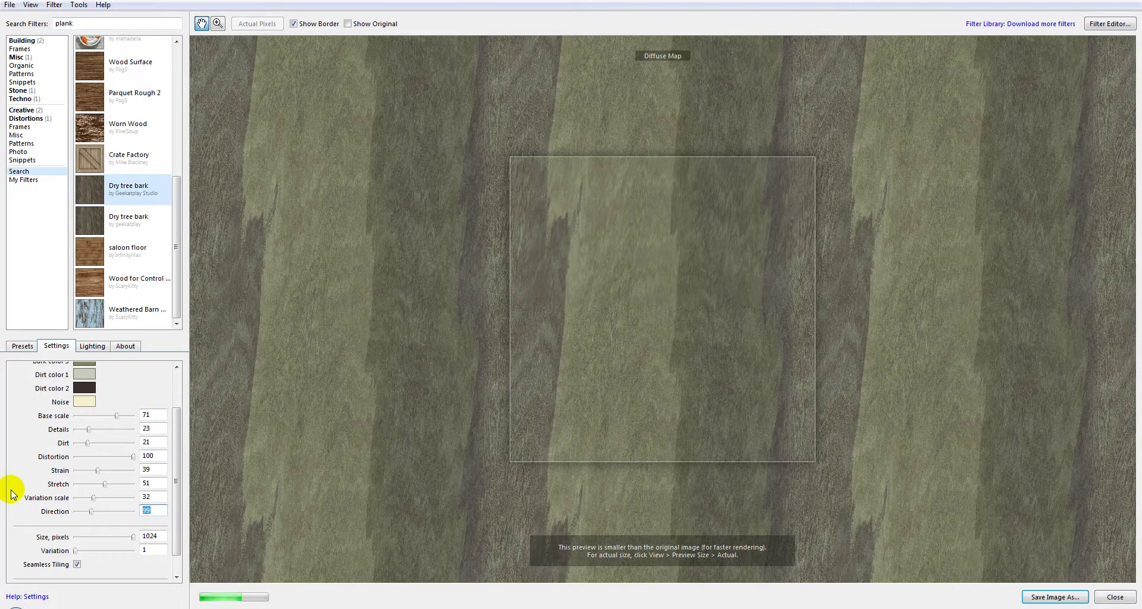
text(90)
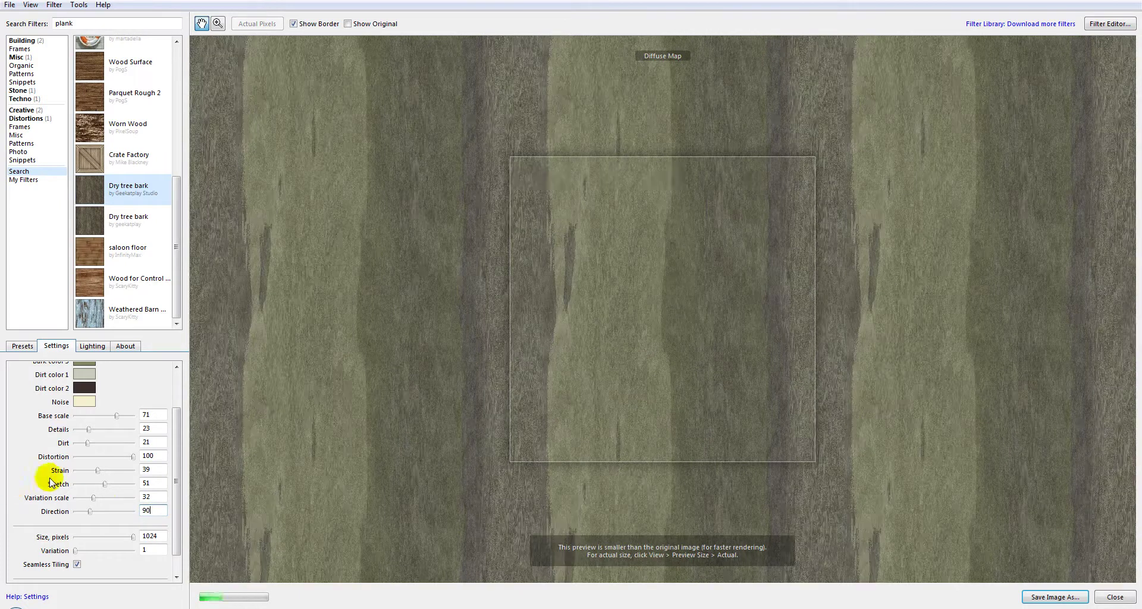
Generate several random variants of the bark filter with the Randomizer
scroll(180, 549, down, 1)
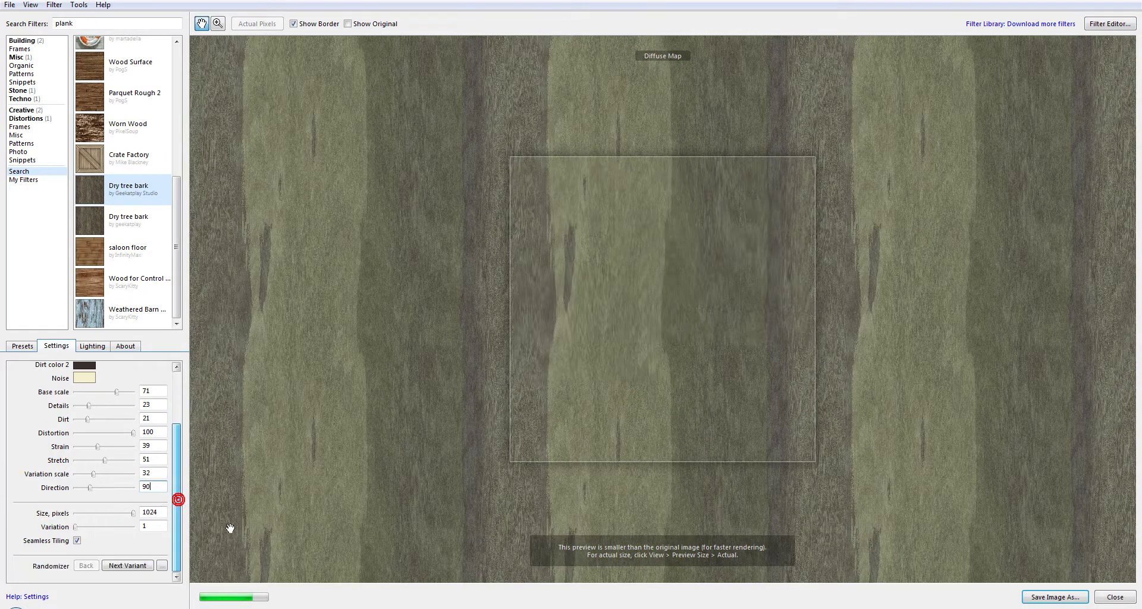
click(128, 566)
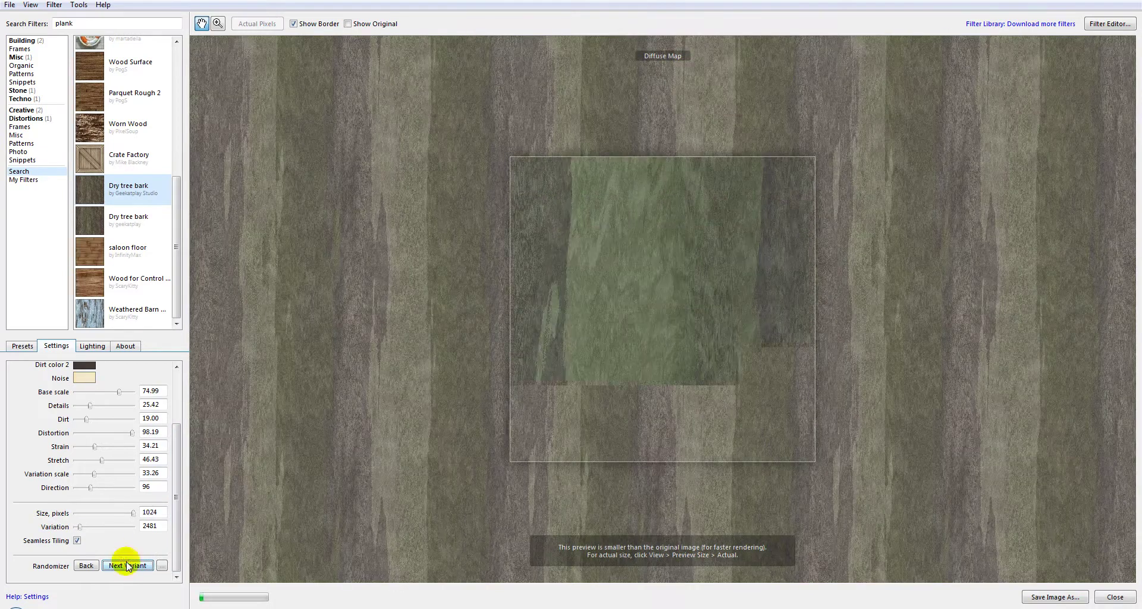
click(128, 565)
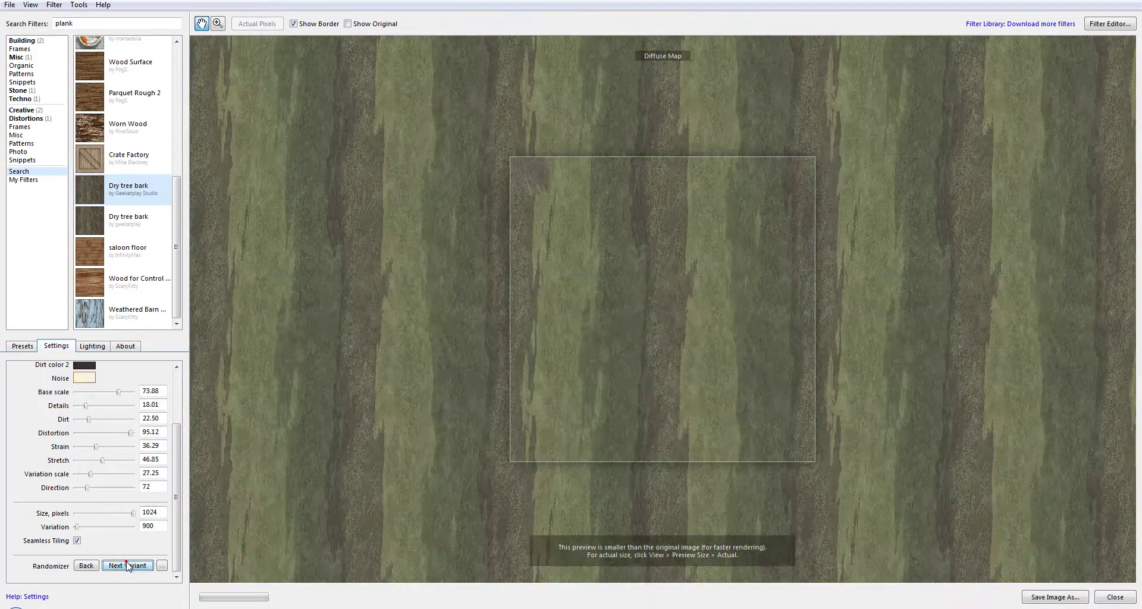
click(128, 566)
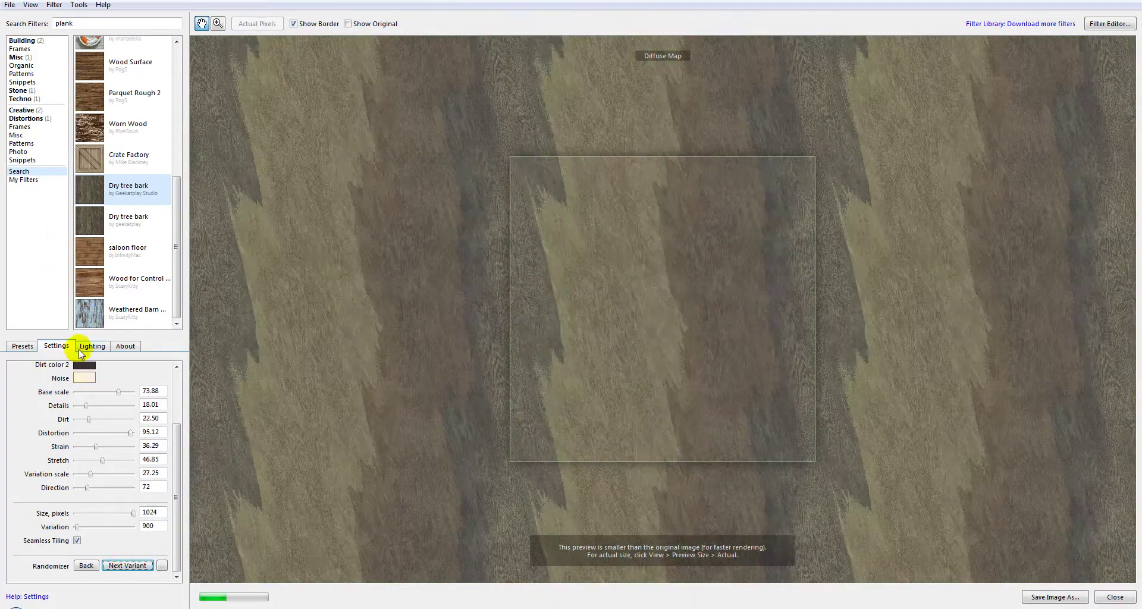
Apply the grey-brown bark preset beside the default one and switch its render output to the diffuse map
click(23, 346)
click(92, 403)
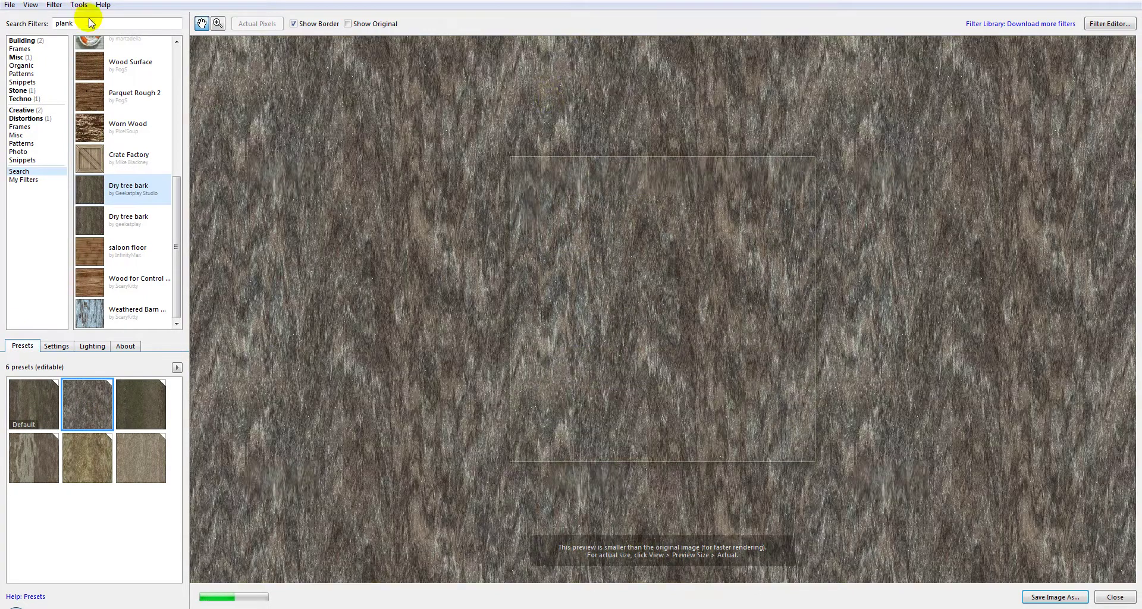
click(54, 4)
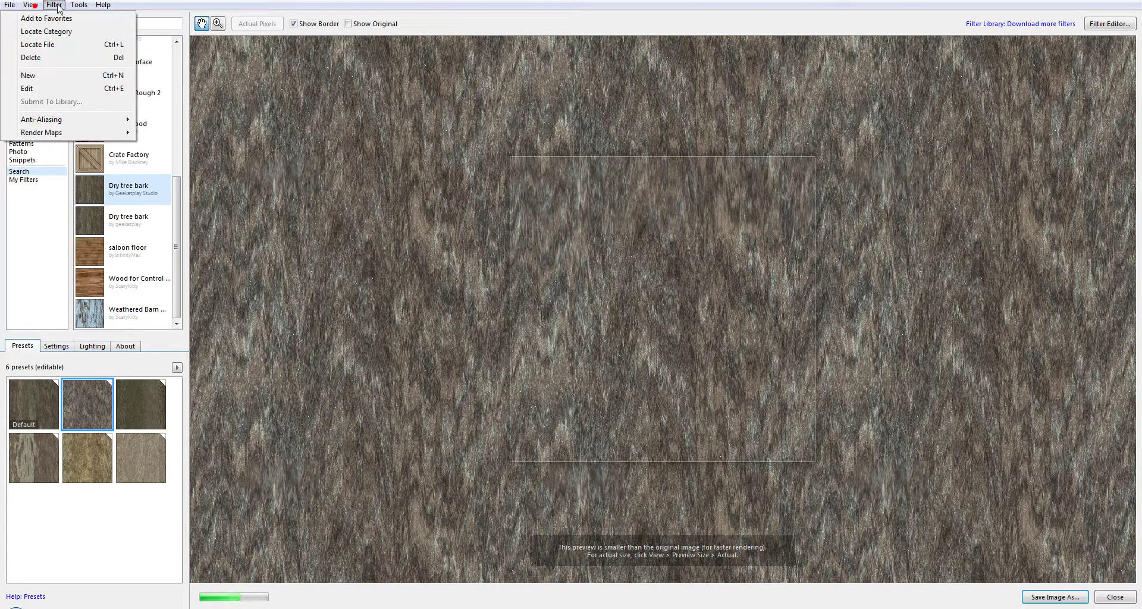
mouse_move(76, 131)
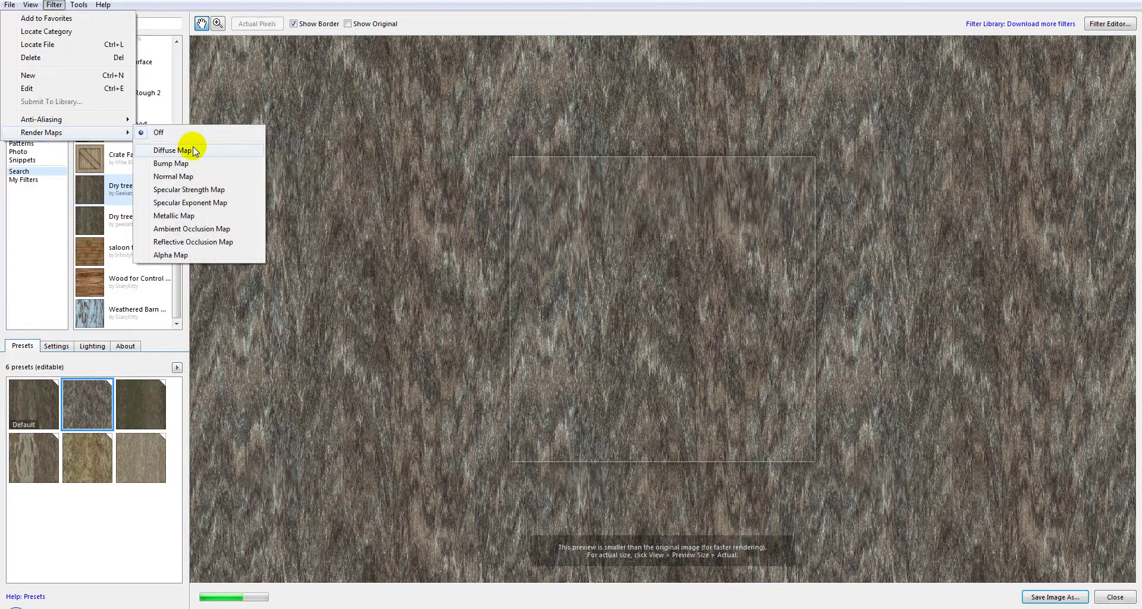
click(195, 149)
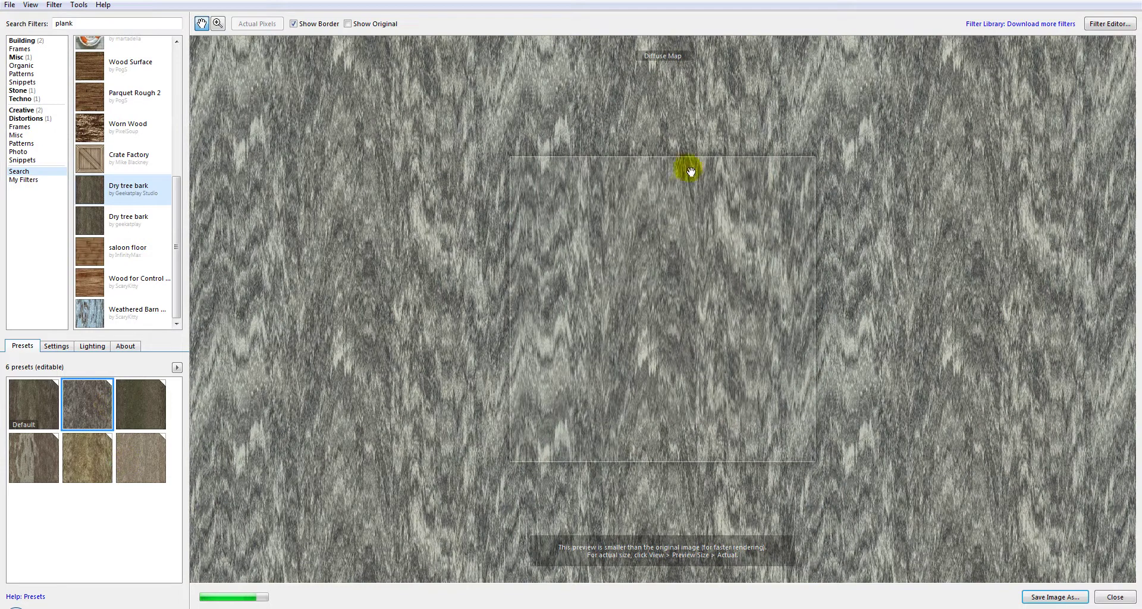
Save the diffuse map as w2_d.jpg in the Hexagon folder with the offered JPEG options
click(9, 5)
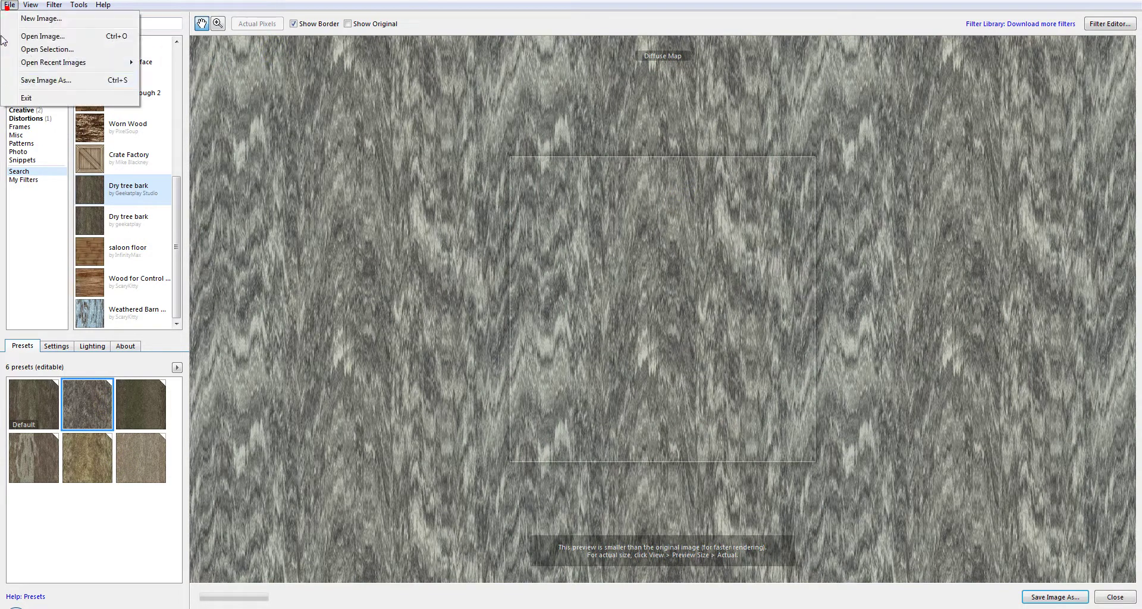
click(68, 83)
click(199, 230)
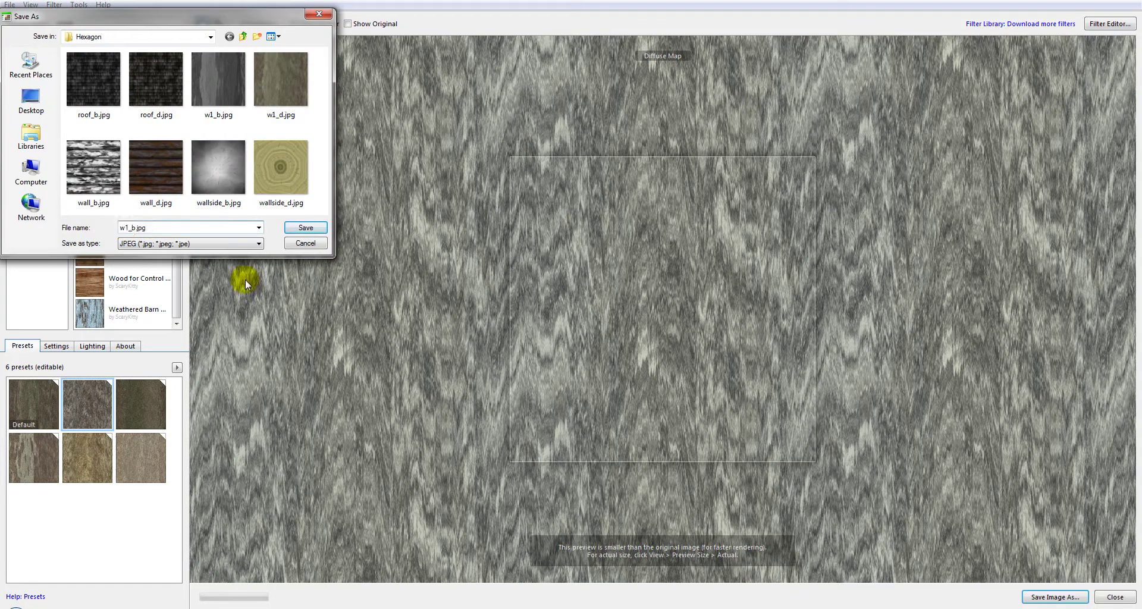
key(BackSpace)
text(2)
key(Right)
key(Delete)
text(d)
click(306, 228)
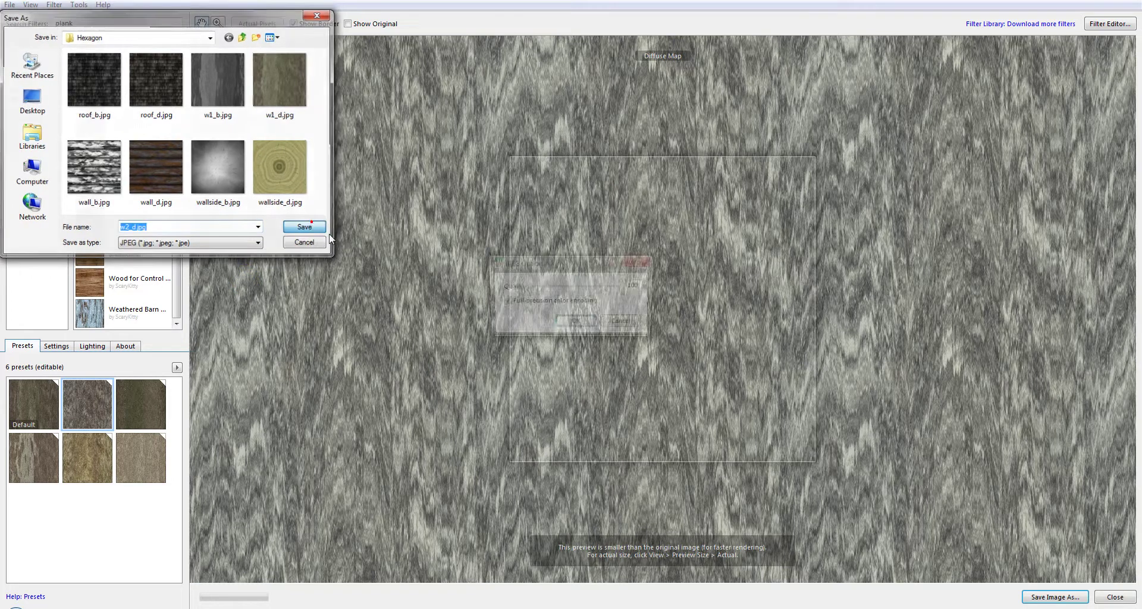
click(576, 323)
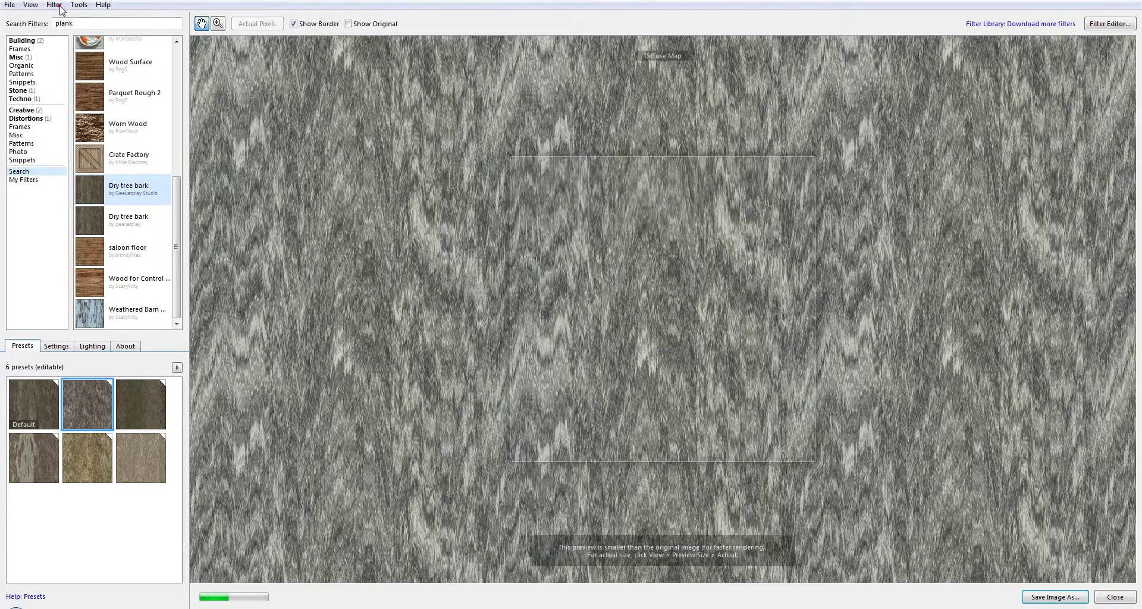
Switch the grey-brown bark preset's render output to the bump map
click(62, 8)
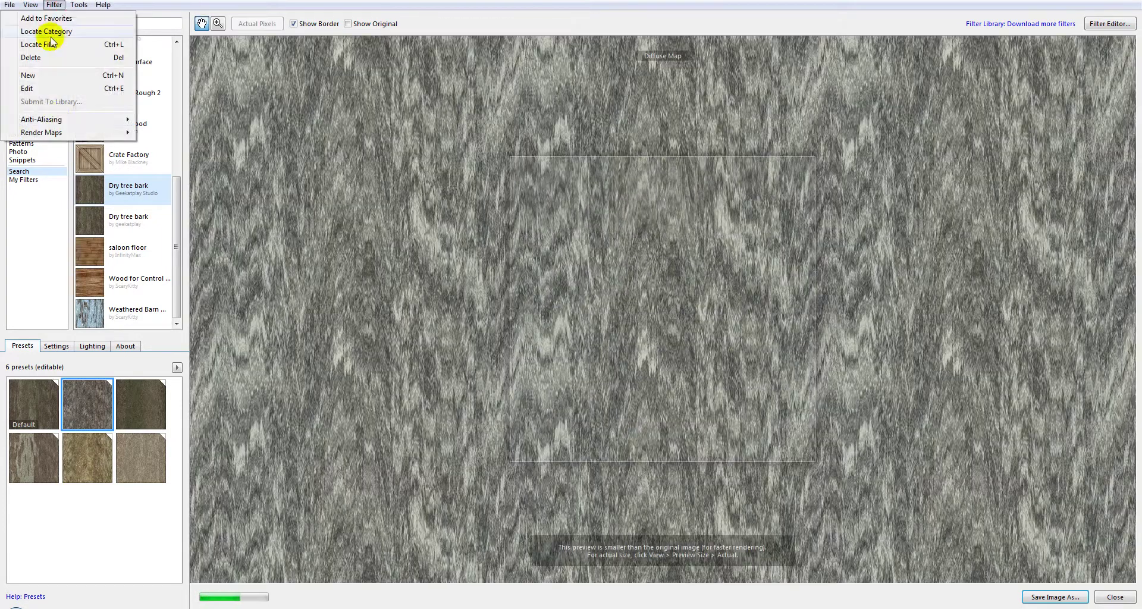
mouse_move(72, 132)
click(169, 163)
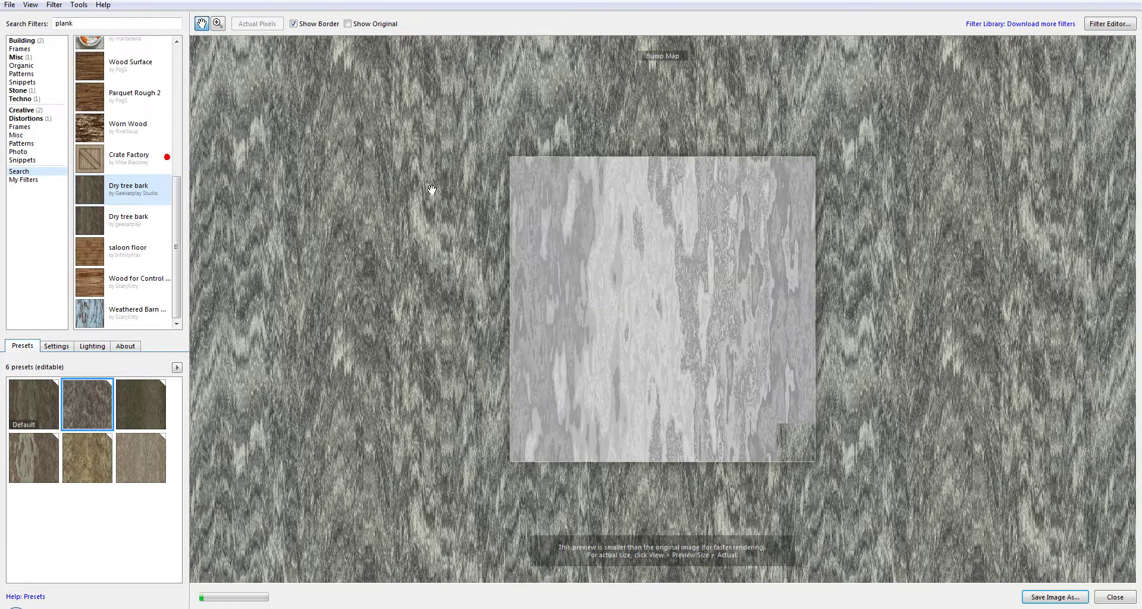
Save the bump map as w2_b.jpg in the Hexagon folder with JPEG quality 100 and full-precision color encoding
click(10, 6)
click(45, 80)
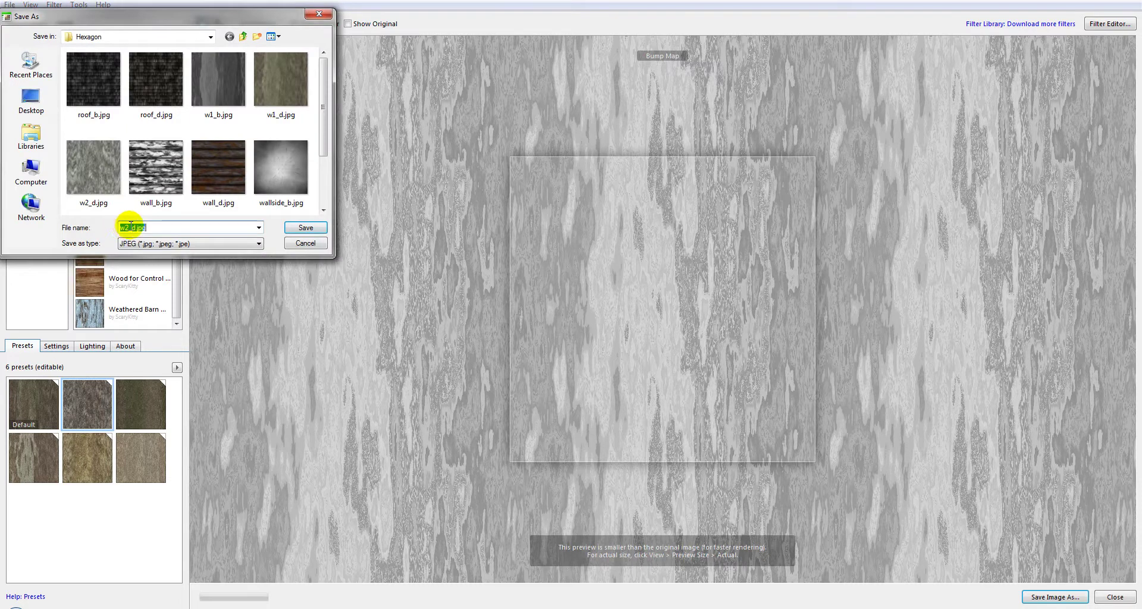
key(BackSpace)
text(b)
click(304, 227)
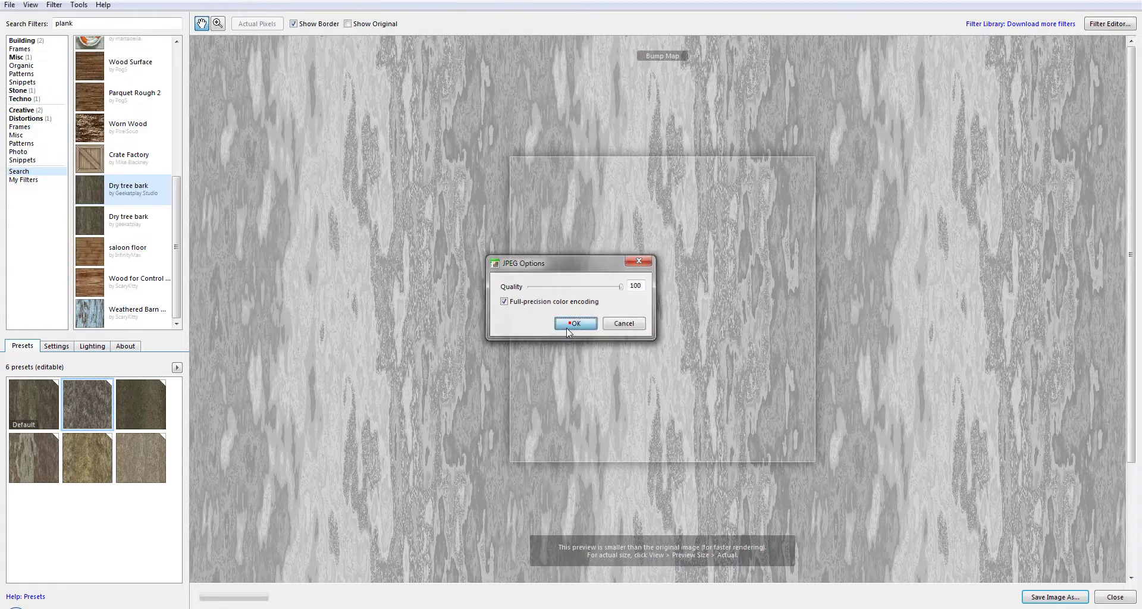
click(567, 326)
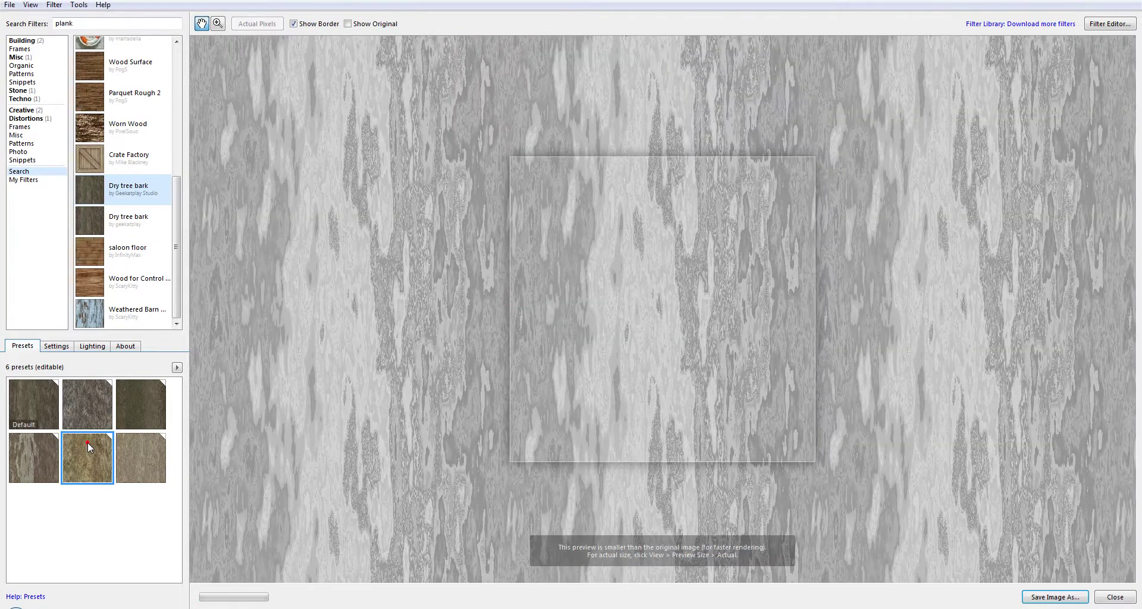
Apply the yellowish-brown bark preset and switch its render output to the diffuse map
click(87, 441)
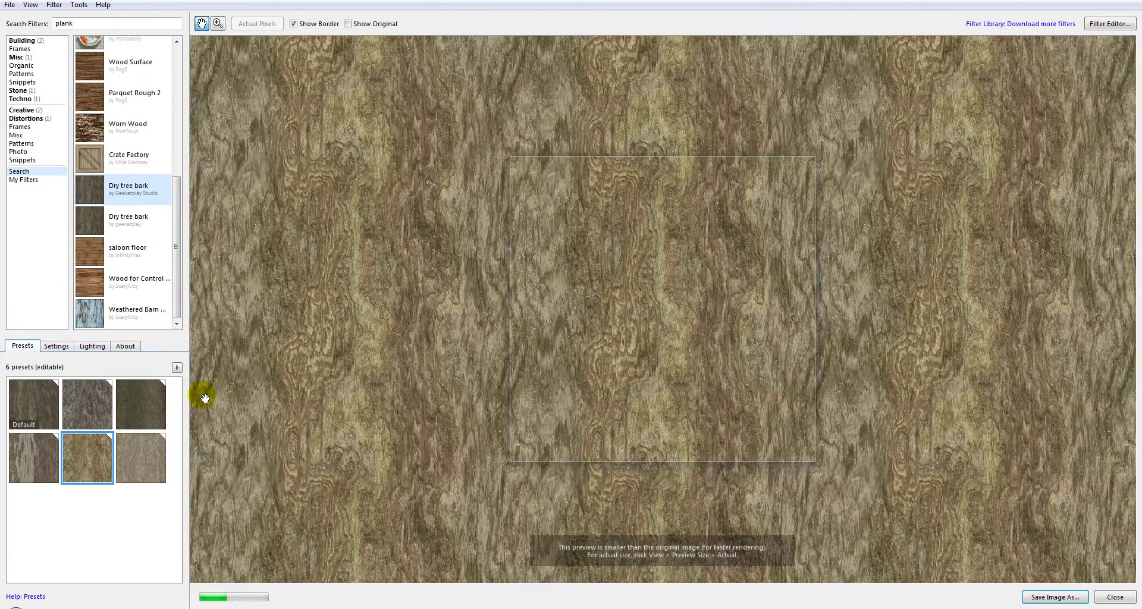
click(54, 4)
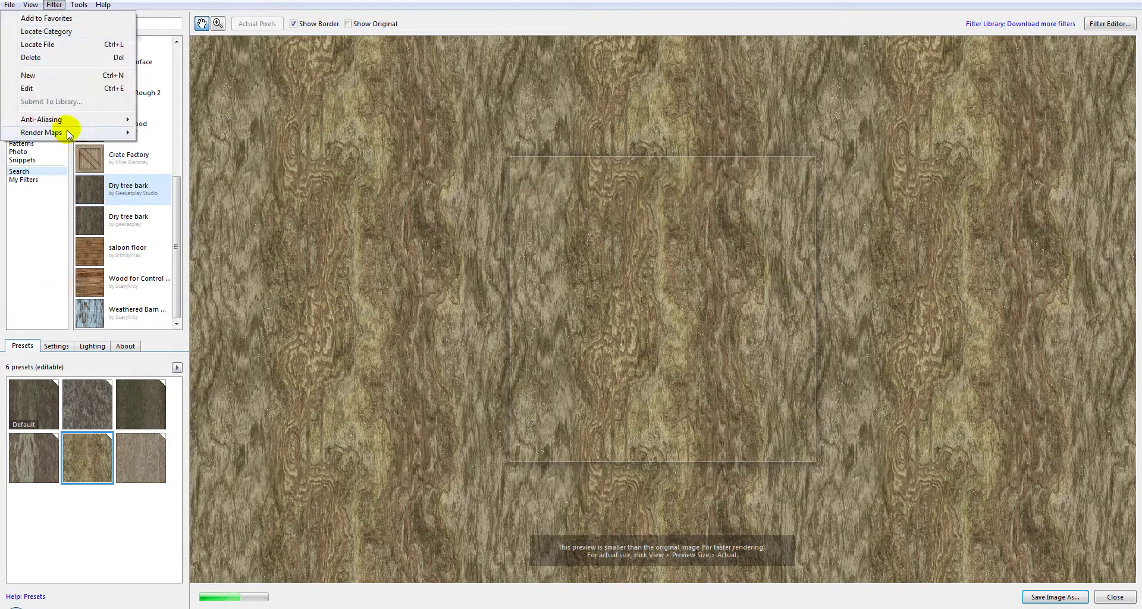
mouse_move(69, 133)
click(175, 151)
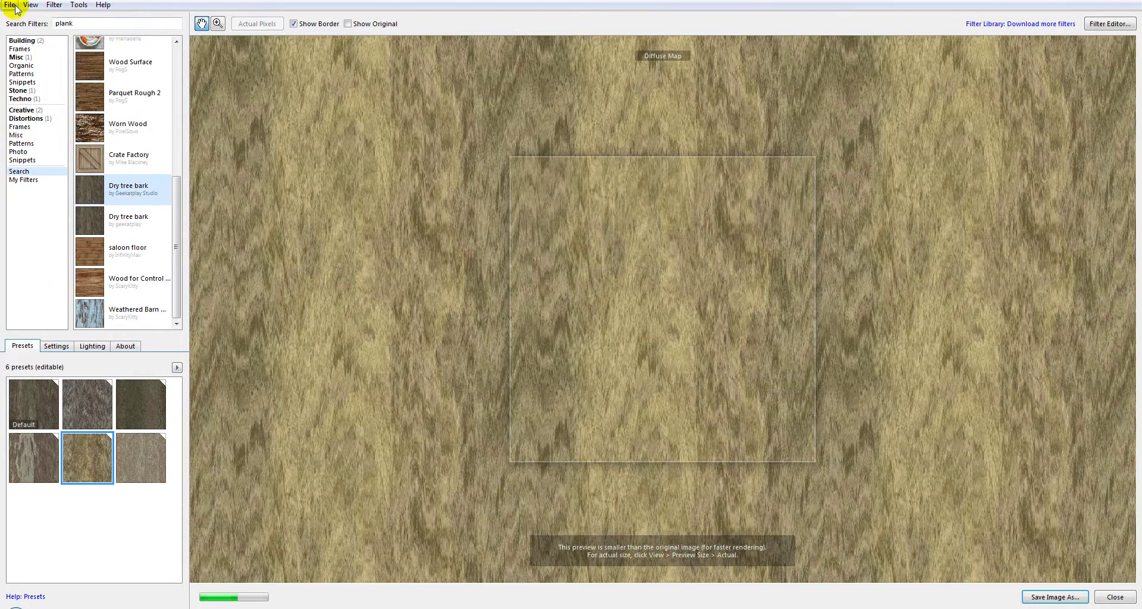
Save the diffuse map as w3_d.jpg in the Hexagon folder with the offered JPEG options
click(12, 5)
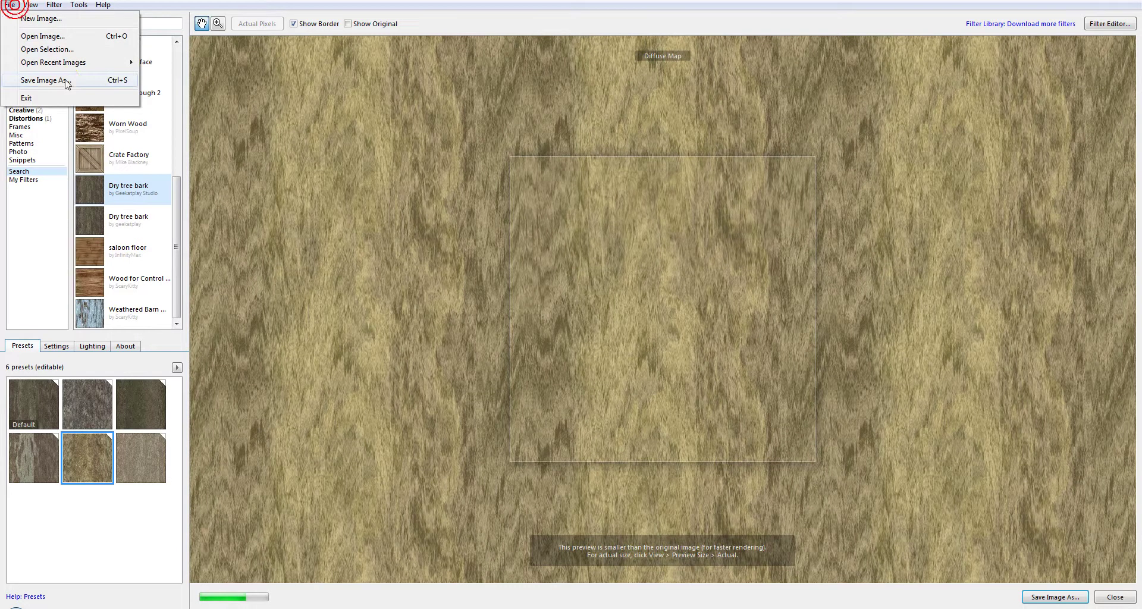
click(70, 79)
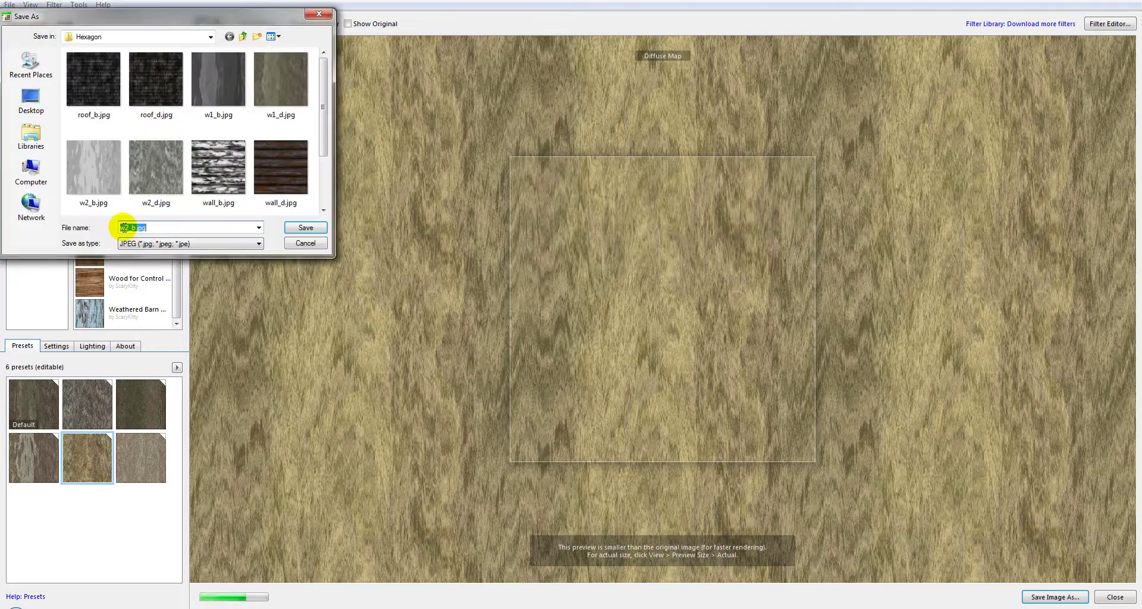
key(BackSpace)
text(3)
key(Delete)
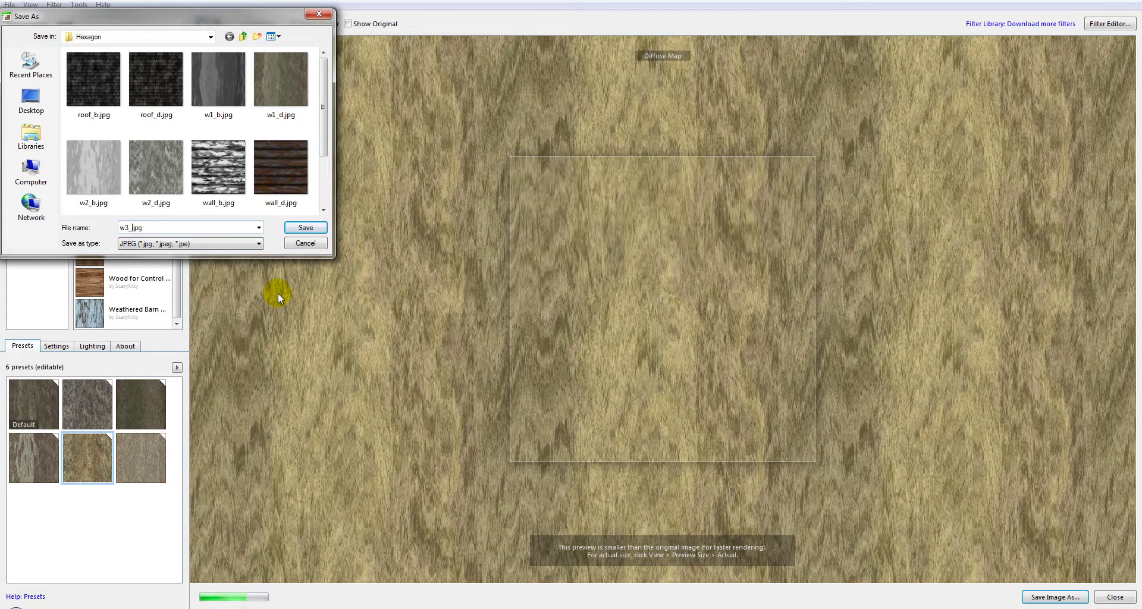
text(d)
click(302, 228)
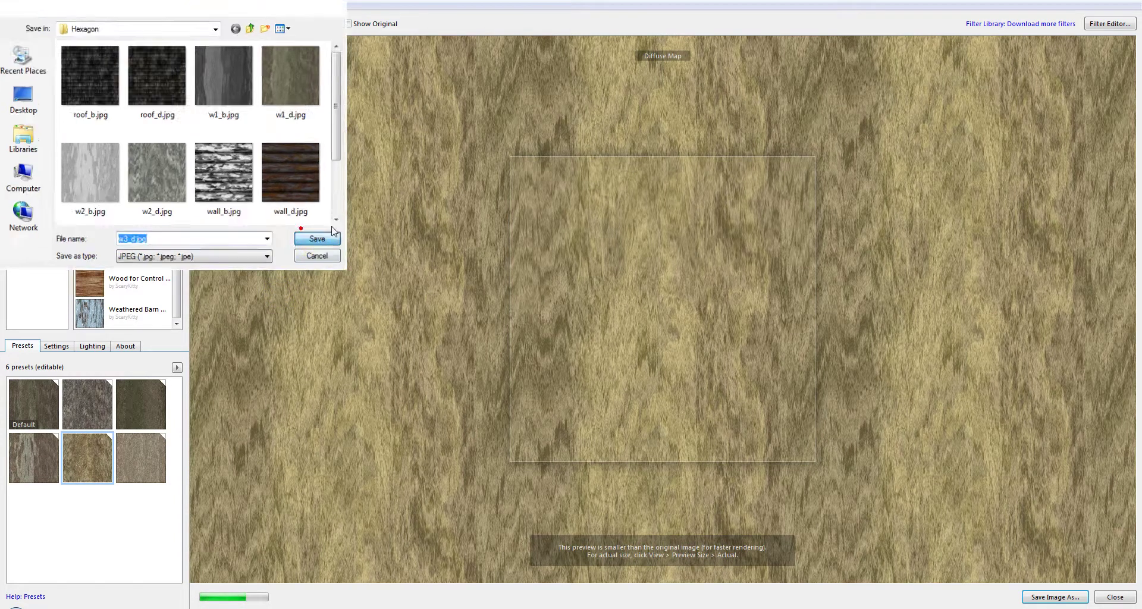
click(565, 328)
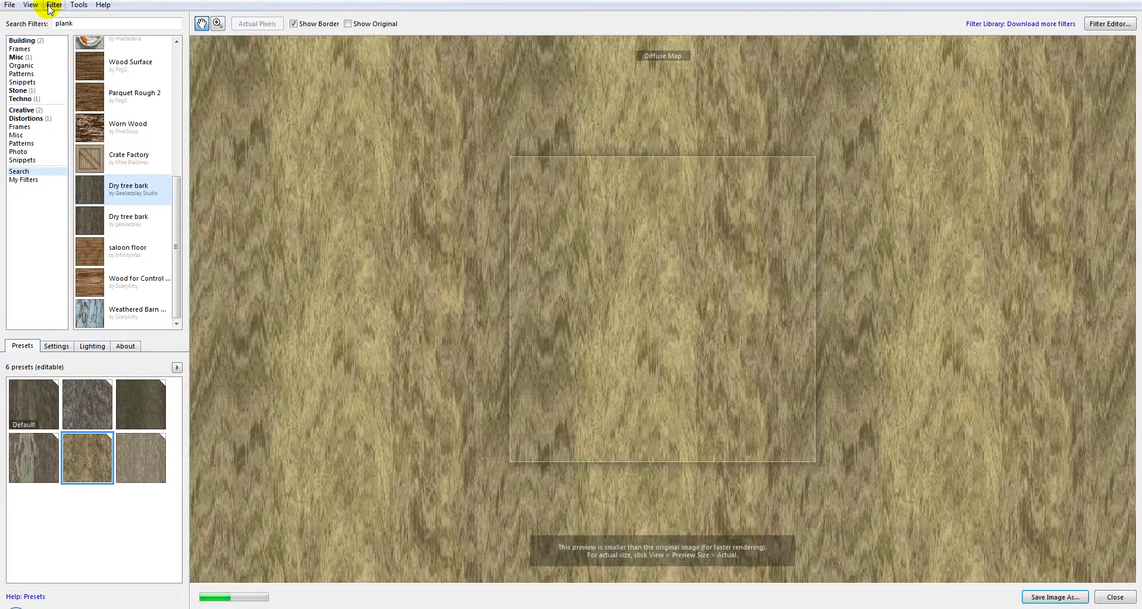
Switch the yellowish-brown bark preset's render output to the bump map
click(53, 5)
mouse_move(84, 131)
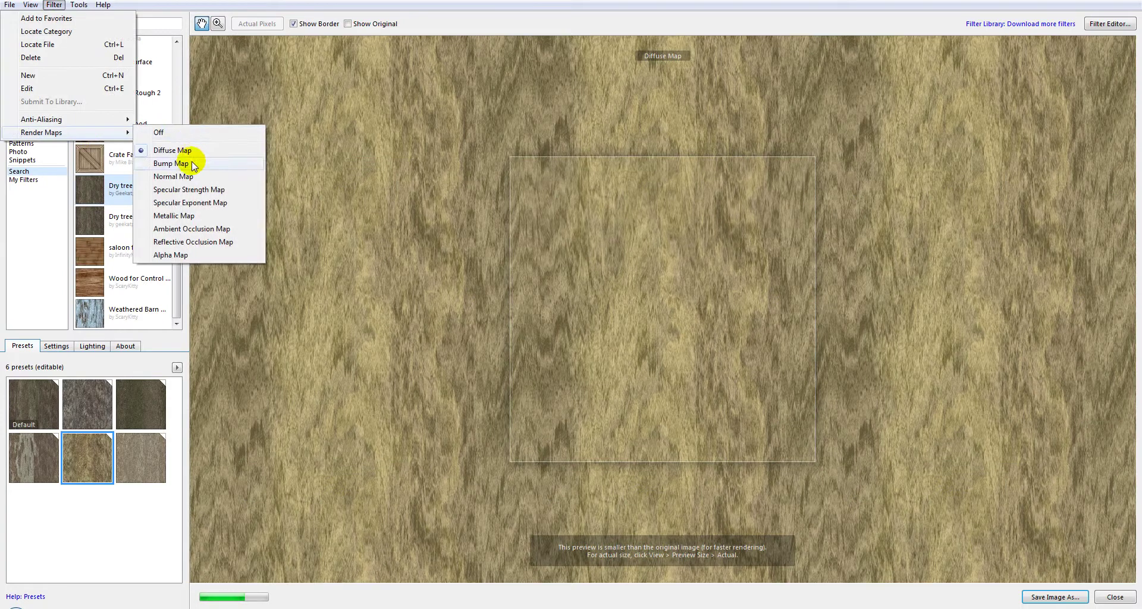
click(191, 162)
Save the bump map as w3_b.jpg in the Hexagon folder with the offered JPEG options
click(11, 5)
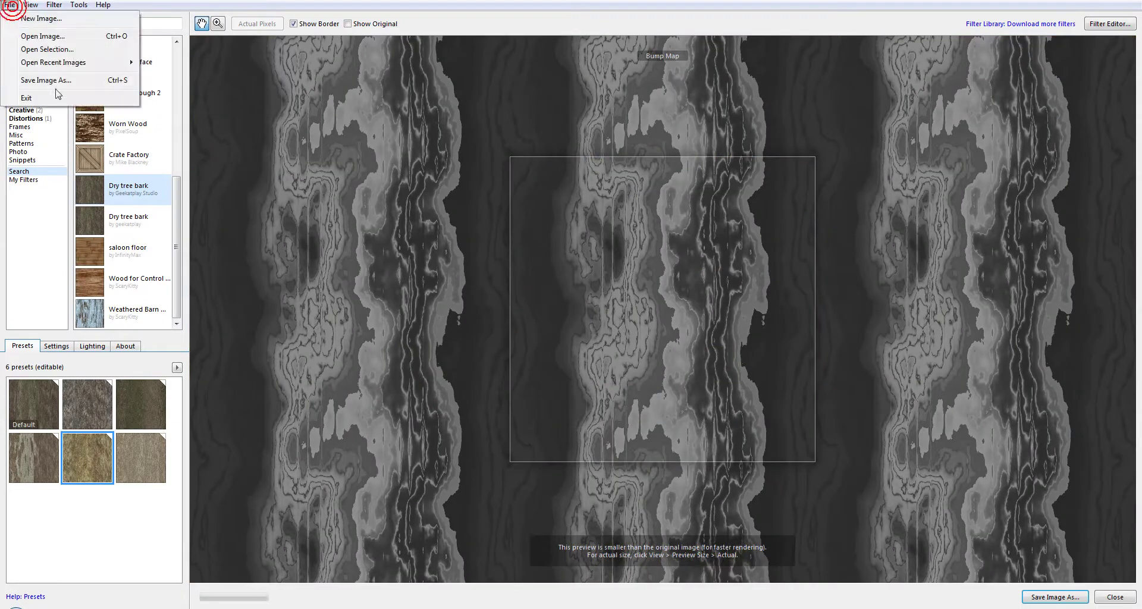
click(42, 98)
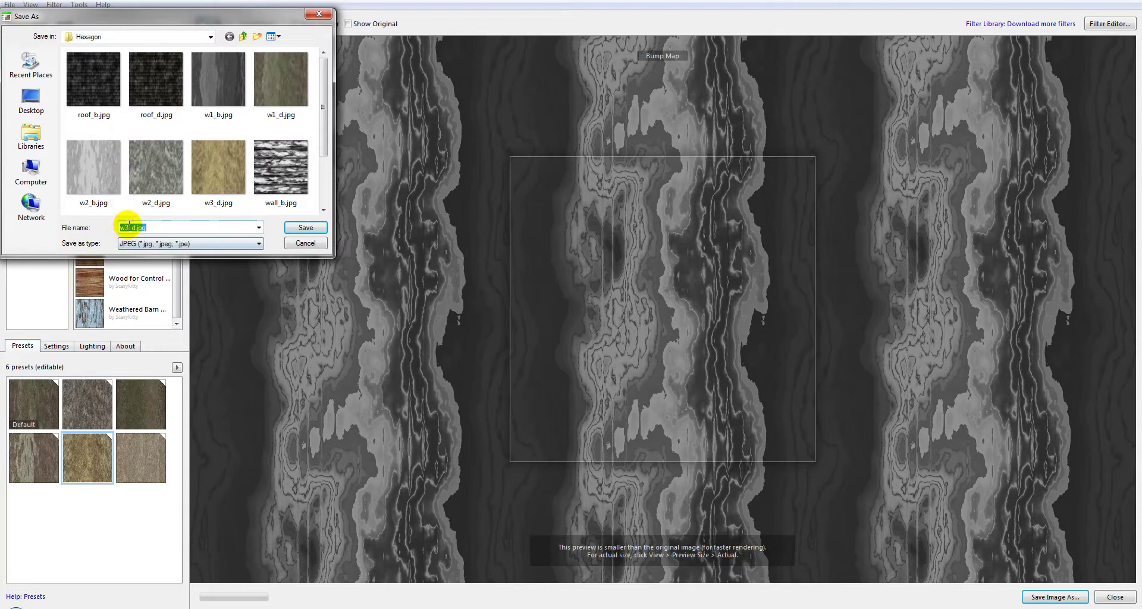
key(BackSpace)
text(b)
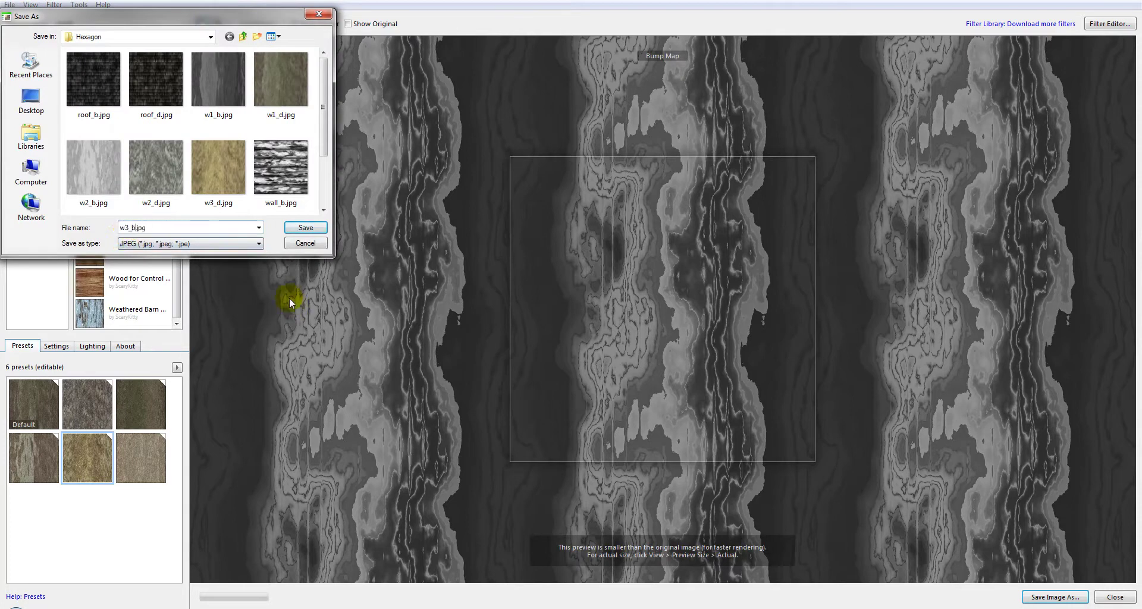
click(306, 224)
click(576, 323)
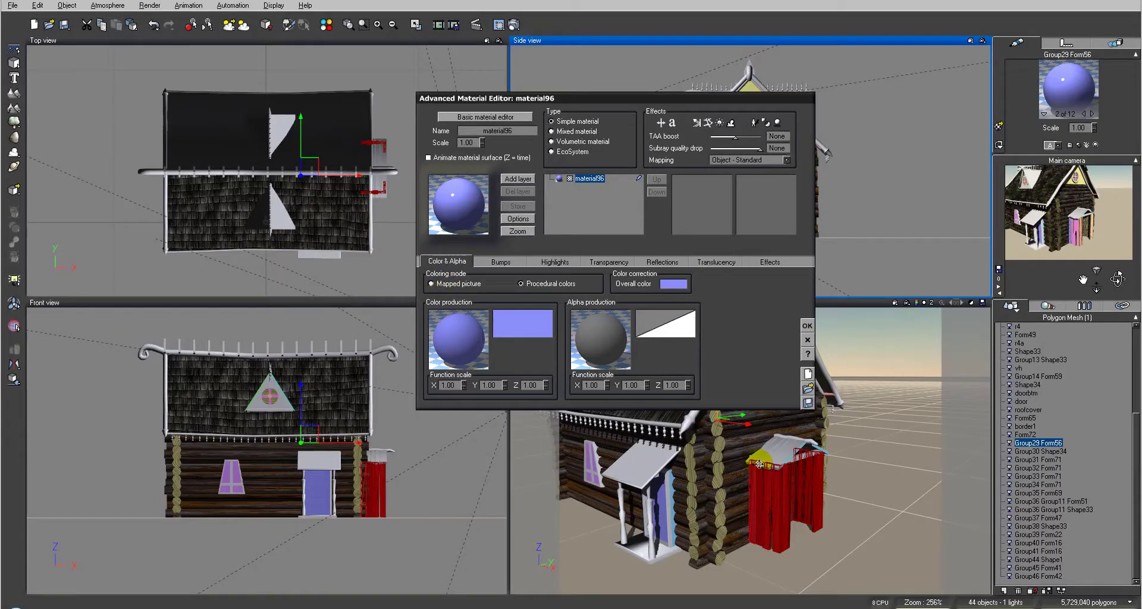
Color material96 with a mapped picture, loading w1_d.jpg from the Hexagon folder
click(432, 284)
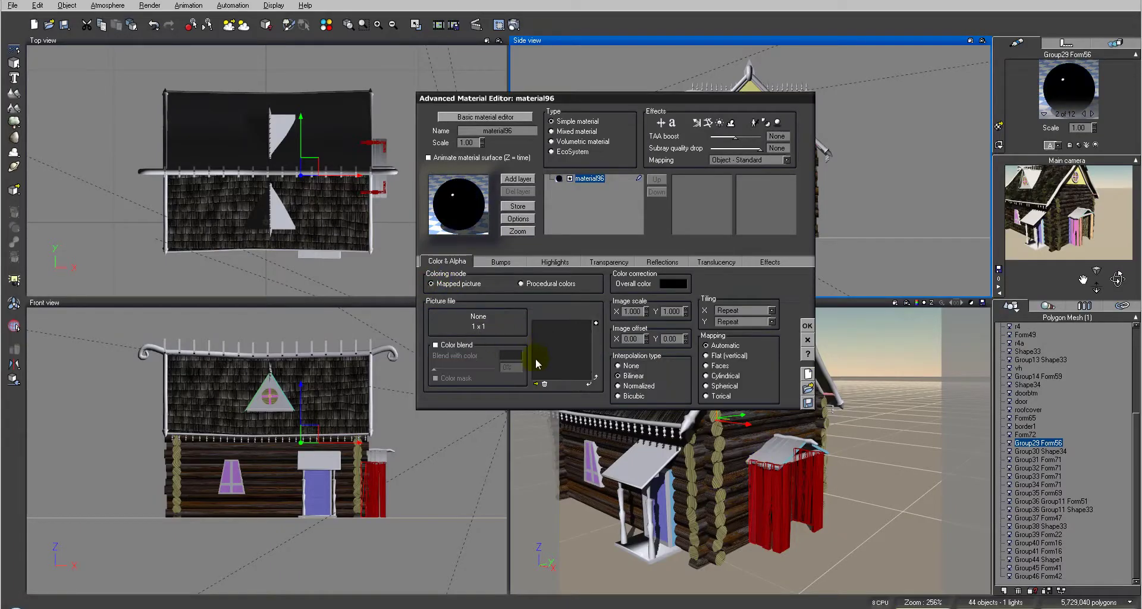
click(535, 384)
click(264, 548)
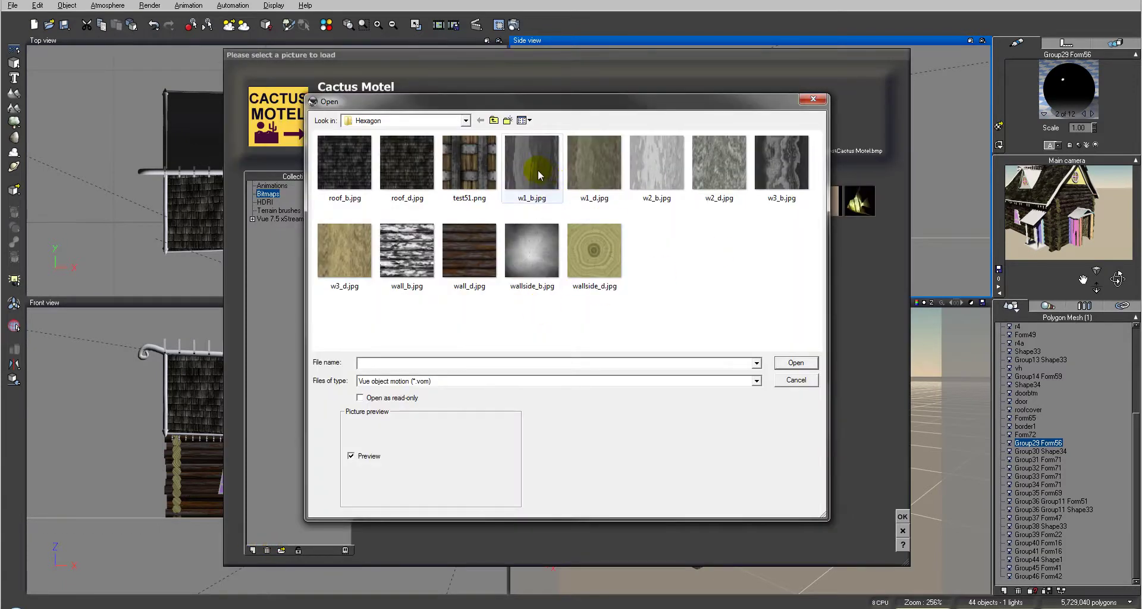
click(608, 166)
click(796, 363)
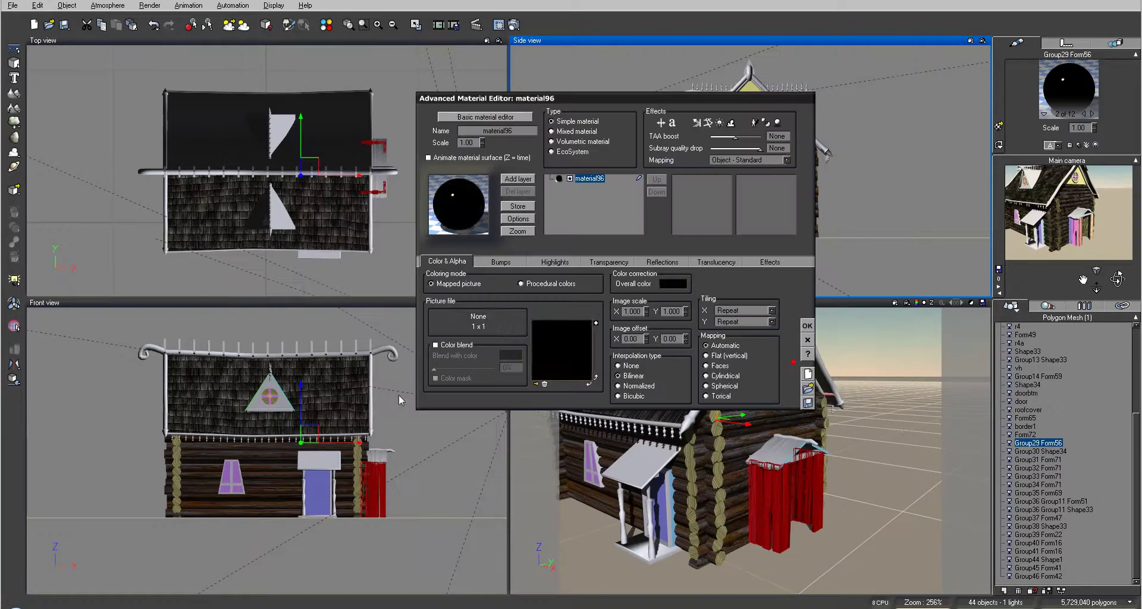
click(567, 348)
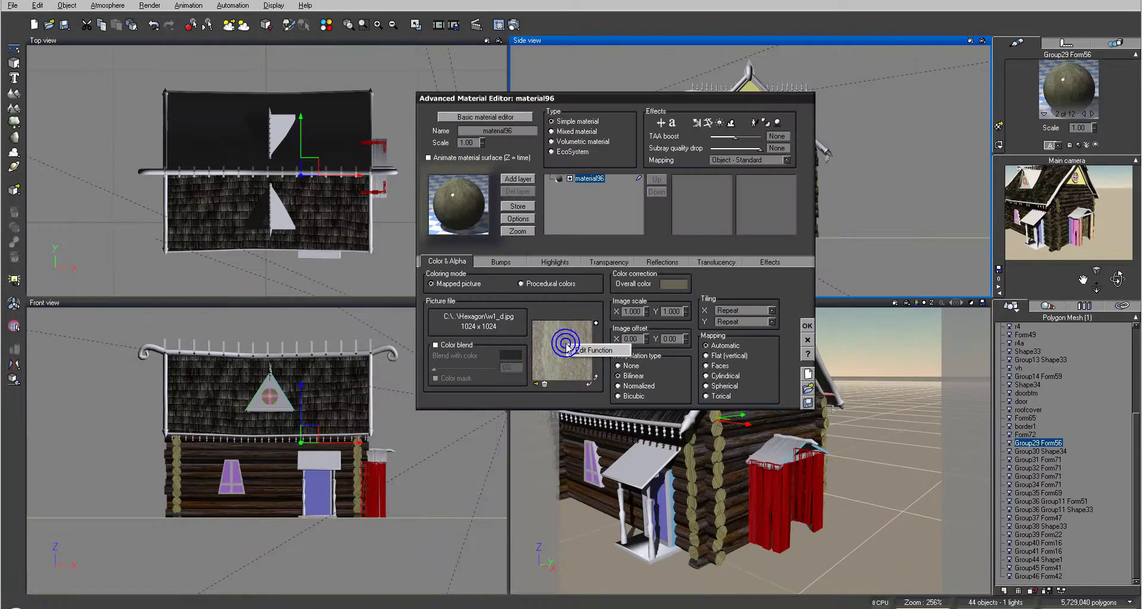
Reduce material96's highlight global size to 0% and its highlight global intensity to about 88%
click(557, 262)
drag(498, 345, 443, 346)
drag(506, 313, 497, 313)
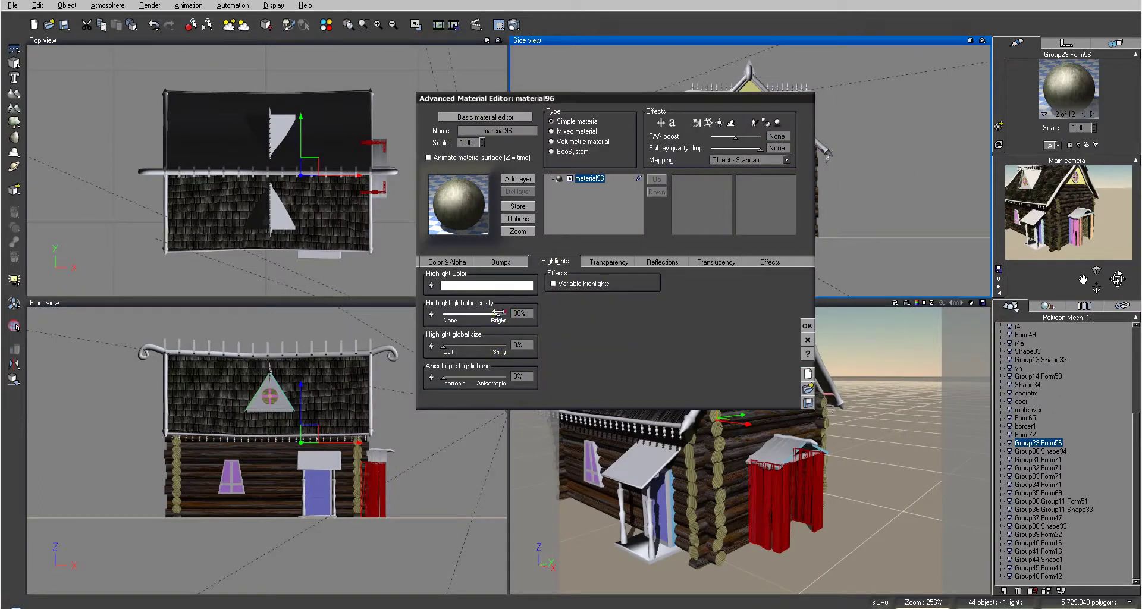
Replace the null node in material96's bump production function with a projected texture map node
click(498, 262)
right_click(467, 296)
click(481, 302)
click(590, 368)
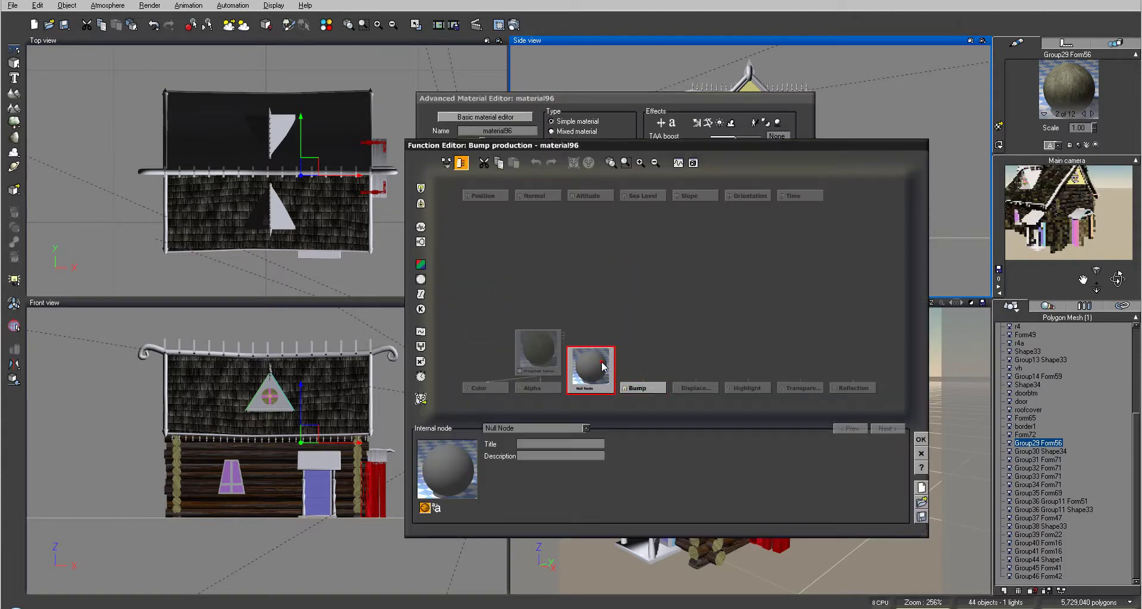
key(Delete)
click(420, 265)
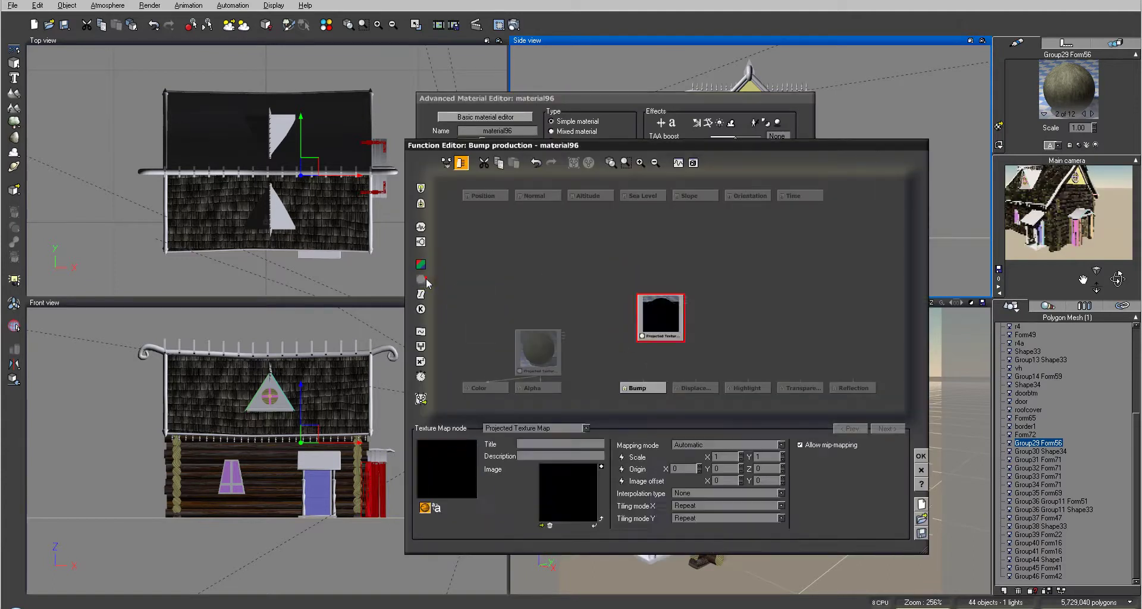
Load w1_b.jpg from the Hexagon folder into the new bump texture map node
click(538, 526)
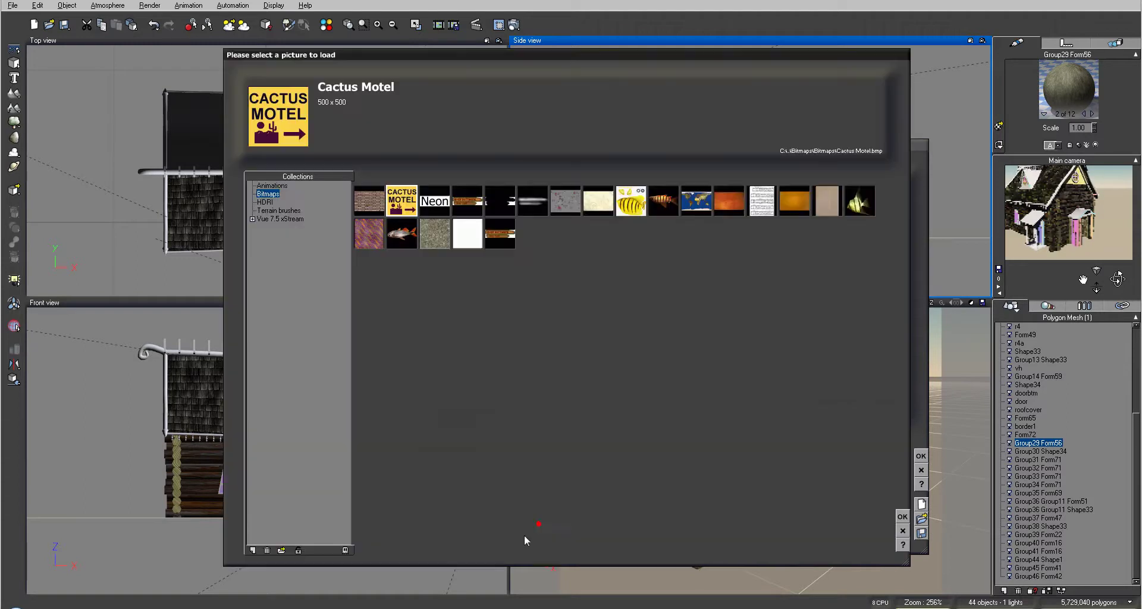
click(281, 550)
click(518, 151)
click(794, 360)
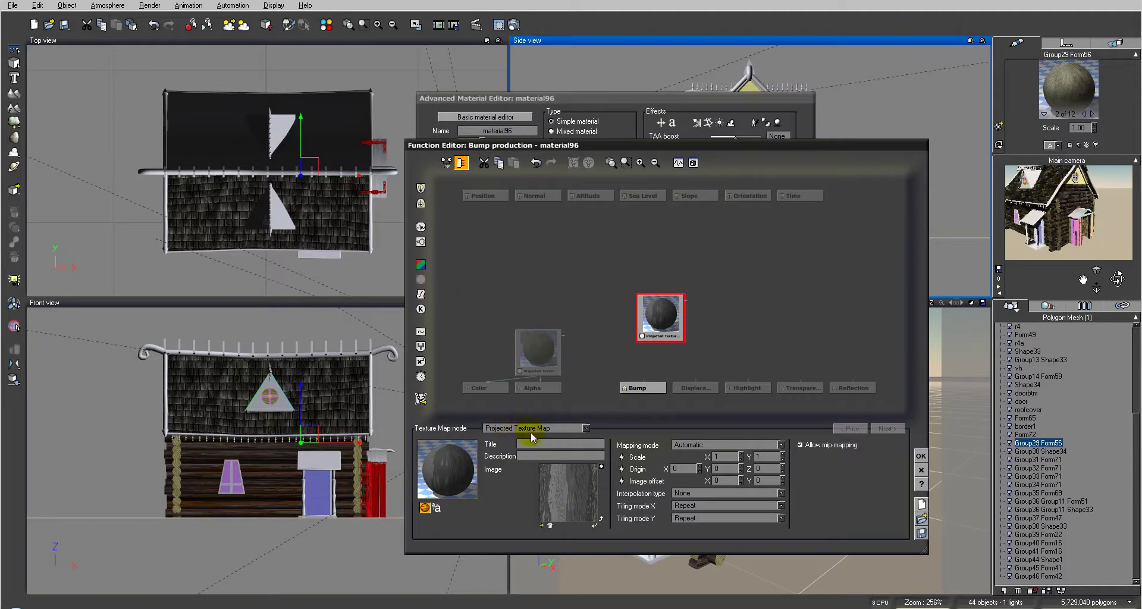
Connect the w1_b.jpg texture node to the Bump and Displacement outputs and accept the function
drag(663, 345, 660, 342)
click(696, 351)
click(919, 455)
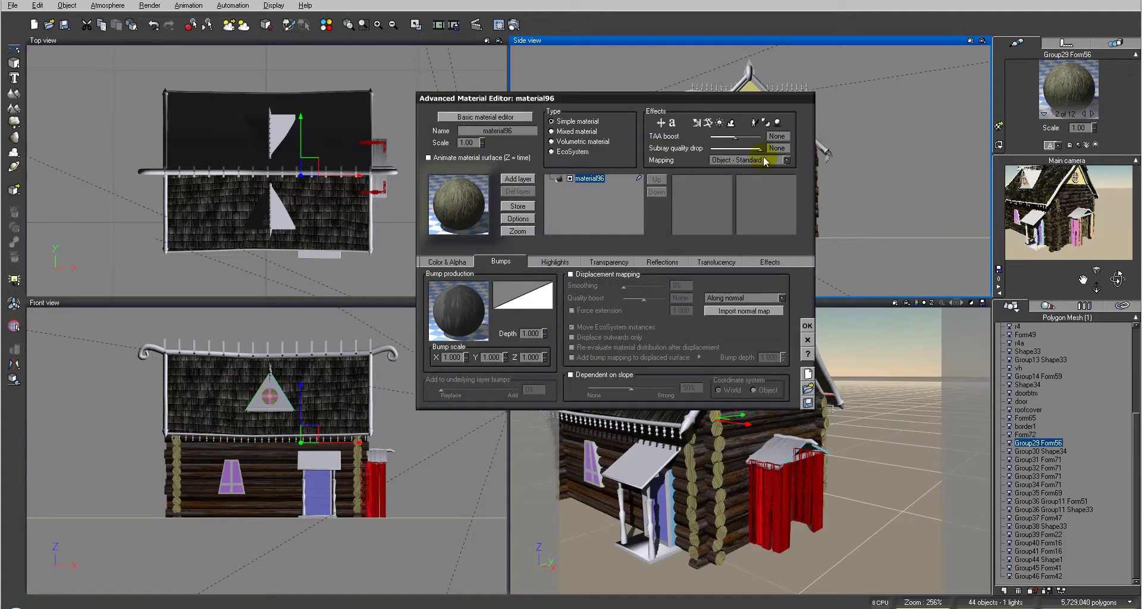
Set material96's mapping to Object - Parametric and its bump depth to 0.500, accepting the material
click(787, 160)
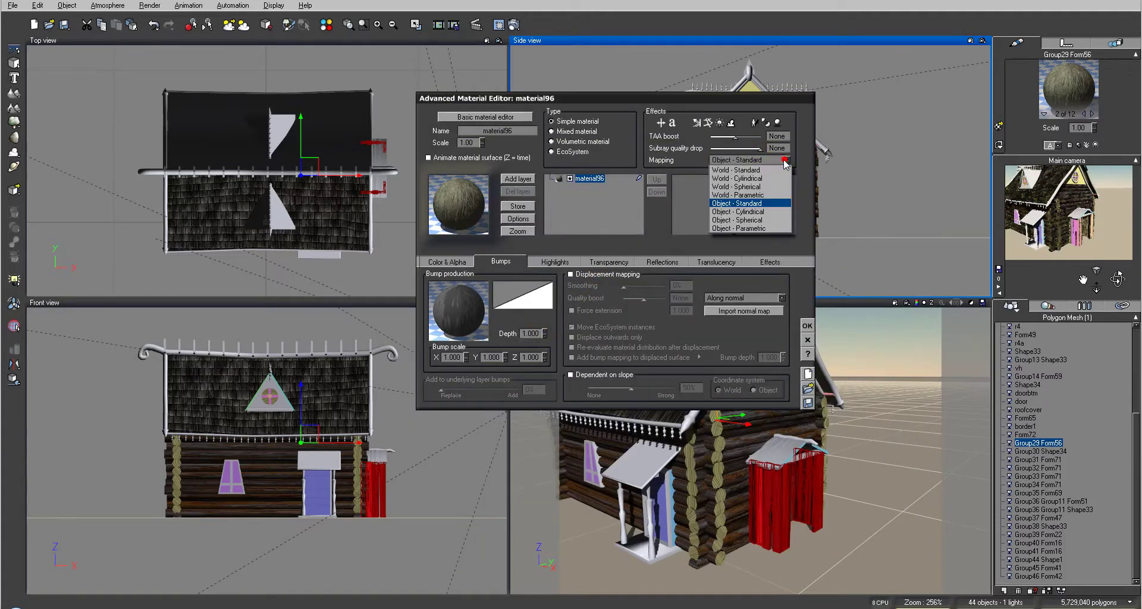
click(747, 215)
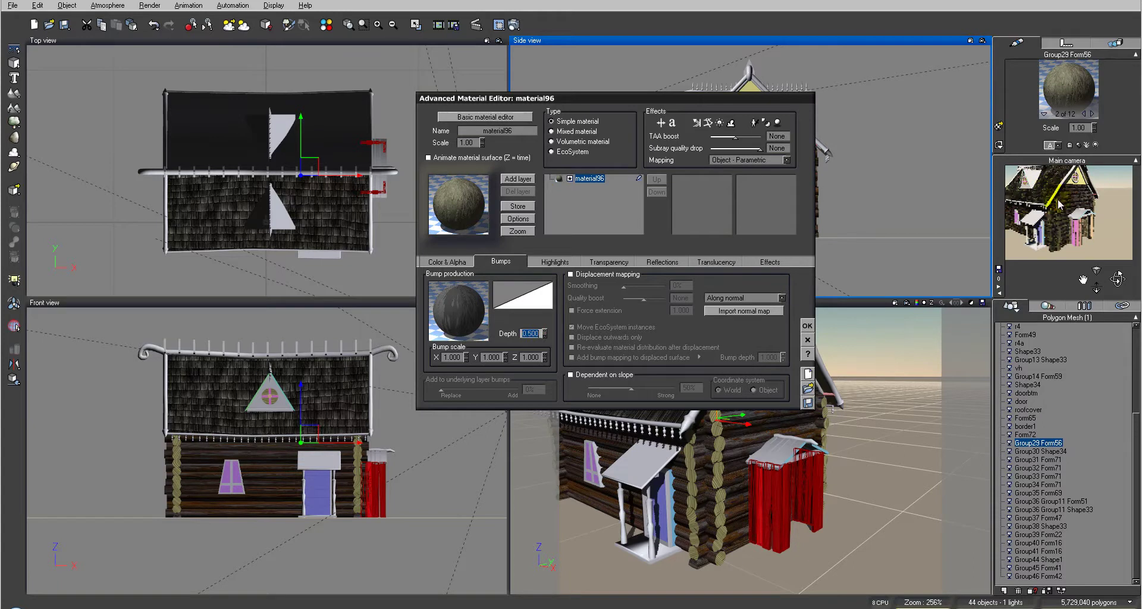
click(807, 328)
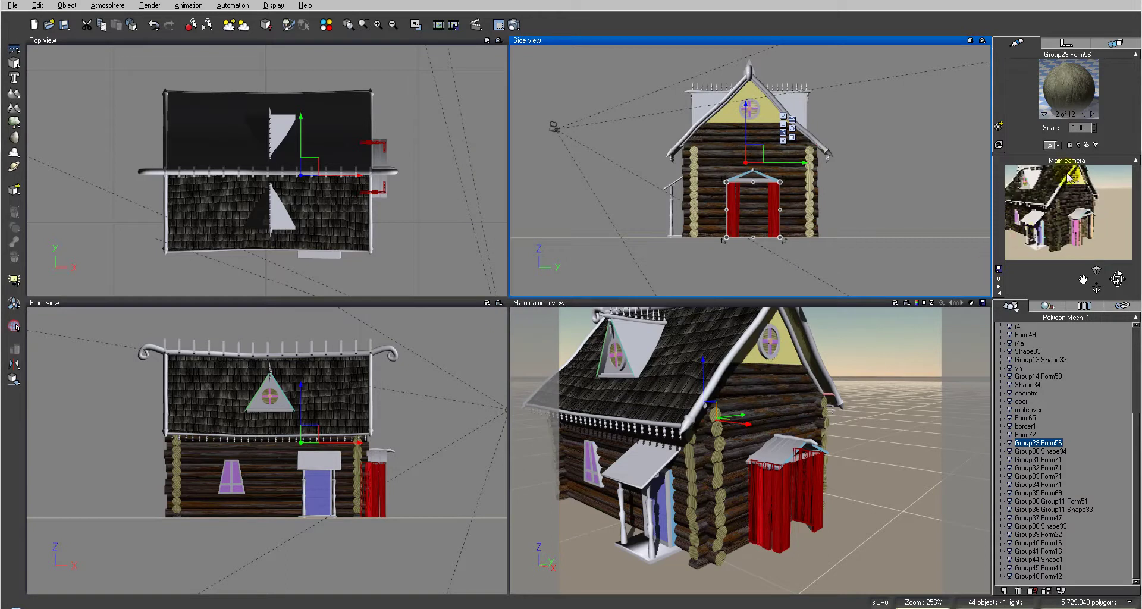
Copy material96 and paste it over material98 on the porch mesh
click(1093, 113)
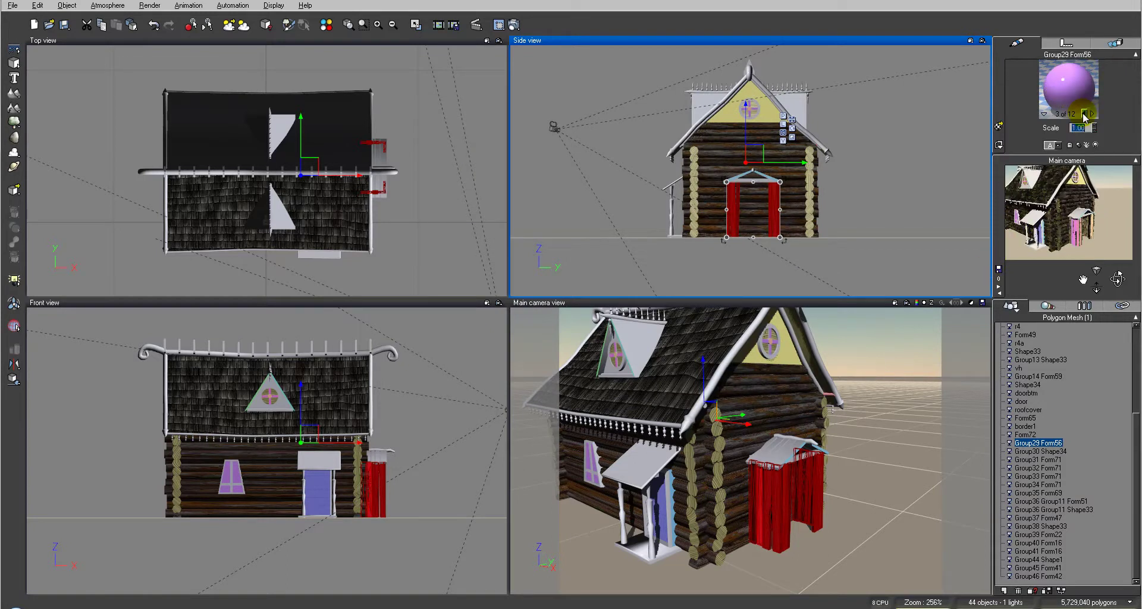
click(1068, 83)
mouse_move(1067, 98)
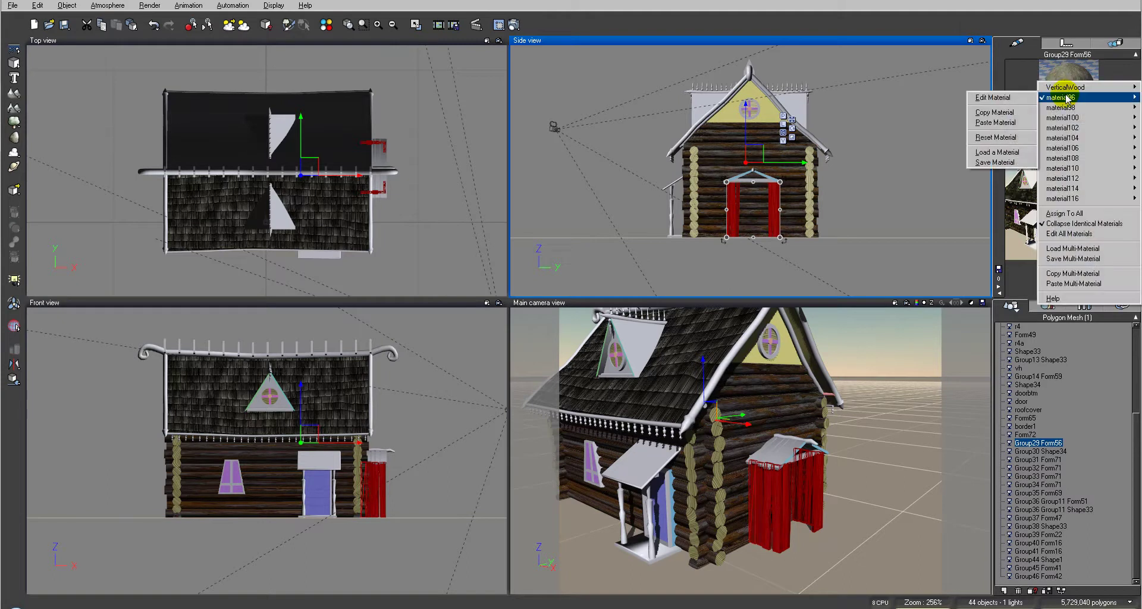
click(995, 112)
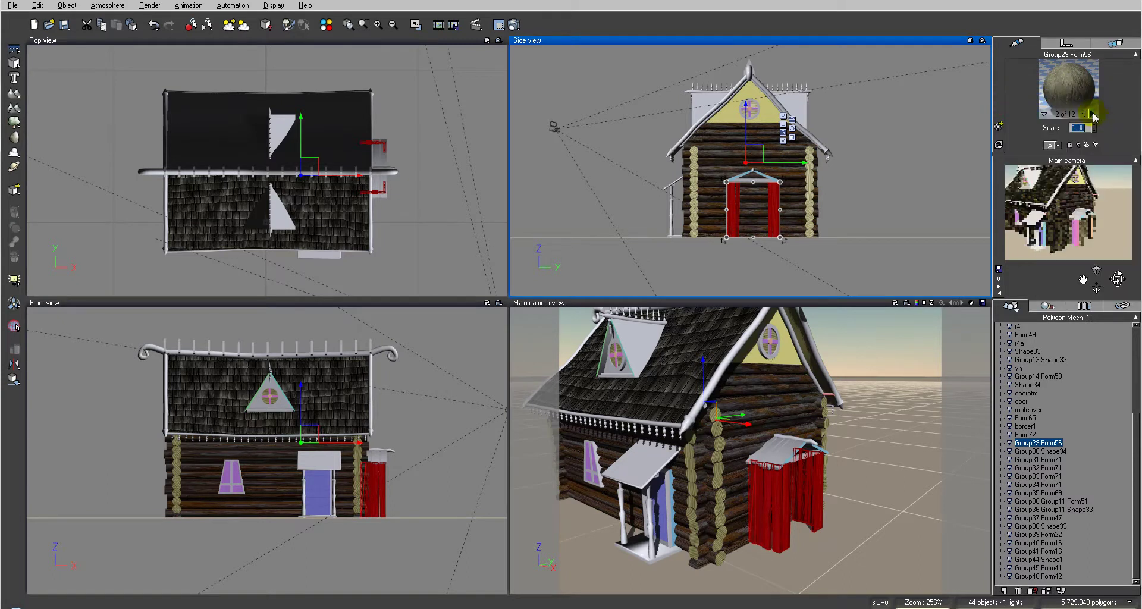
click(1092, 113)
click(1068, 84)
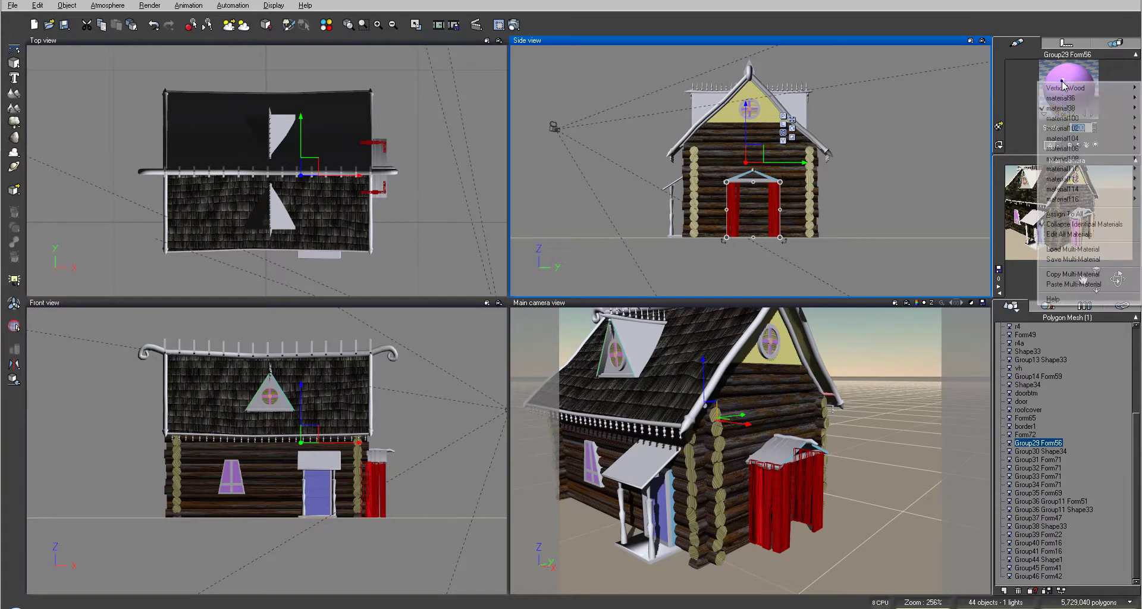
mouse_move(1064, 107)
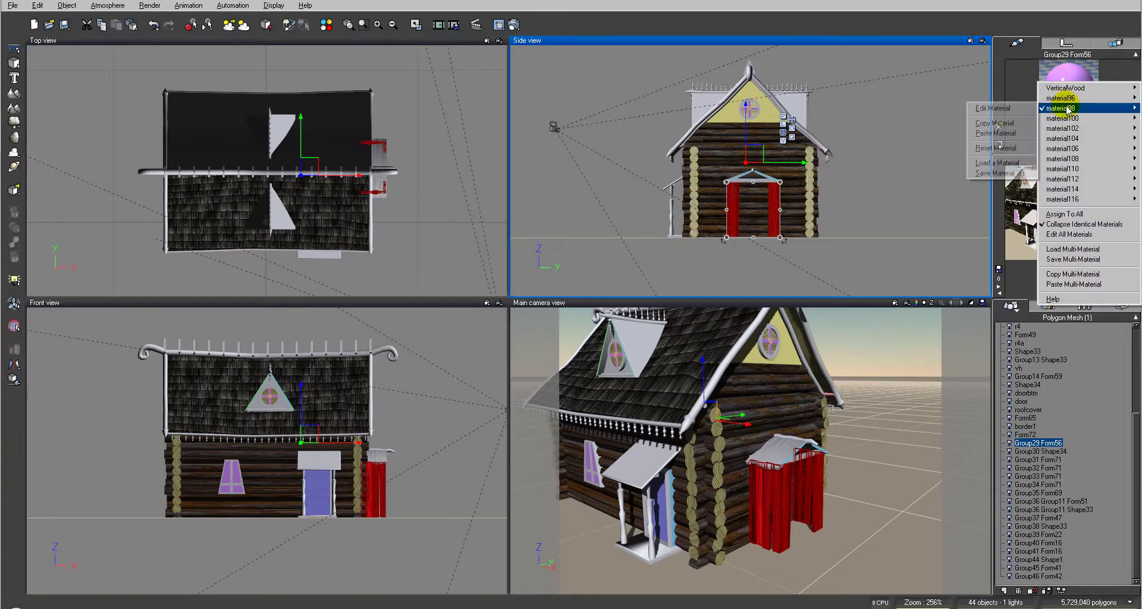
click(997, 132)
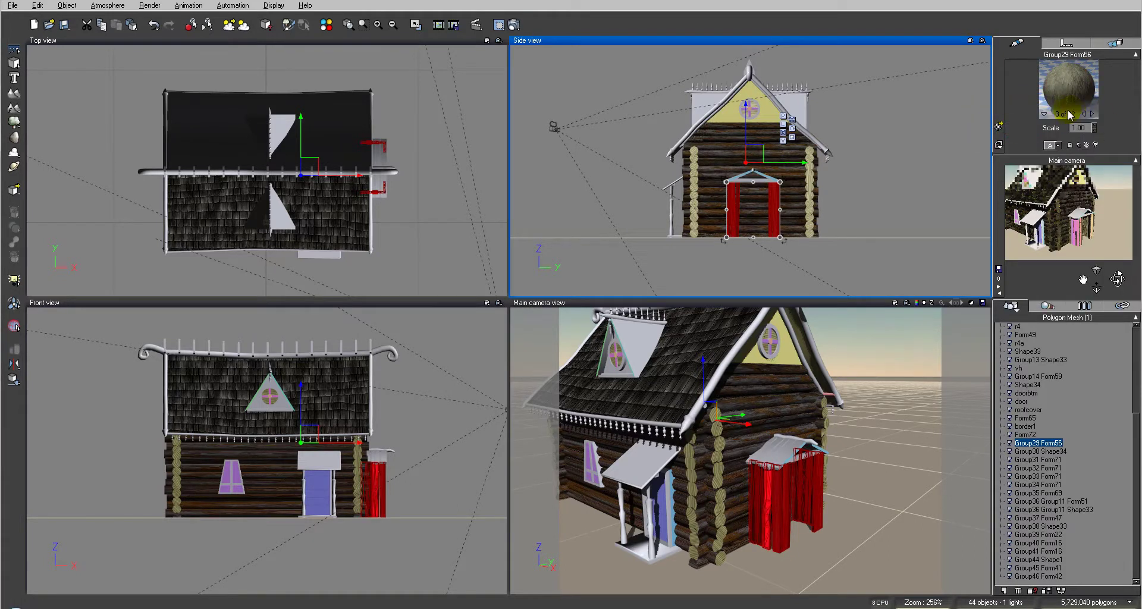
In the pasted third material's color function, move the color texture node clear of the outputs and replace its image with w2_d.jpg
click(1084, 113)
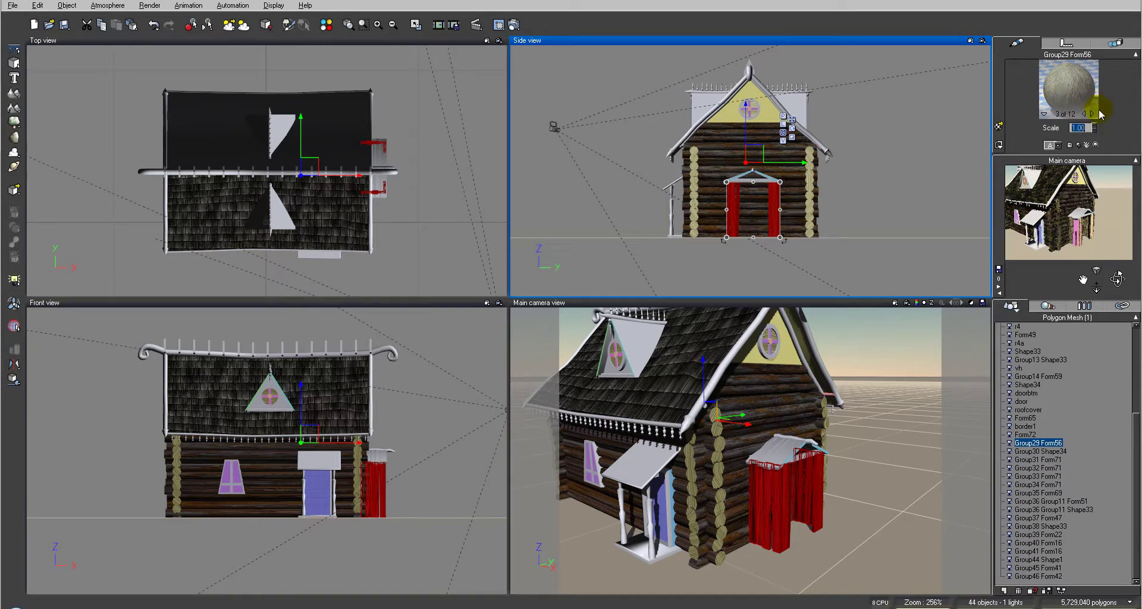
double_click(1068, 88)
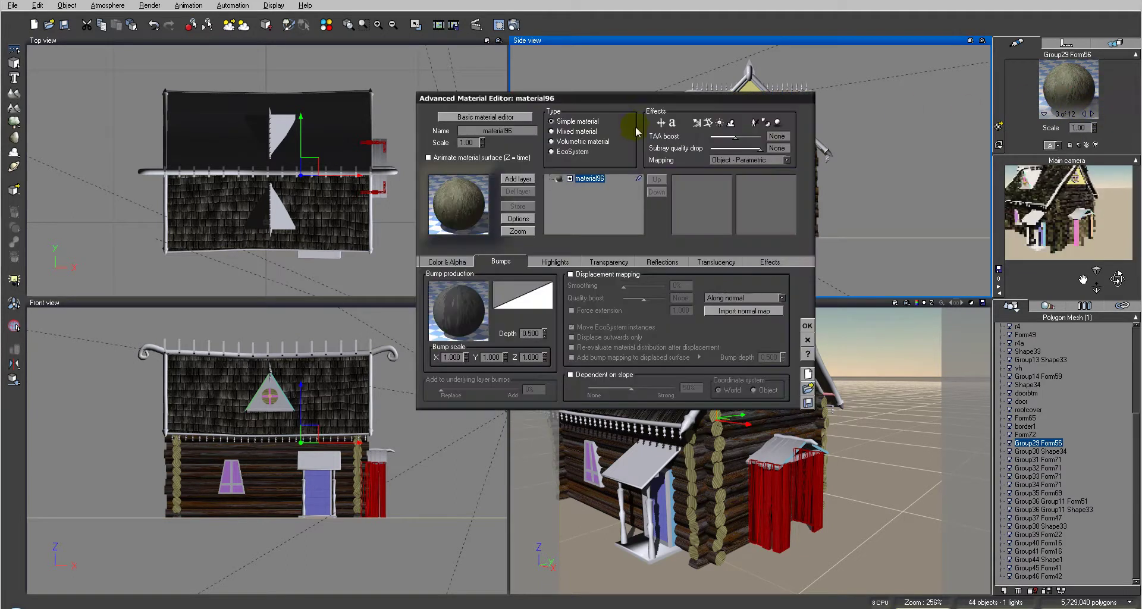
click(1059, 81)
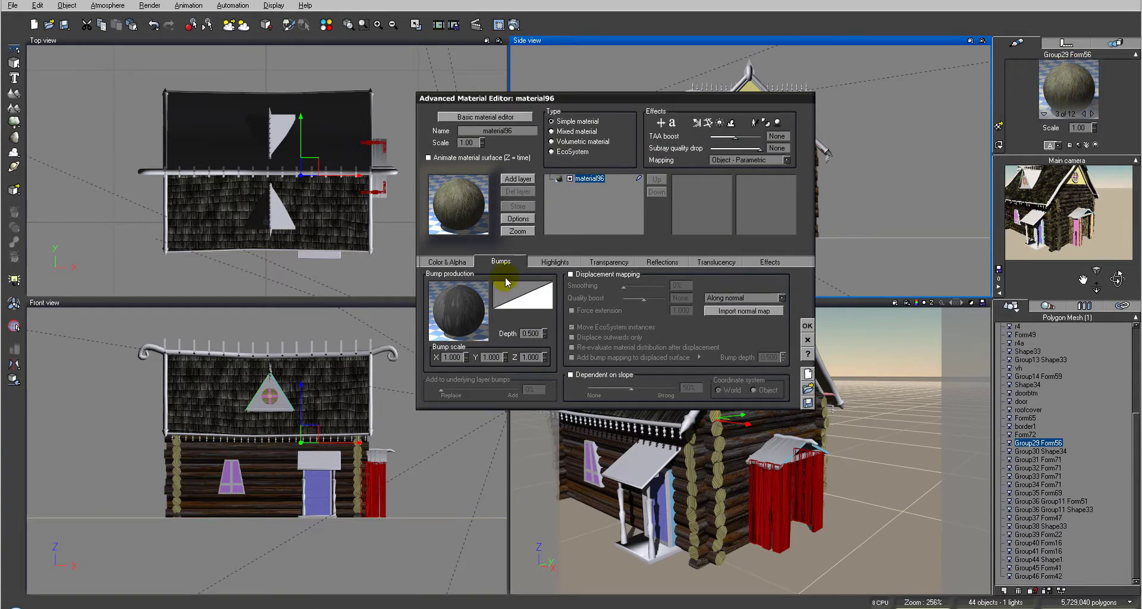
click(462, 261)
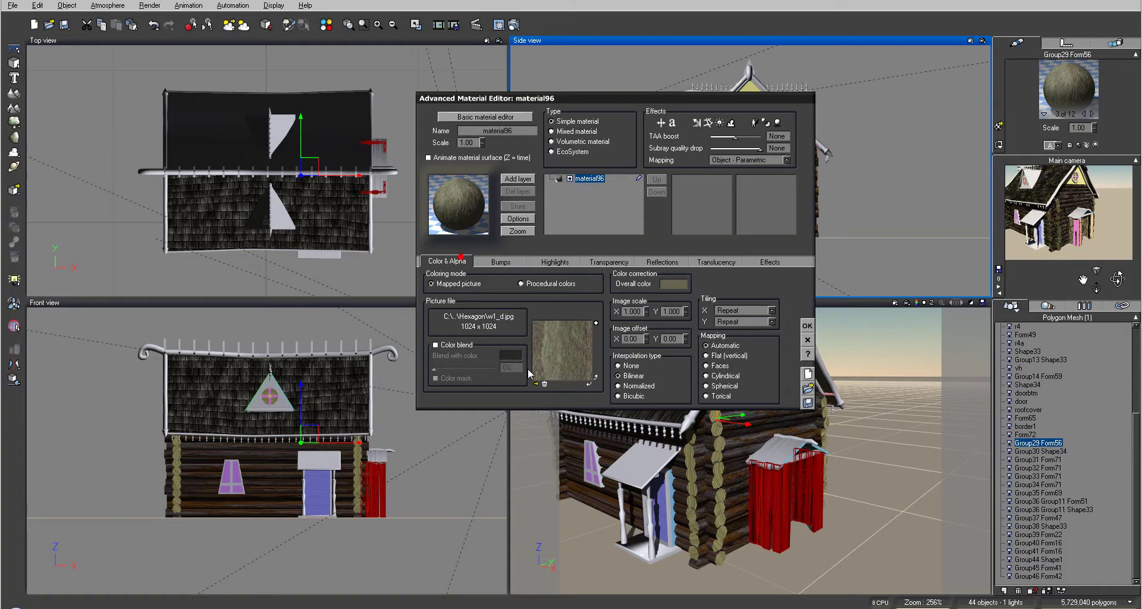
right_click(564, 357)
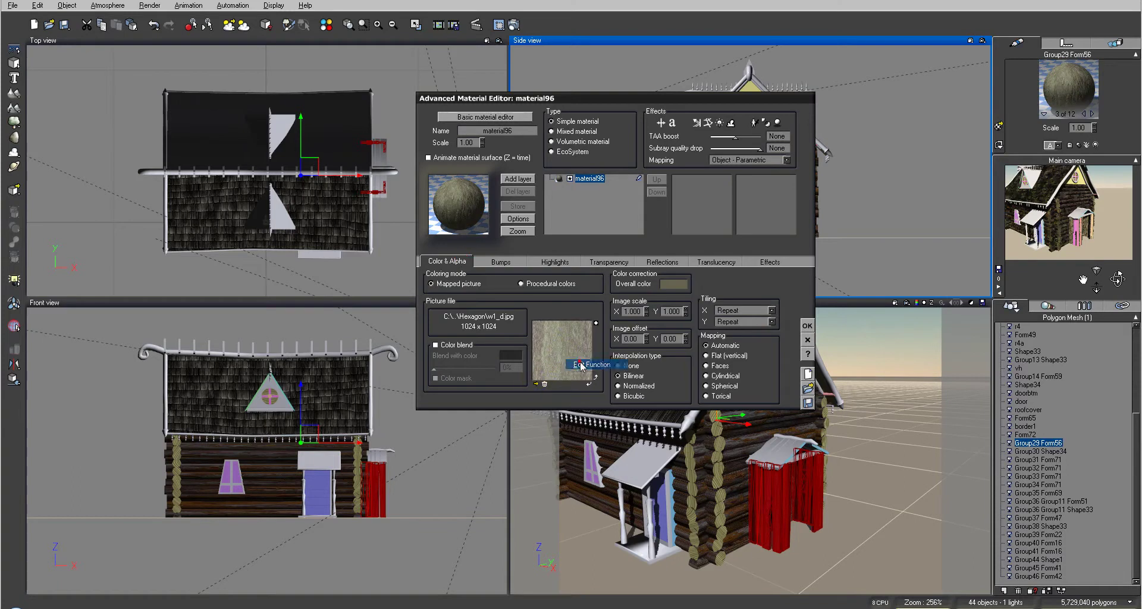
click(580, 365)
drag(543, 344, 507, 241)
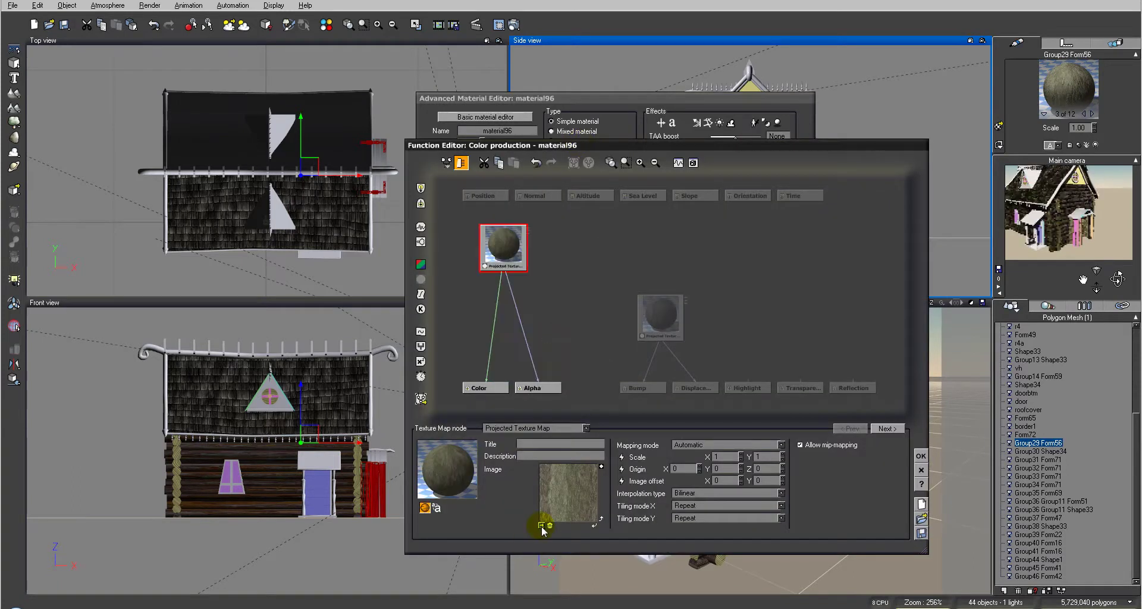
click(541, 525)
click(282, 551)
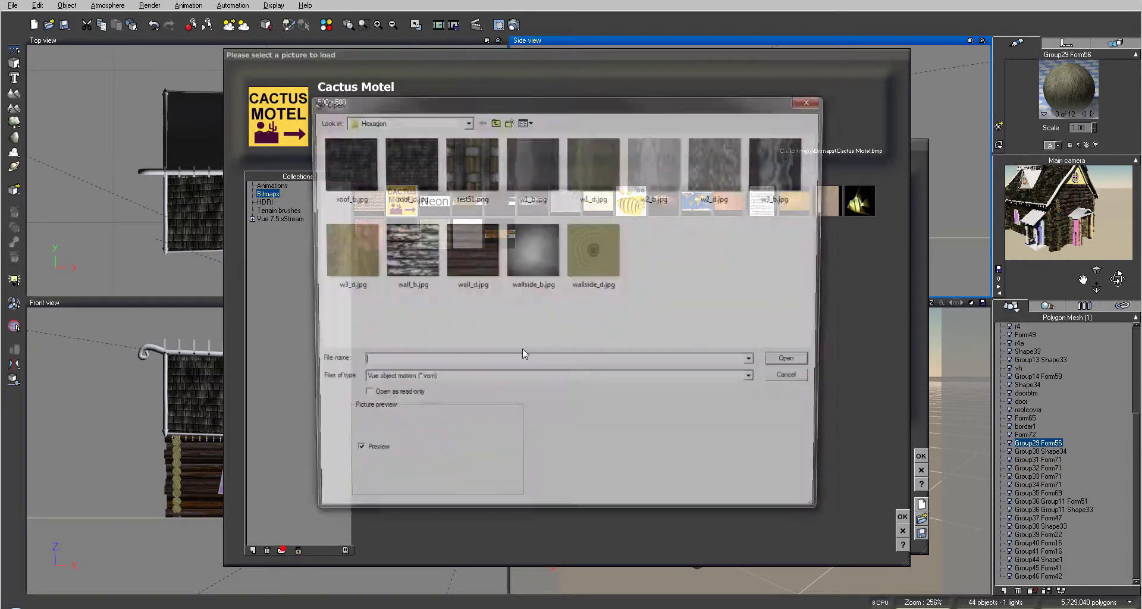
click(719, 151)
click(796, 363)
Replace the image in the same material's bump texture node with w2_b.jpg from the Hexagon folder
click(661, 311)
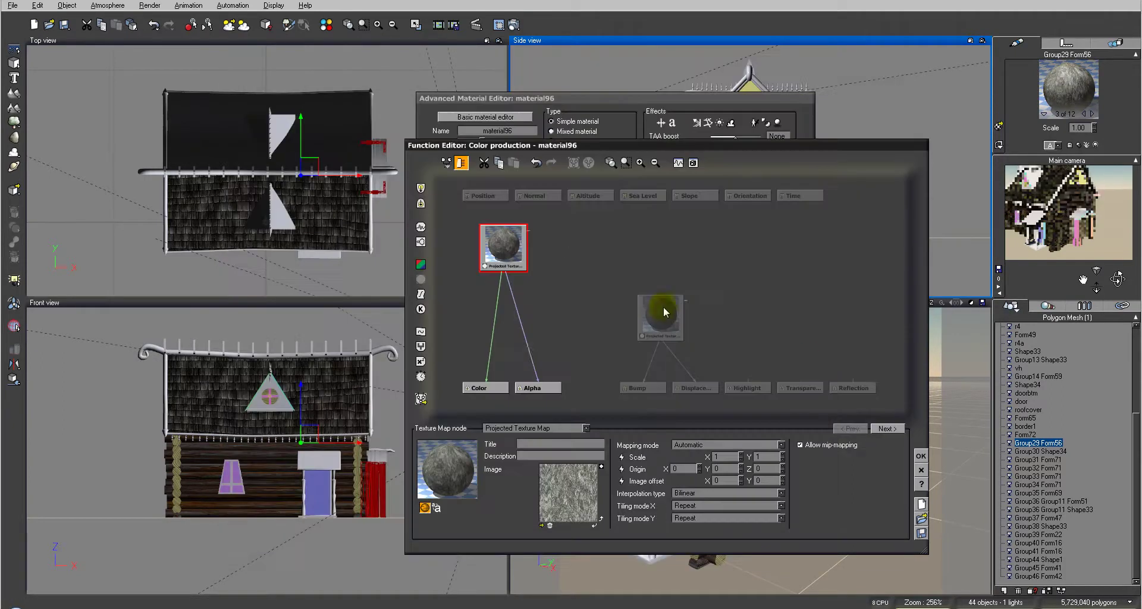
click(541, 526)
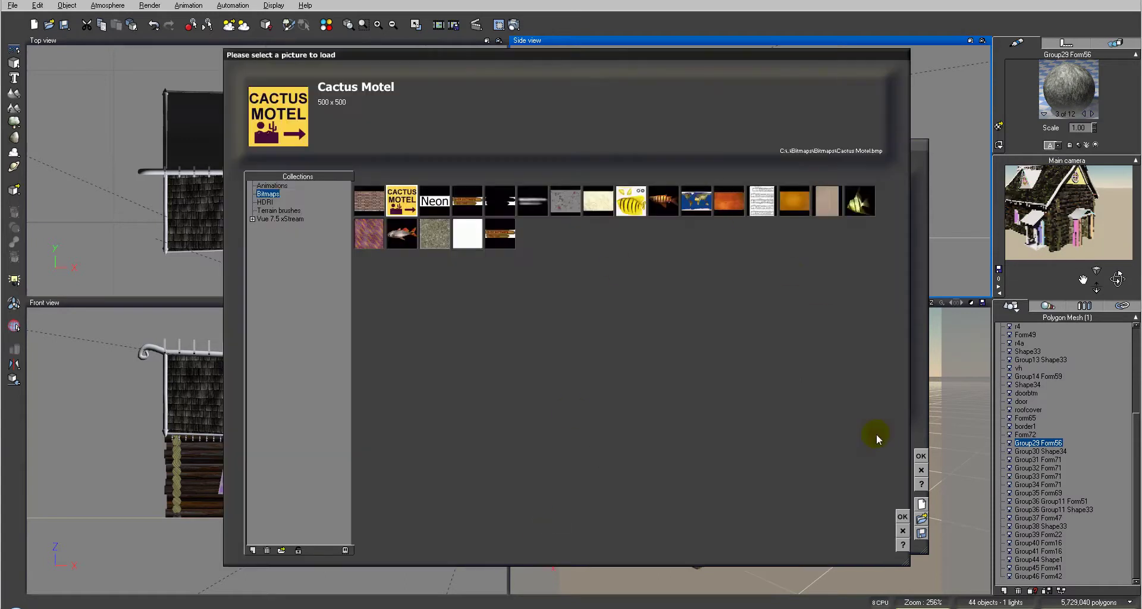
click(281, 551)
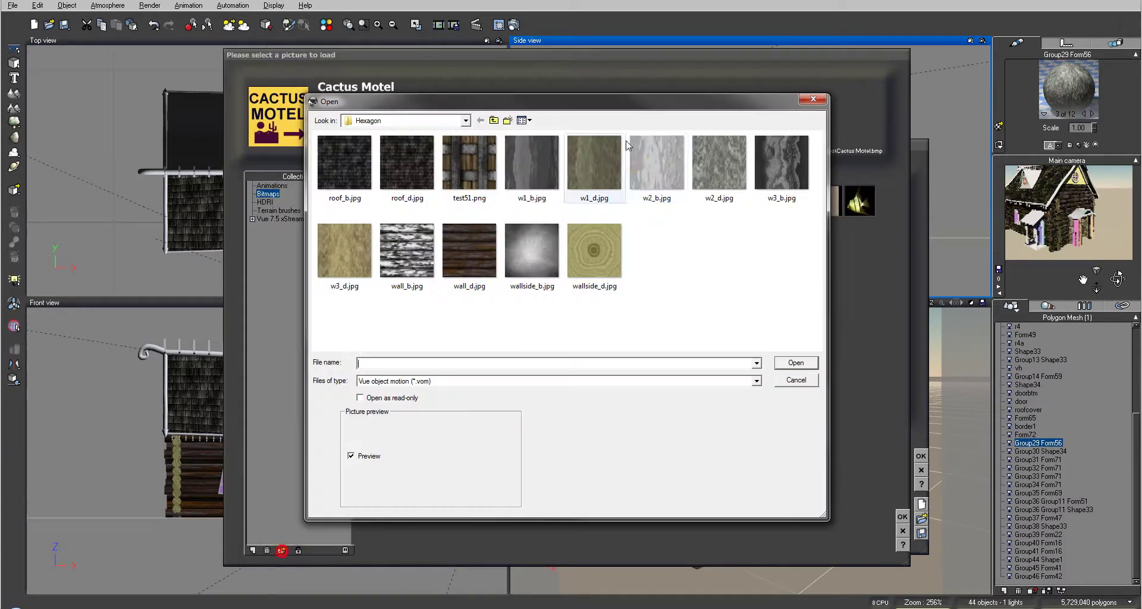
click(663, 160)
click(795, 363)
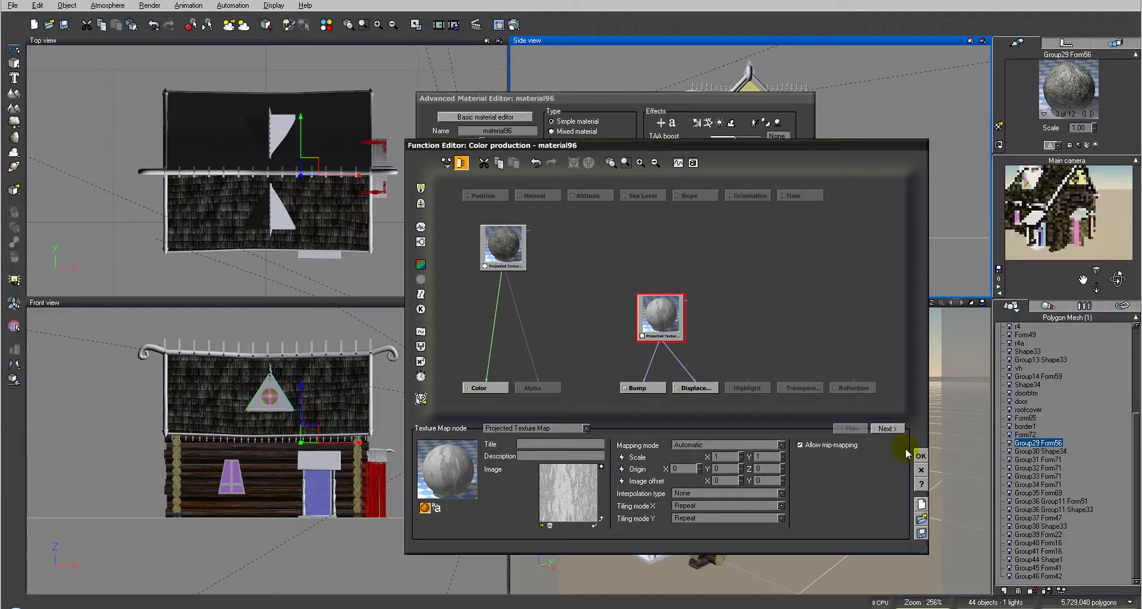
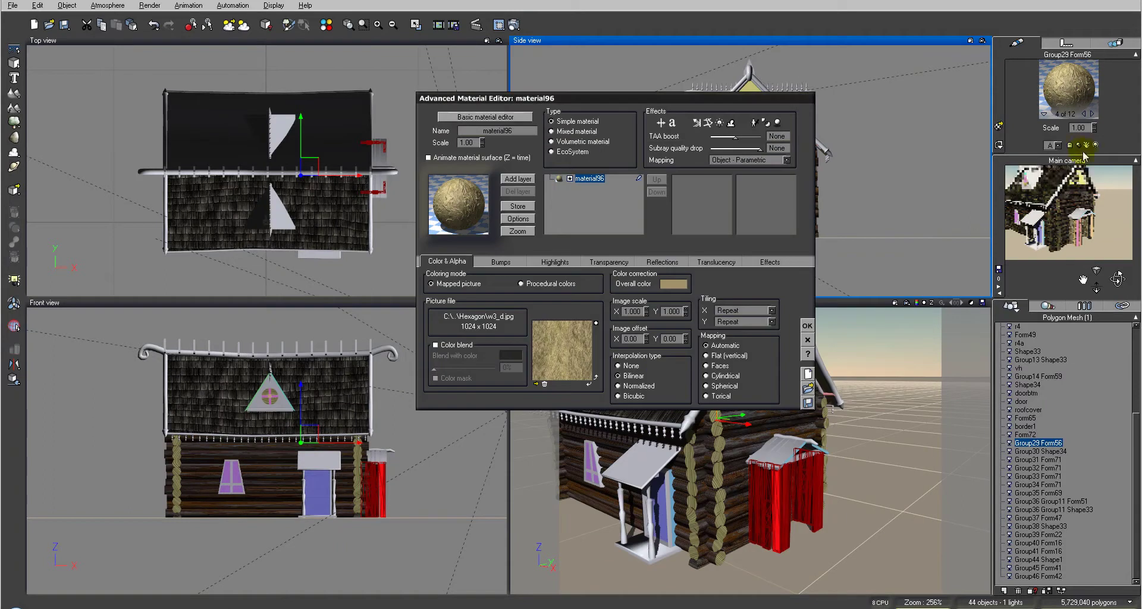
Add moss.mat from the Hexagon folder as a layer on the fourth porch material, the one textured with w3_d.jpg, and accept
click(519, 180)
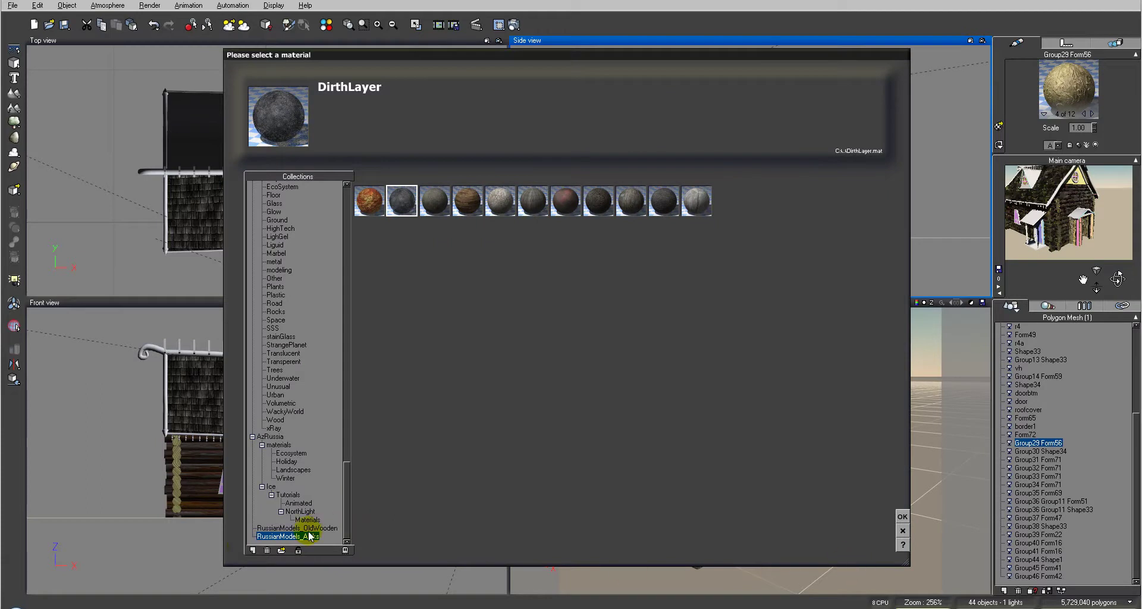
click(281, 550)
click(438, 169)
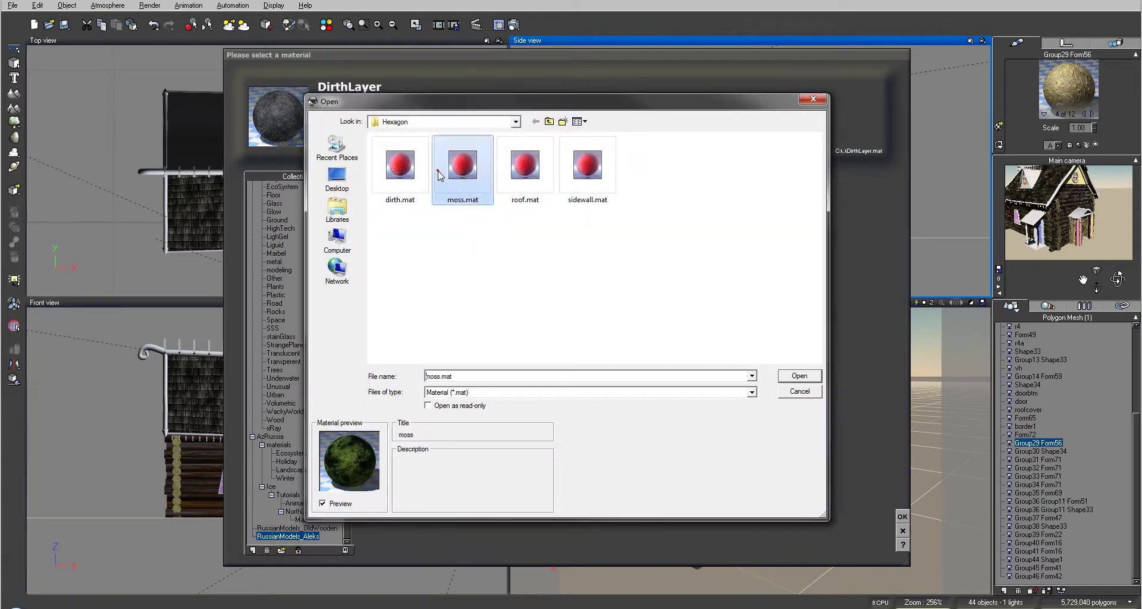
click(800, 376)
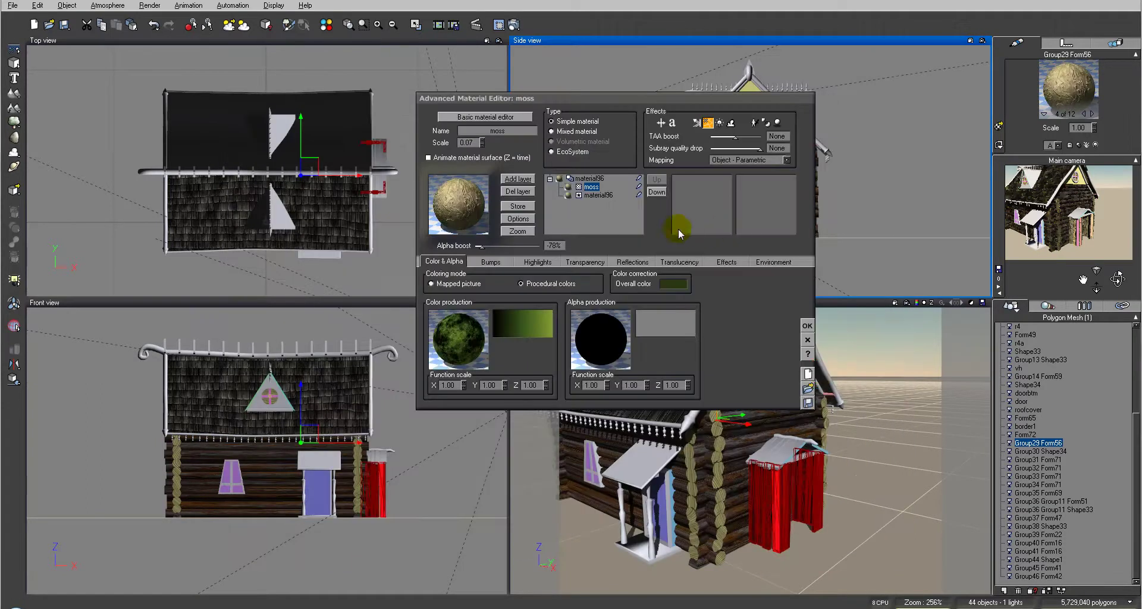
click(807, 326)
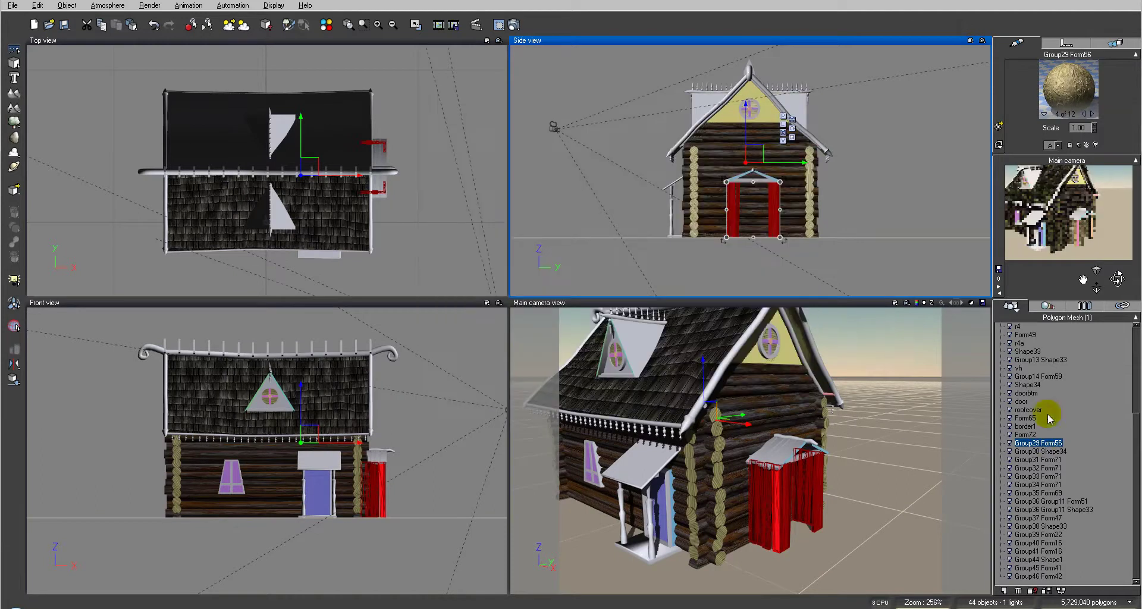
Add the same moss.mat layer to the third porch material, textured with w2_d.jpg, and accept the material
click(1084, 114)
double_click(1081, 104)
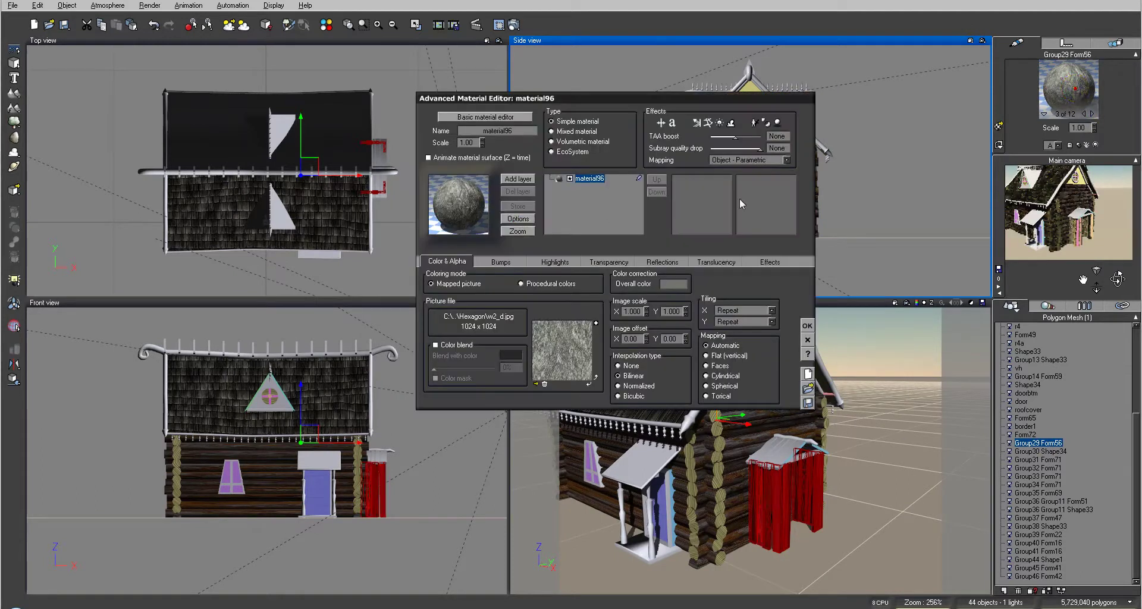
click(515, 178)
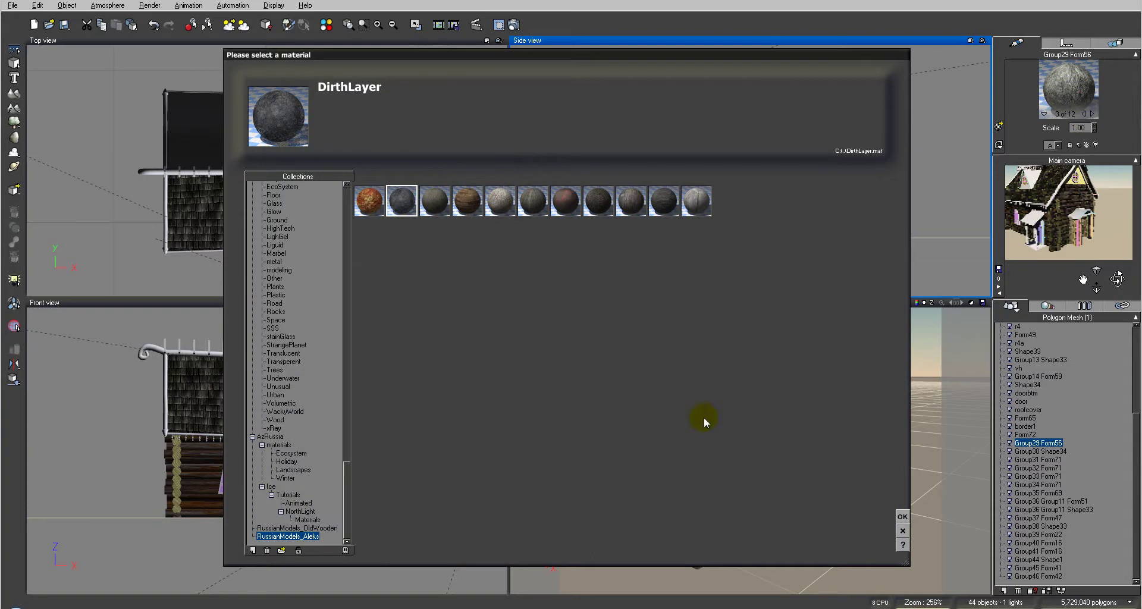
click(280, 551)
click(462, 167)
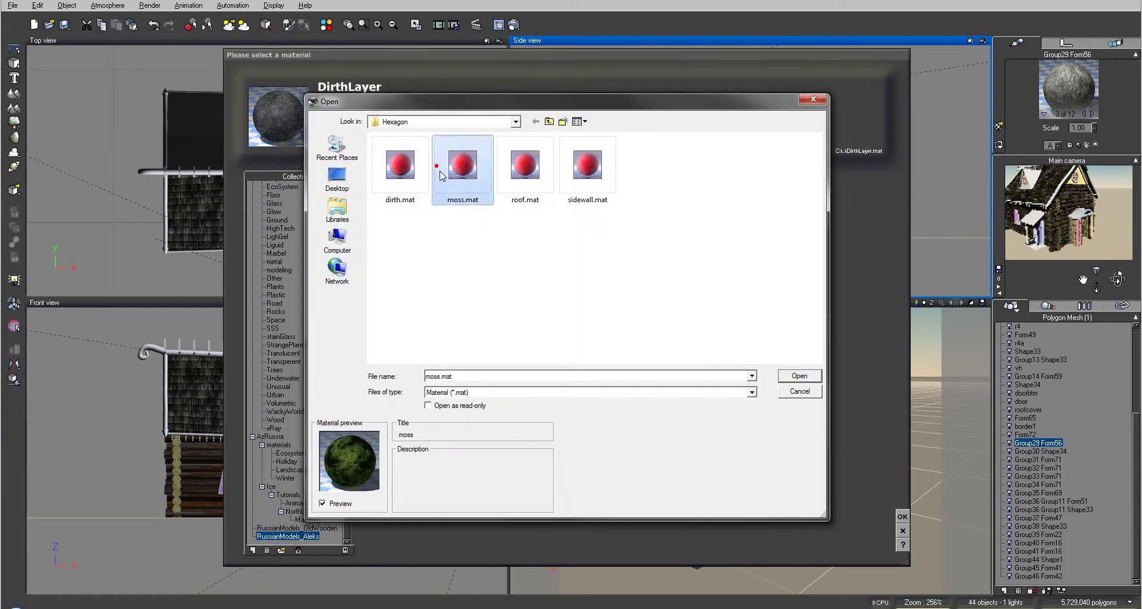
click(799, 376)
click(807, 325)
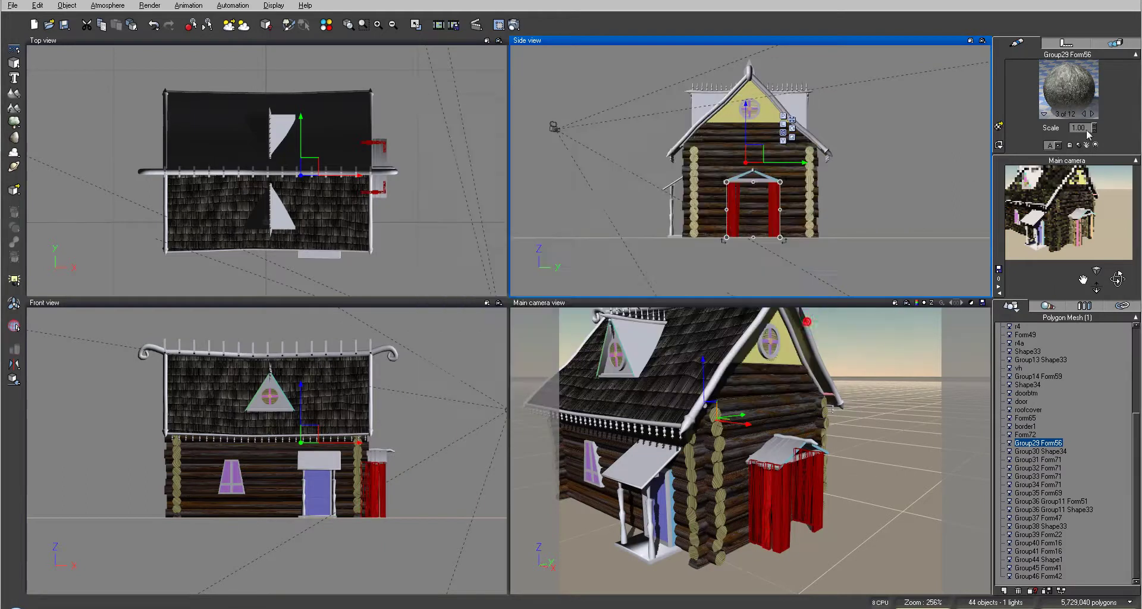
Add a moss.mat layer to the porch mesh's second material and accept it
click(1083, 114)
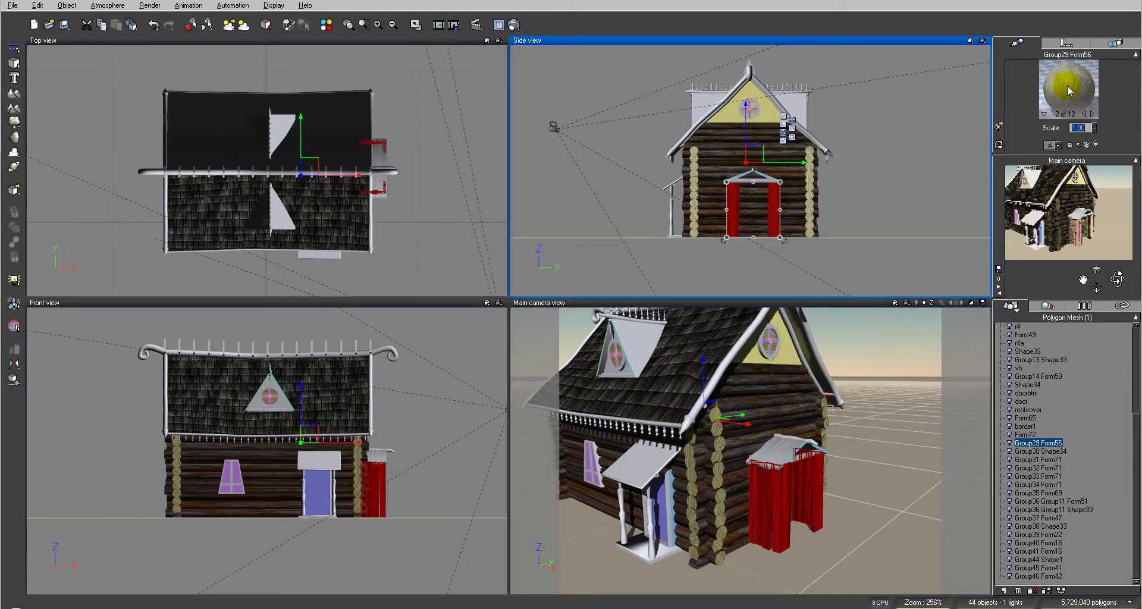
double_click(1069, 91)
click(512, 177)
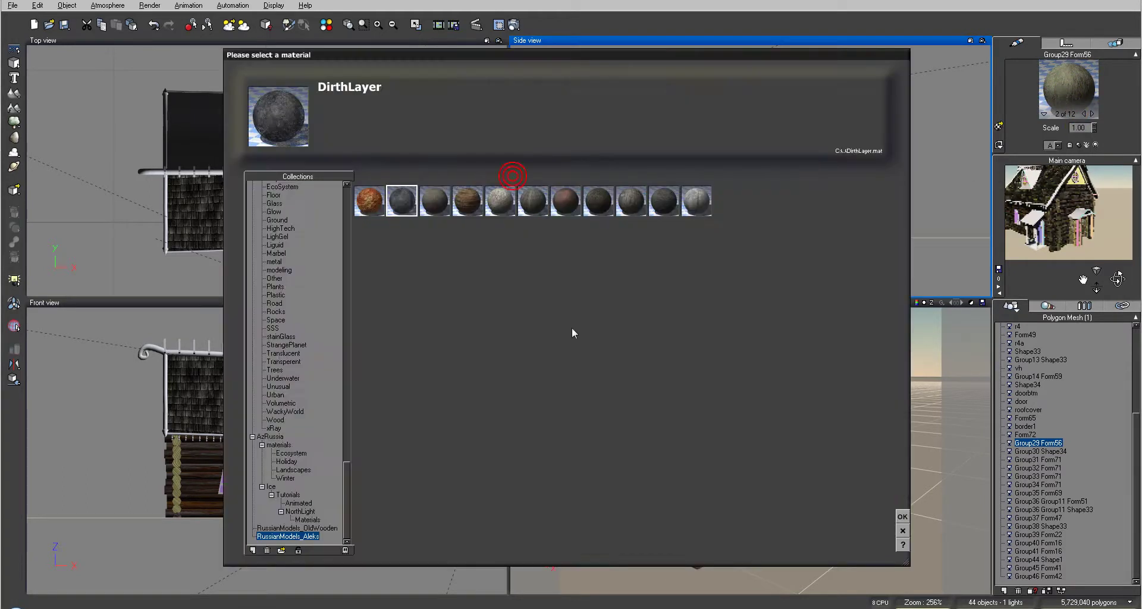
click(281, 550)
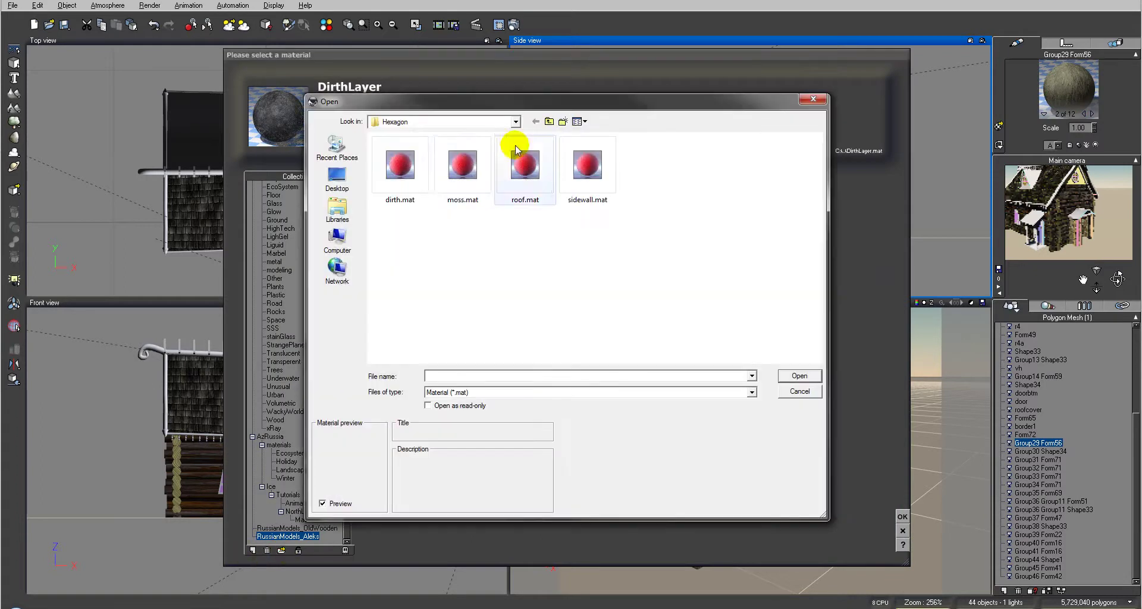
click(475, 201)
double_click(464, 179)
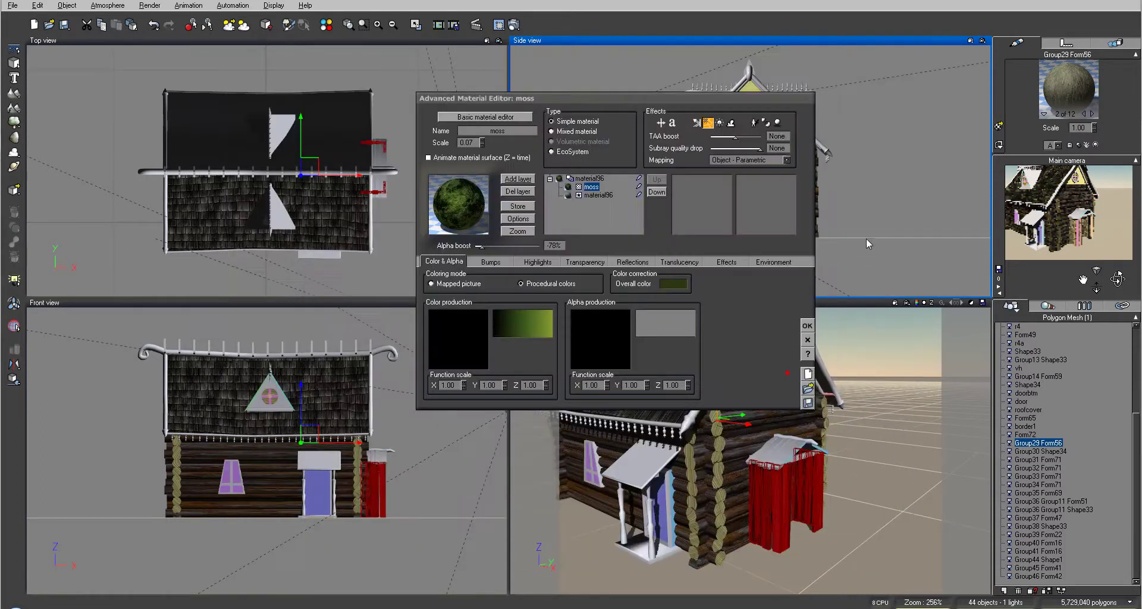
click(807, 326)
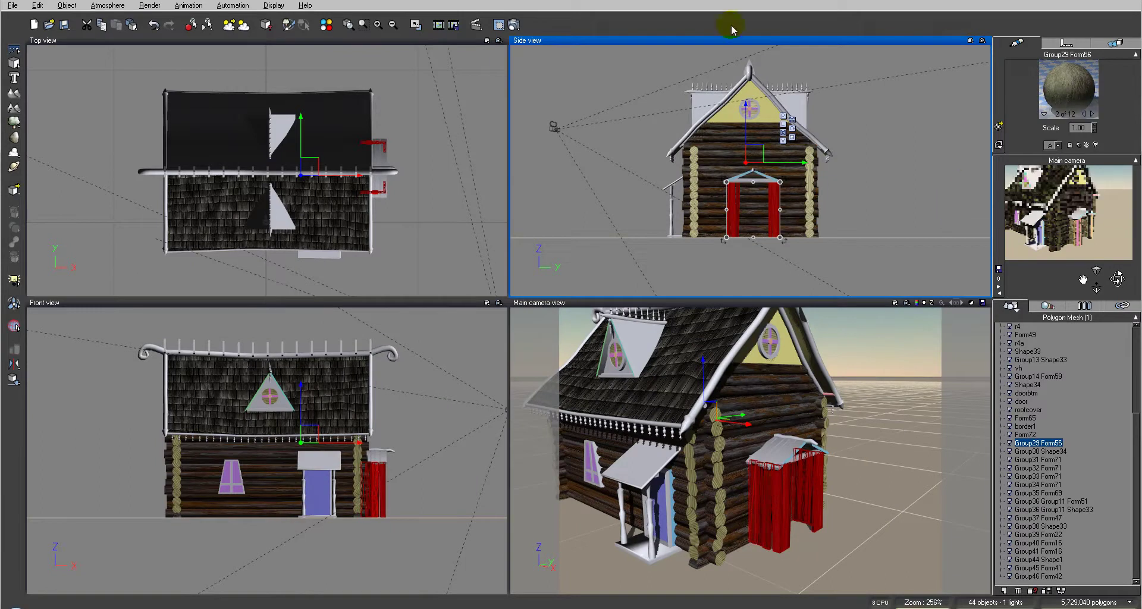
Render the main camera view to check the mossy planks, close the render and inspect VerticalWood's bump depth
click(509, 27)
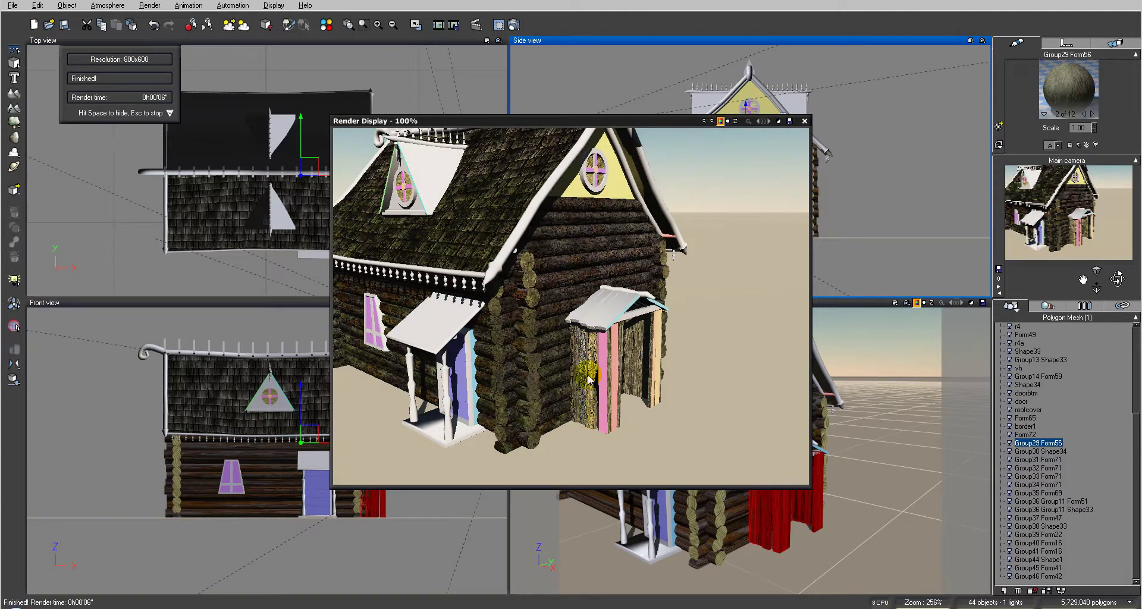
click(804, 121)
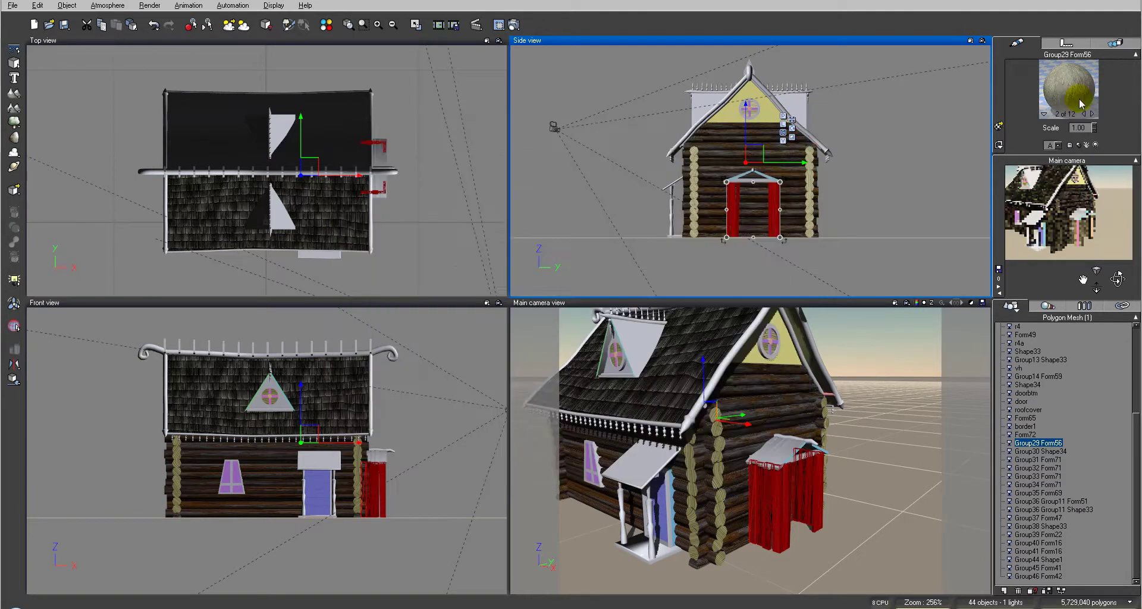
double_click(1063, 79)
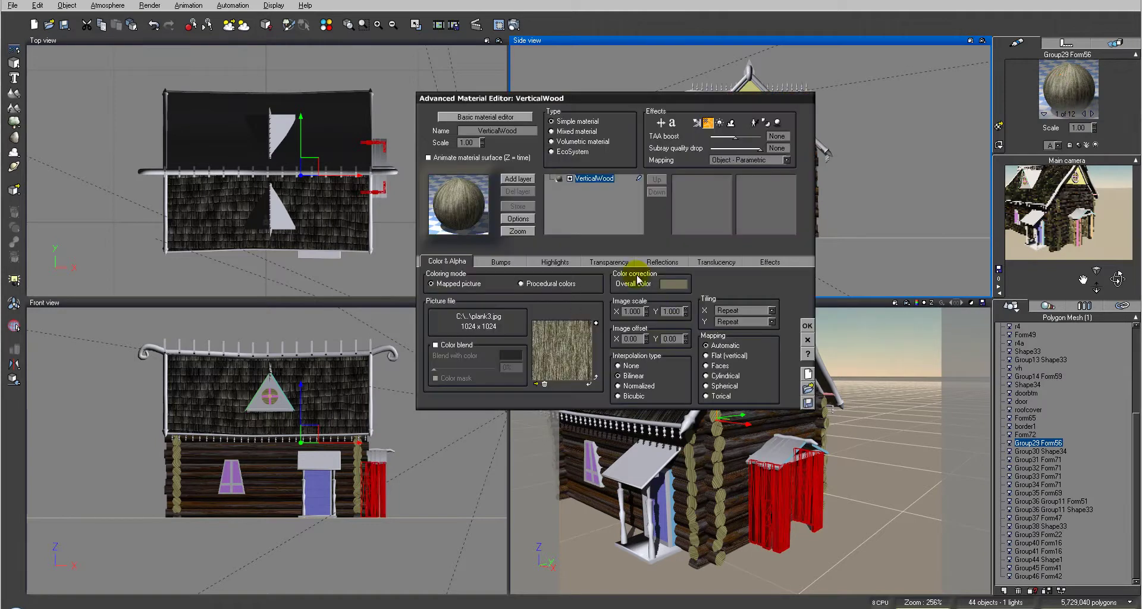
click(504, 261)
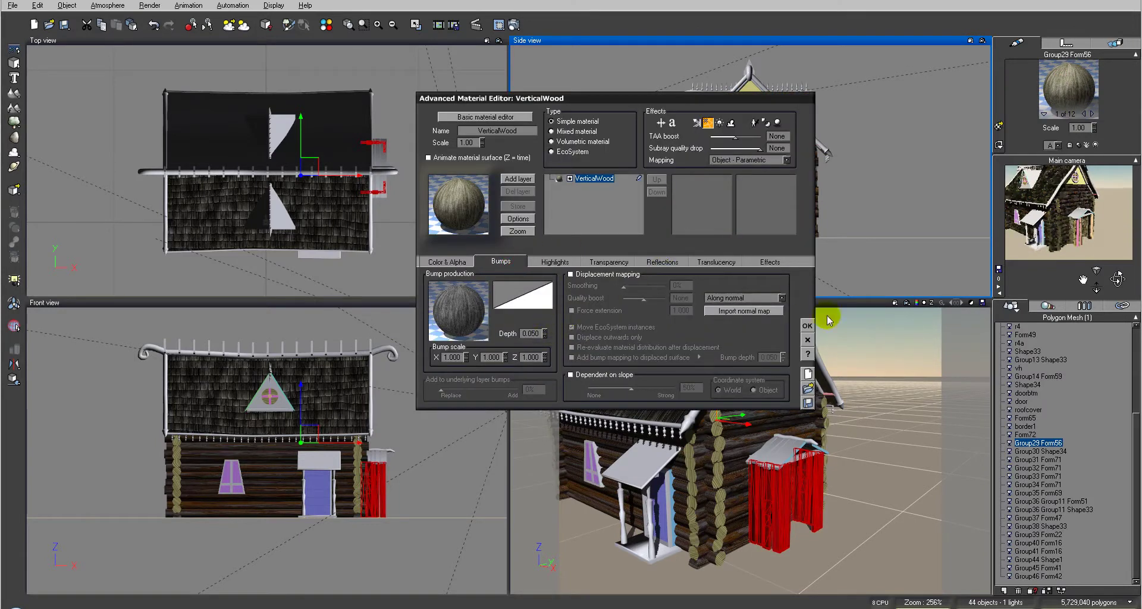
Lower the moss layer's bump depth in the second, third and fourth porch materials and close the material editor
click(1092, 113)
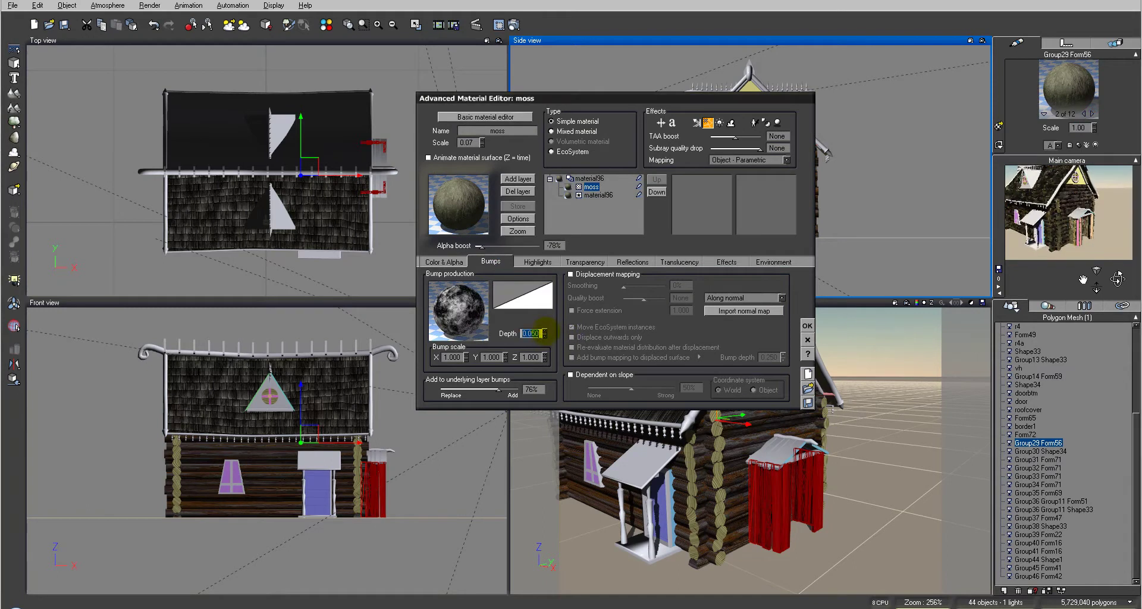
click(1092, 113)
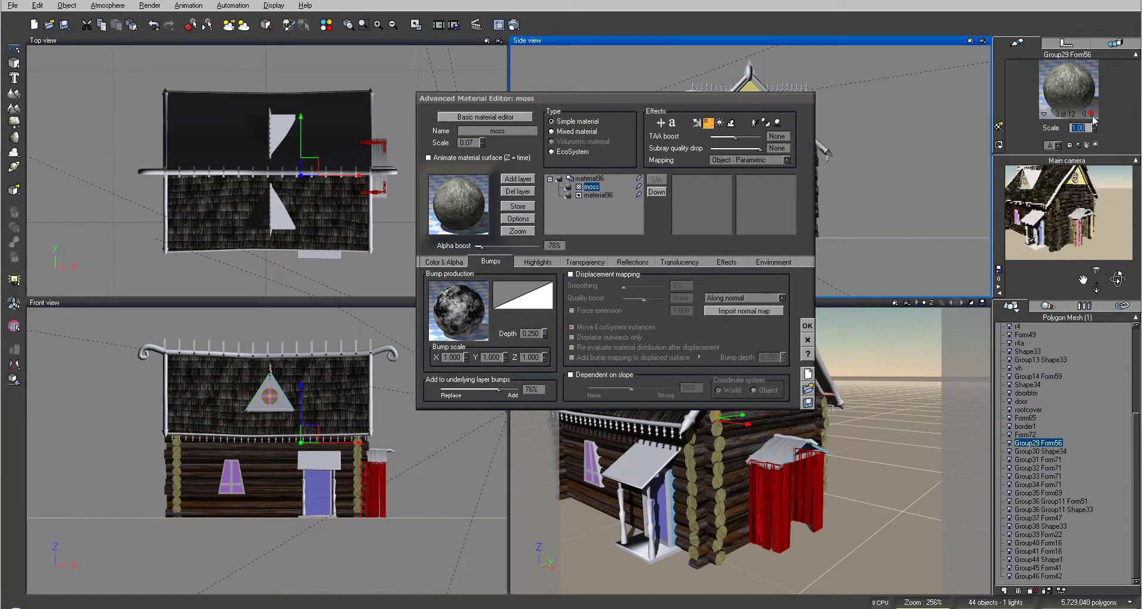
click(545, 331)
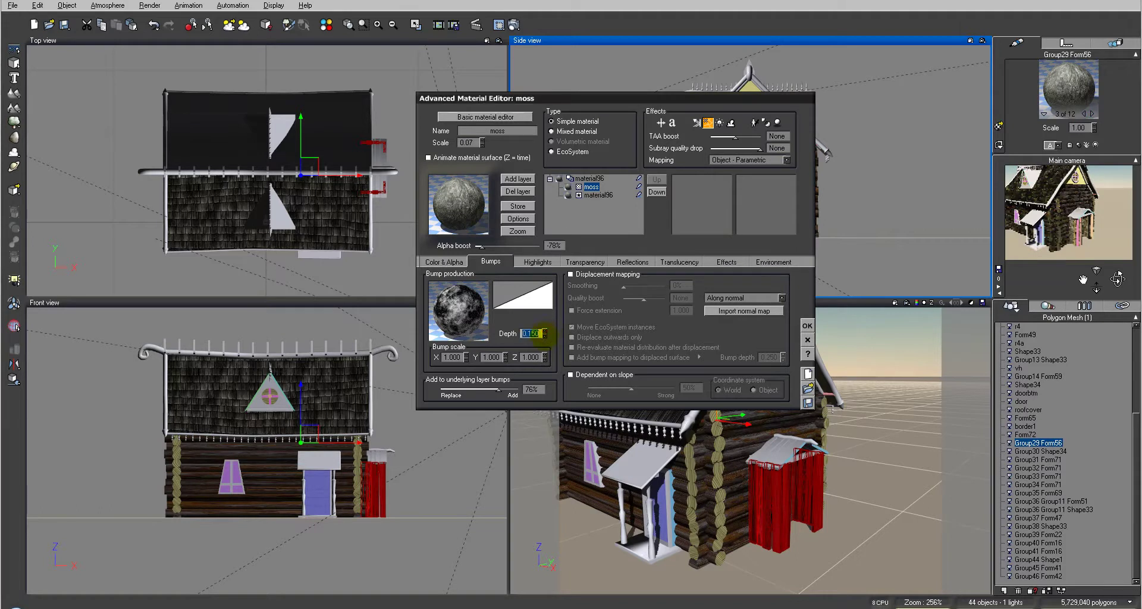
click(1093, 113)
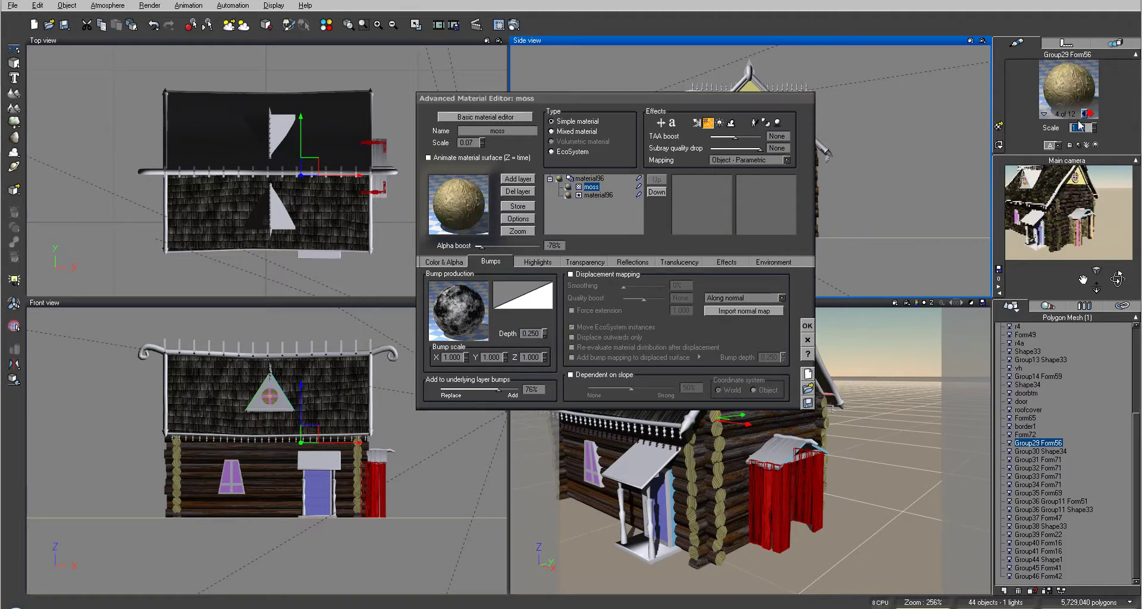
click(544, 336)
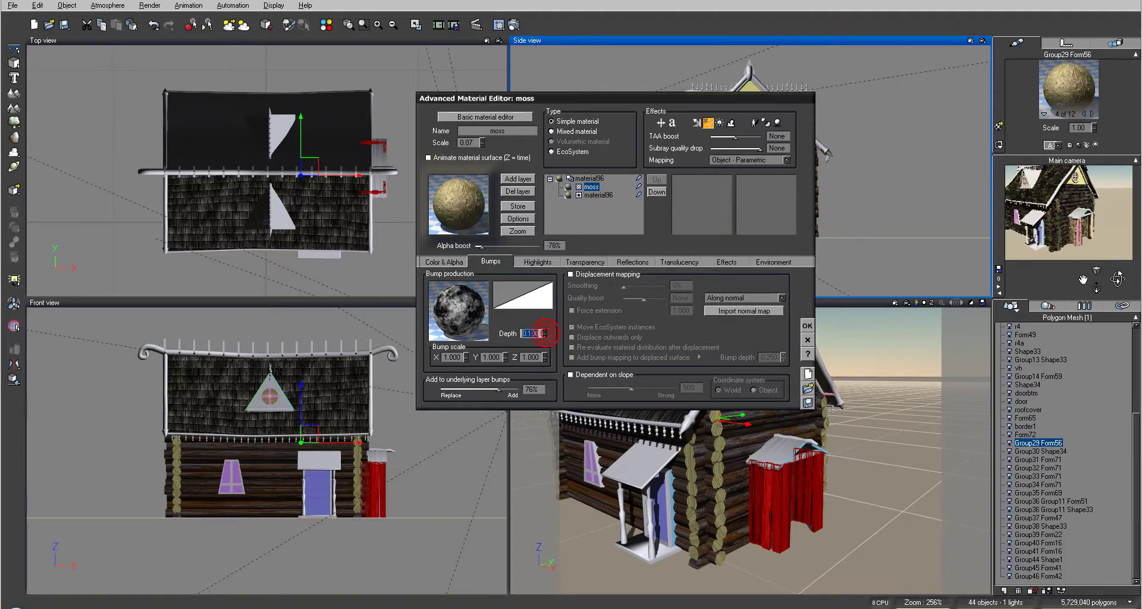
click(804, 341)
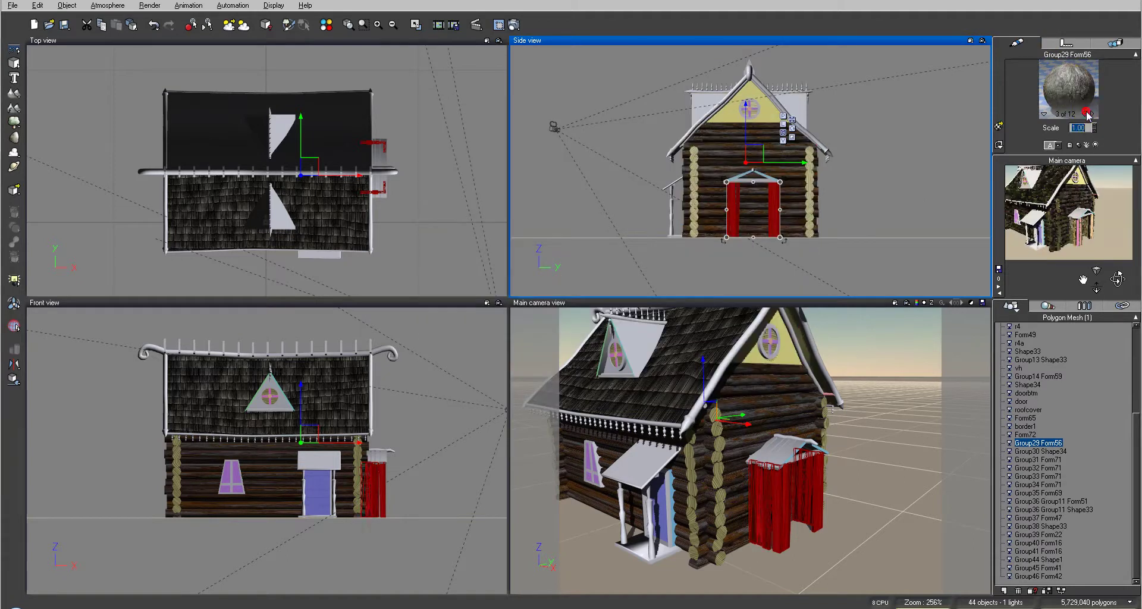
Copy the second porch material with its moss layer and paste it over material102
click(1078, 95)
mouse_move(1081, 108)
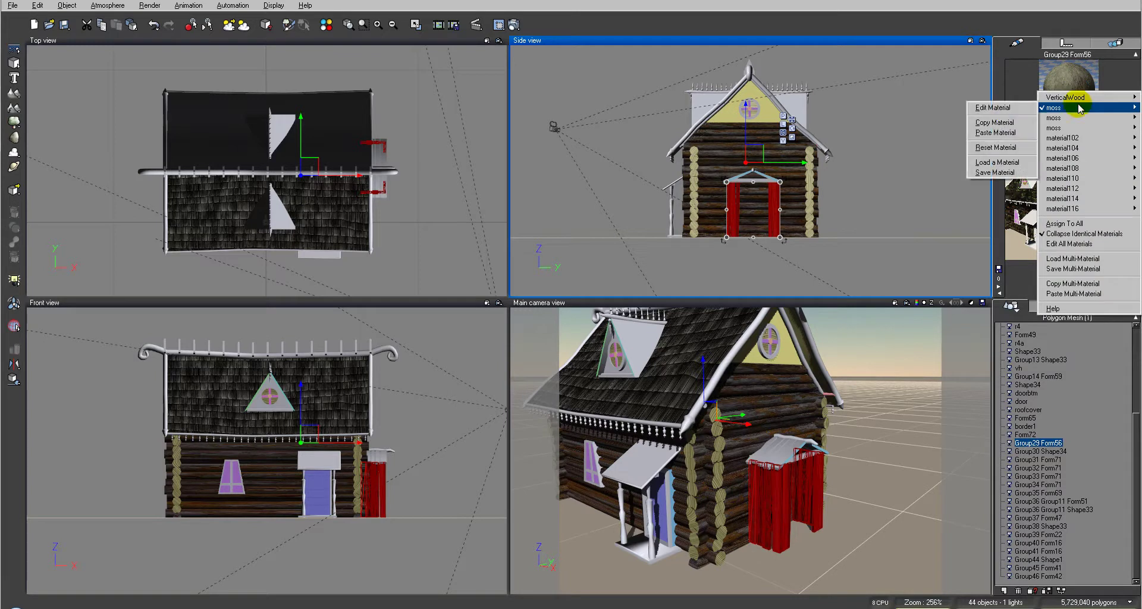
click(1007, 123)
click(1092, 113)
click(1092, 113)
click(1092, 113)
click(1076, 97)
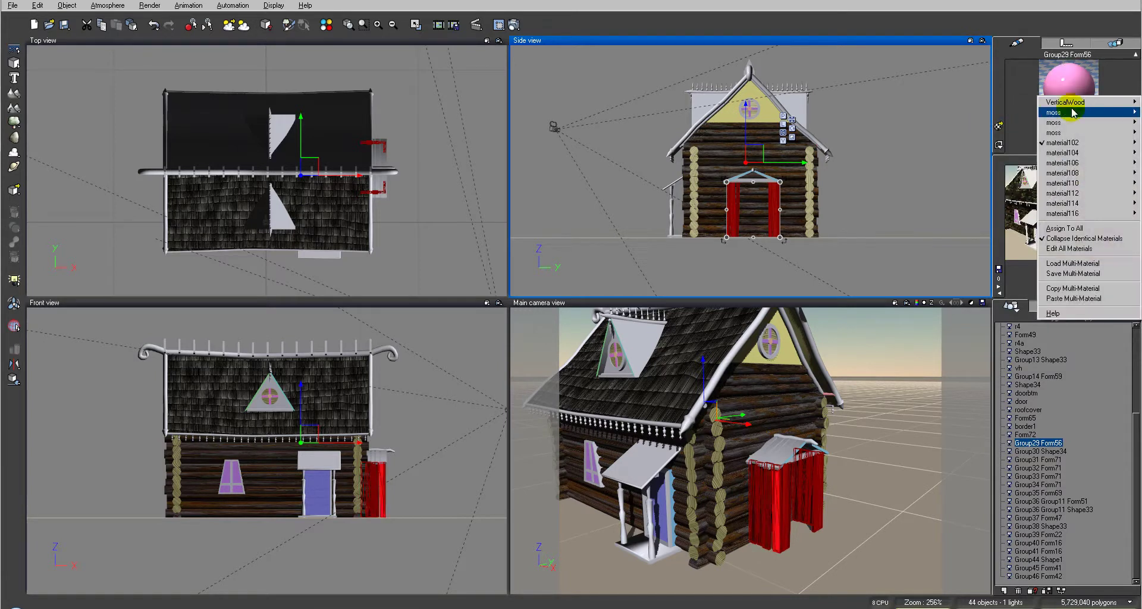
mouse_move(1069, 142)
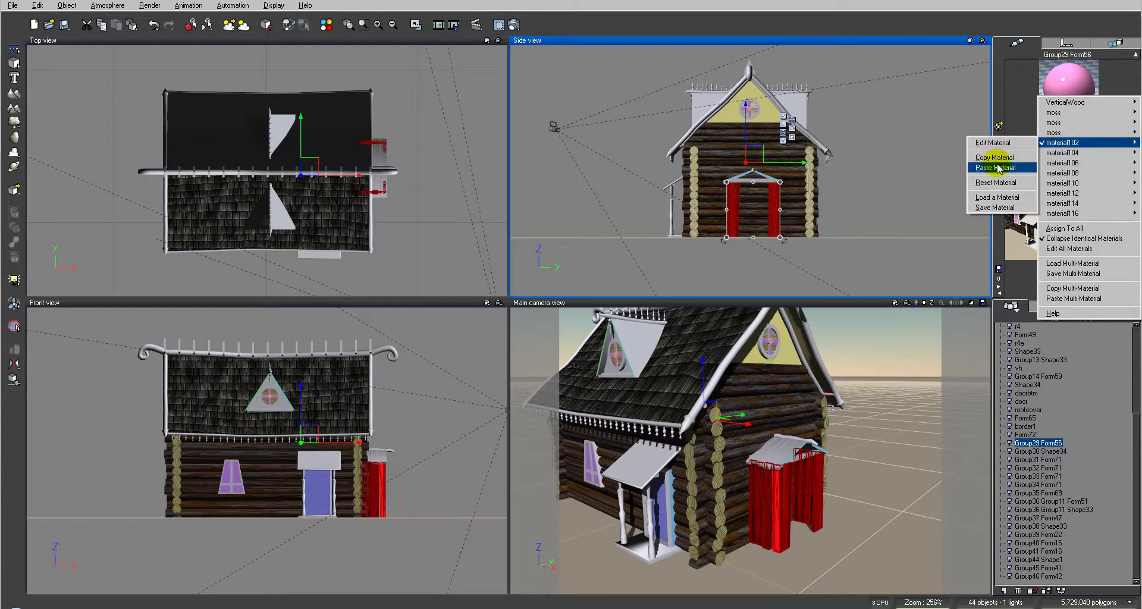
click(1004, 167)
Paste the copied second material over material108 and material112 on the porch mesh
click(1092, 115)
click(1092, 114)
right_click(1071, 85)
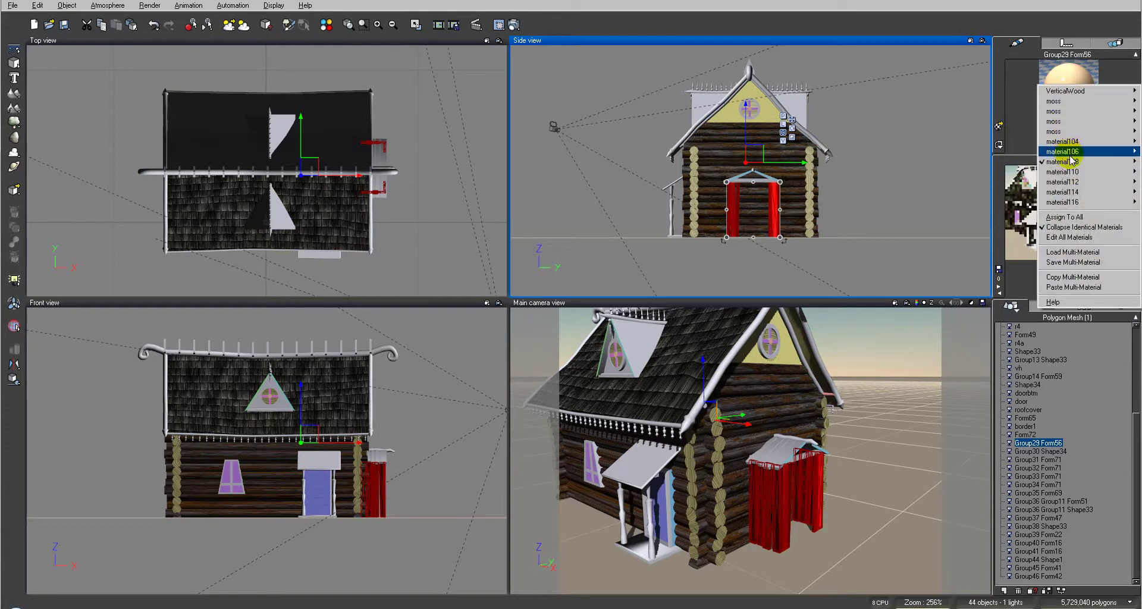
mouse_move(1071, 159)
click(994, 185)
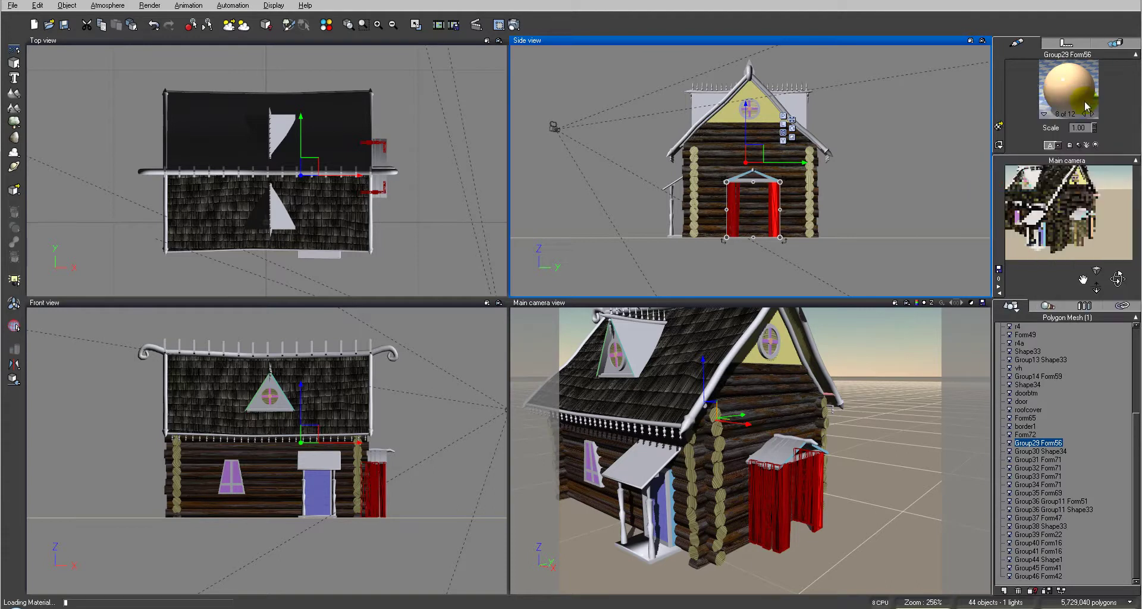
click(1092, 113)
click(1092, 114)
click(1092, 114)
click(1093, 114)
click(1065, 89)
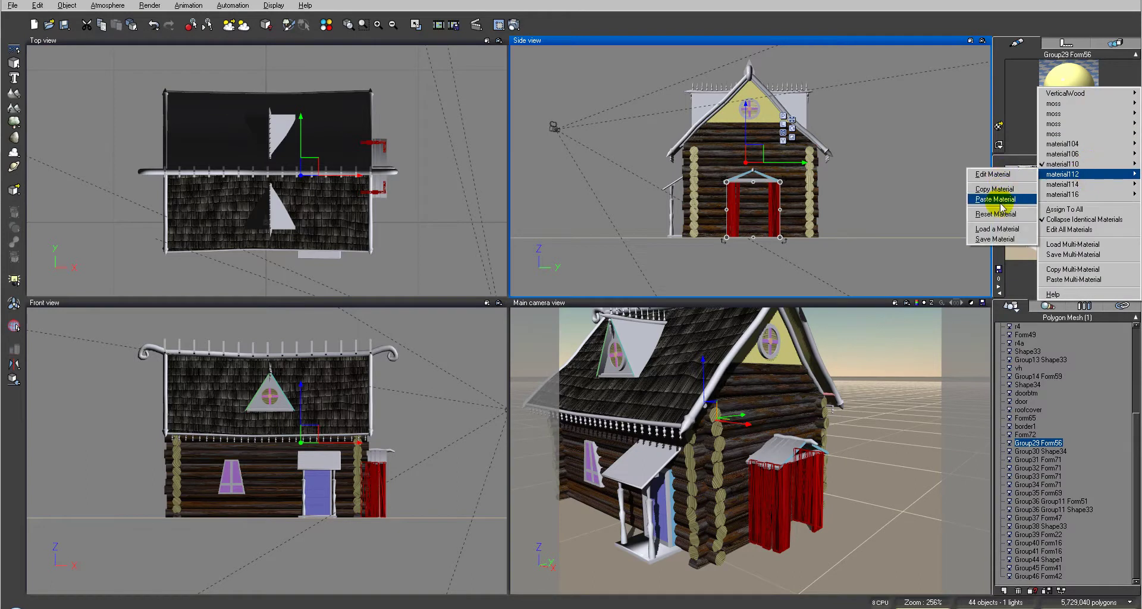
click(1065, 173)
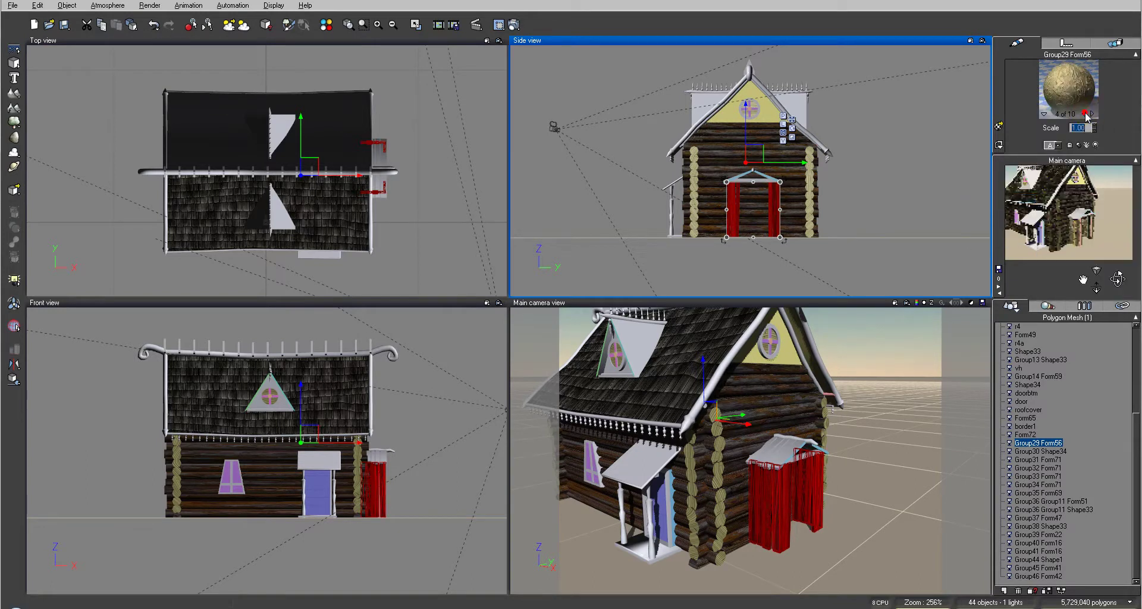
Copy the fourth porch material, the mossy w3_d.jpg wood, and paste it over material104
click(1060, 86)
mouse_move(1074, 122)
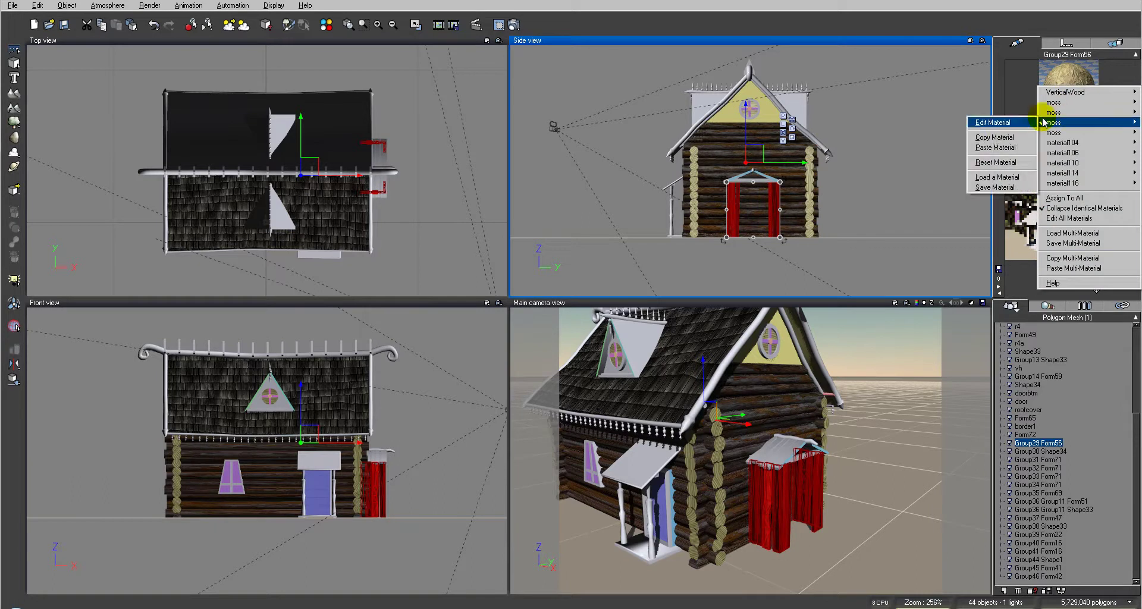
click(1003, 127)
click(1092, 113)
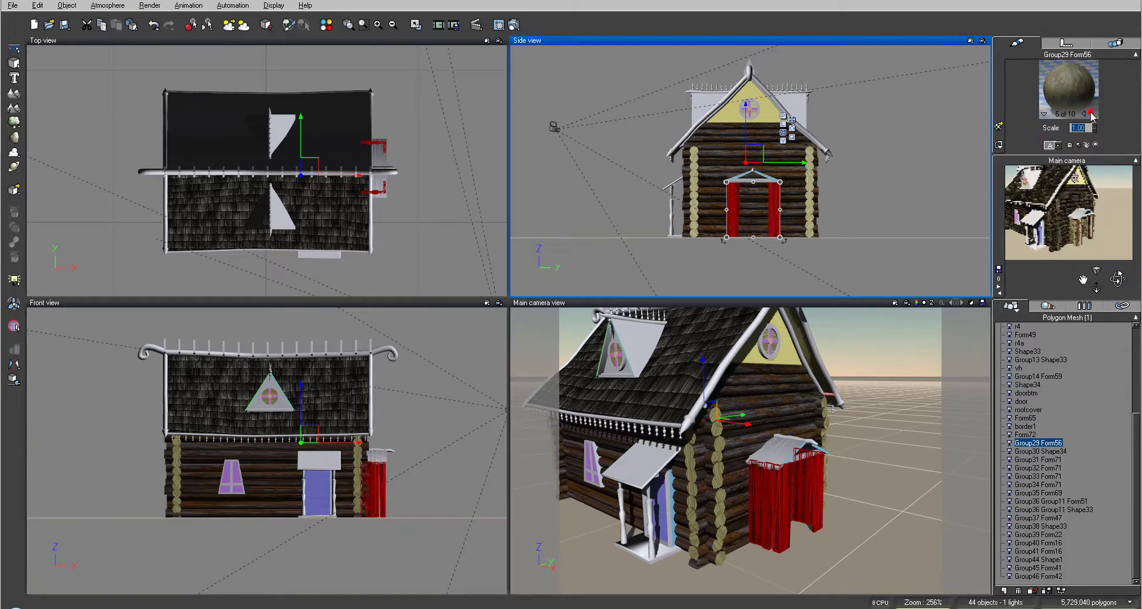
click(1068, 87)
mouse_move(1079, 142)
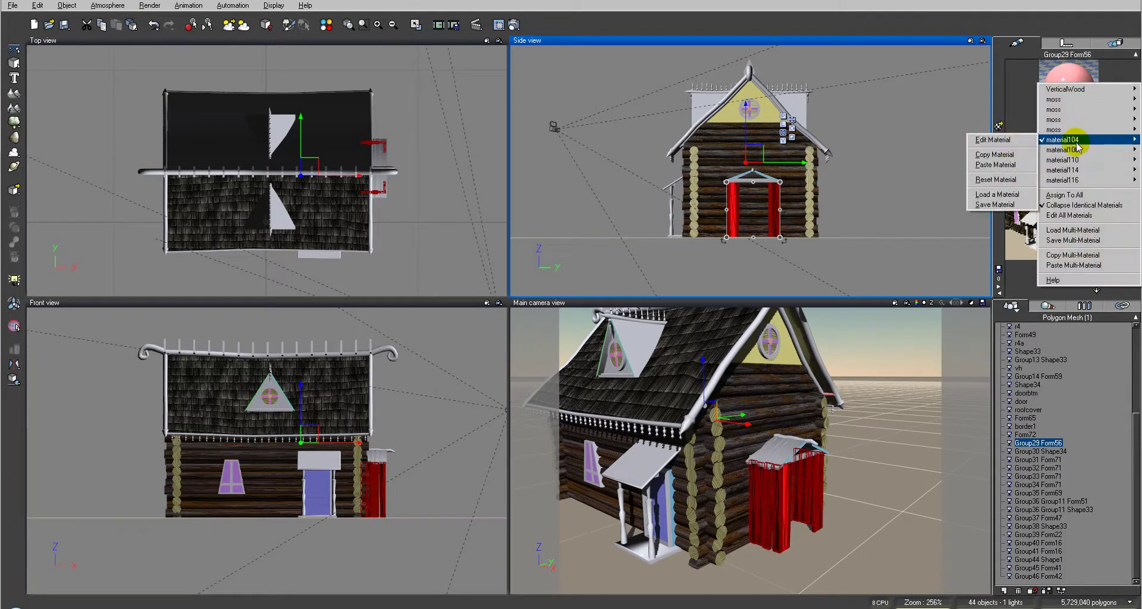
click(1007, 165)
Paste the copied mossy w3_d.jpg wood material over material110 and material116 on the porch plank mesh
click(1093, 113)
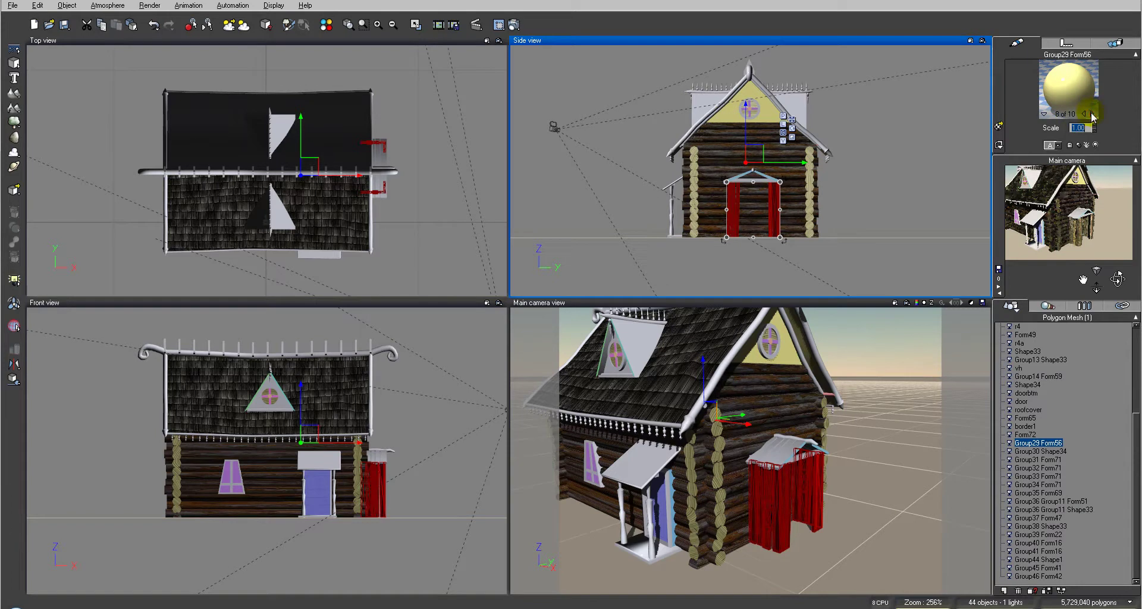
right_click(1078, 92)
mouse_move(1065, 167)
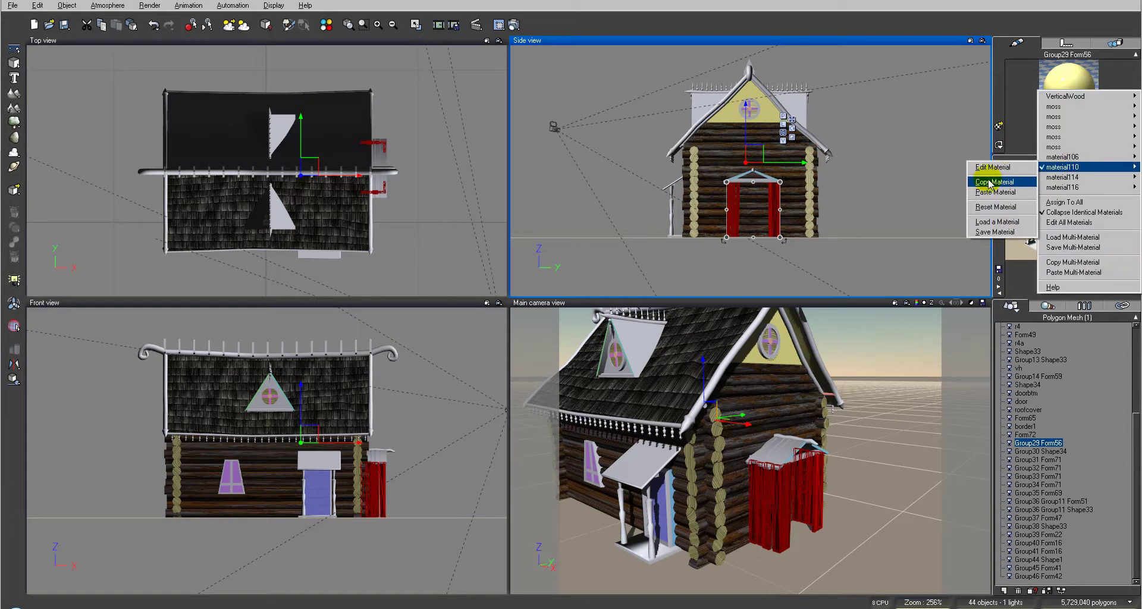
click(985, 181)
click(1093, 113)
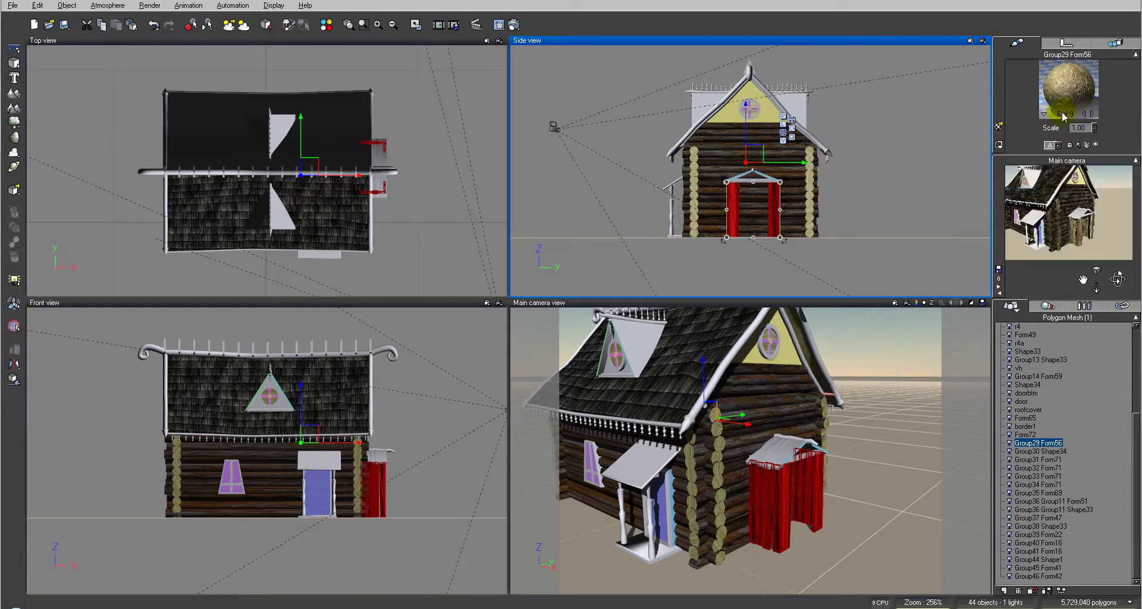
click(1094, 114)
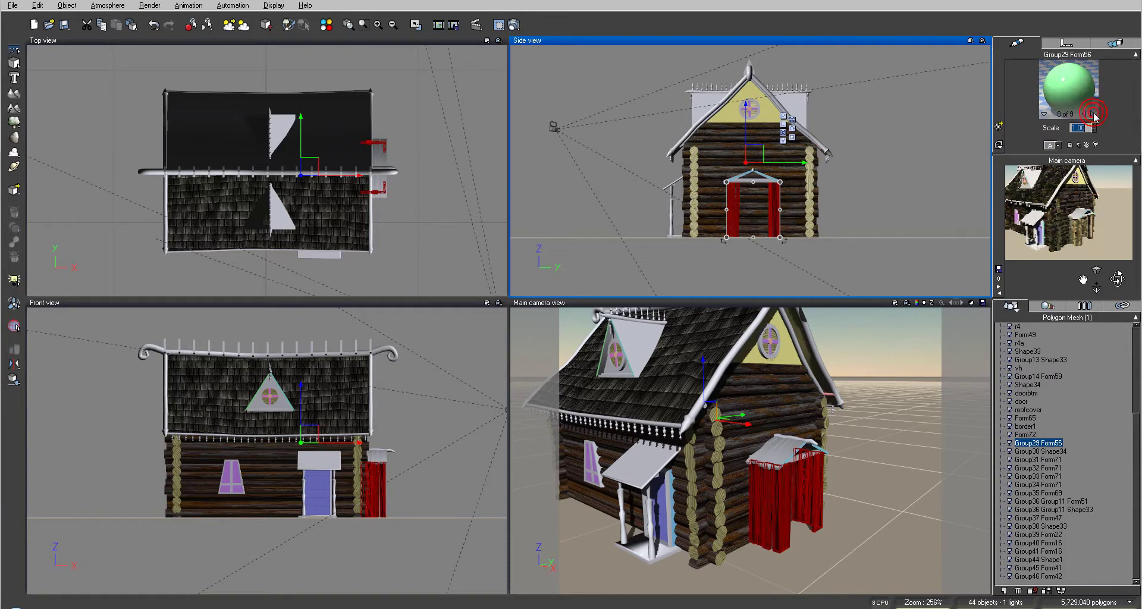
right_click(1068, 85)
mouse_move(1068, 173)
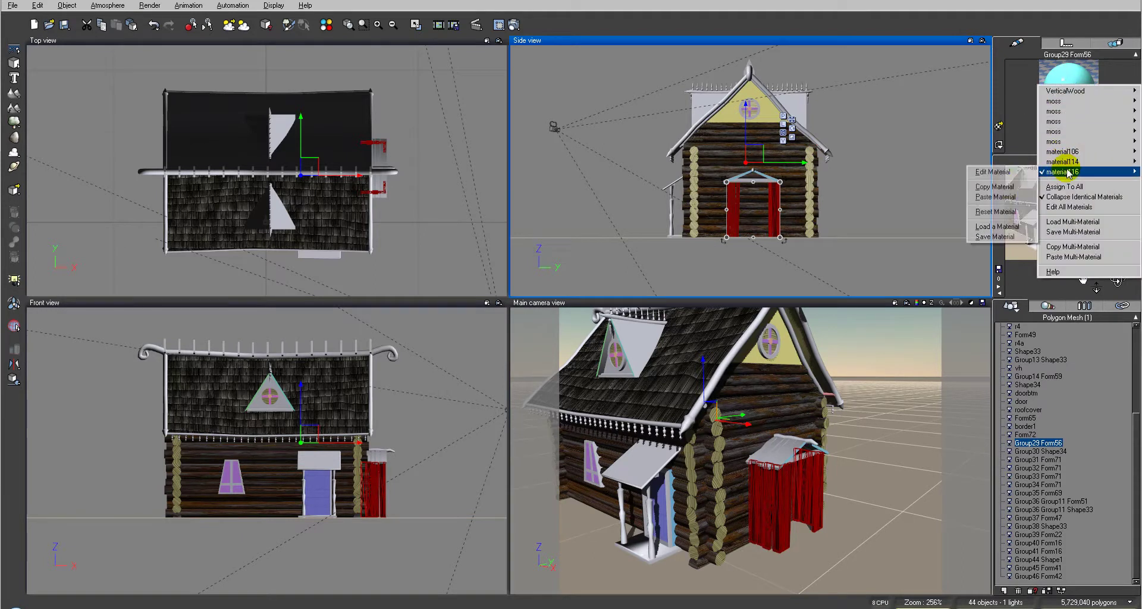
click(995, 186)
Copy the VerticalWood material, the first one on the porch plank mesh
click(1090, 113)
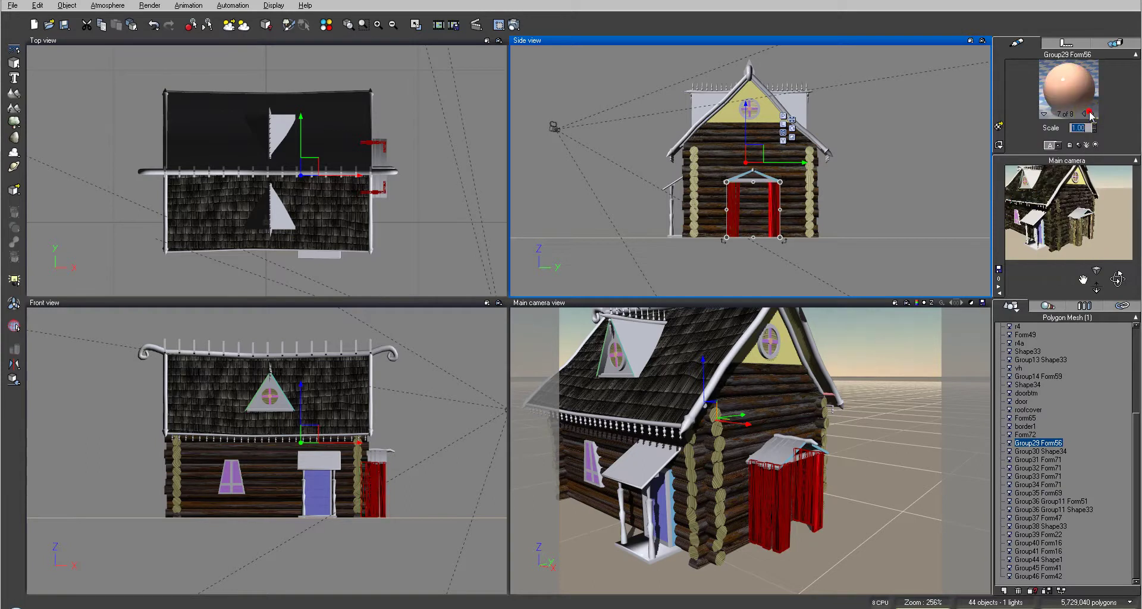
click(1090, 113)
click(1090, 113)
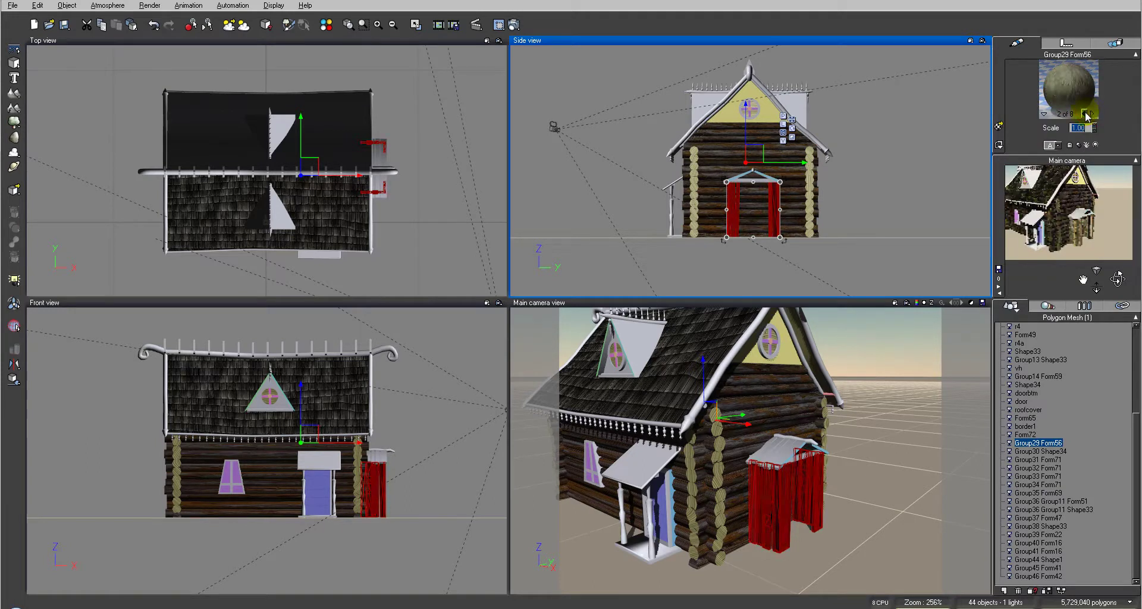
click(1038, 90)
mouse_move(1062, 96)
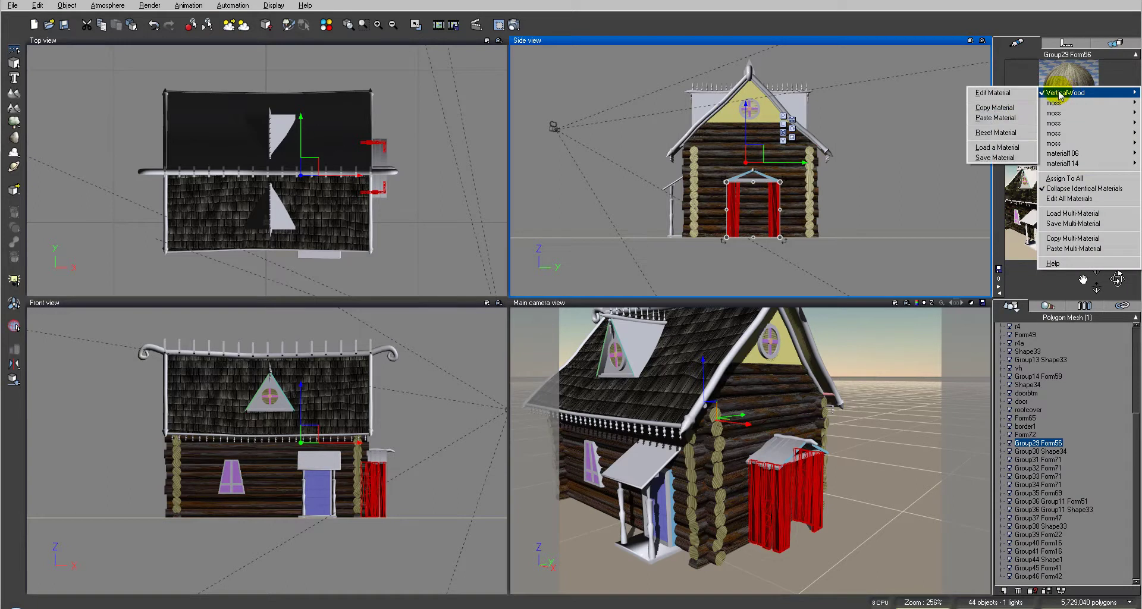
click(1024, 118)
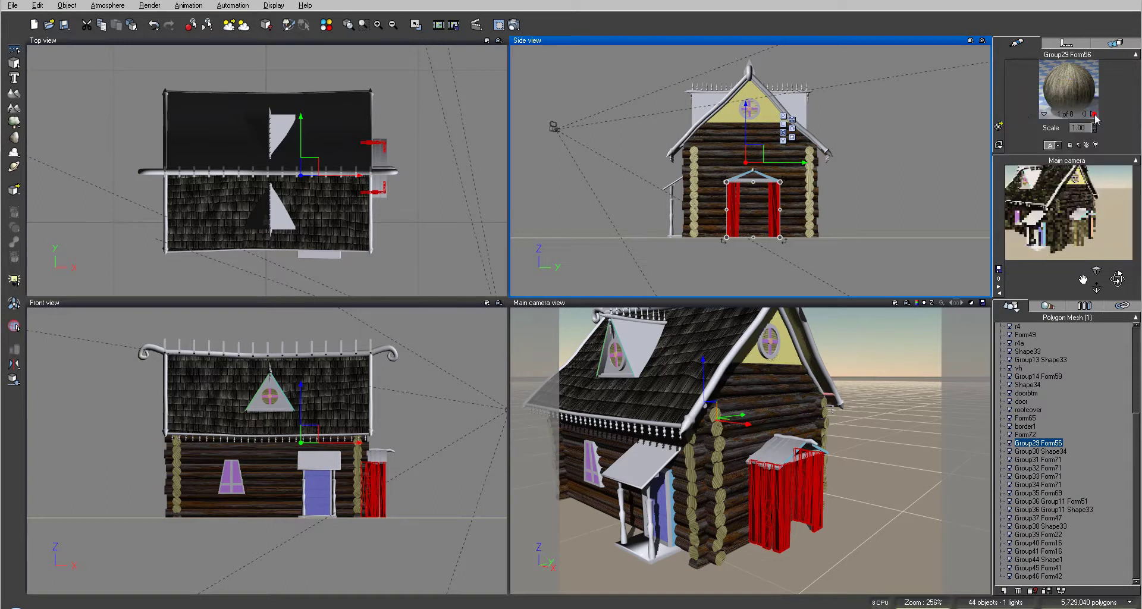
Paste the copied VerticalWood material over material106 on the porch plank mesh
click(1094, 113)
click(1094, 113)
click(1094, 113)
click(1094, 113)
click(1093, 113)
click(1093, 114)
right_click(1079, 90)
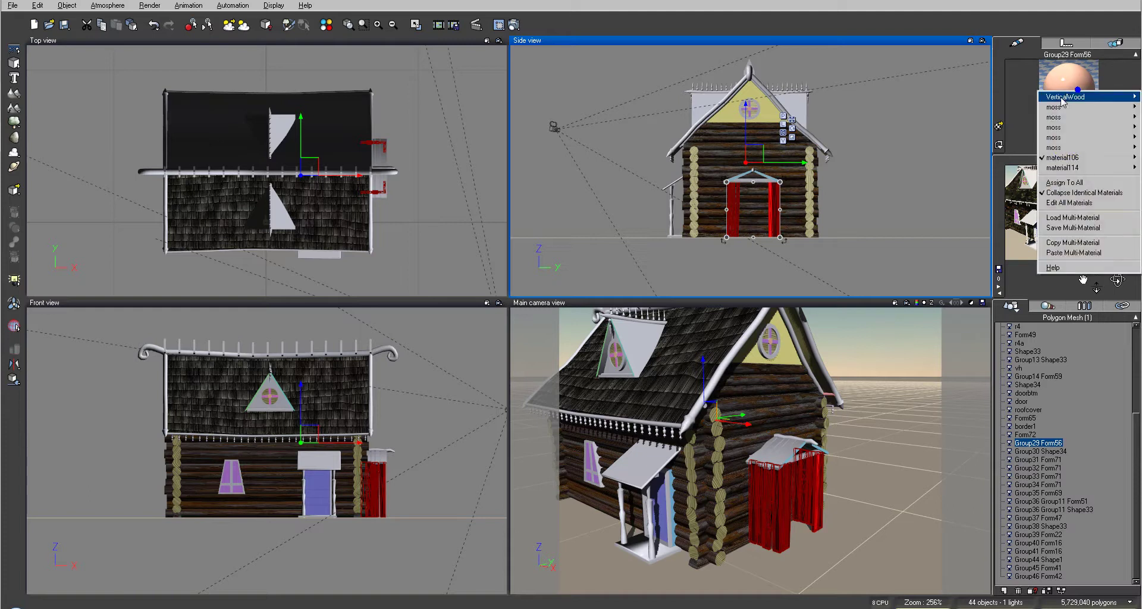
mouse_move(1071, 158)
click(996, 183)
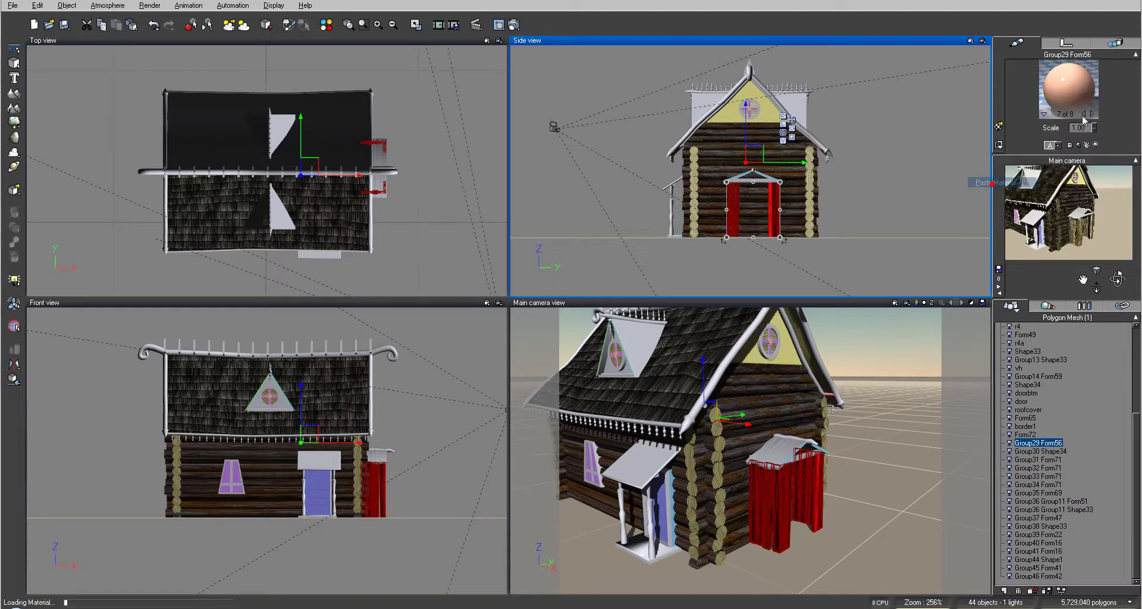
Paste VerticalWood over material114 on the porch plank mesh and render the camera view to check the planks
click(1044, 113)
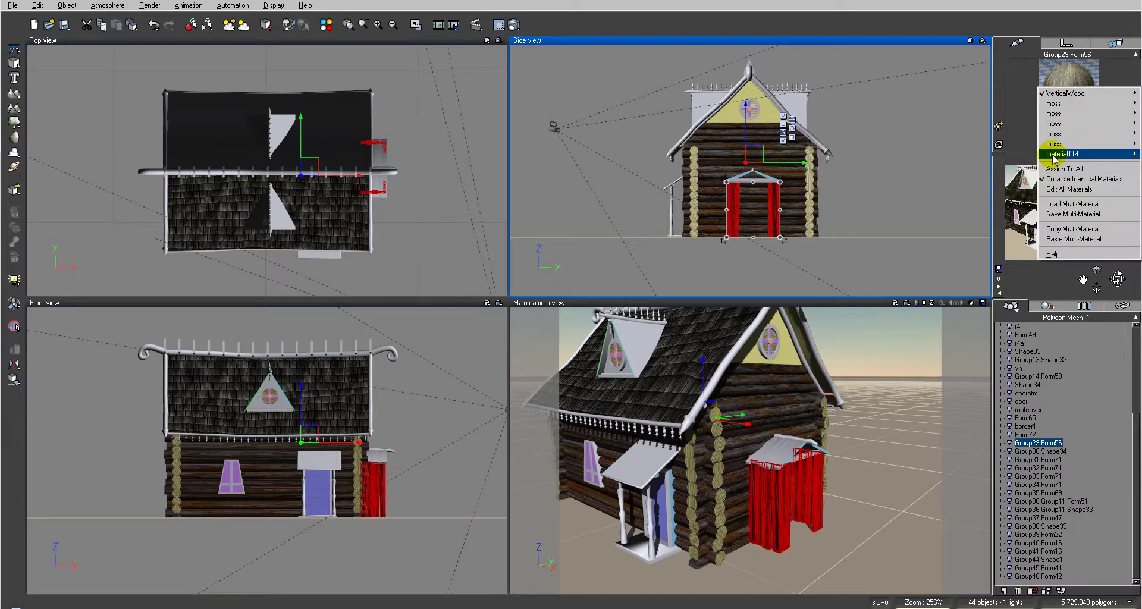
mouse_move(1053, 156)
click(1004, 172)
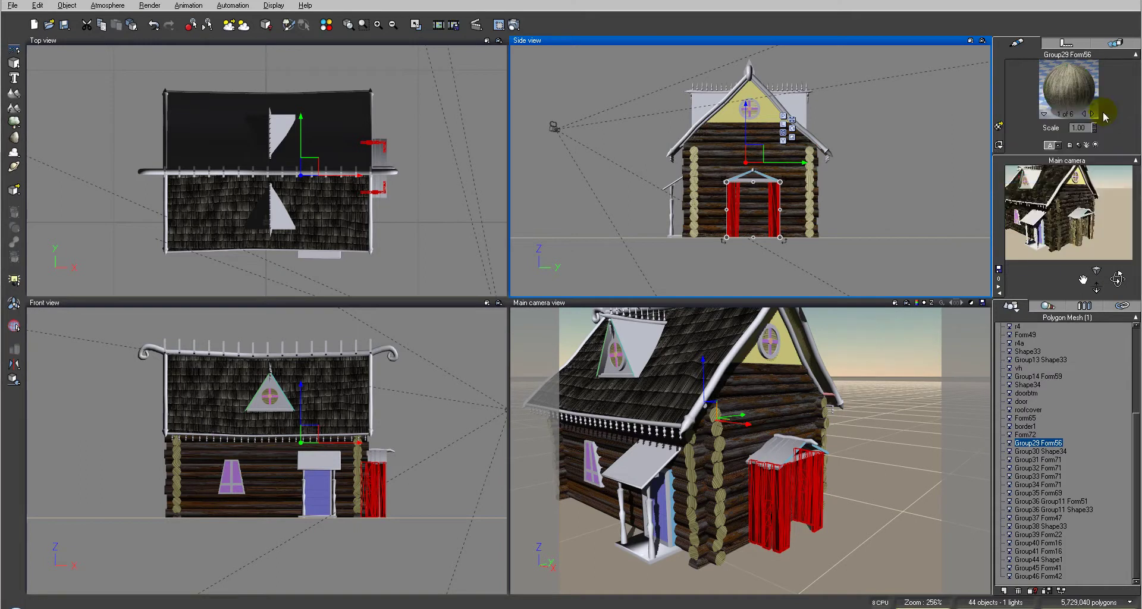
click(513, 25)
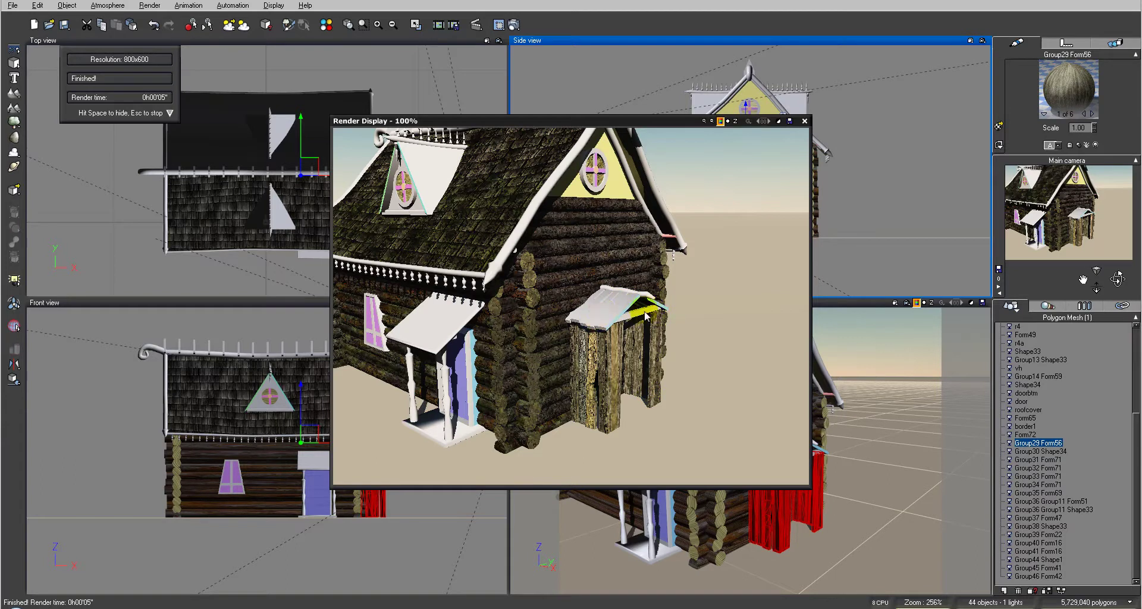
click(803, 122)
Paste the copied VerticalWood material onto the vh crossbeam under the porch roof
click(913, 196)
scroll(913, 195, up, 3)
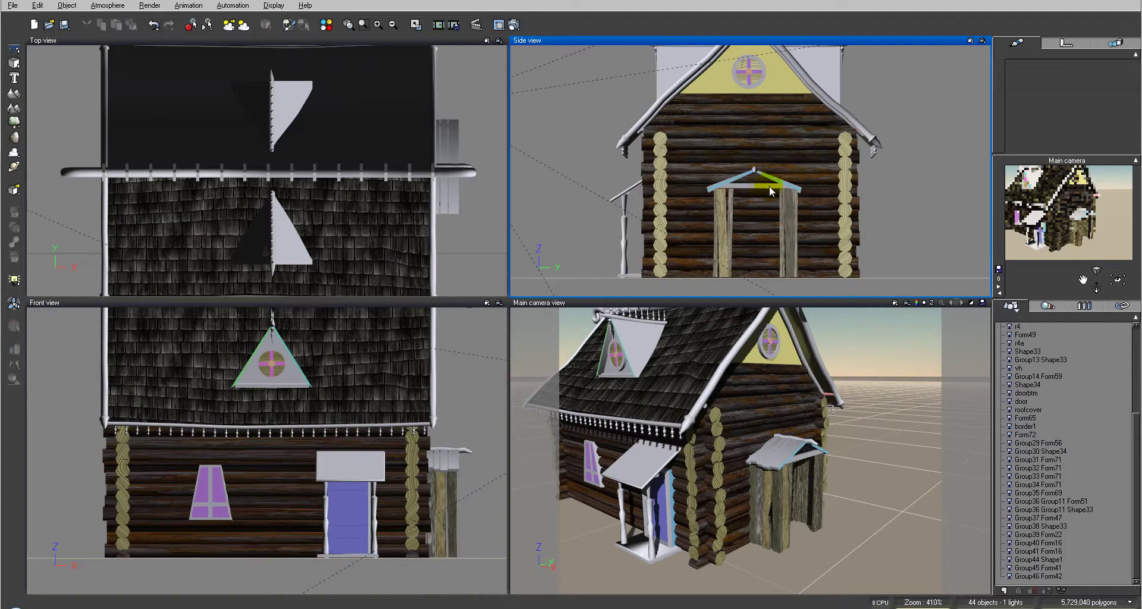
click(769, 186)
right_click(1066, 91)
click(1106, 120)
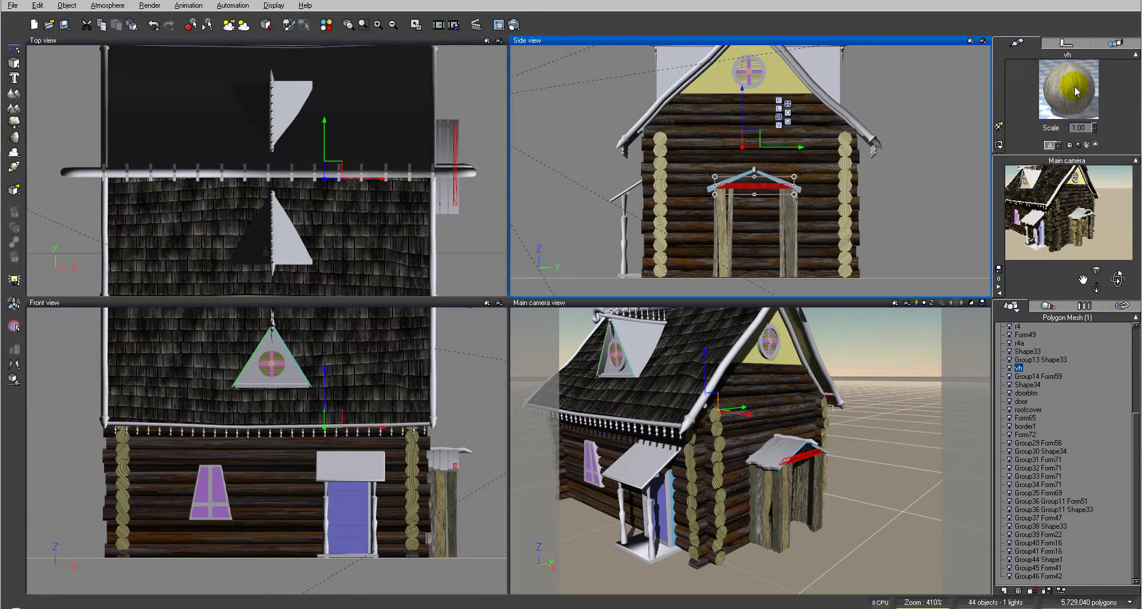
click(514, 24)
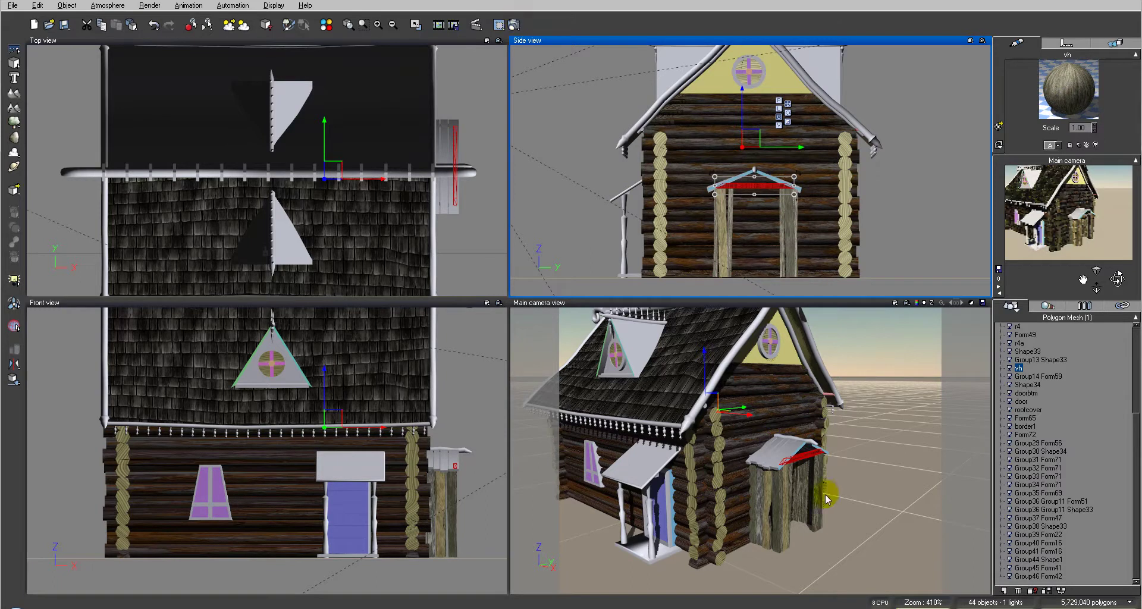
Rotate the plank3.jpg texture in the vh crossbeam's material so its grain runs horizontally, and render the camera view
right_click(1069, 91)
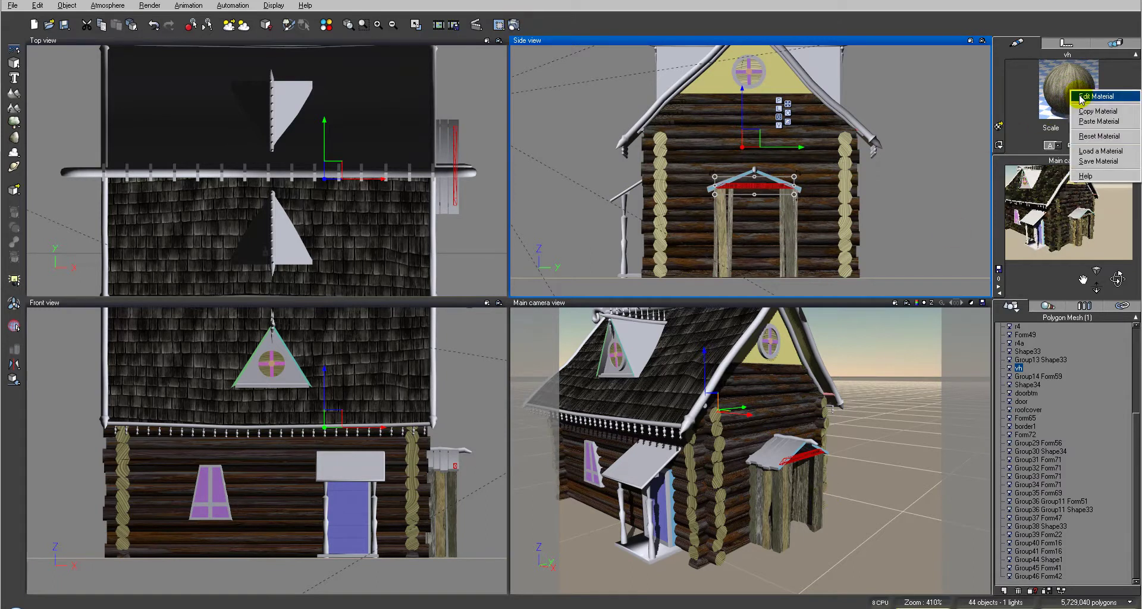
click(1095, 96)
click(464, 263)
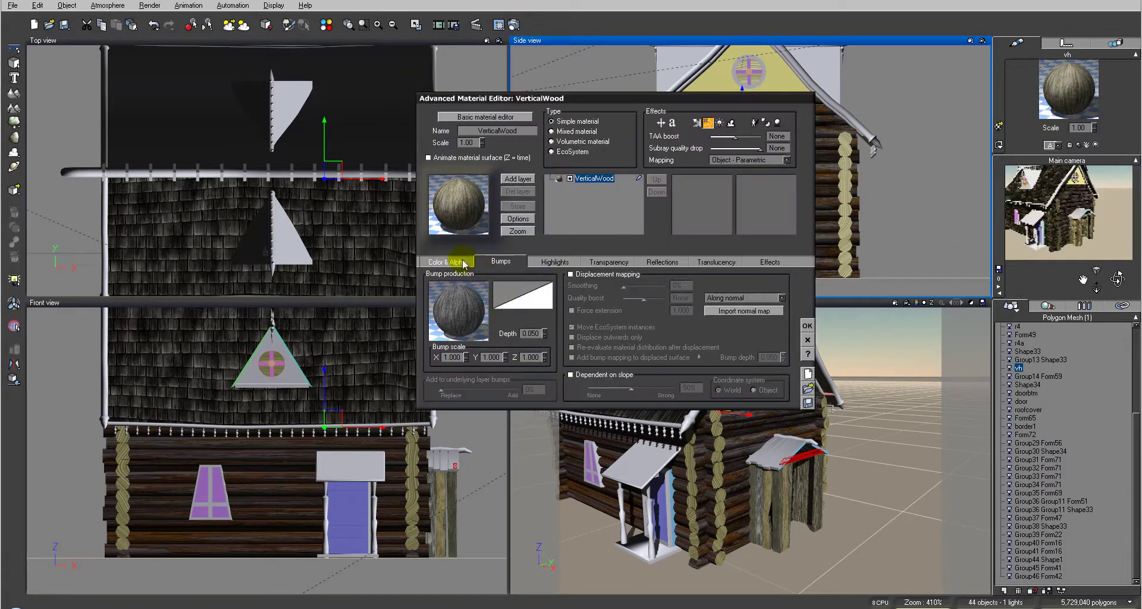
click(592, 355)
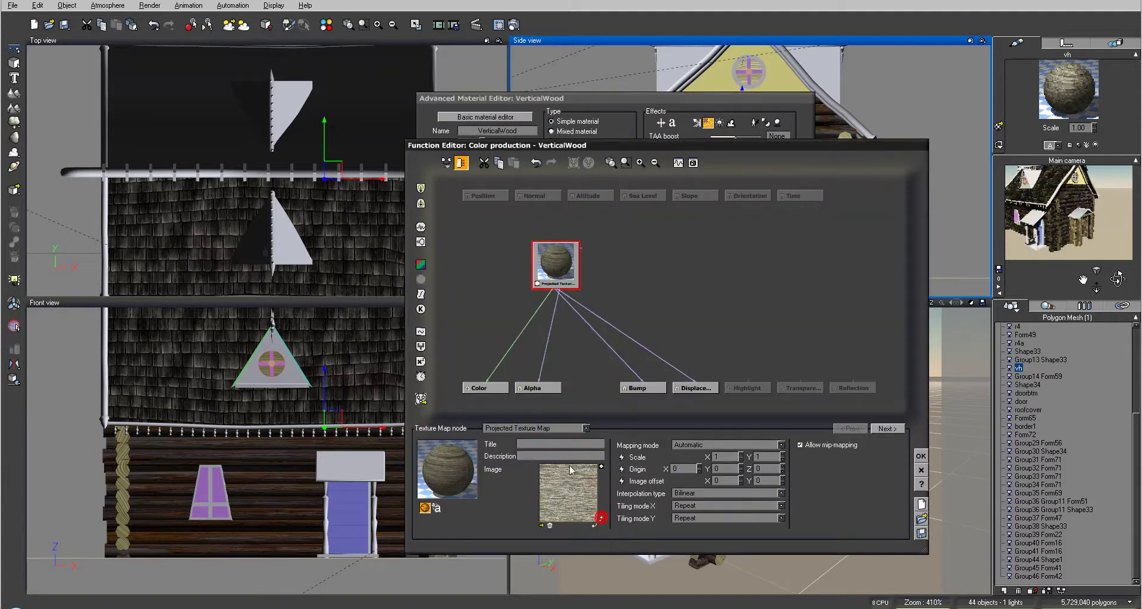
click(921, 455)
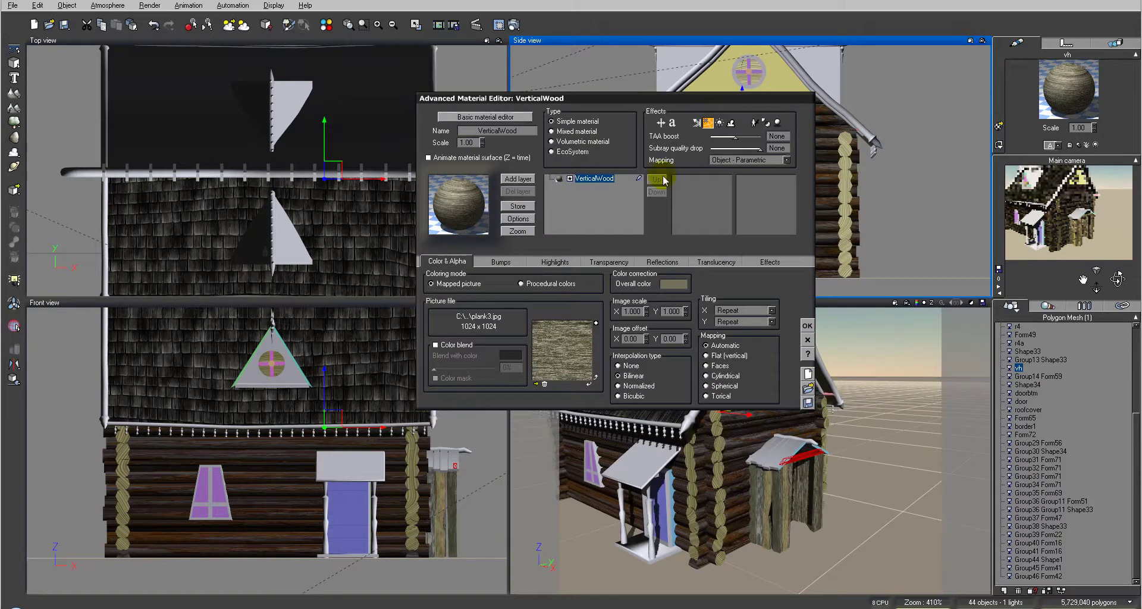
click(808, 326)
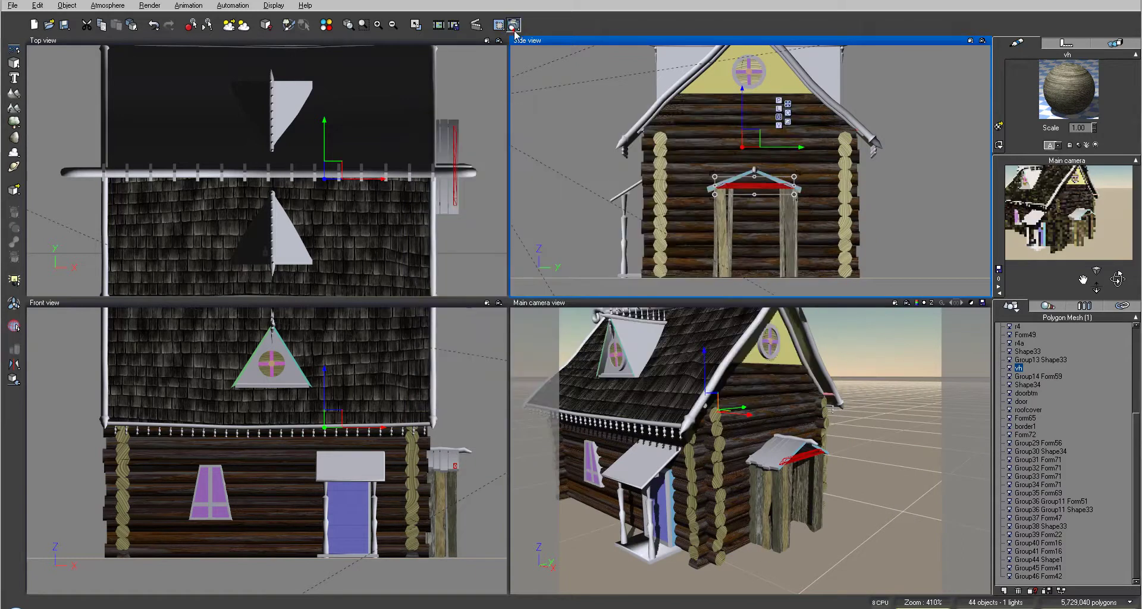
click(513, 24)
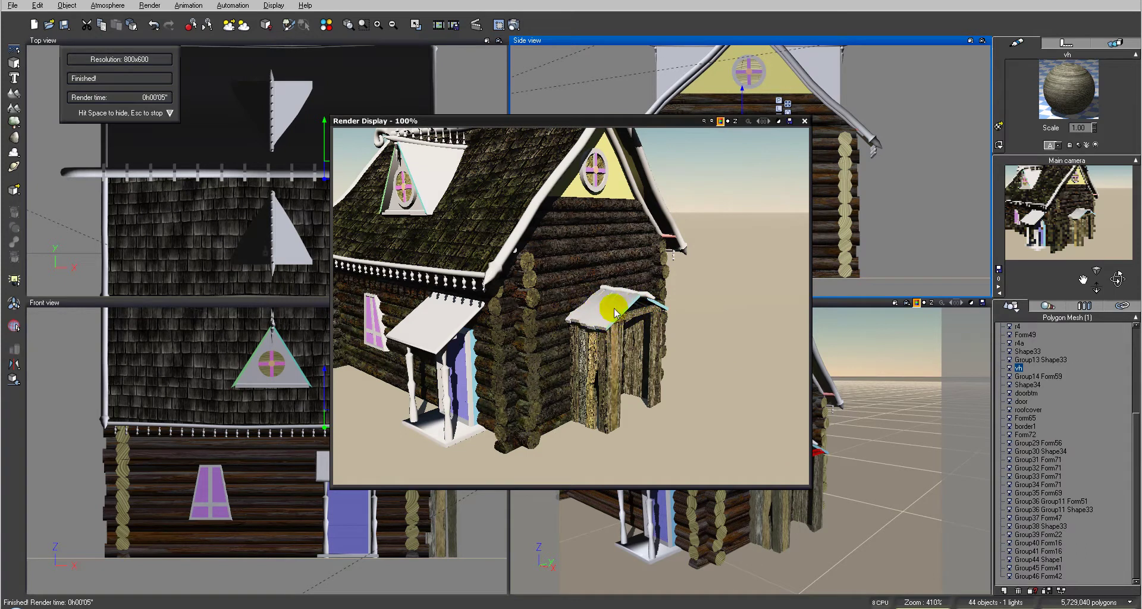
click(804, 122)
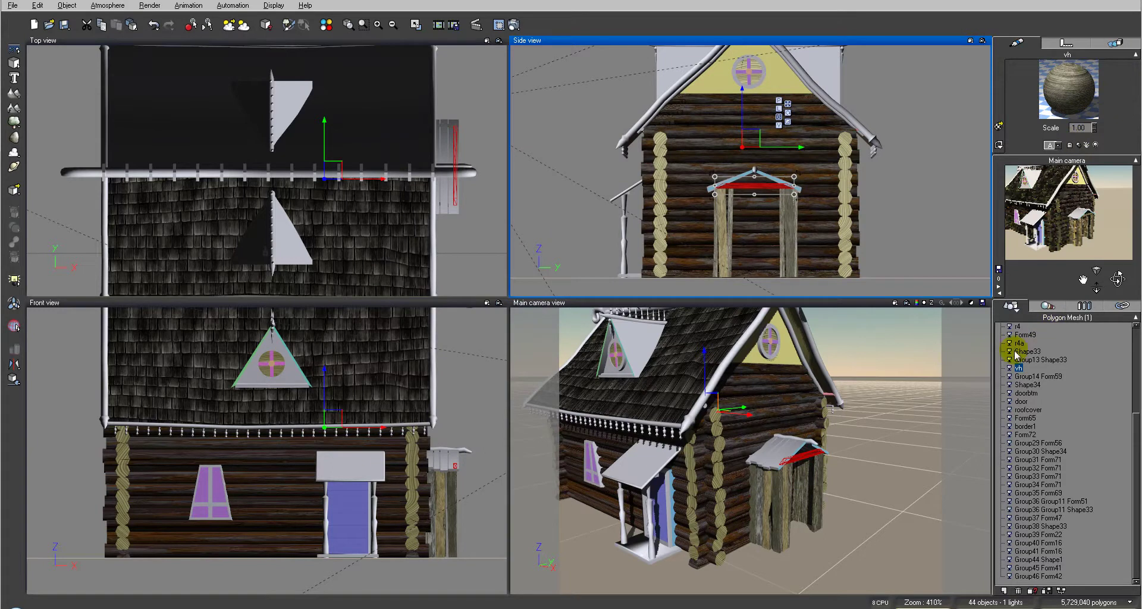
Copy the third material, a moss one, from the porch plank mesh Group29 Form56
click(767, 506)
click(768, 505)
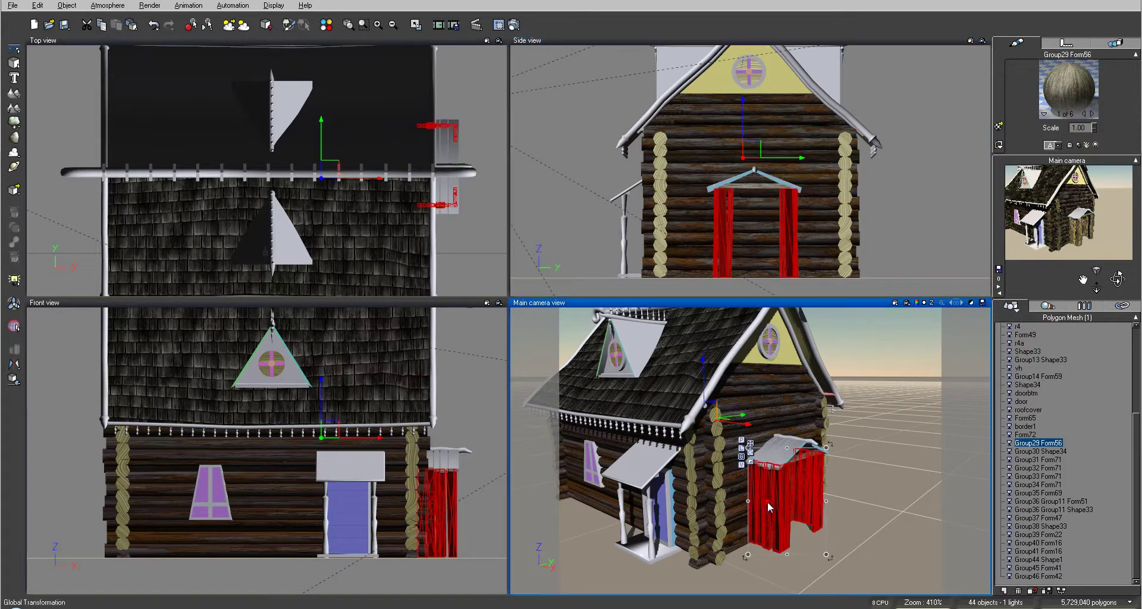
click(1093, 113)
click(1093, 113)
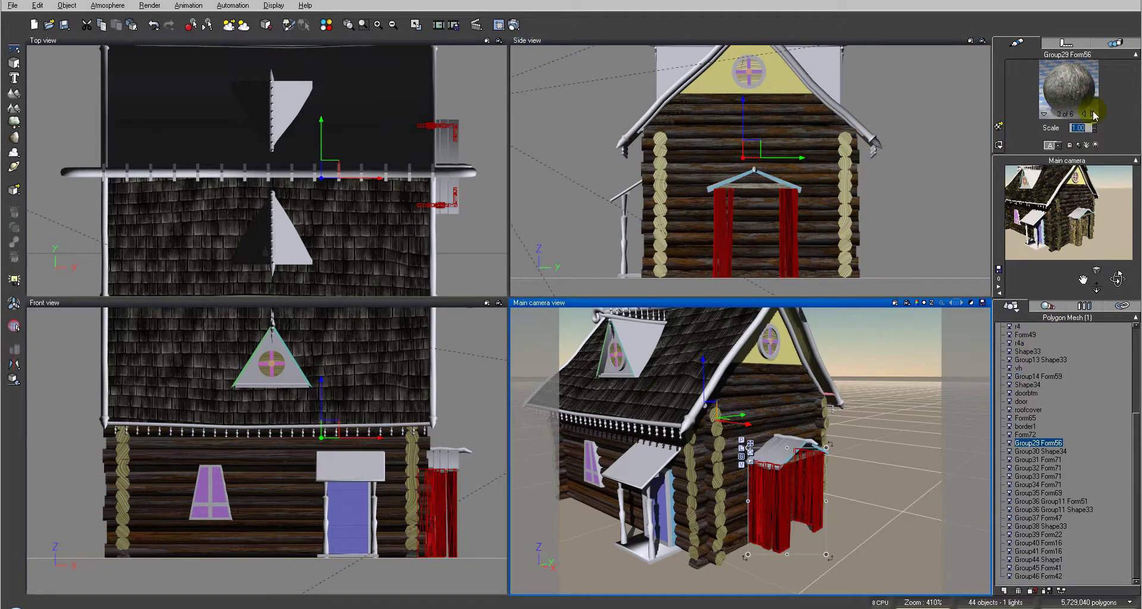
click(1094, 114)
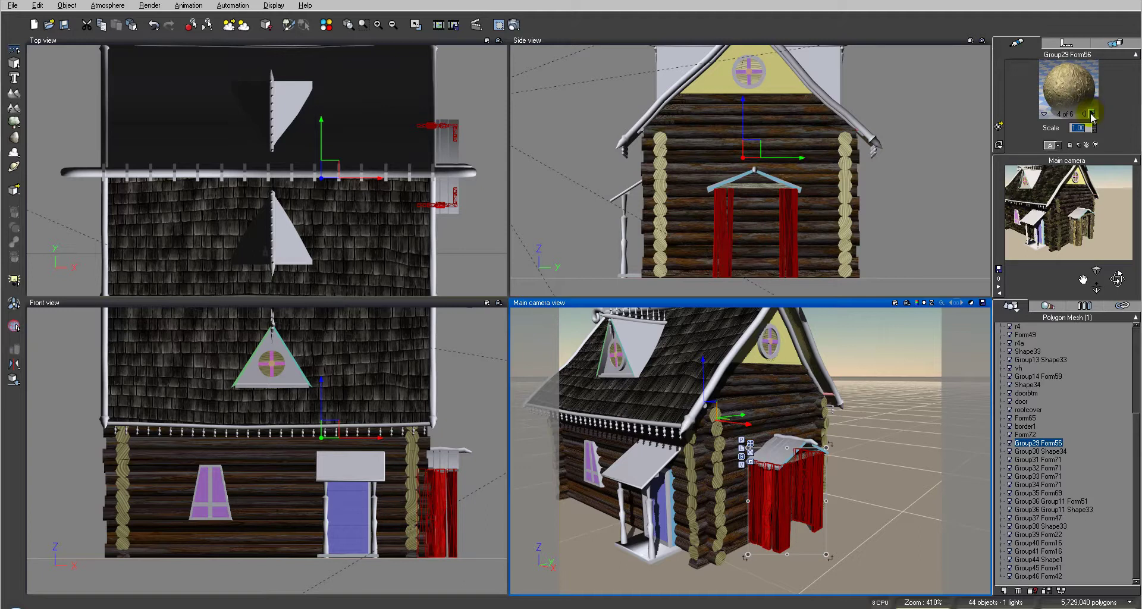
right_click(1086, 117)
mouse_move(1065, 118)
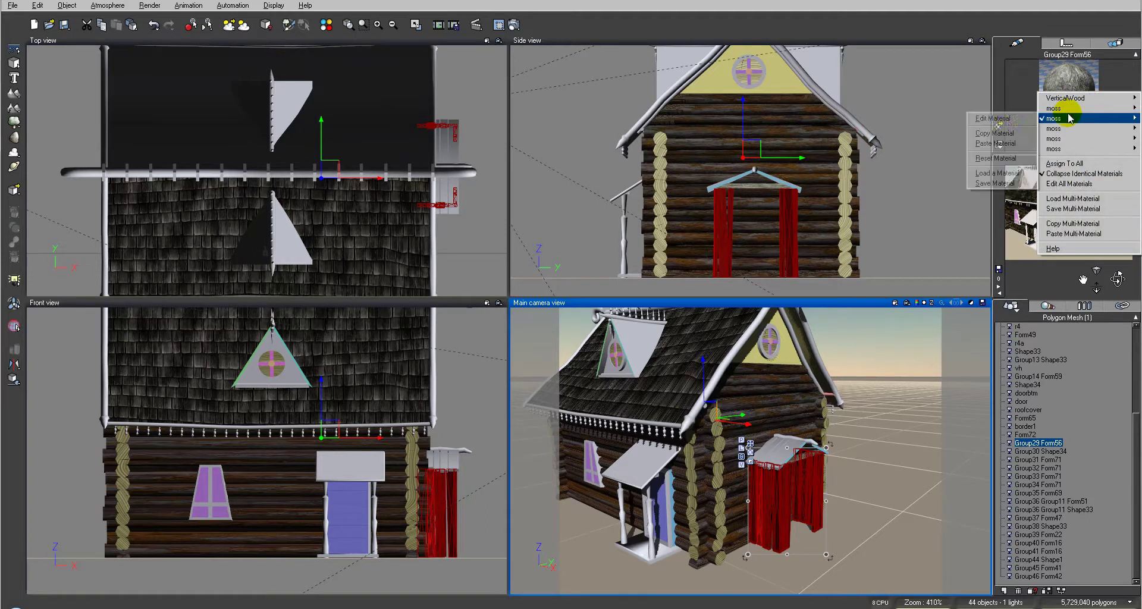
click(1008, 130)
click(872, 349)
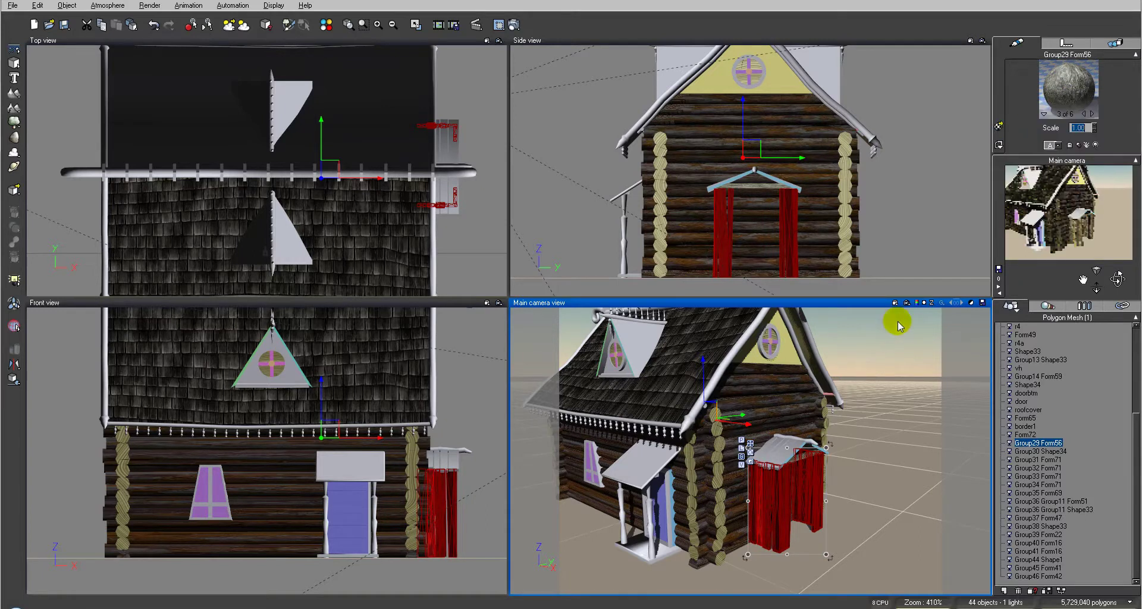
Paste the copied moss material over def_surf_mat on the porch roof mesh Group14 Form59 and render the camera view
click(769, 449)
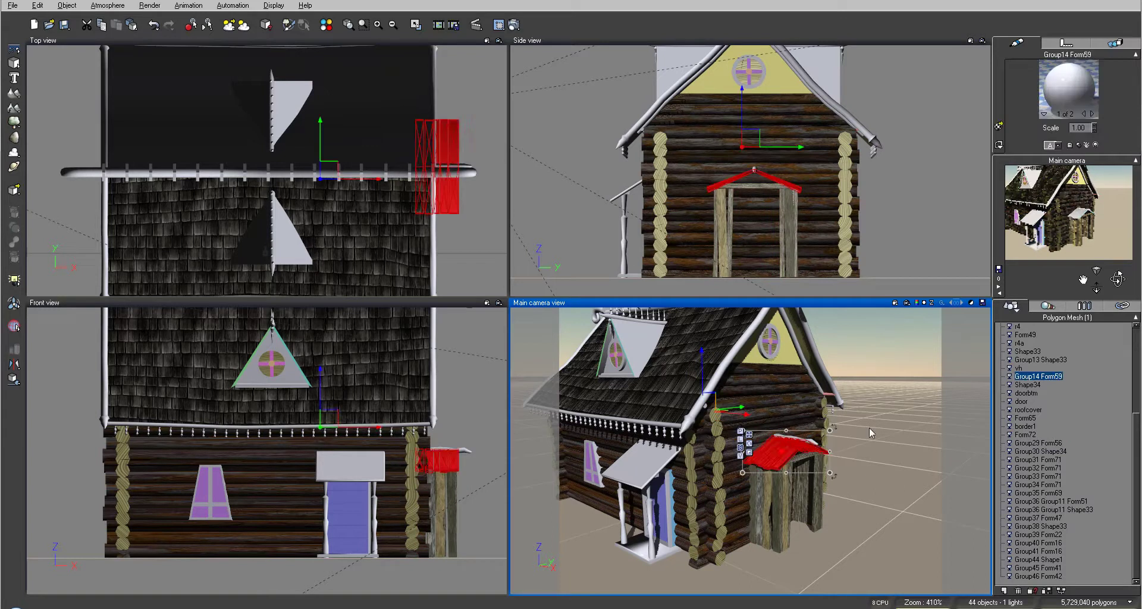
click(1091, 113)
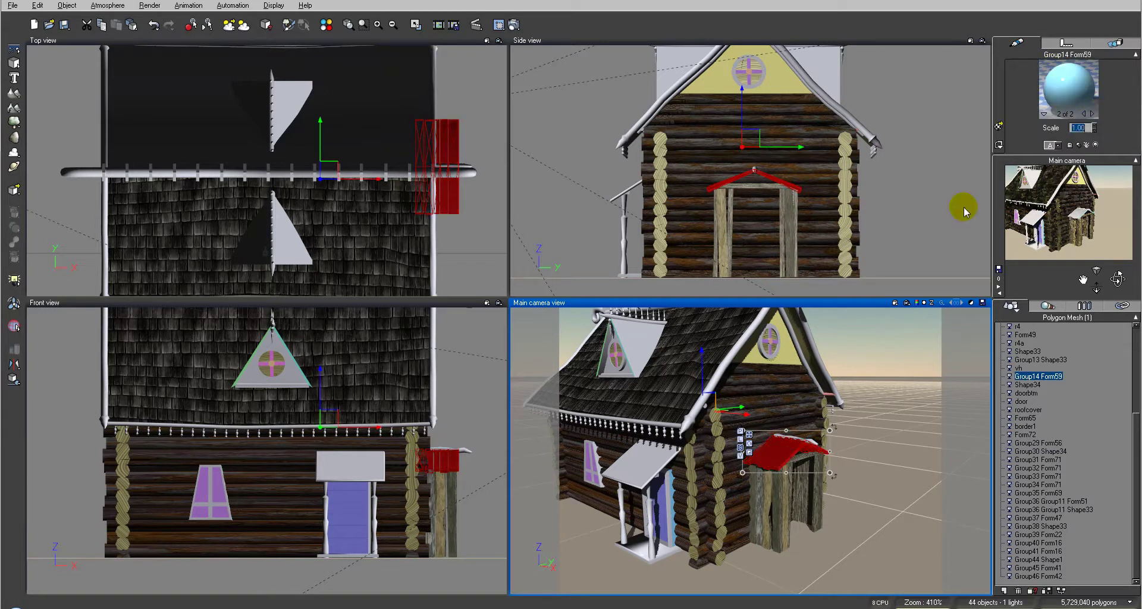
click(1083, 113)
right_click(1063, 80)
mouse_move(1063, 86)
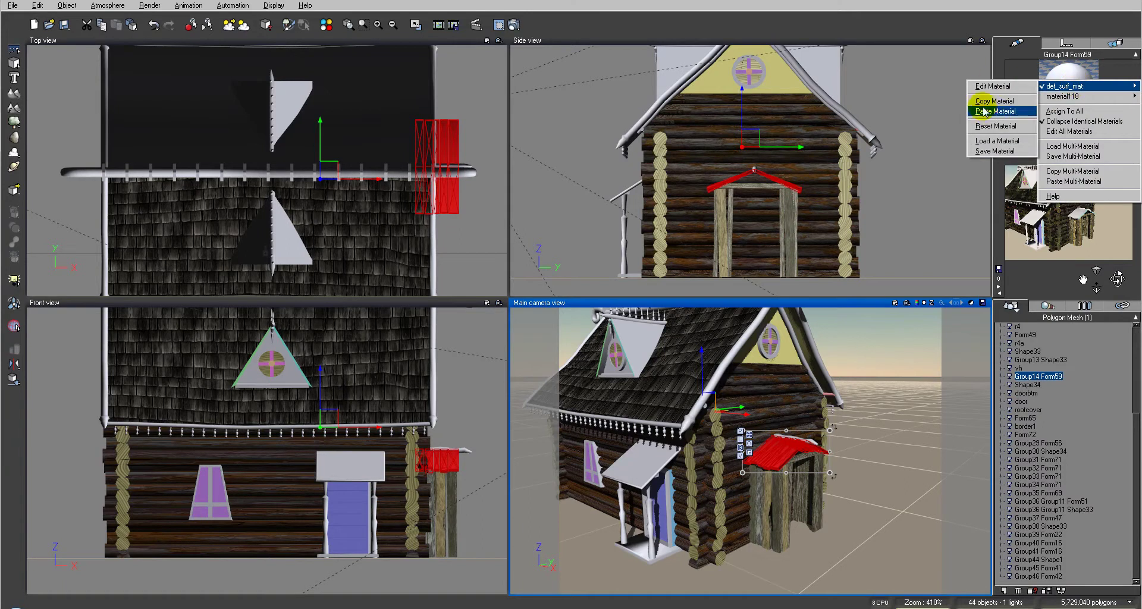
click(988, 111)
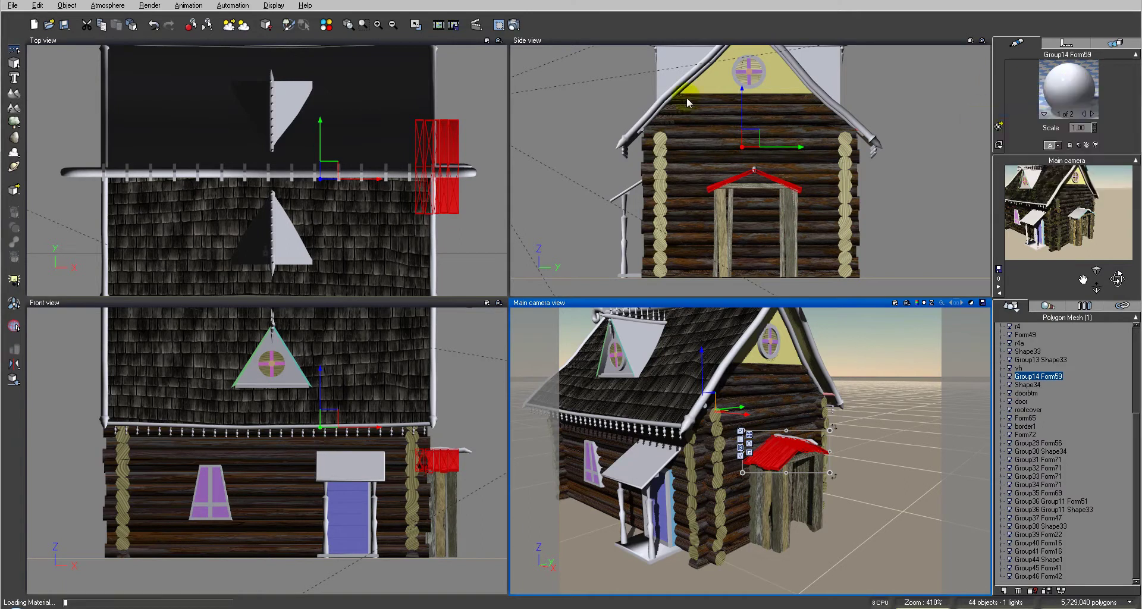
click(514, 25)
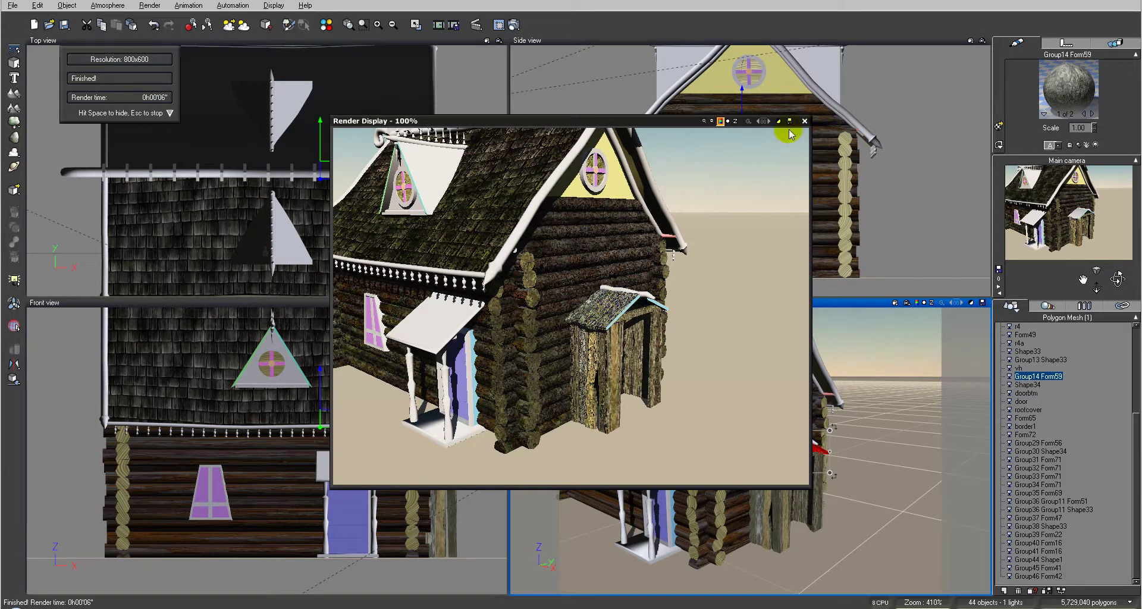
click(805, 122)
Copy the sixth material, a moss one, from the porch plank mesh Group29 Form56
click(790, 500)
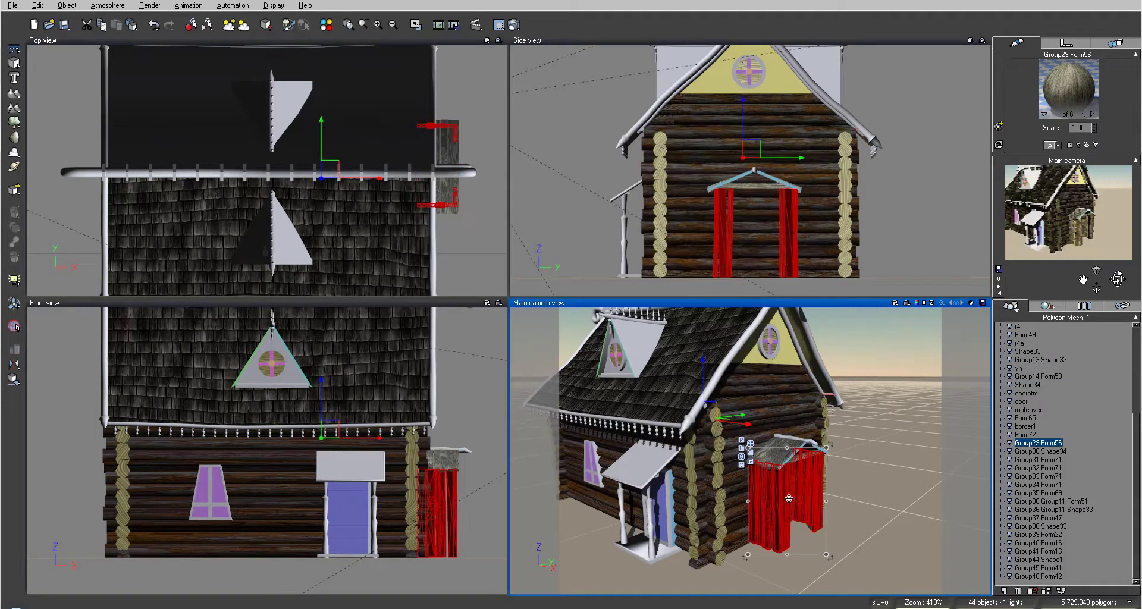
click(1091, 114)
click(1091, 114)
click(1091, 114)
right_click(1075, 83)
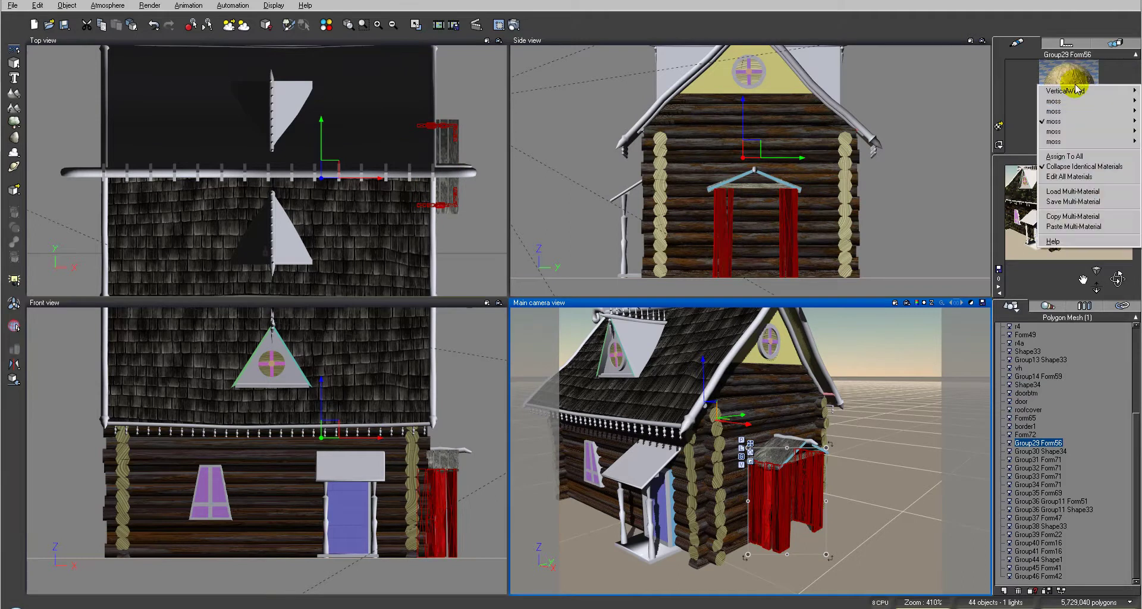
click(1014, 79)
click(1091, 113)
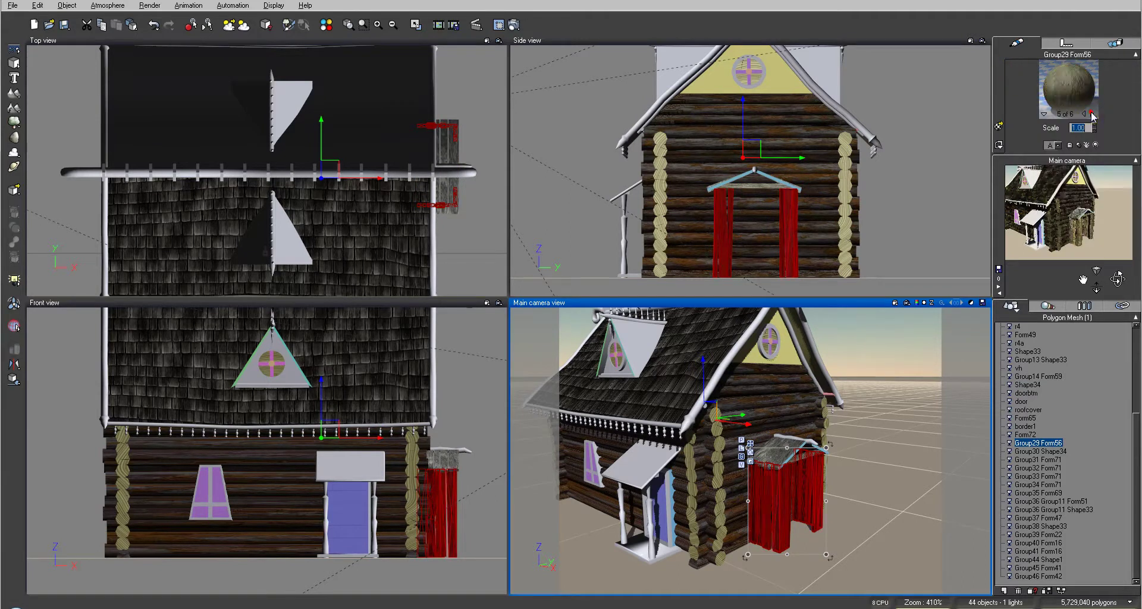
click(1092, 113)
click(1071, 89)
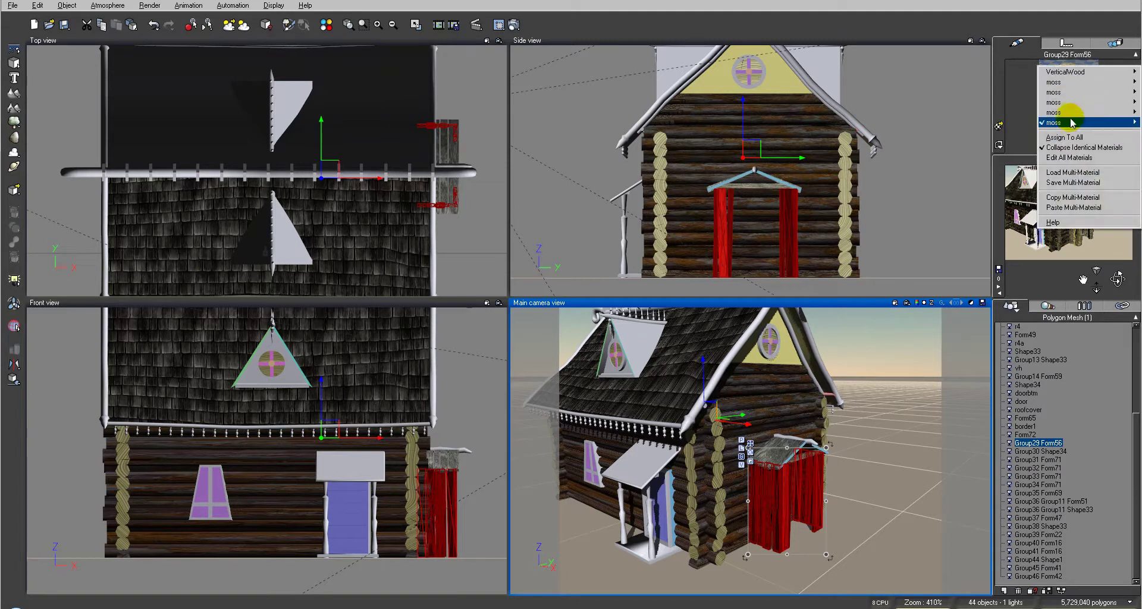
mouse_move(1073, 122)
click(1008, 146)
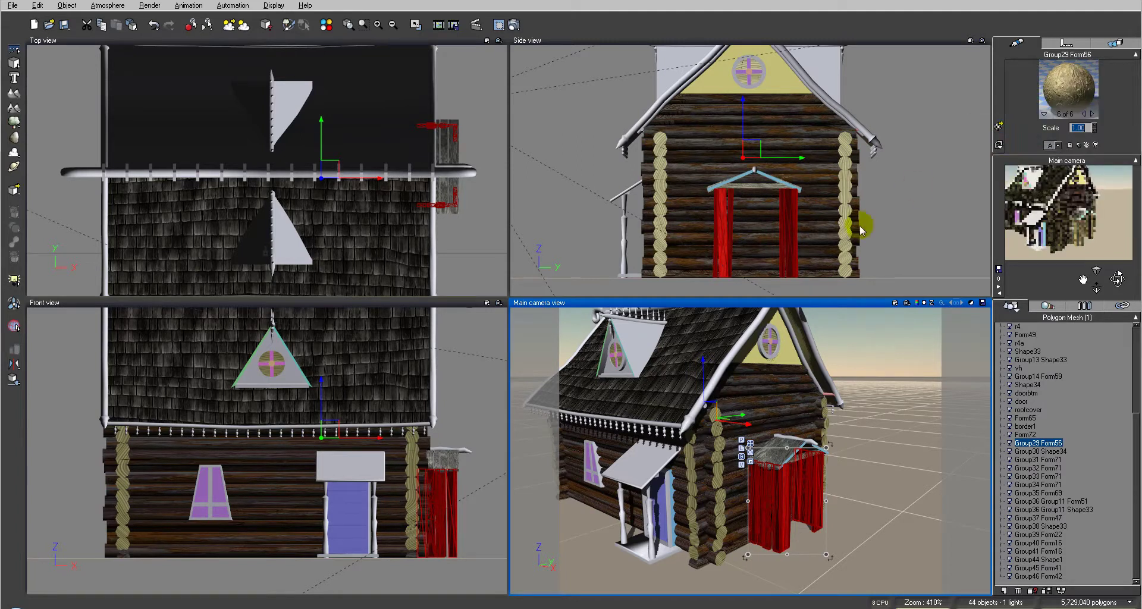
Paste the copied moss material over the second, light-blue material of the porch roof mesh Group14 Form59 and render the camera view
click(938, 191)
click(775, 171)
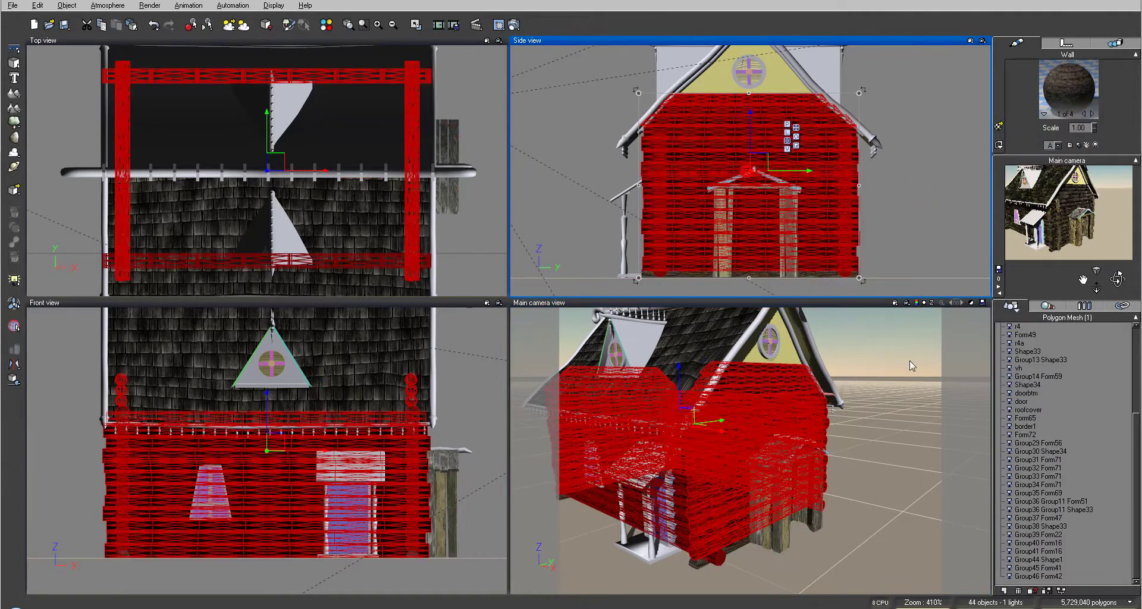
click(884, 337)
click(770, 447)
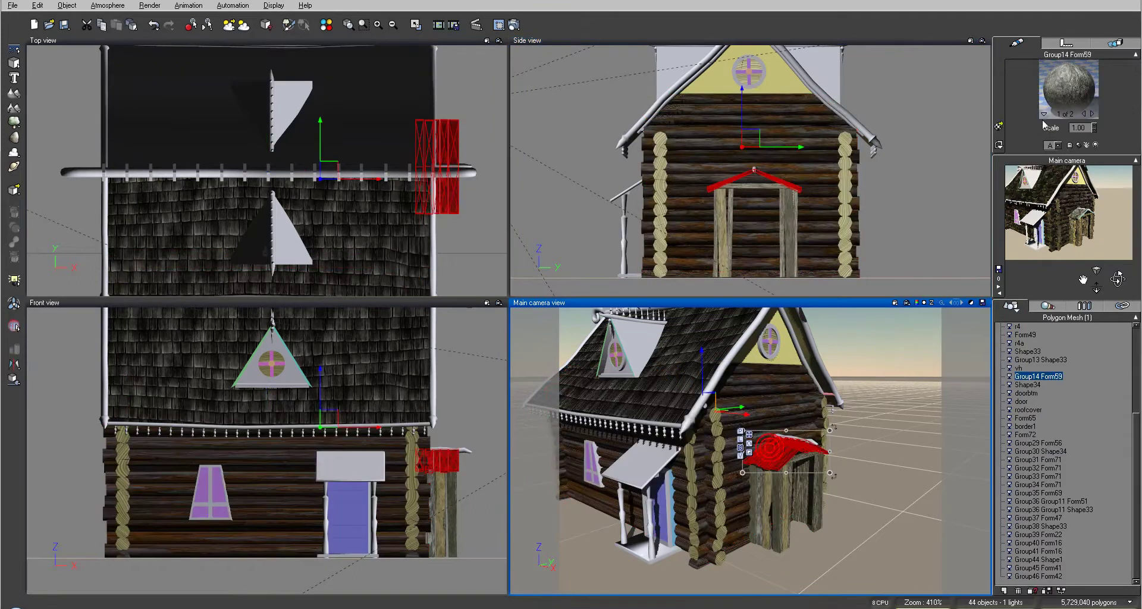
click(1092, 114)
right_click(1072, 85)
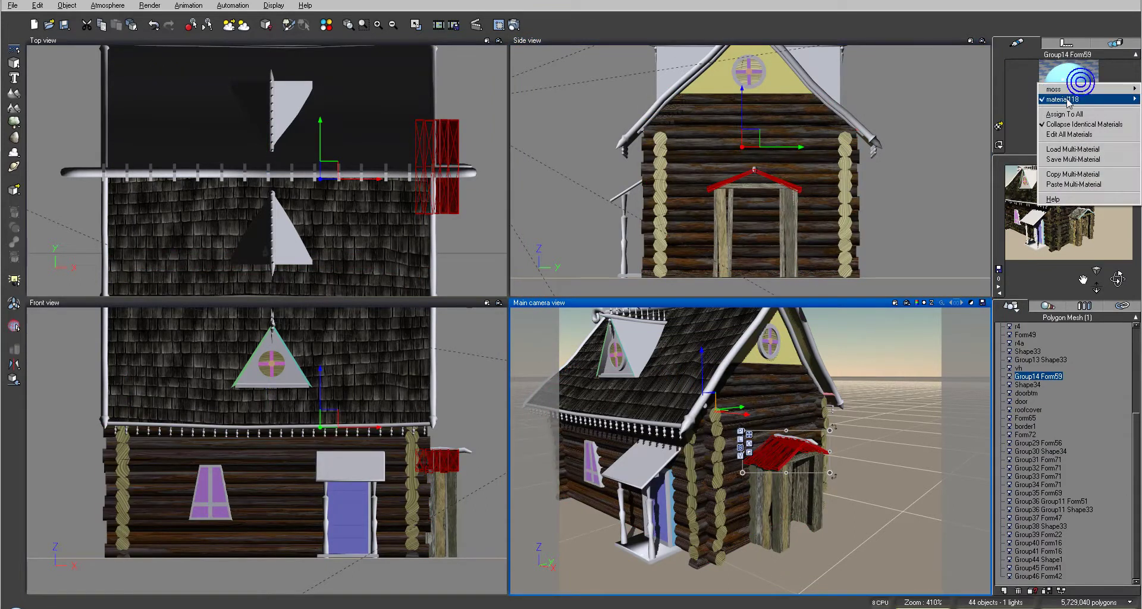
mouse_move(1065, 101)
click(995, 125)
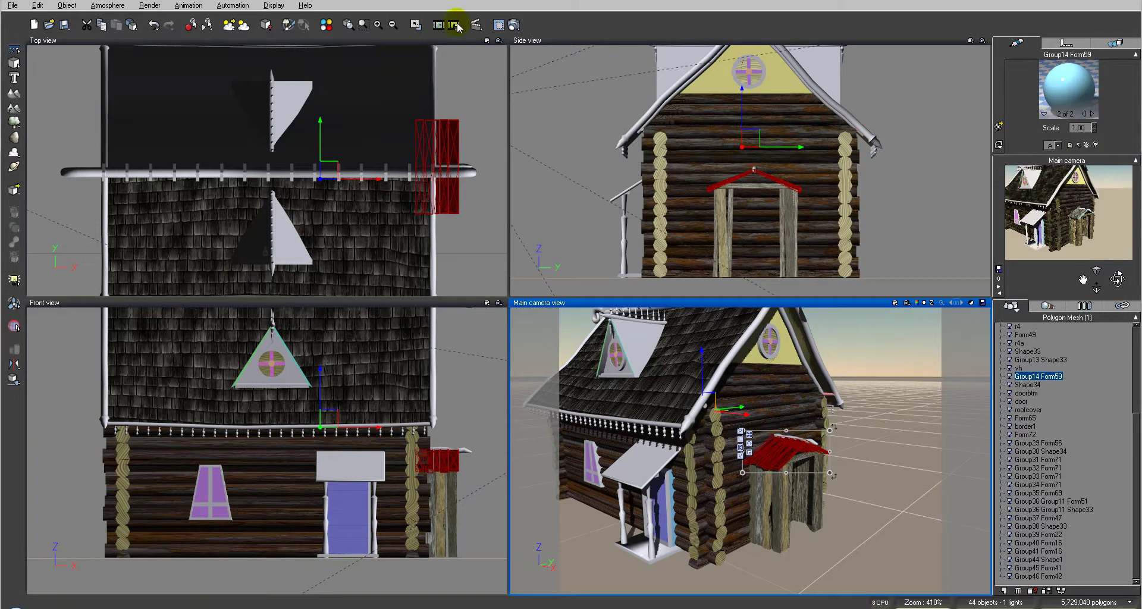
click(515, 25)
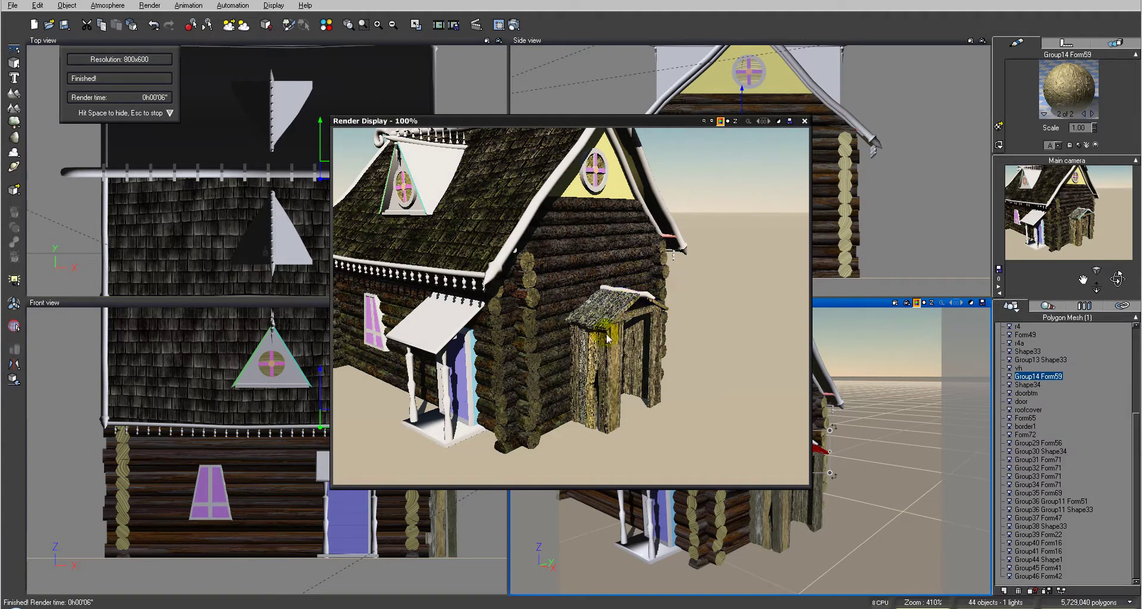
click(804, 121)
Apply the OldPaintedWood material from the RussianModels_Aleks collection to the porch roof's ridge beam Shape34 and render the camera view
click(952, 217)
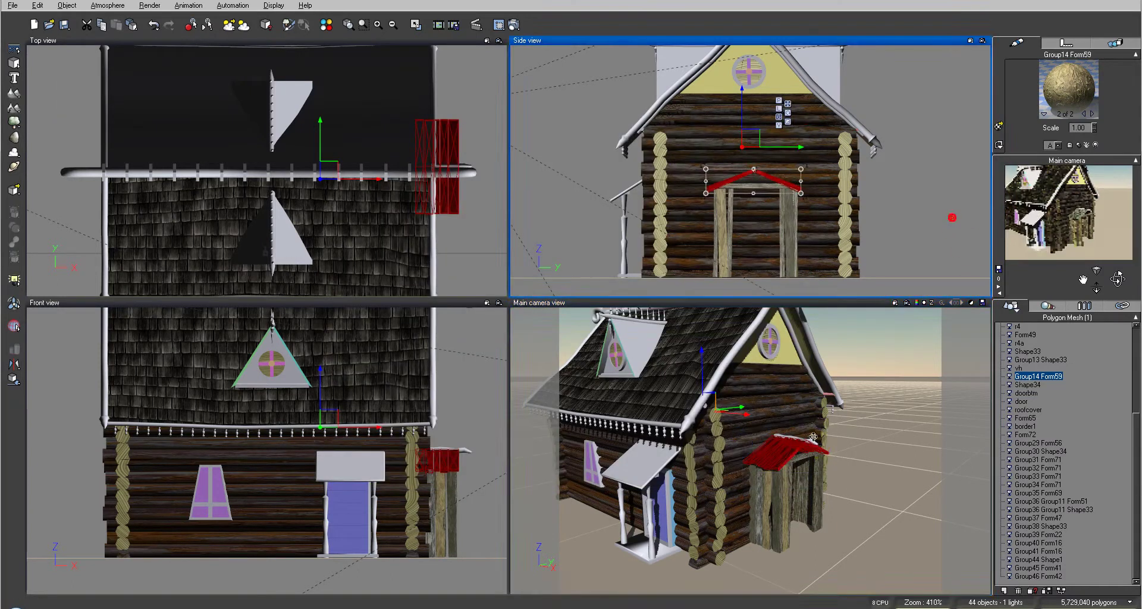
click(954, 165)
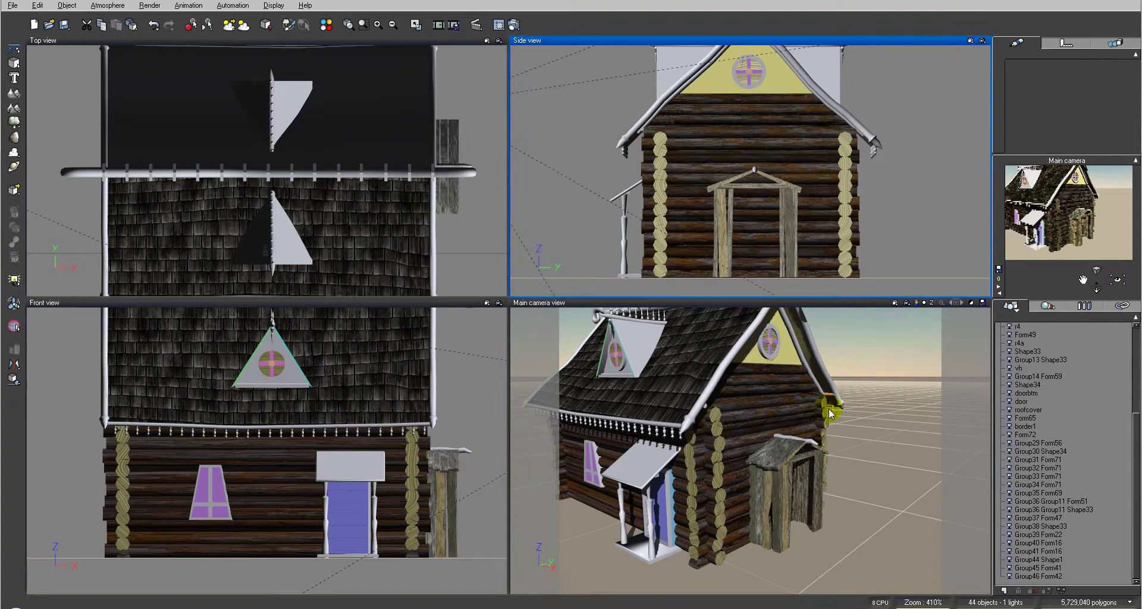
click(814, 442)
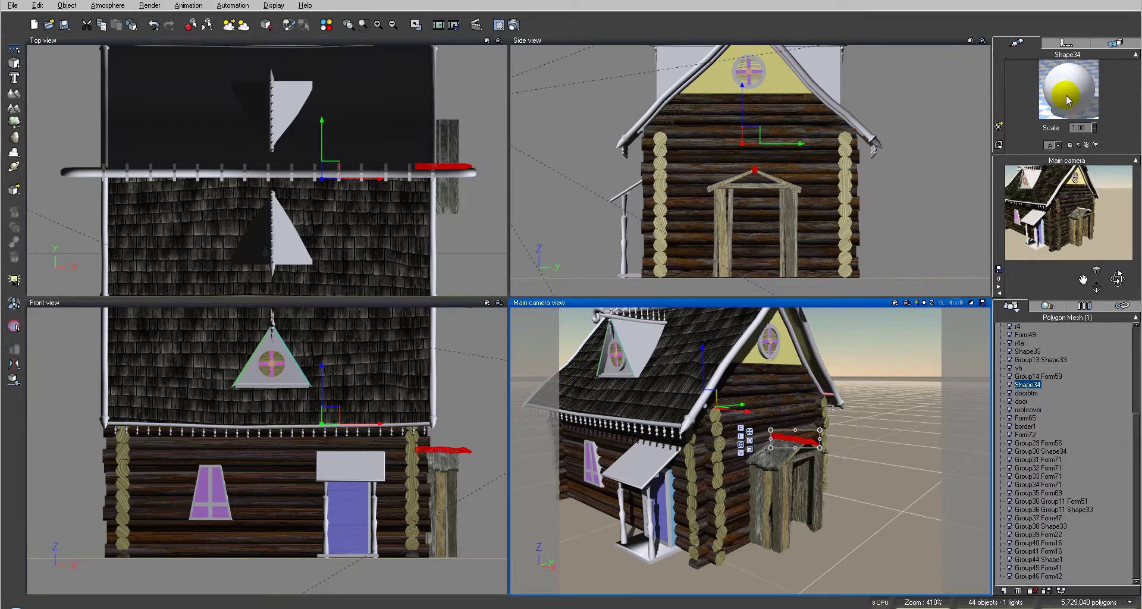
click(1000, 126)
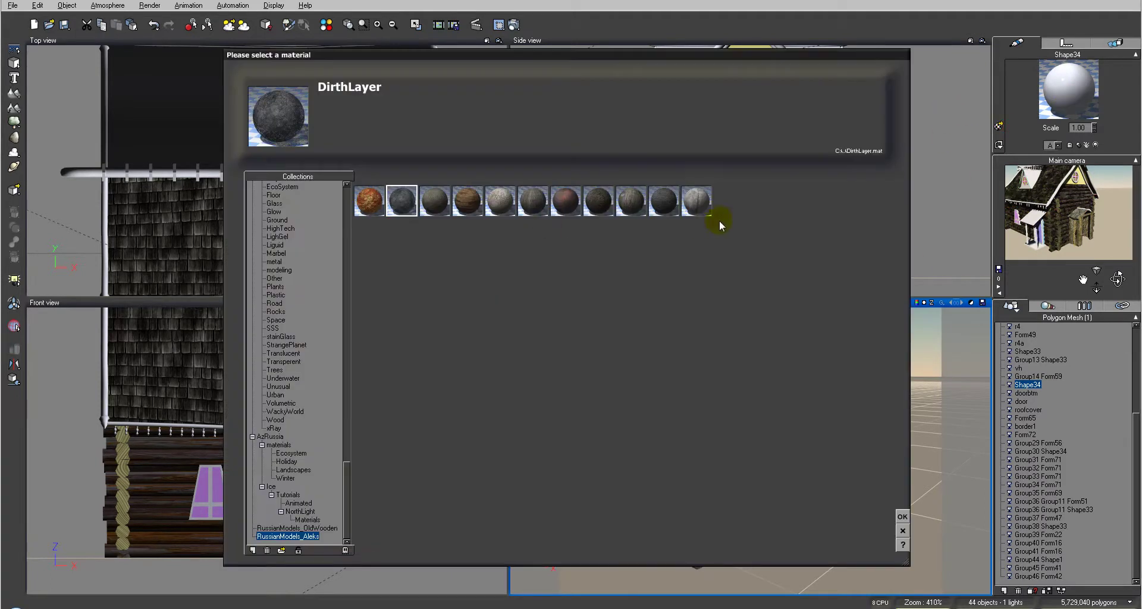
click(498, 202)
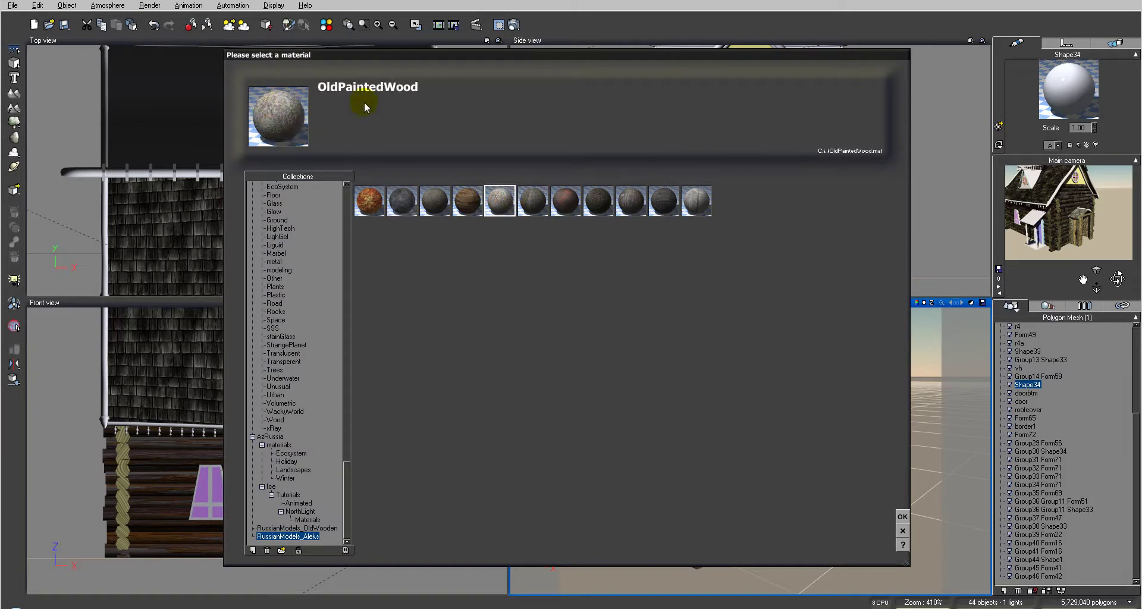
click(903, 517)
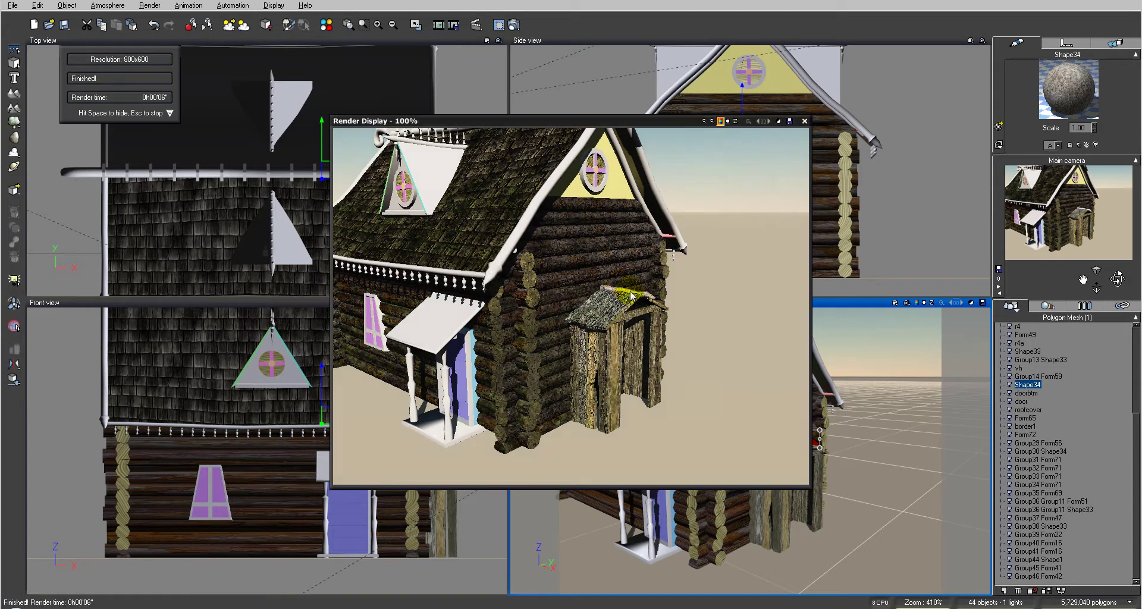
click(804, 122)
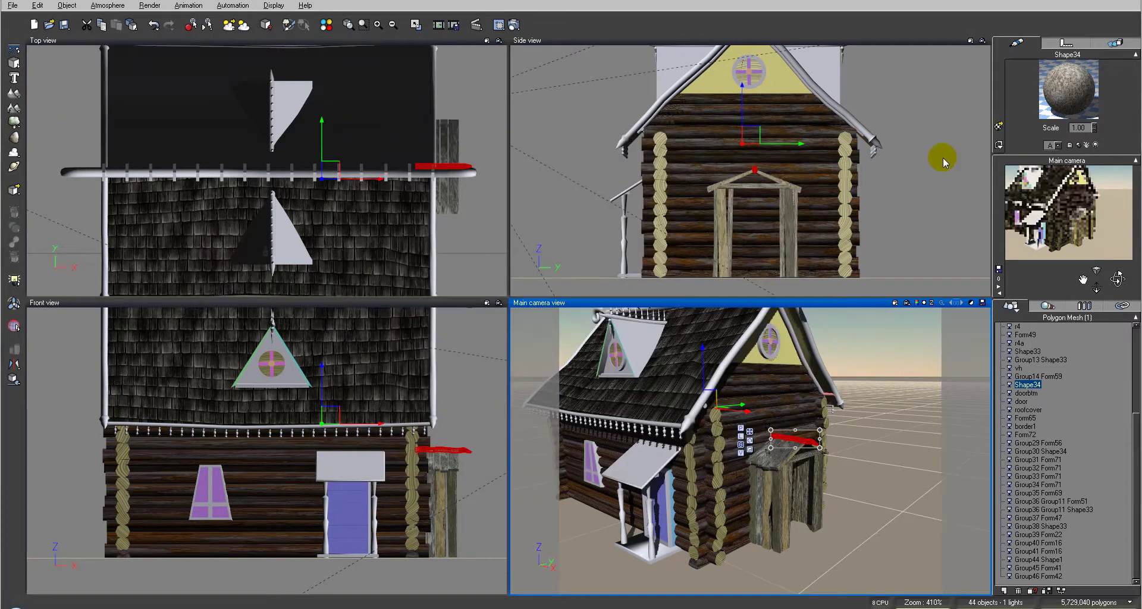
Group the four porch meshes: vh, Group14 Form59, Shape34 and Group29 Form56
click(780, 184)
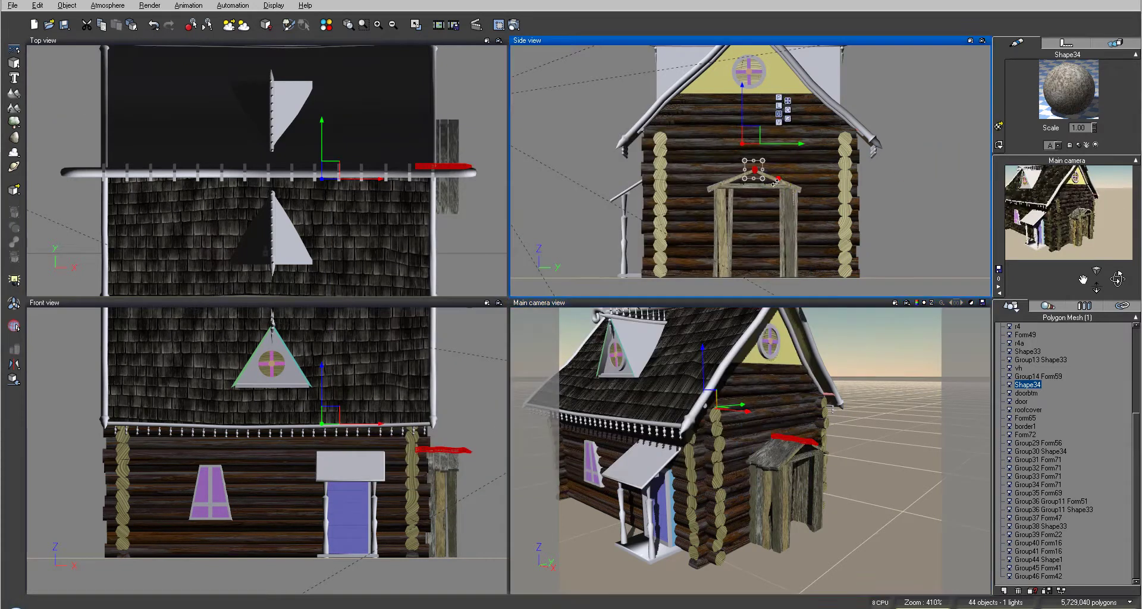
shift+click(787, 181)
click(924, 179)
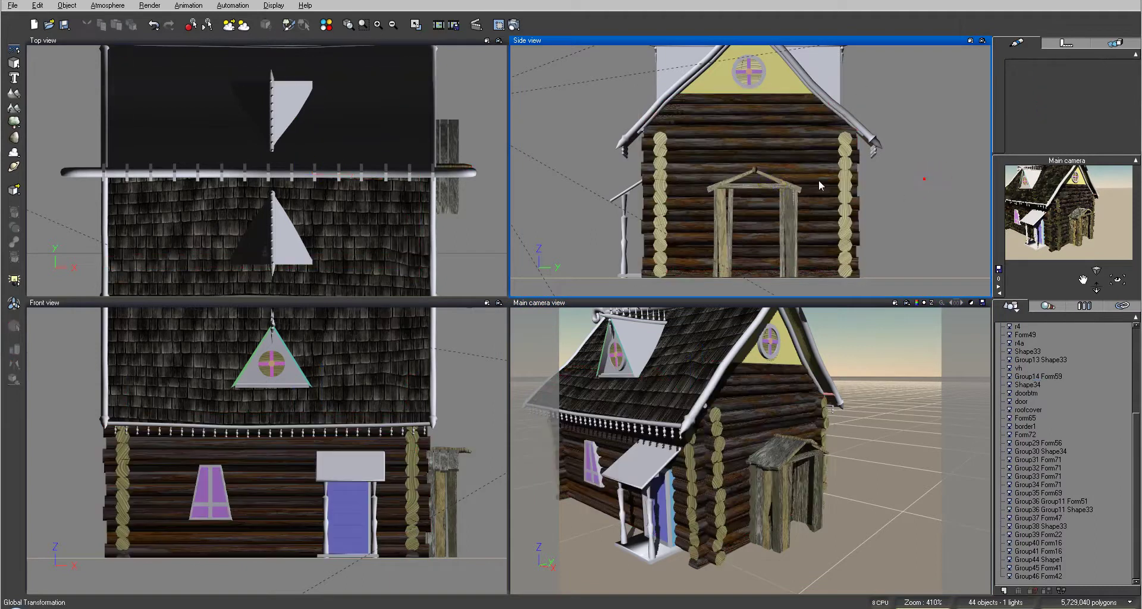
click(773, 184)
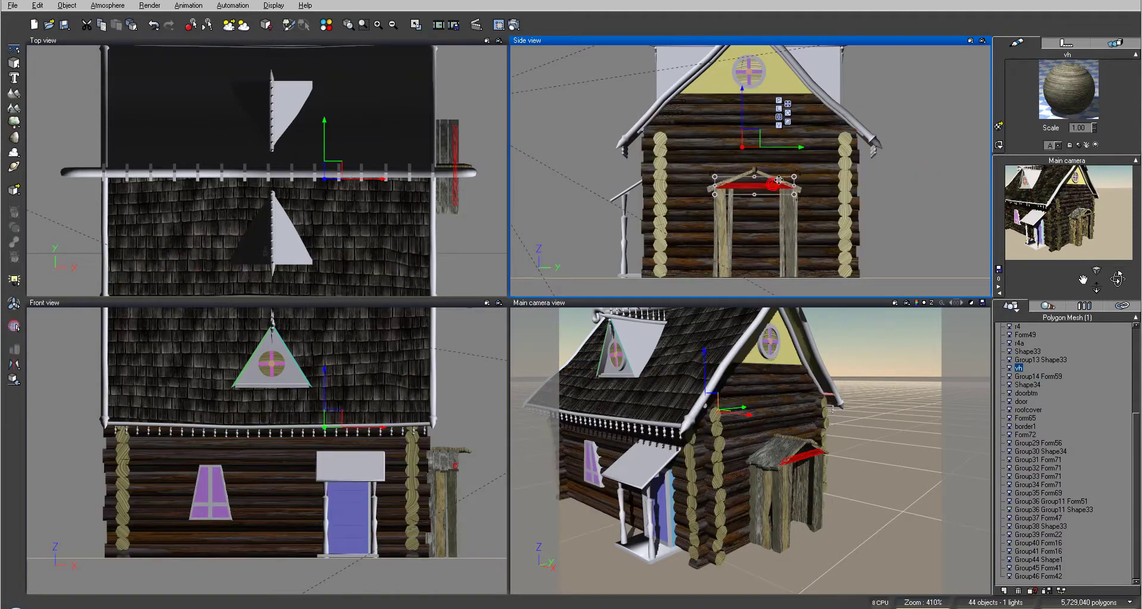
shift+click(1030, 377)
shift+click(1027, 385)
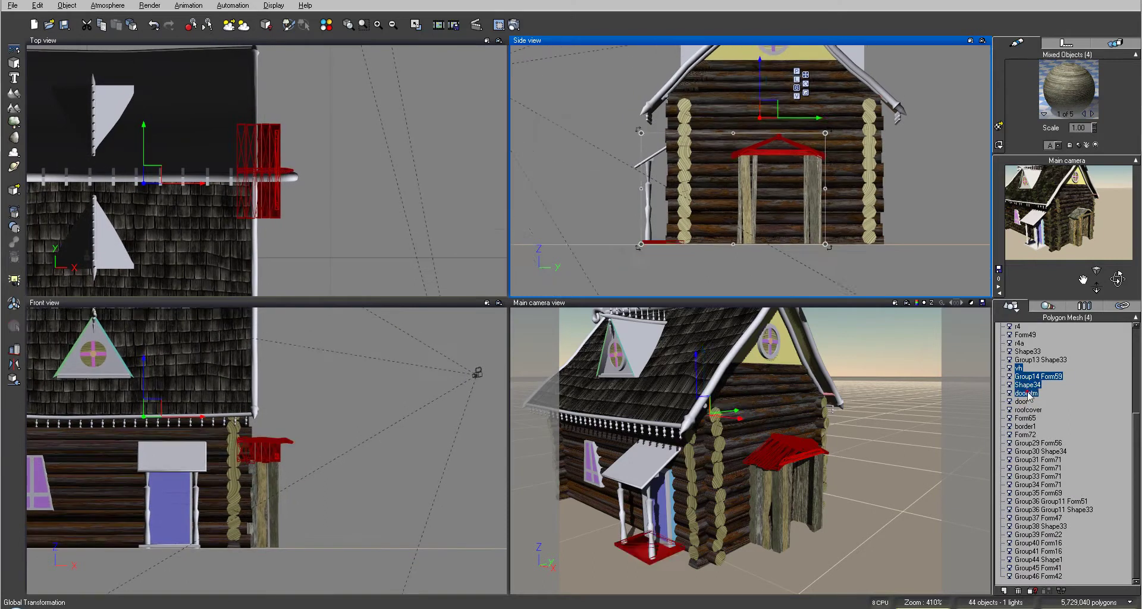
shift+click(1028, 360)
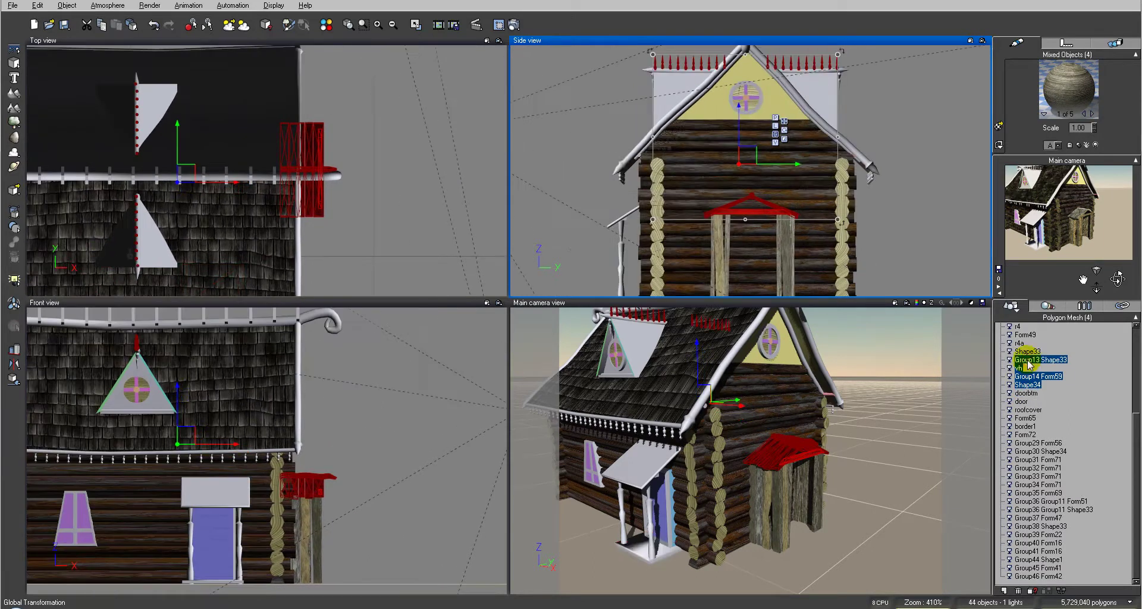
shift+click(1026, 359)
shift+click(787, 242)
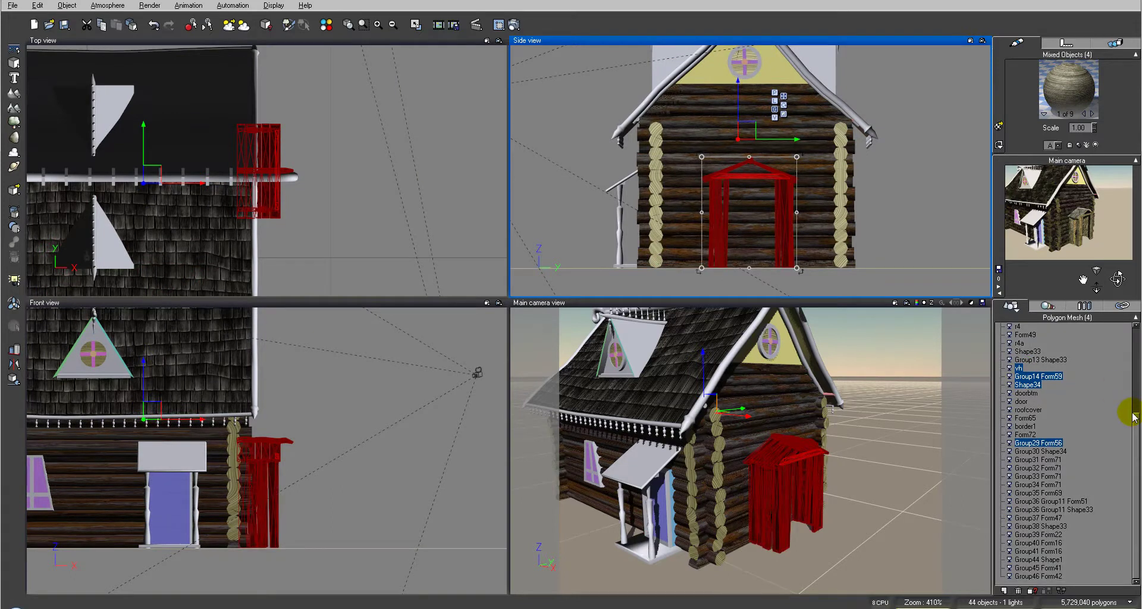
key(ctrl+g)
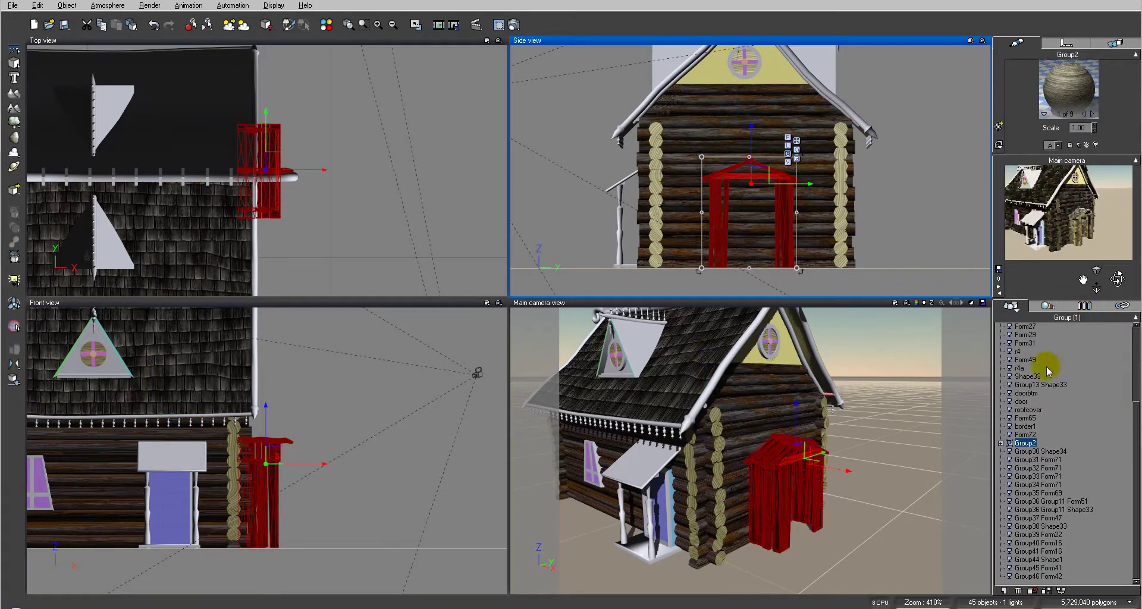
Bake the porch group to polygons with the offered mesh baking options
right_click(1030, 444)
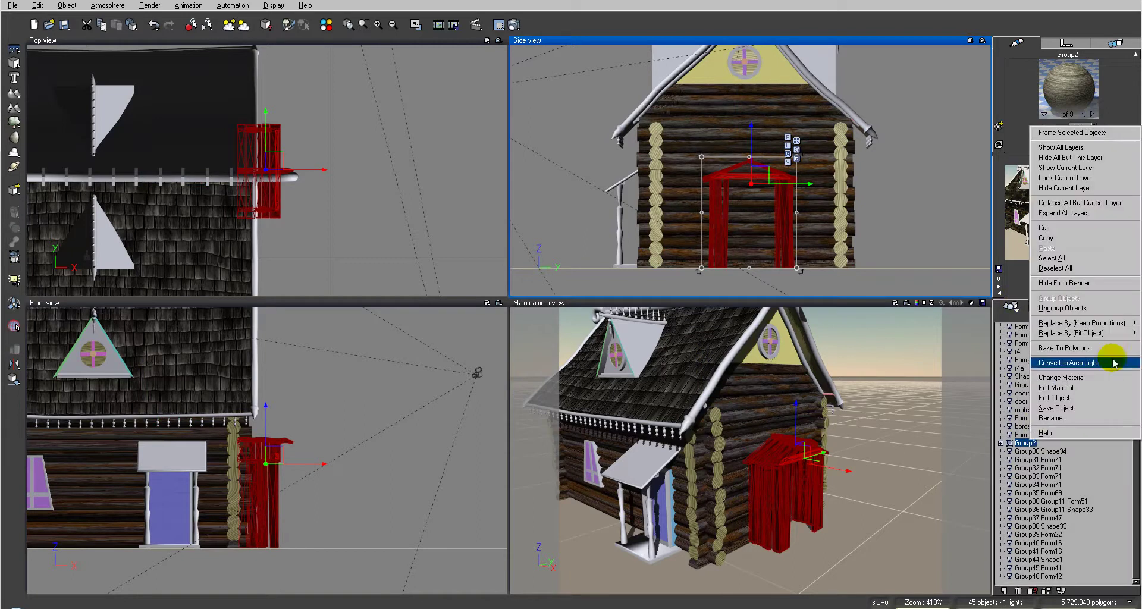
click(1083, 349)
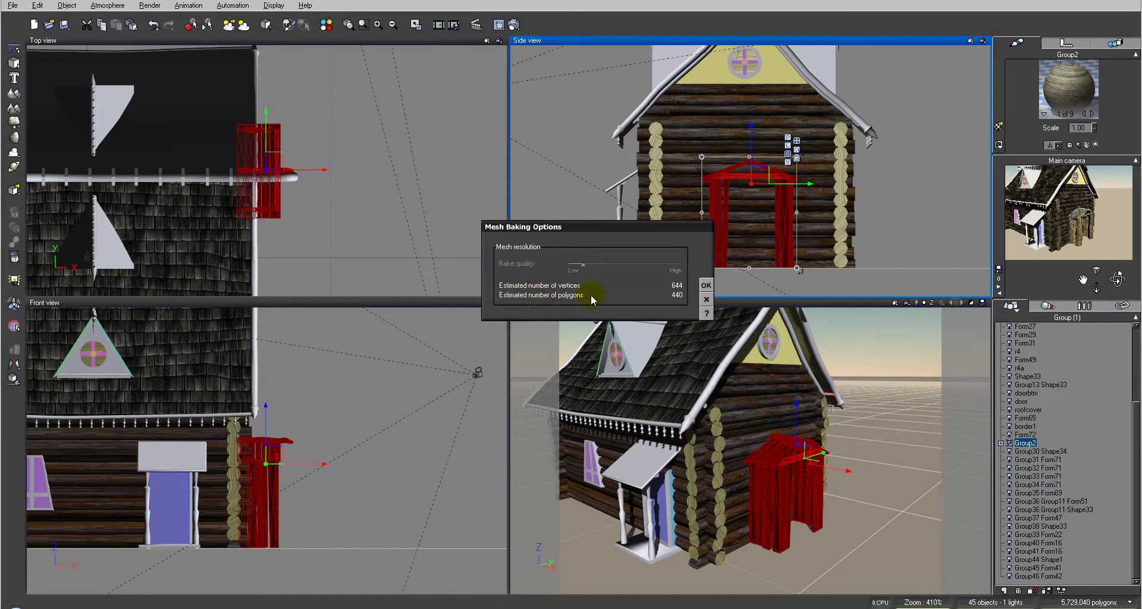
click(705, 286)
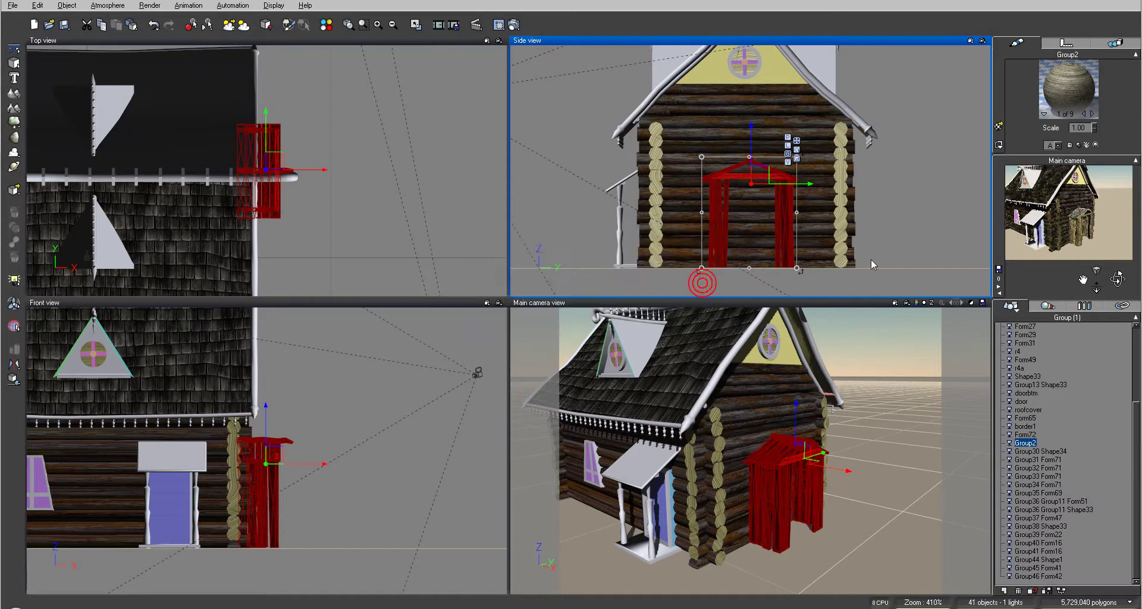
Rename the baked porch mesh as hut and render the camera view
click(1033, 443)
text(S)
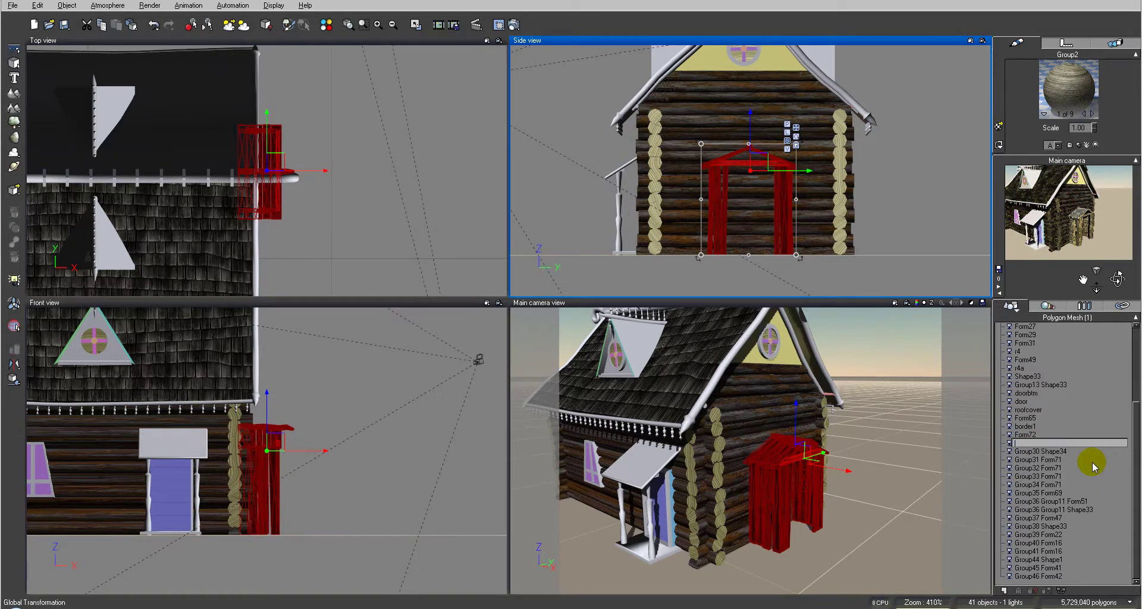
text(ut)
key(Return)
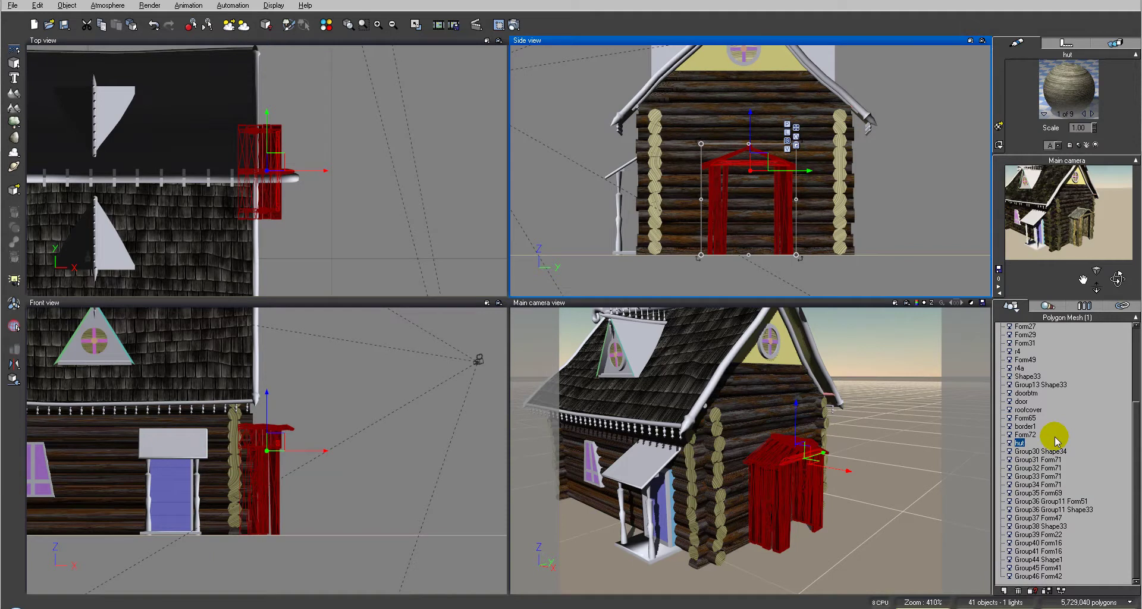
click(513, 25)
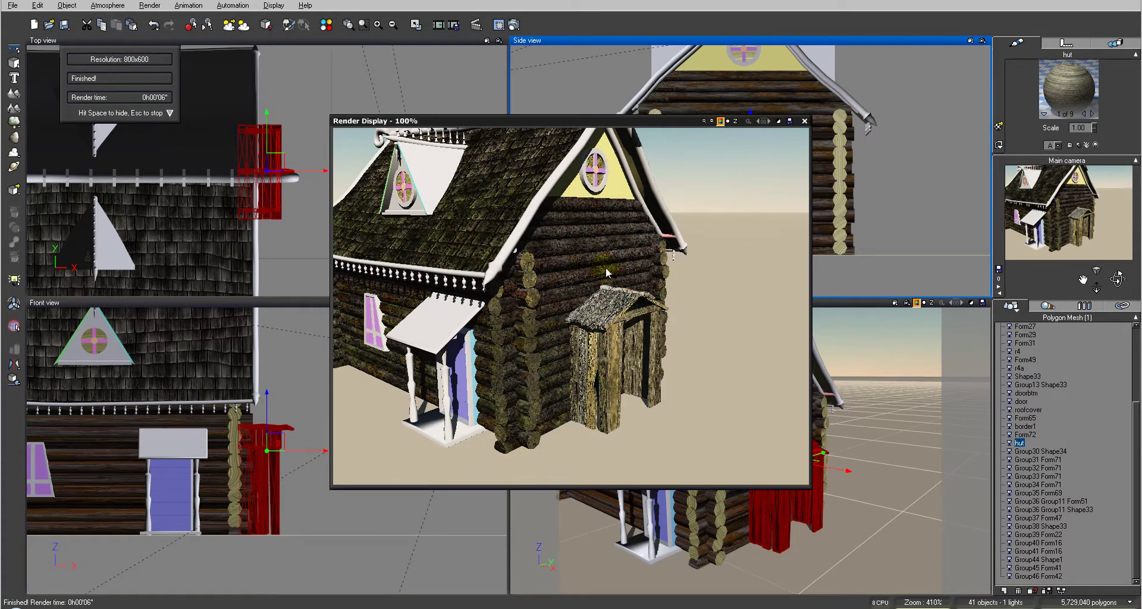
click(804, 121)
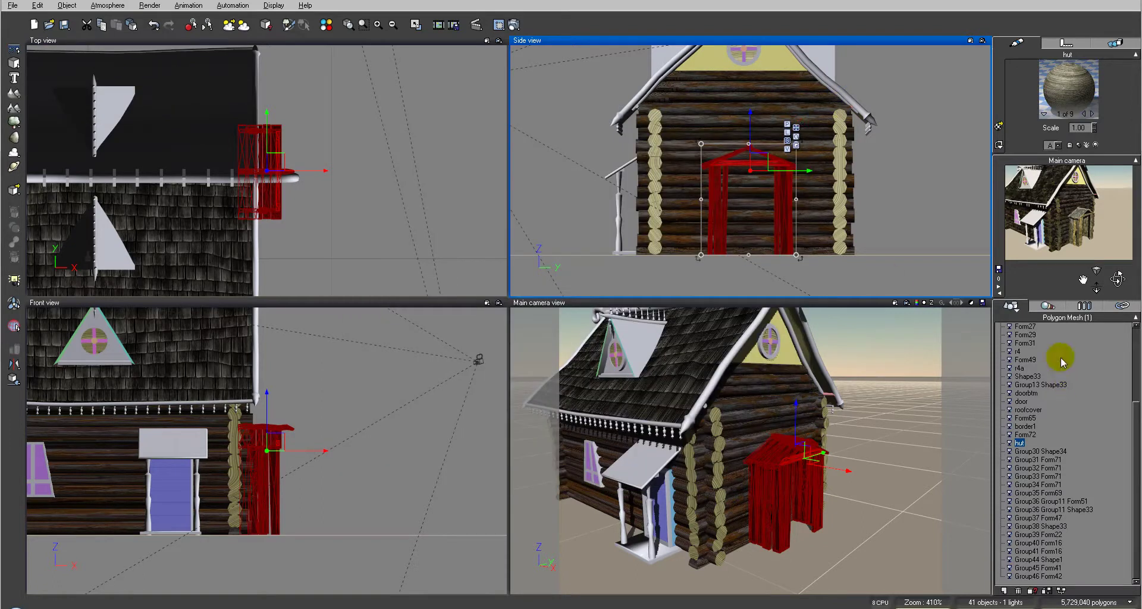
Move the main camera close to the hut porch, at a height of about 4.26 m, and render the close-up
drag(1135, 420, 1135, 345)
click(1028, 343)
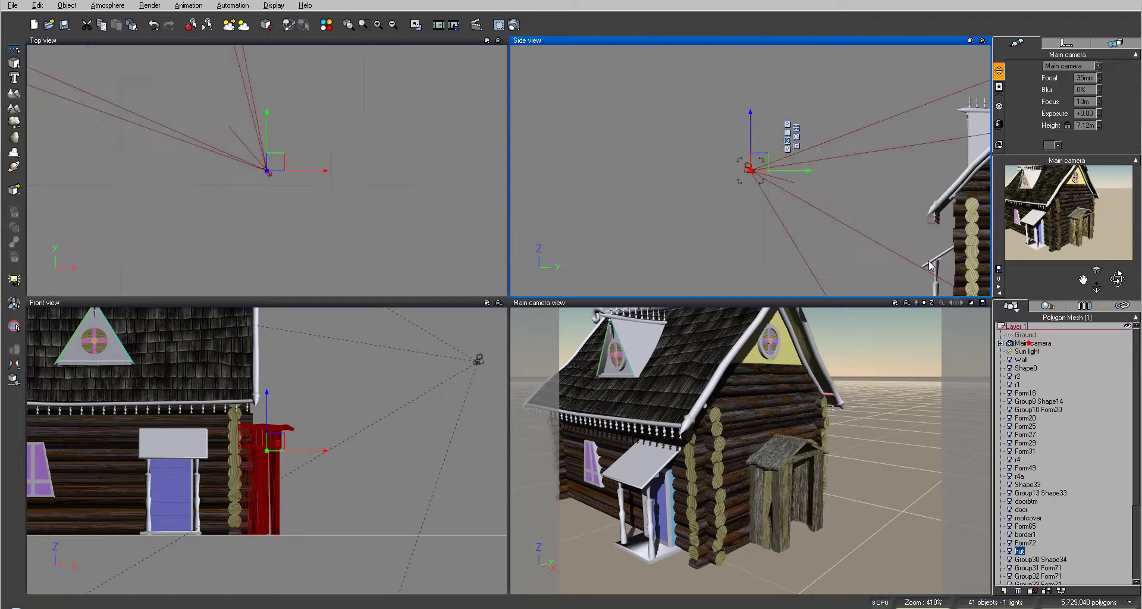
drag(757, 157, 863, 226)
right_drag(197, 107, 357, 244)
drag(416, 222, 313, 128)
right_drag(810, 210, 766, 101)
drag(751, 125, 701, 128)
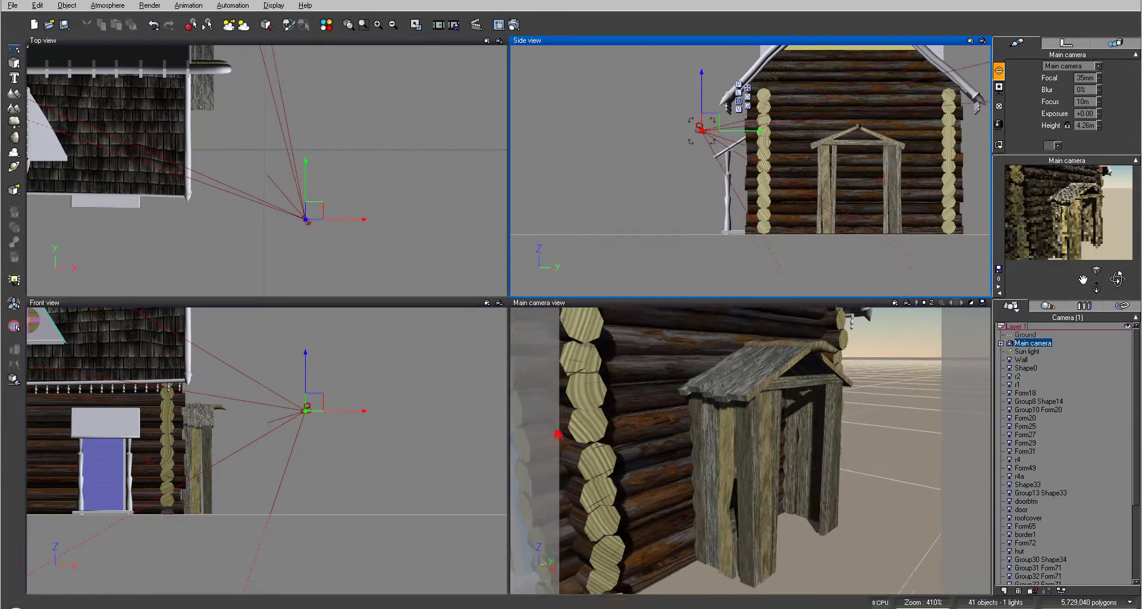
click(513, 25)
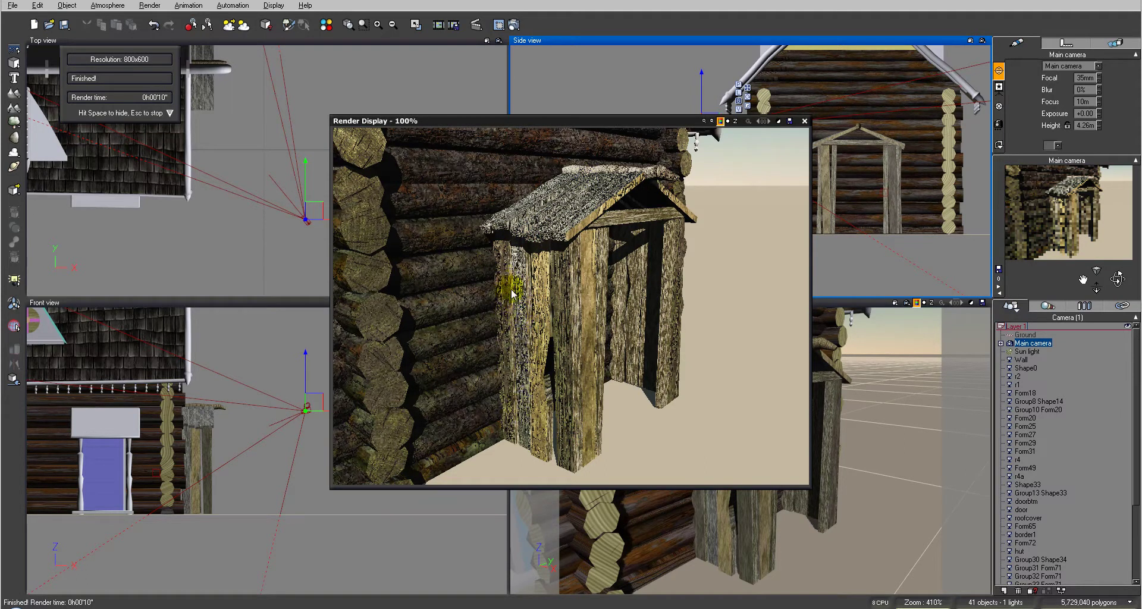
click(805, 122)
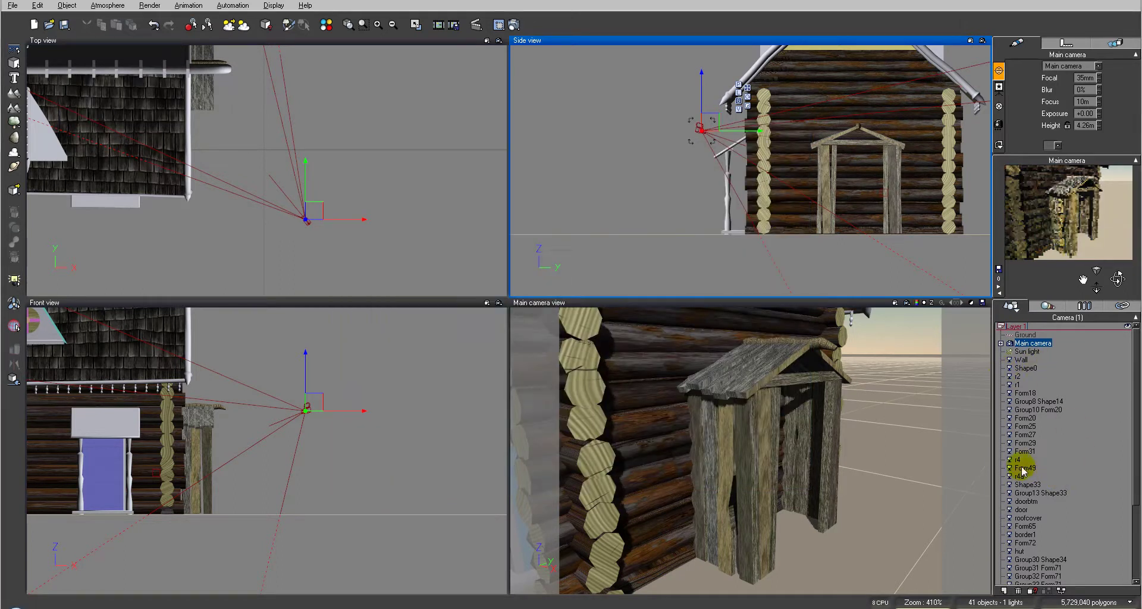
Add DirthLayer from the RussianModels_Aleks collection as a layer on the hut mesh's second material
click(1020, 551)
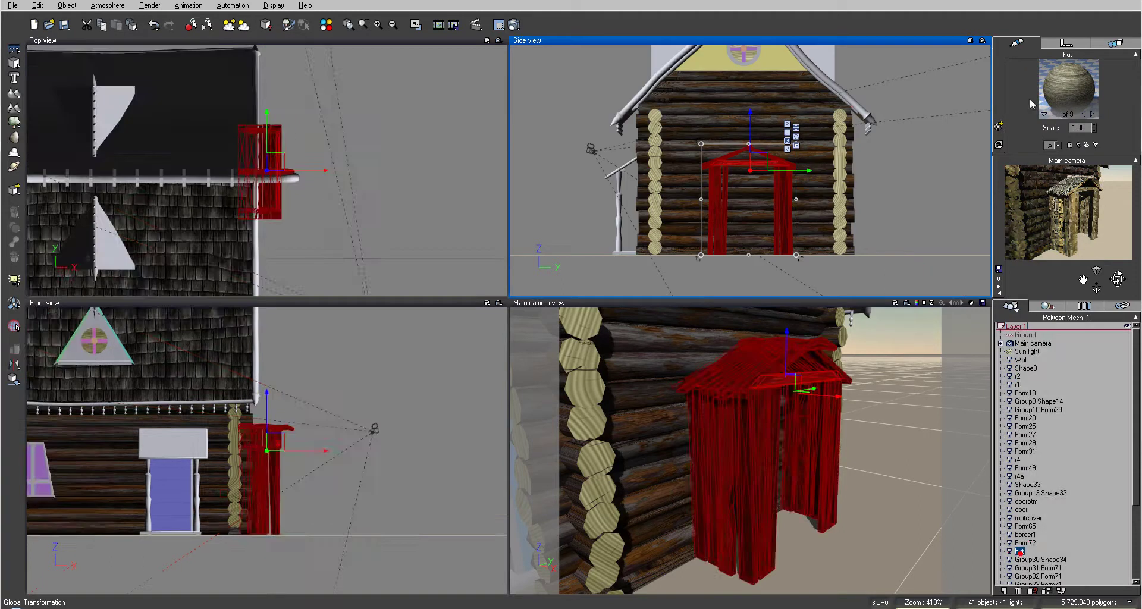
click(1080, 93)
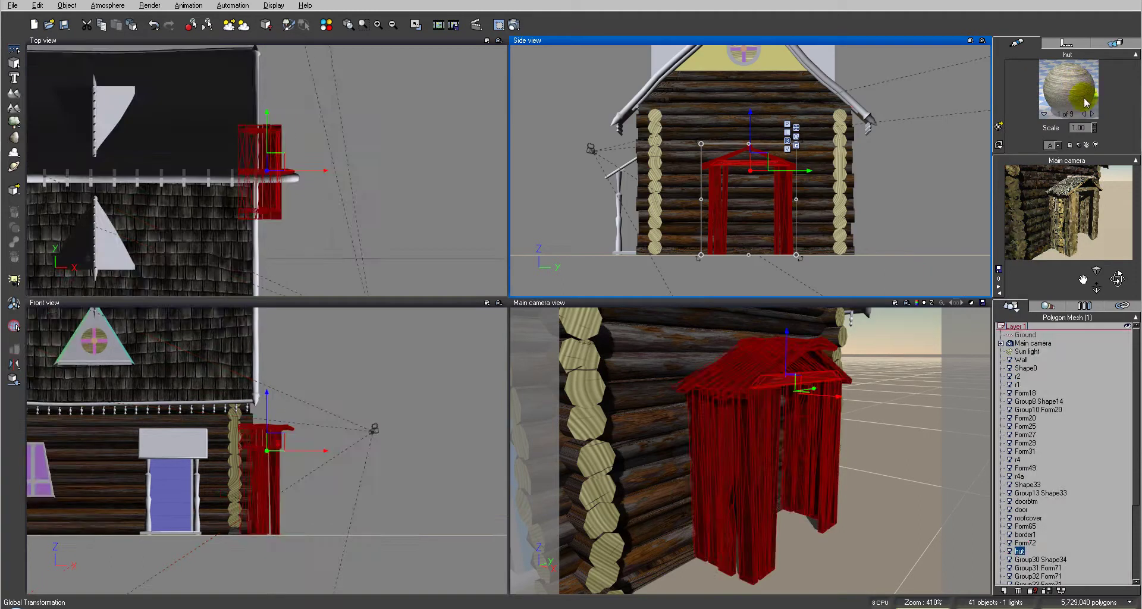
click(1092, 114)
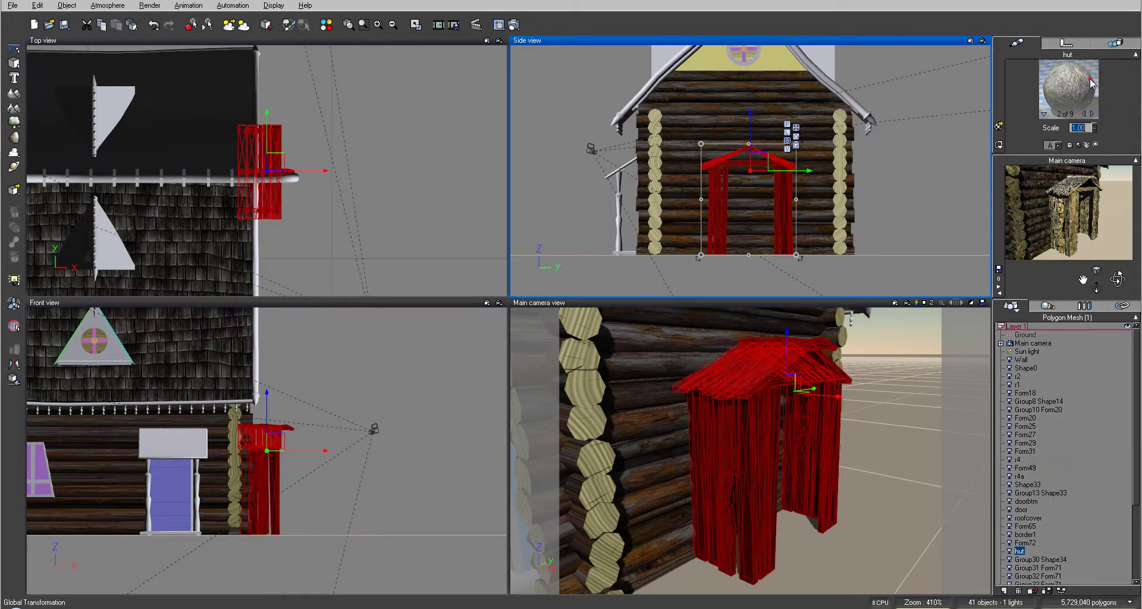
double_click(1092, 83)
click(512, 176)
click(414, 198)
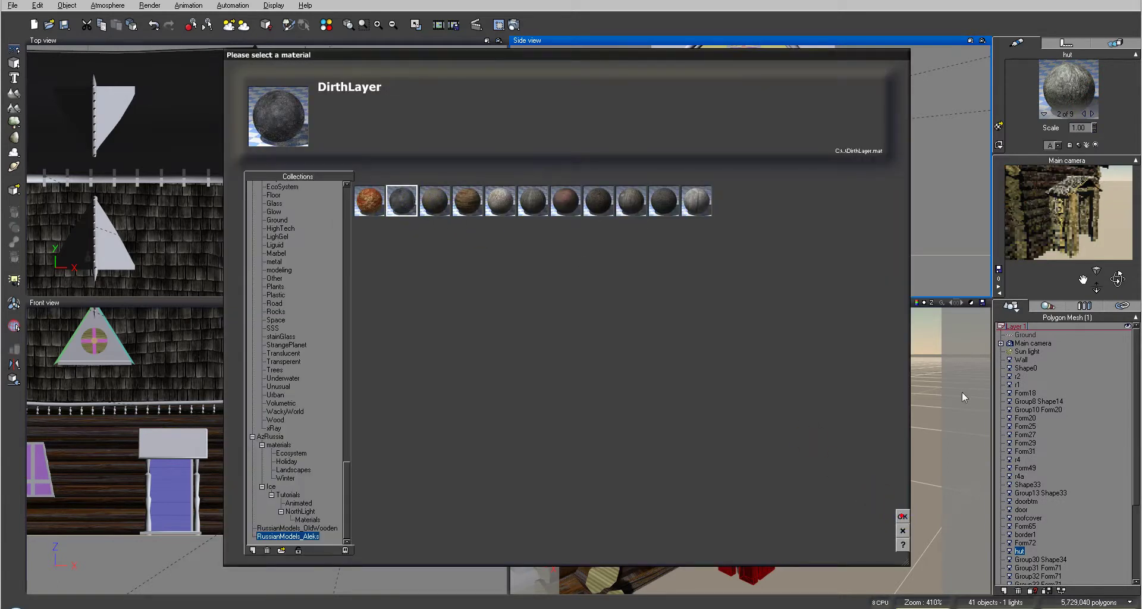
key(Return)
Add the DirthLayer material as a layer on the third and fourth materials of the hut mesh
click(1092, 114)
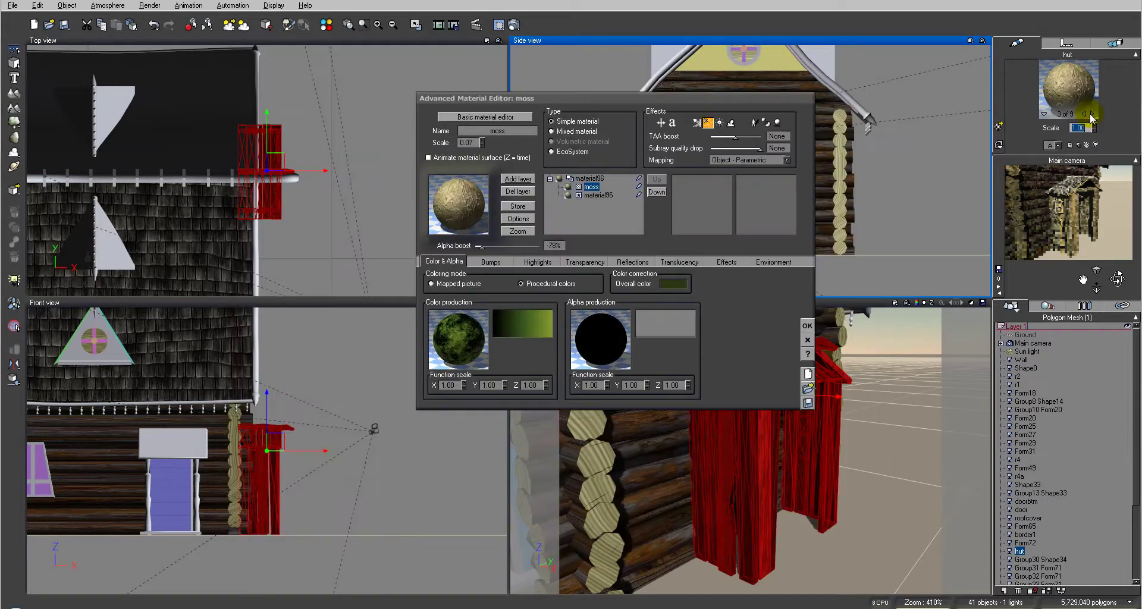
click(517, 178)
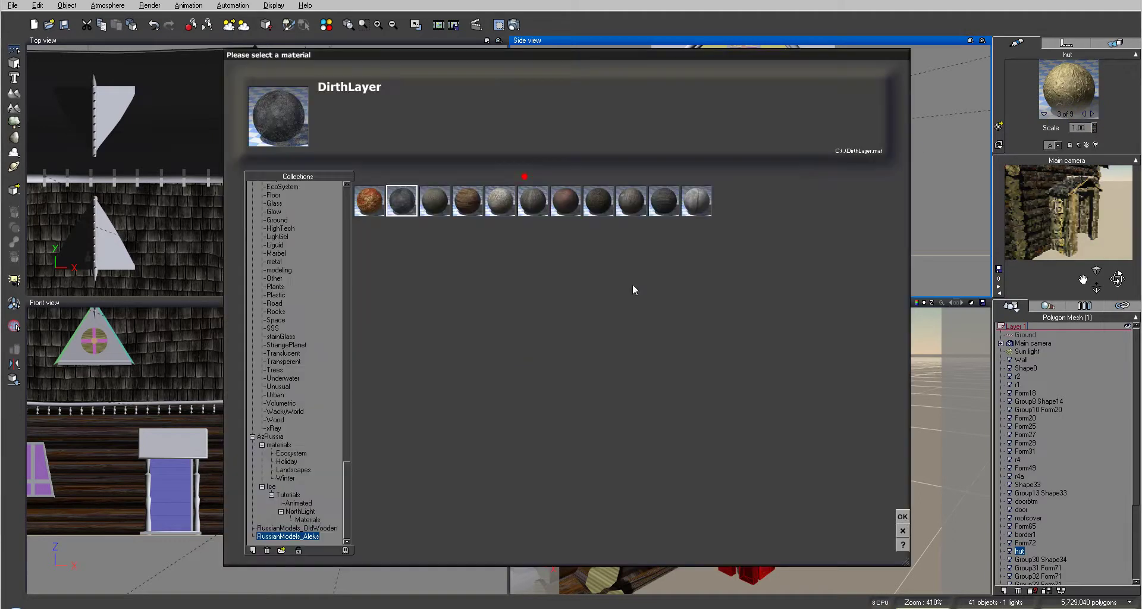
click(902, 517)
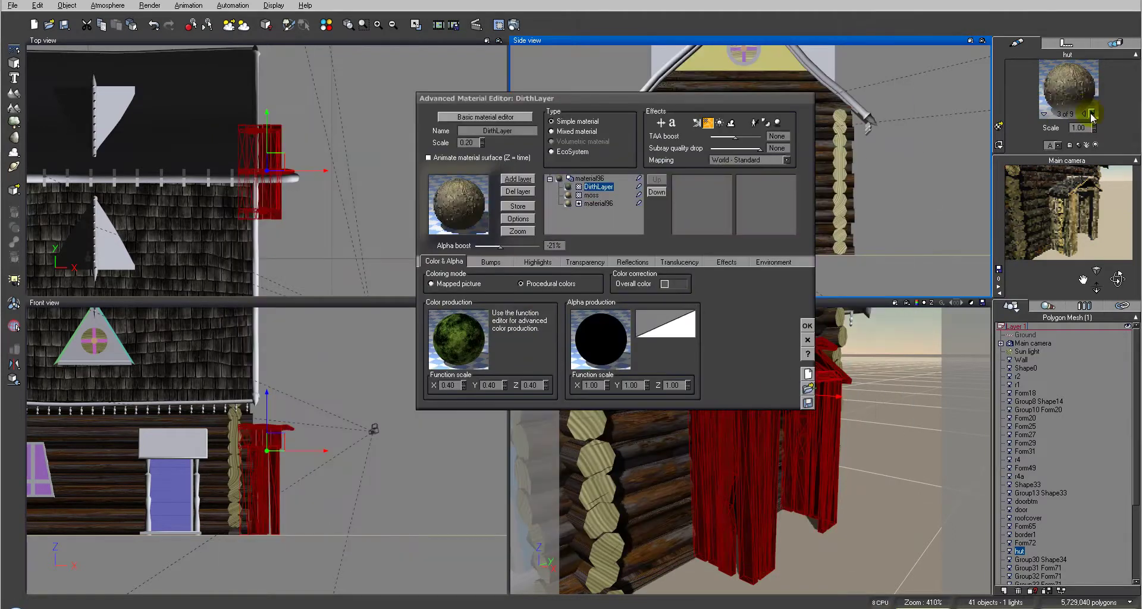
click(1091, 113)
click(518, 179)
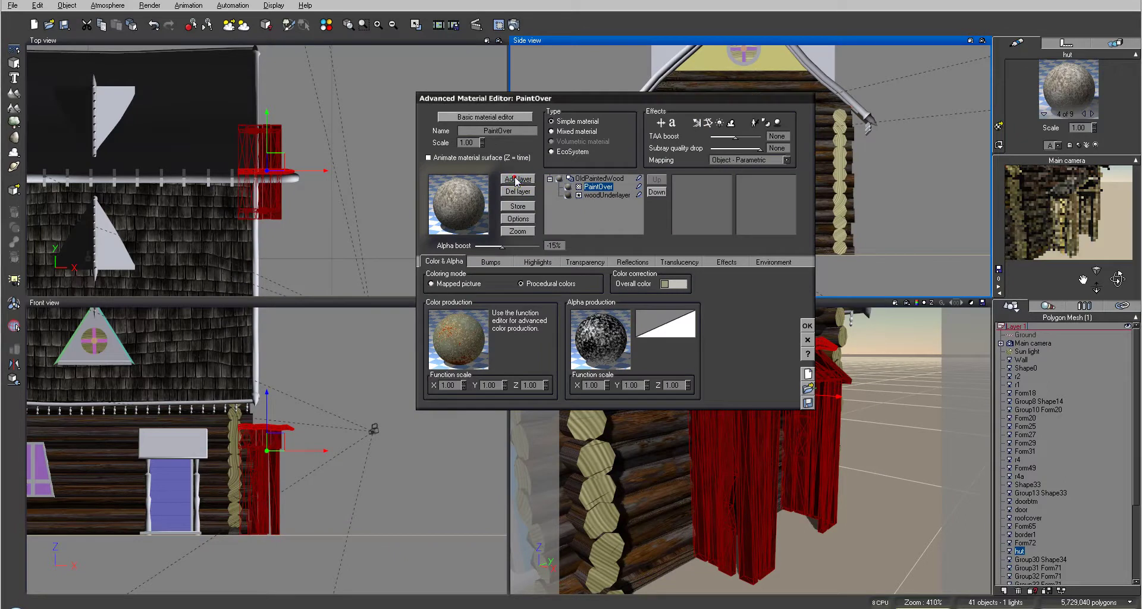
click(902, 516)
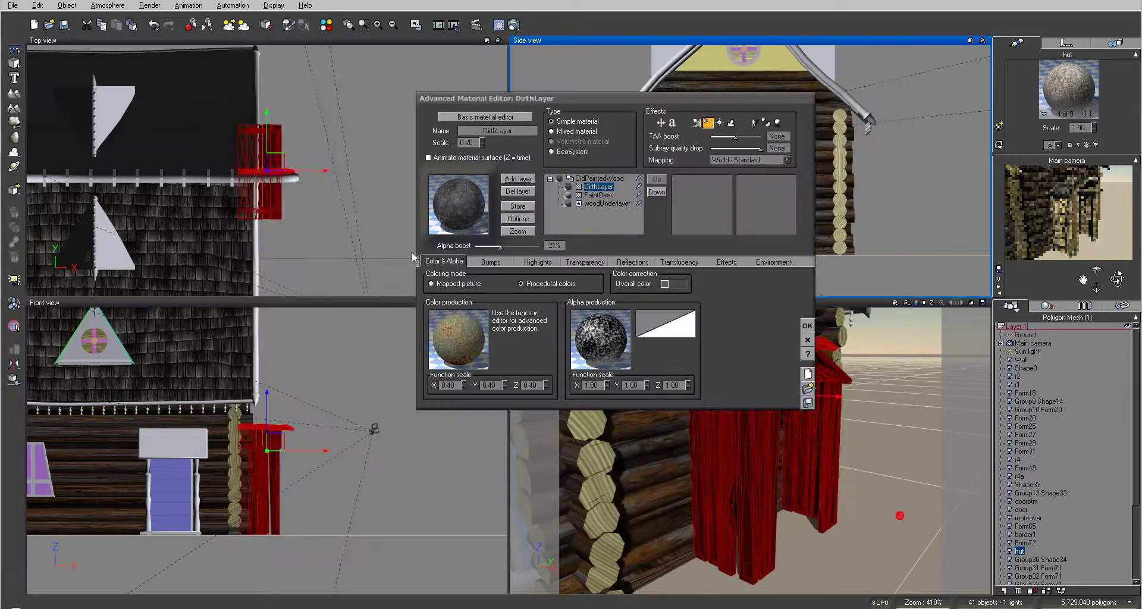
Add the DirthLayer material as a layer on the fifth and sixth materials of the hut mesh
click(1092, 114)
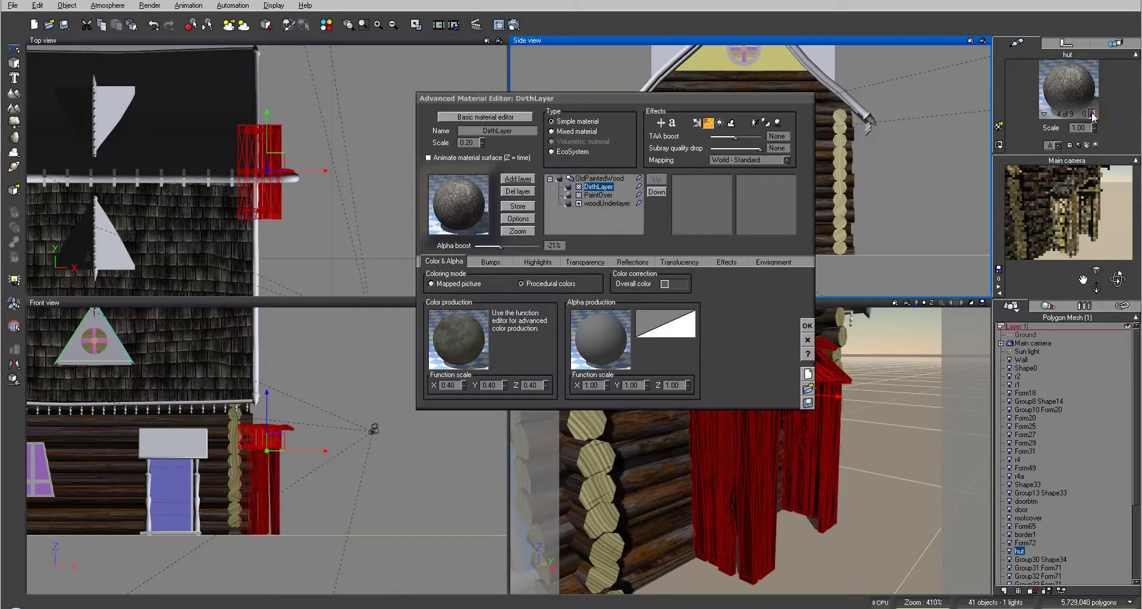
click(529, 178)
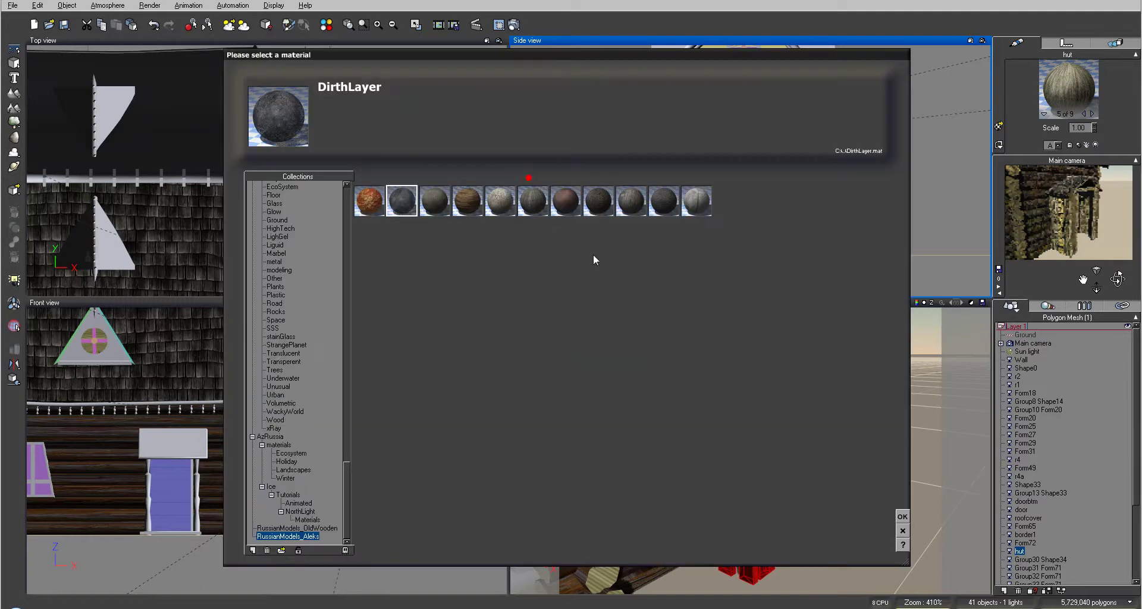
click(902, 517)
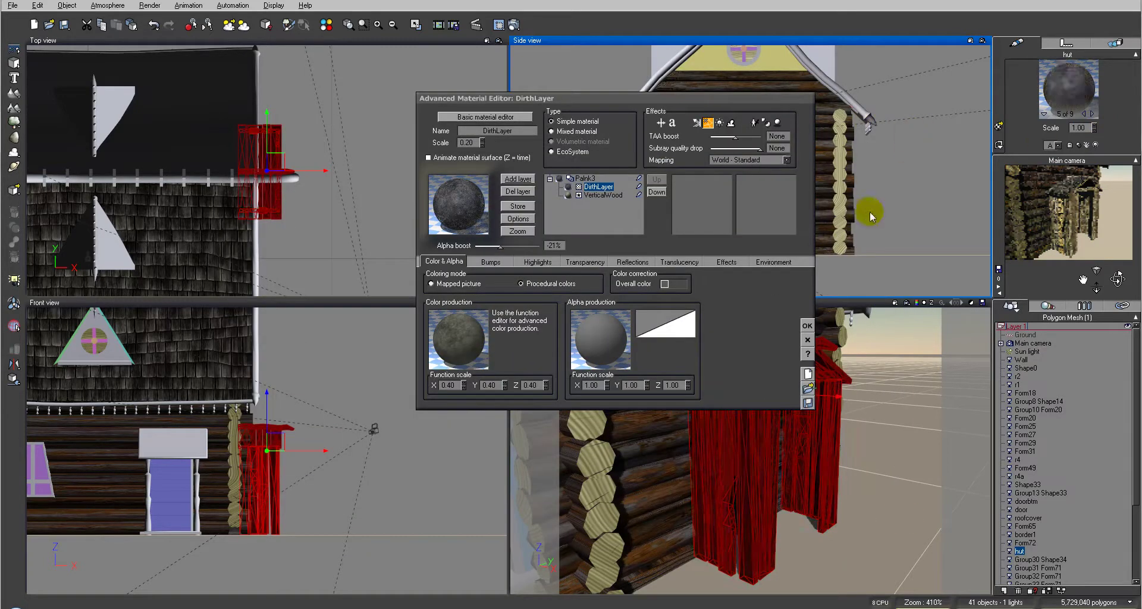
click(1093, 114)
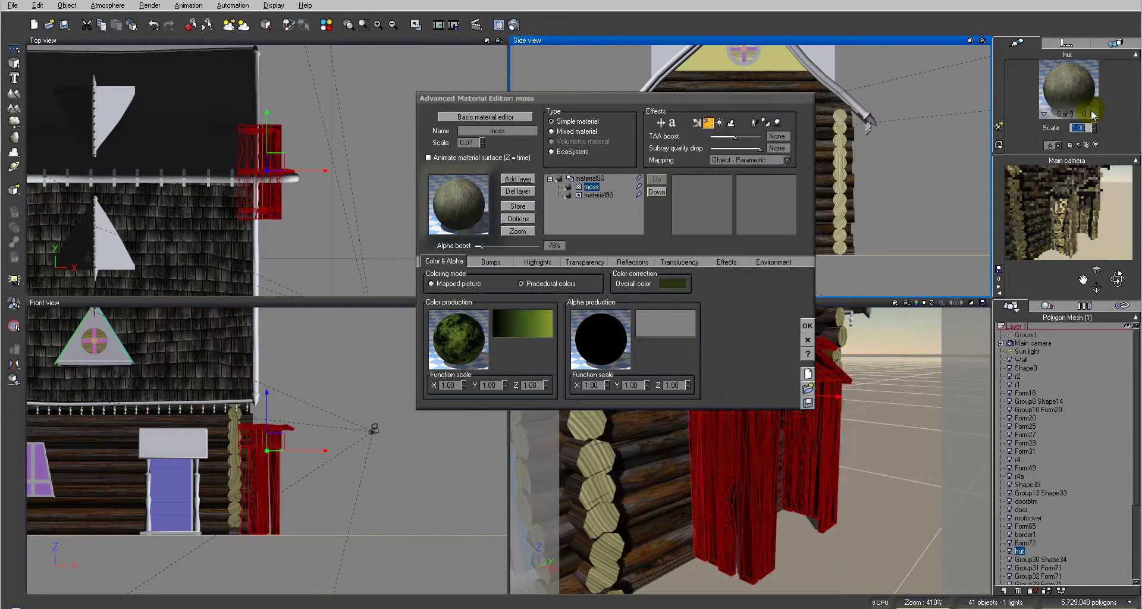
click(526, 180)
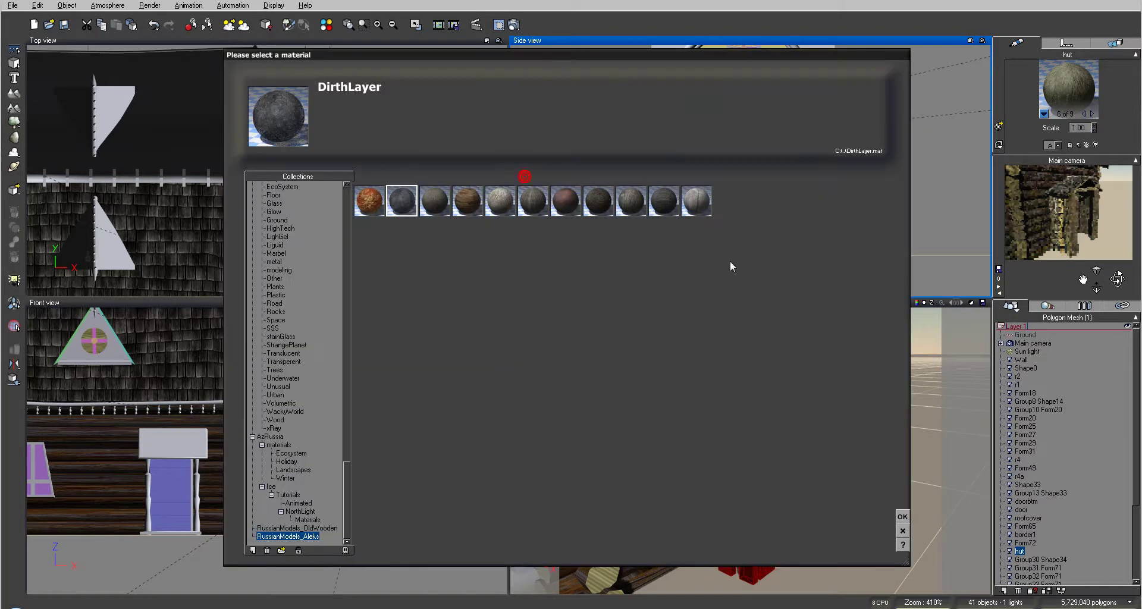
click(901, 515)
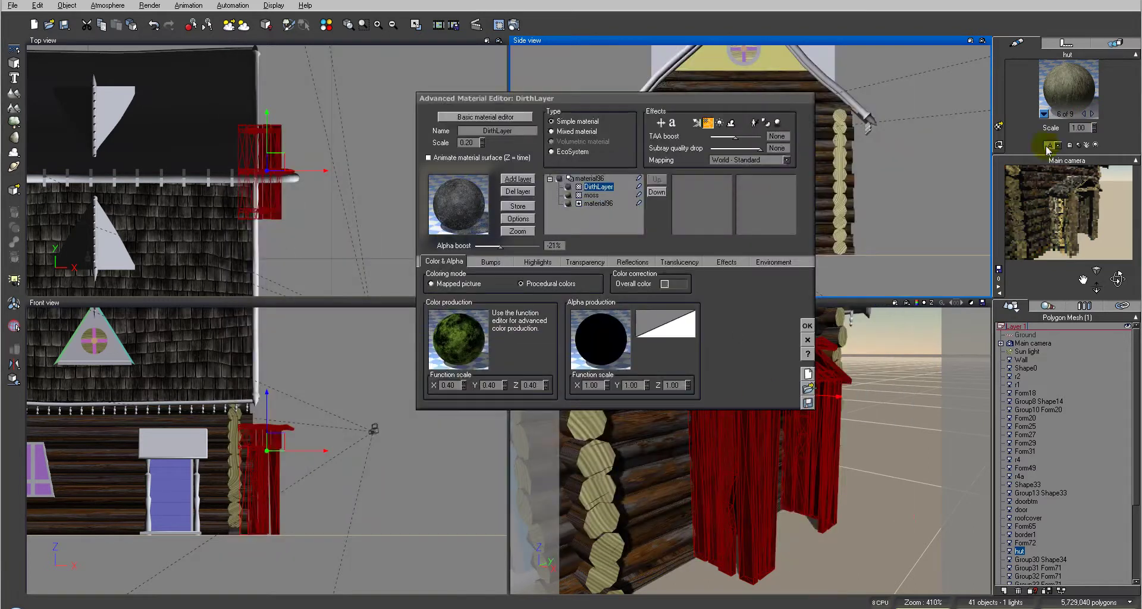
Add the DirthLayer material as a layer on the seventh and eighth materials of the hut mesh
click(1092, 114)
click(519, 179)
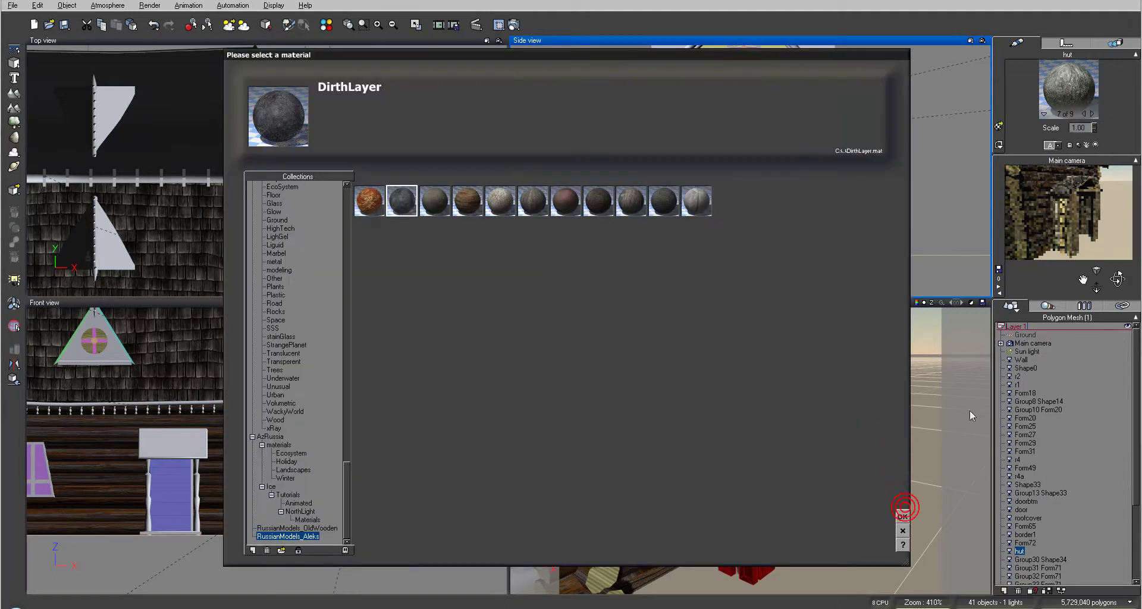
click(903, 516)
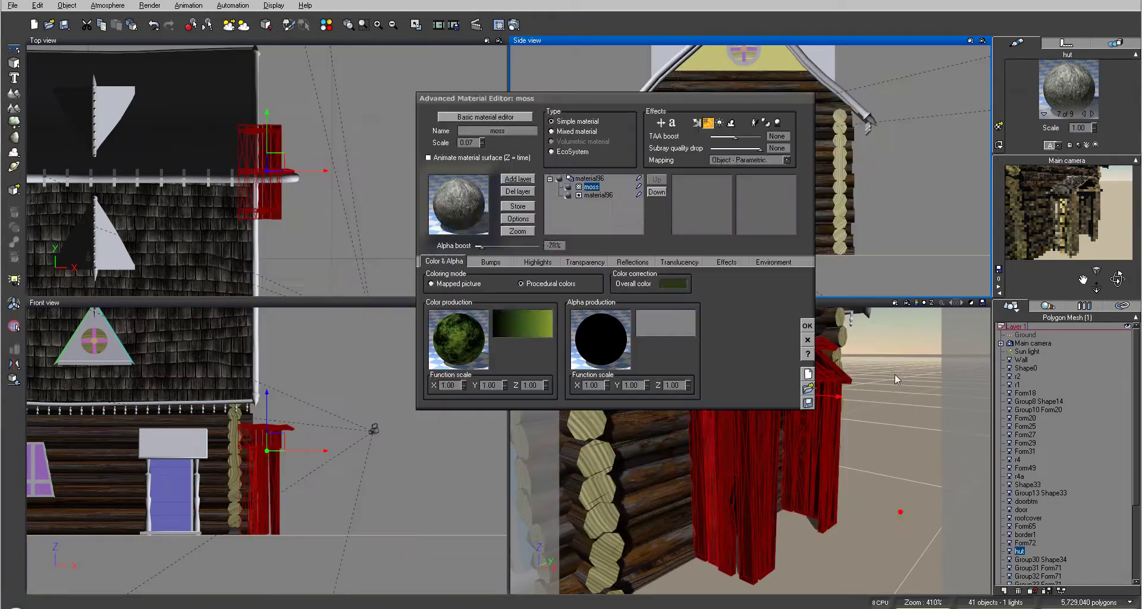
click(1092, 113)
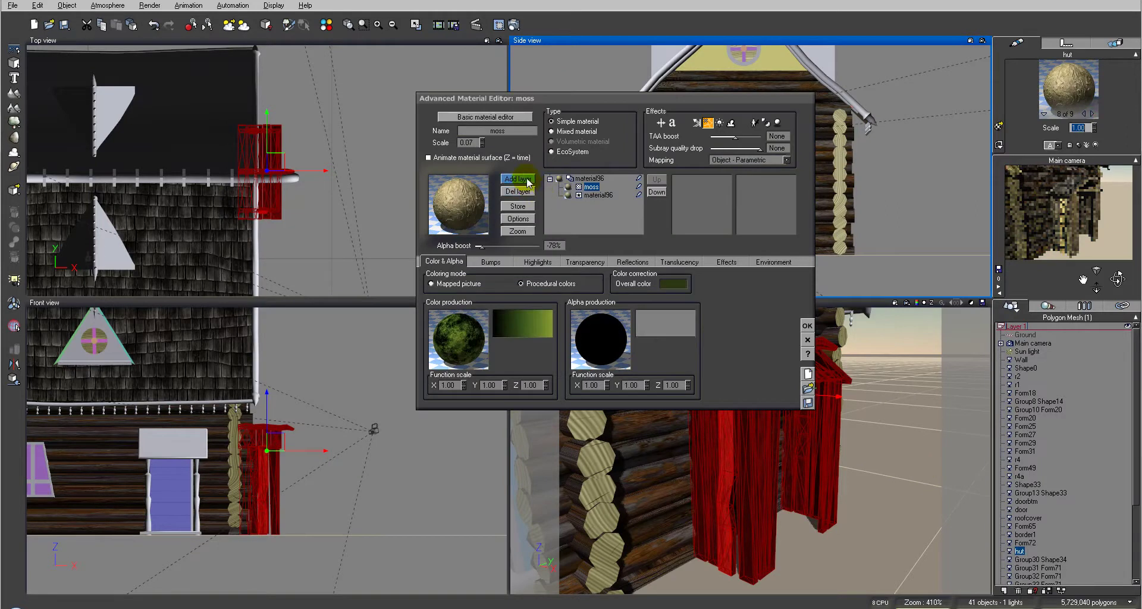
click(526, 178)
click(903, 516)
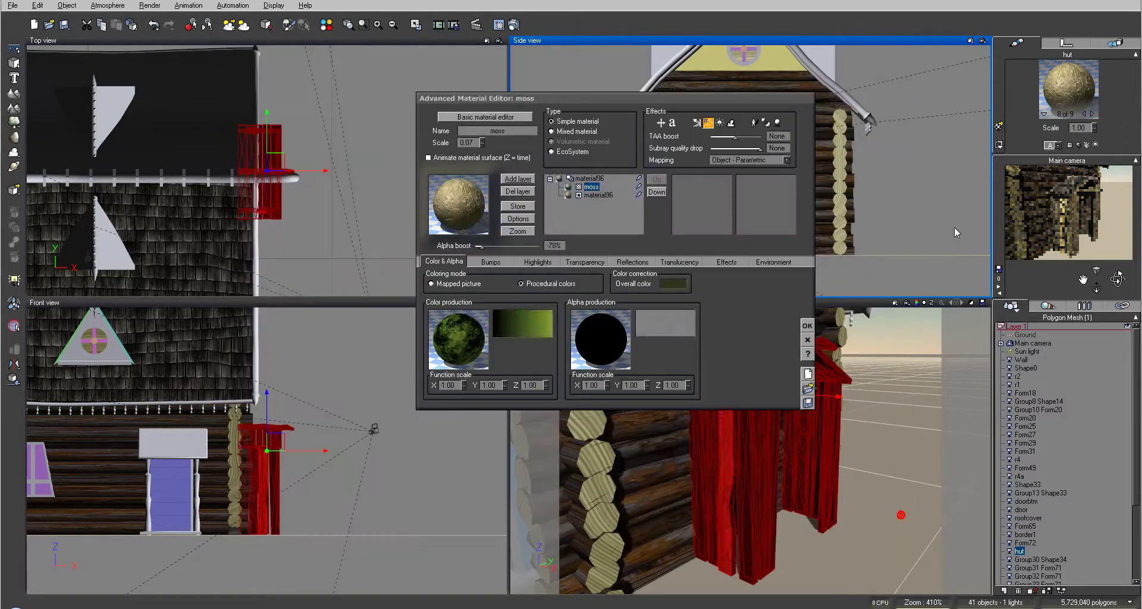
Add a DirthLayer layer to the hut mesh's ninth material and render the porch close-up
click(1092, 114)
click(515, 177)
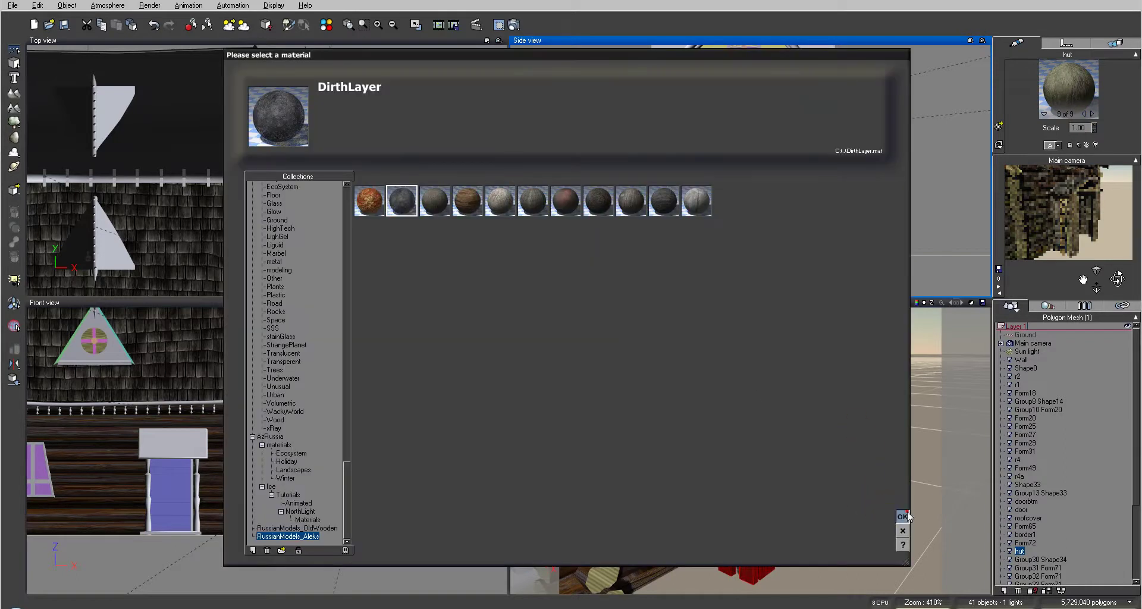
click(905, 514)
click(806, 327)
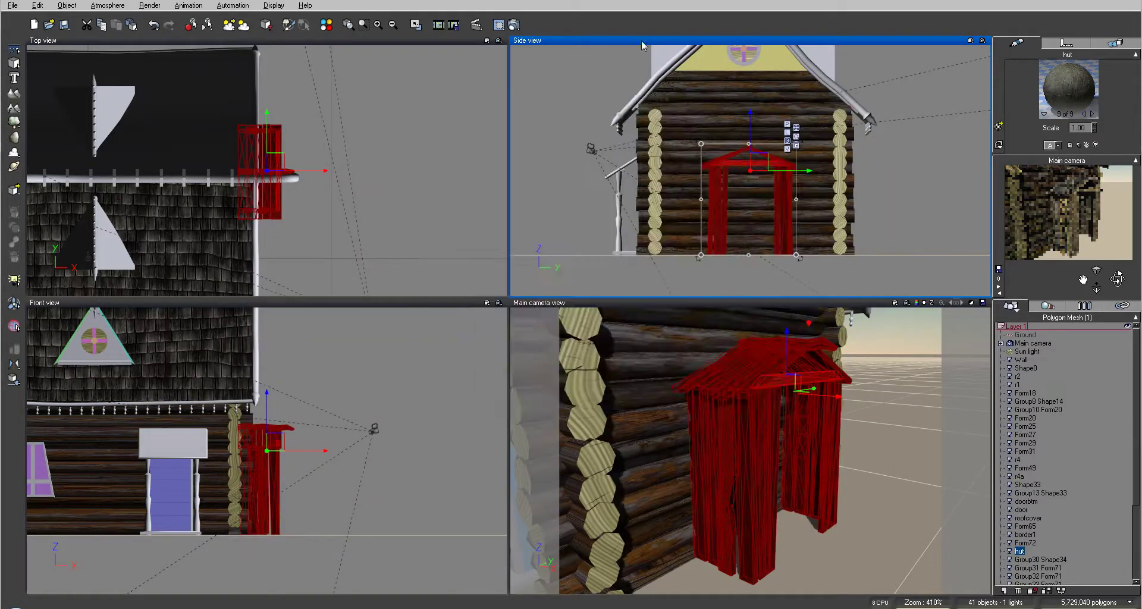
click(514, 25)
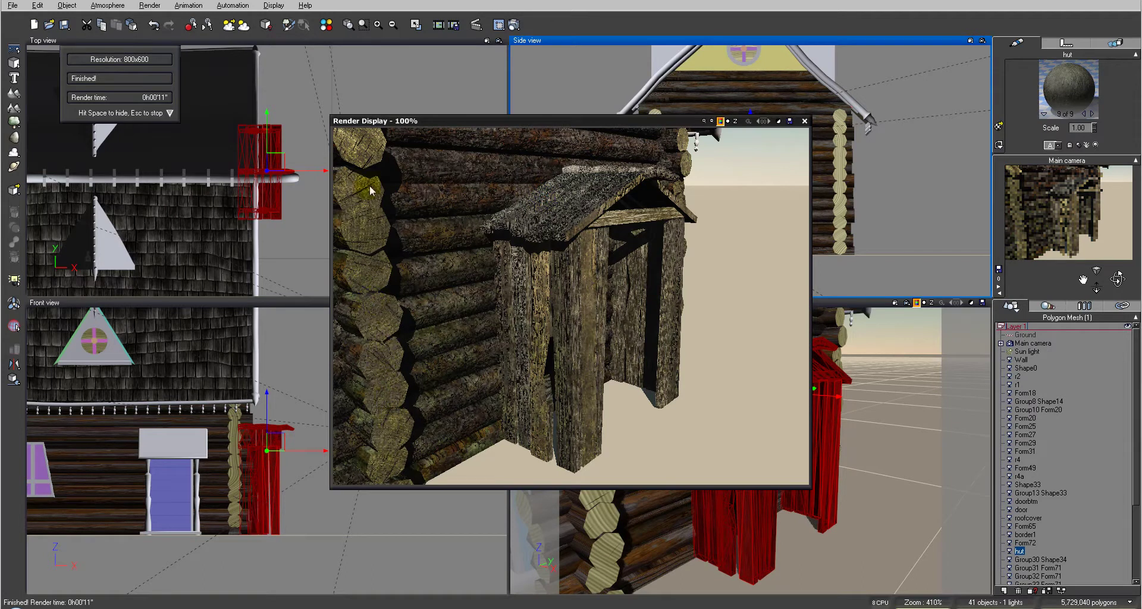
click(803, 122)
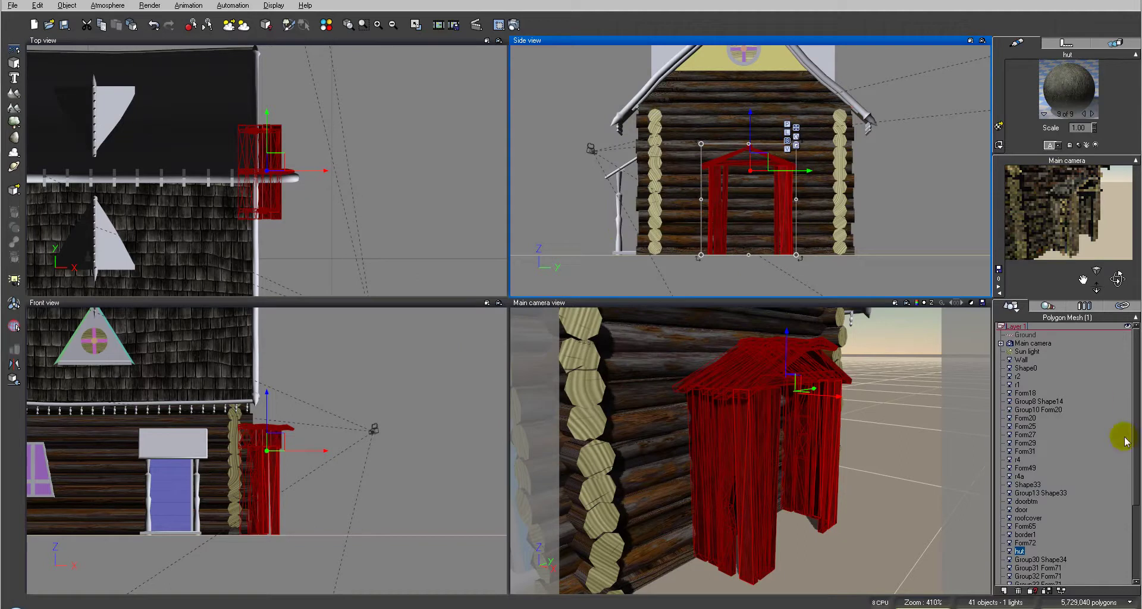
Pull the main camera back from the porch to a height of about 5.16 m to take in the whole house
click(1045, 343)
drag(757, 154, 592, 165)
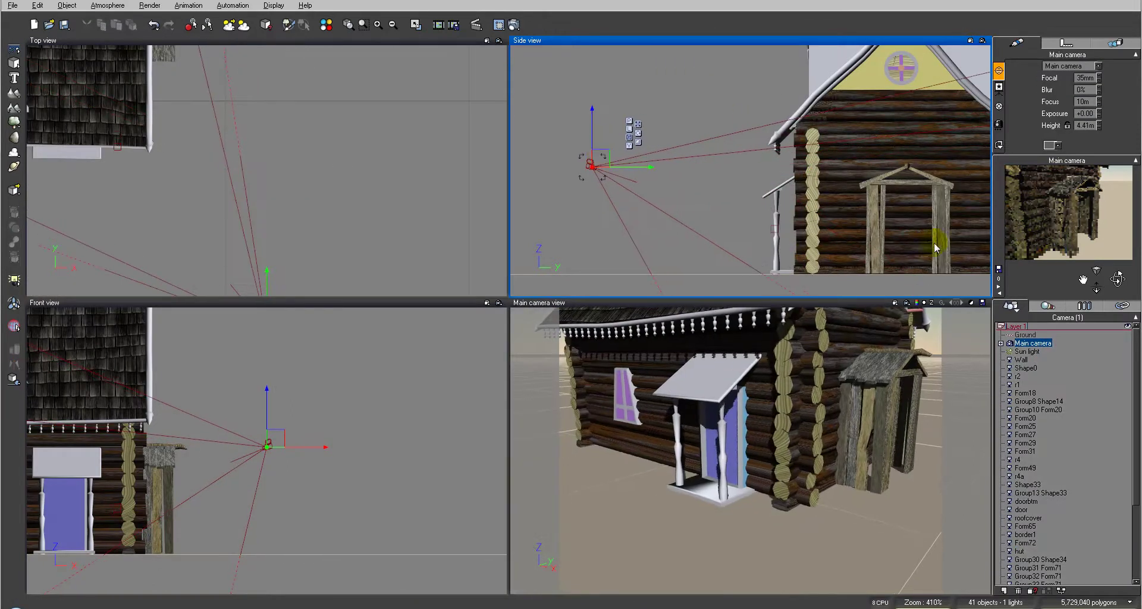
right_drag(549, 385, 549, 438)
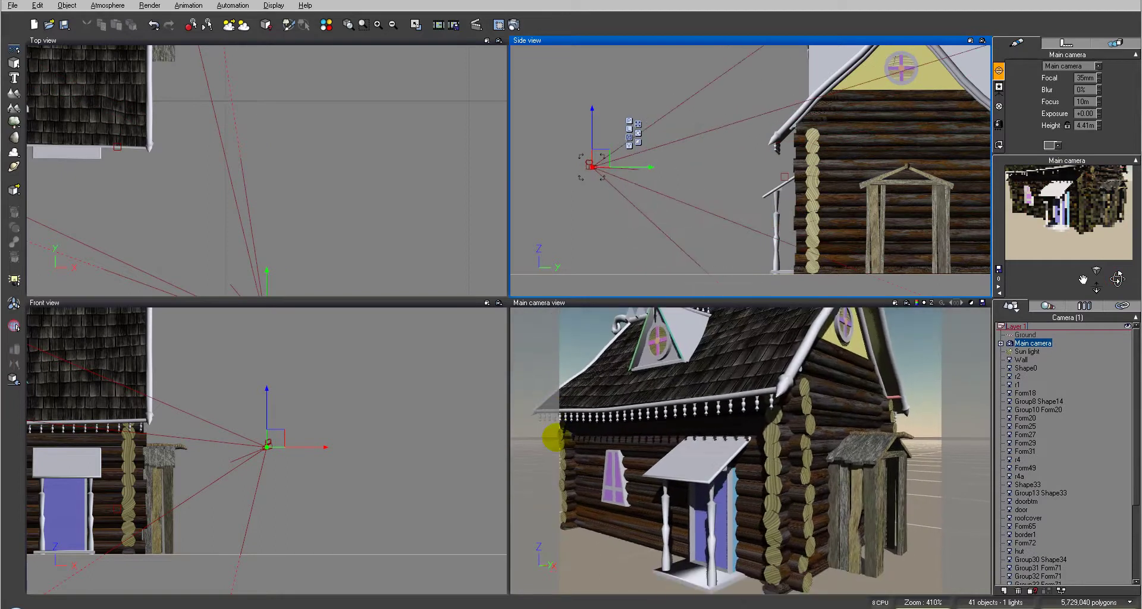
scroll(692, 165, down, 3)
drag(692, 161, 585, 156)
scroll(645, 165, down, 1)
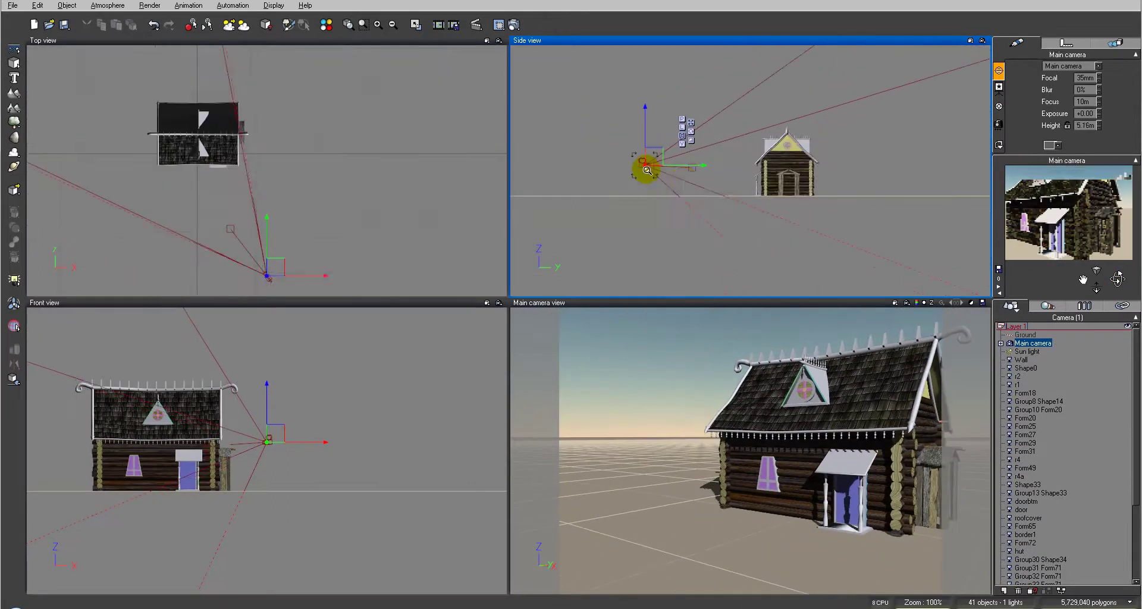
Turn the main camera and move it closer to frame the house corner with both porches, and render the view
right_drag(643, 439, 561, 439)
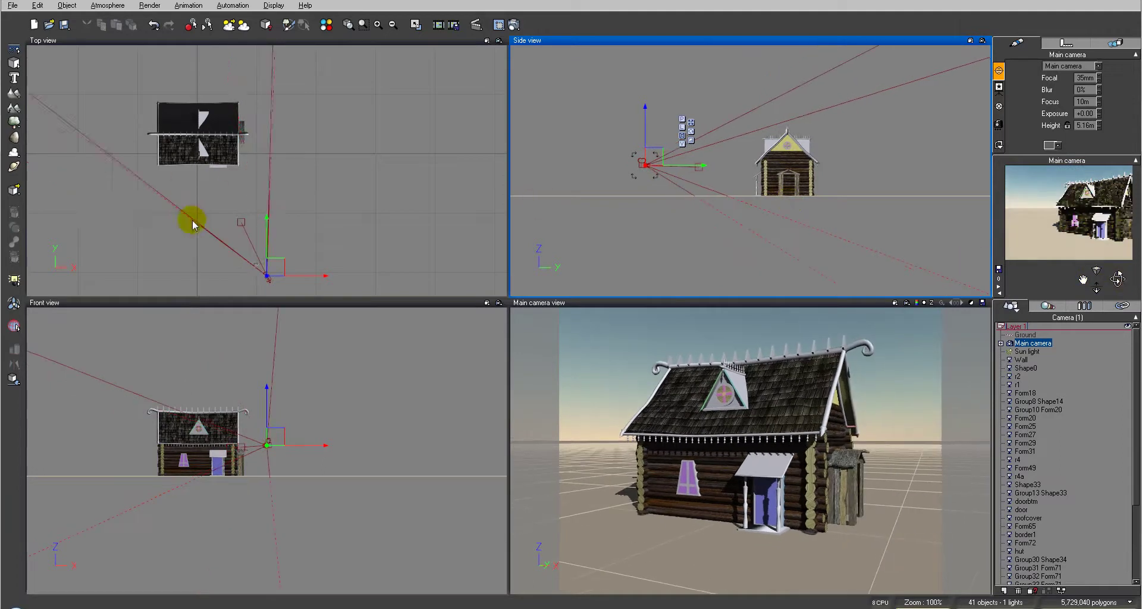
right_drag(324, 231, 306, 200)
drag(266, 235, 291, 189)
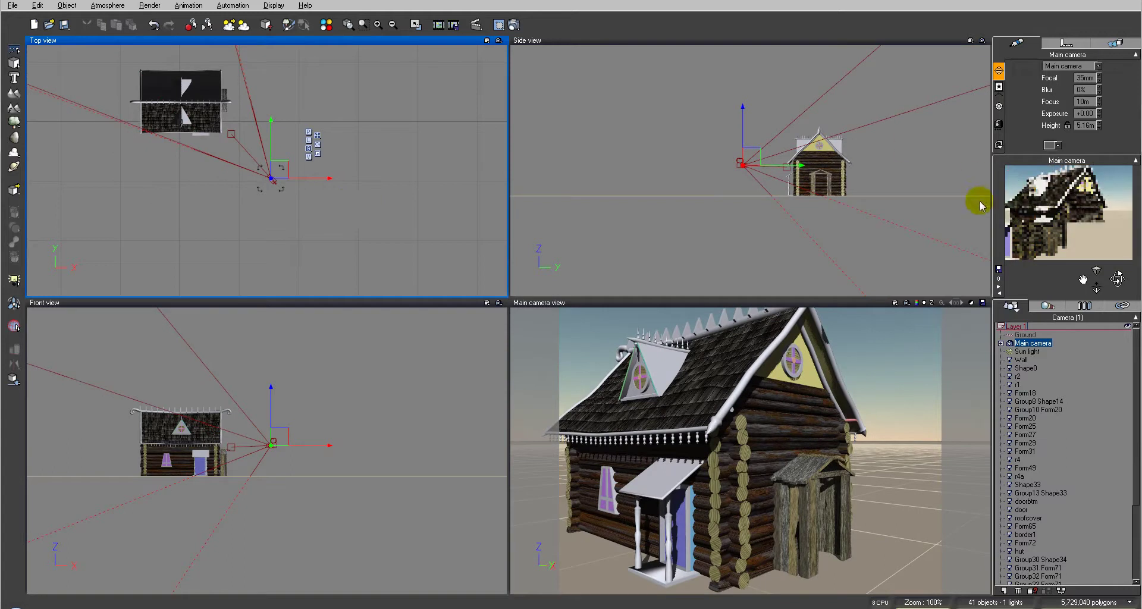
drag(1117, 279, 1118, 278)
right_drag(550, 439, 557, 439)
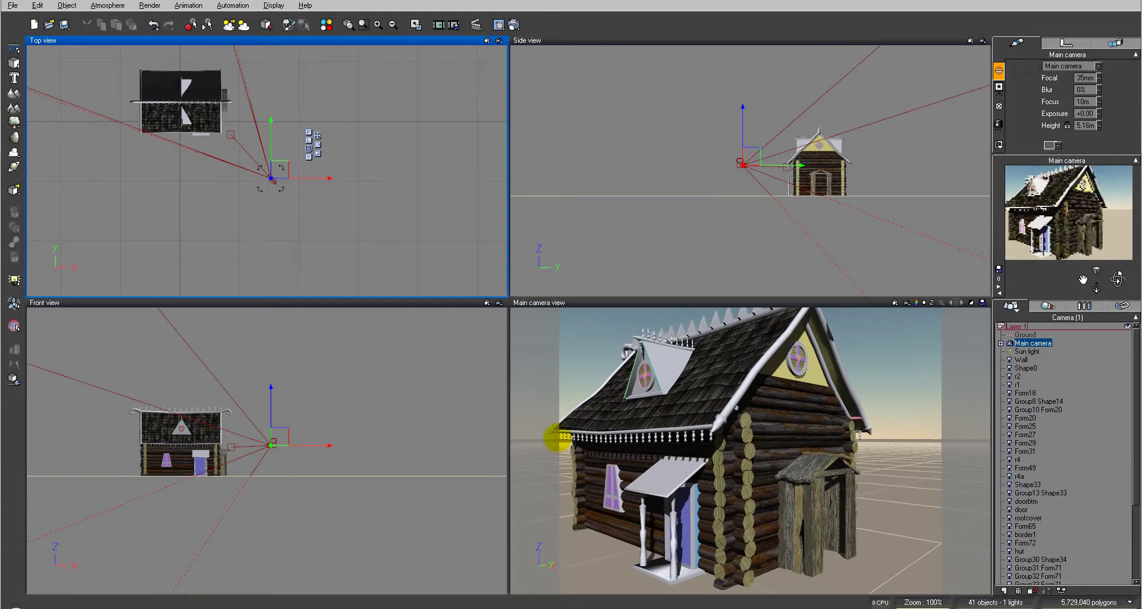
click(509, 25)
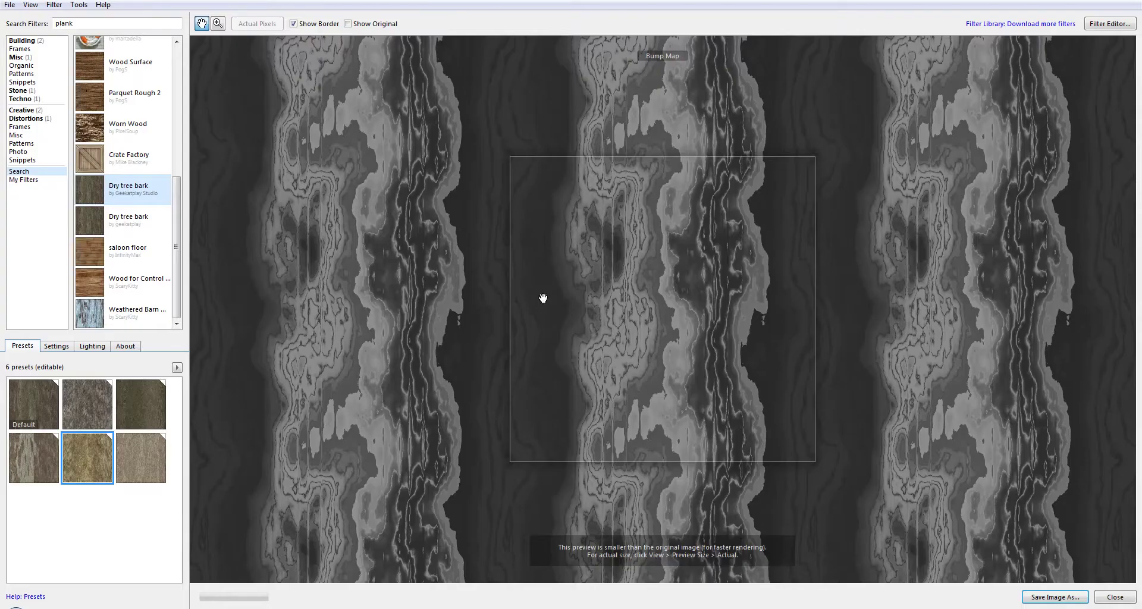
Switch to Filter Forge and search the filters for plank
click(108, 24)
text(plank)
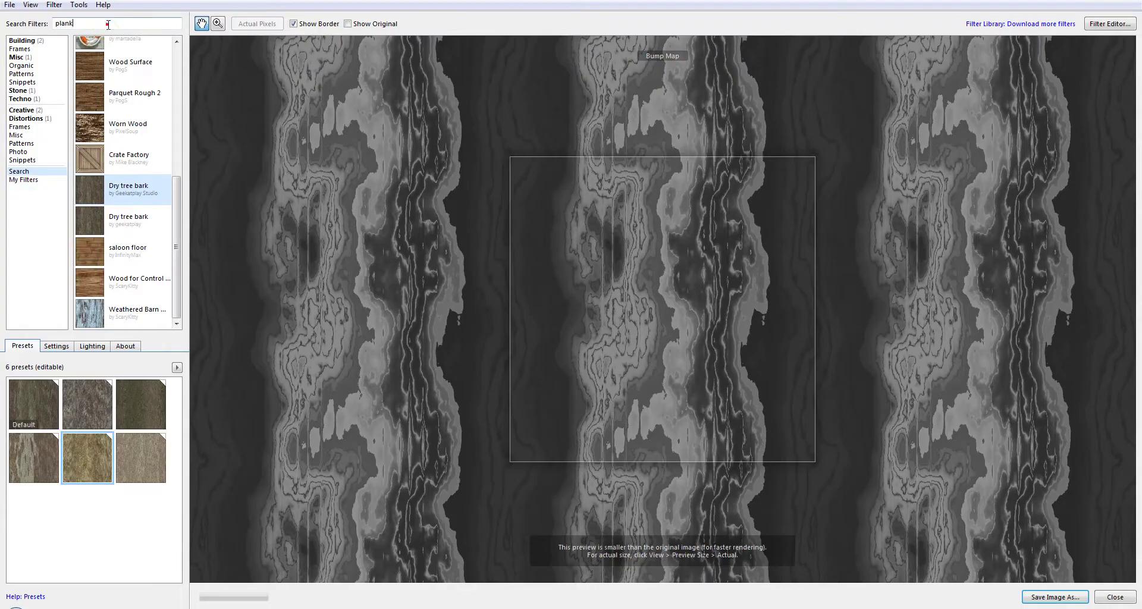
double_click(107, 24)
text(plank)
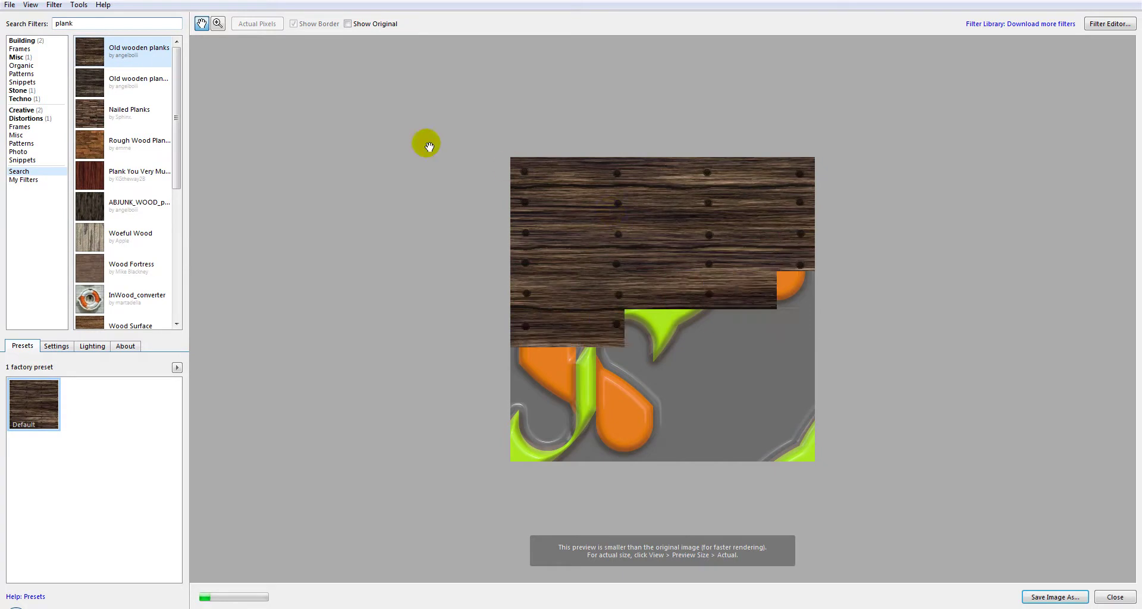
Choose the second Old wooden planks filter and turn on its seamless tiling
click(121, 82)
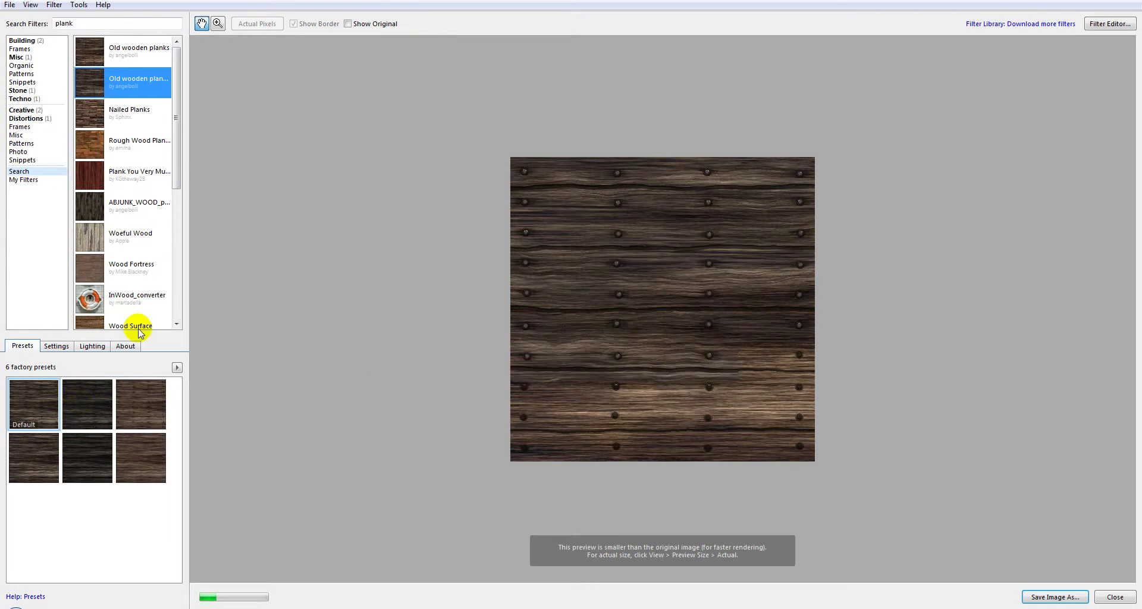
click(56, 346)
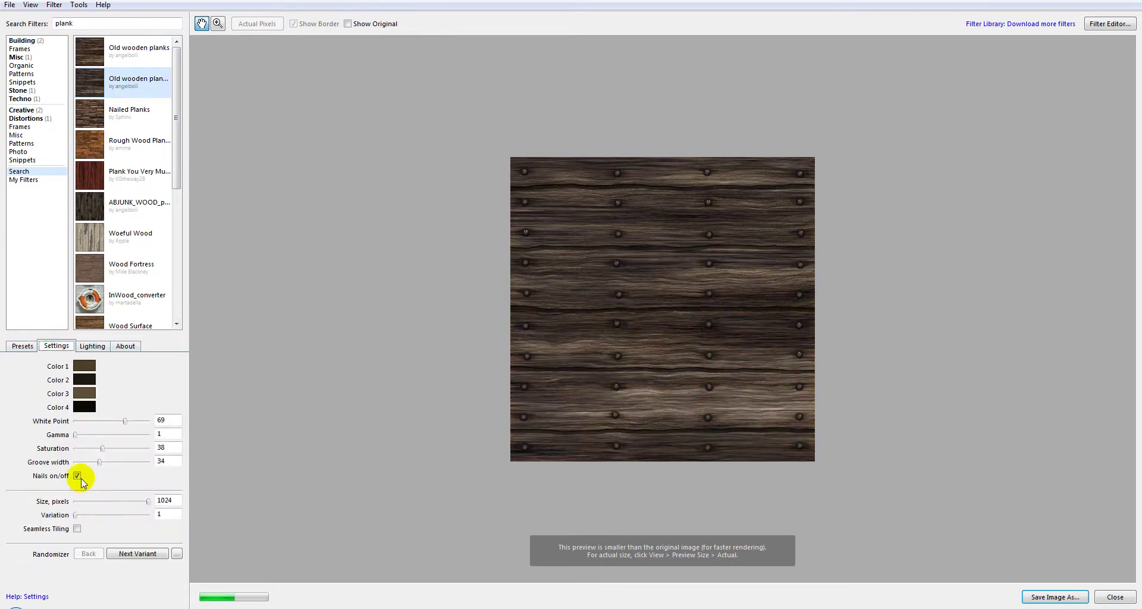
click(76, 528)
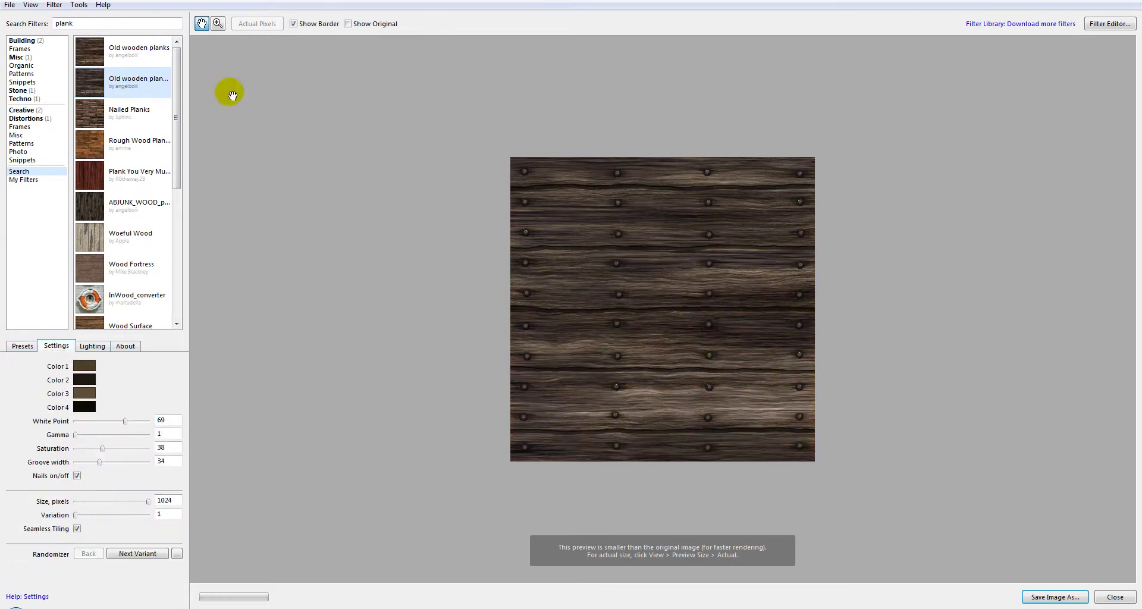
Render the planks filter's diffuse map and save it as JPEG plank_d in the Hexagon folder
click(54, 5)
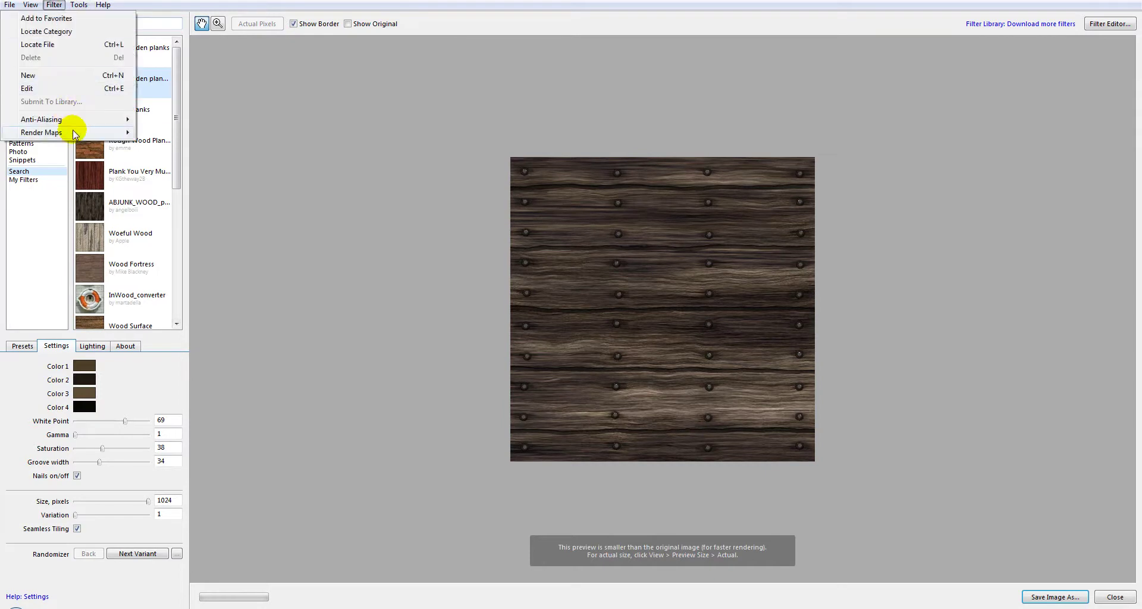
mouse_move(75, 133)
click(303, 150)
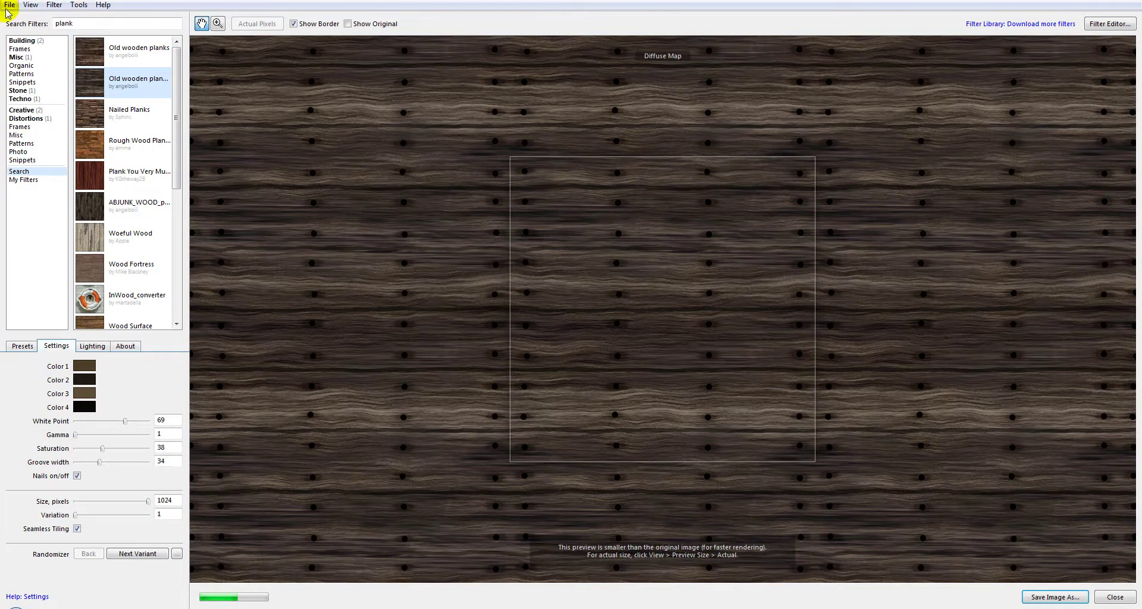
click(7, 6)
click(89, 79)
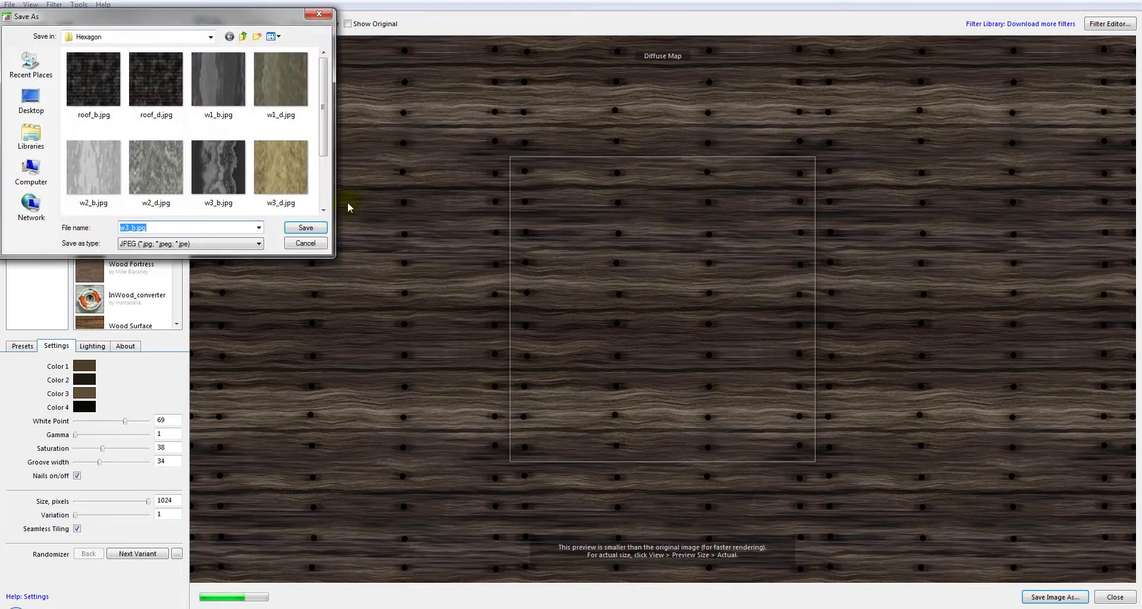
text(plank_d)
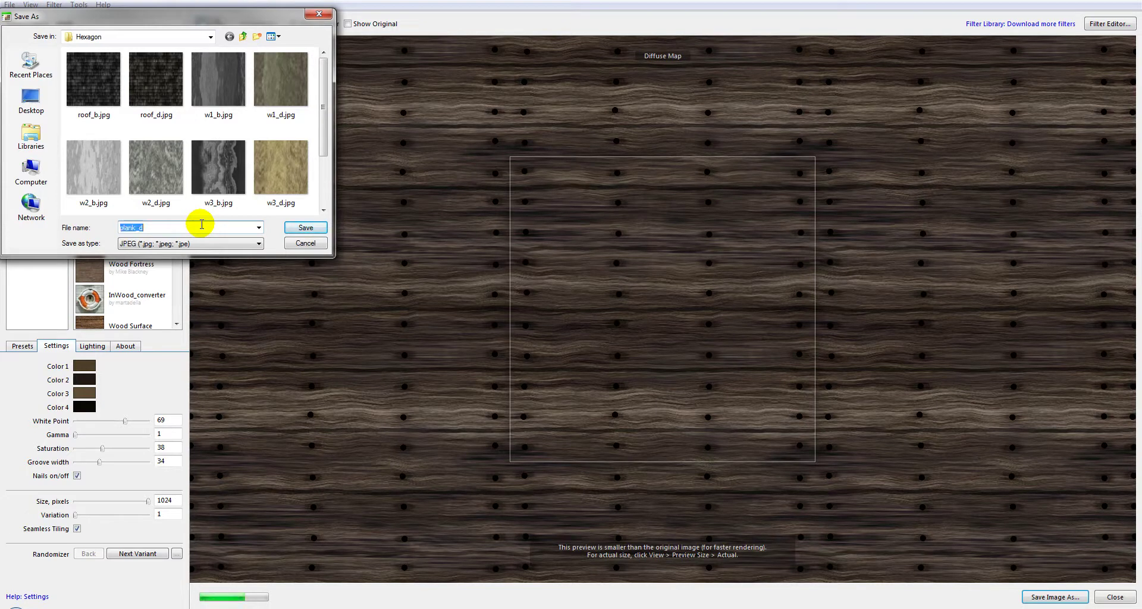
key(Return)
click(575, 323)
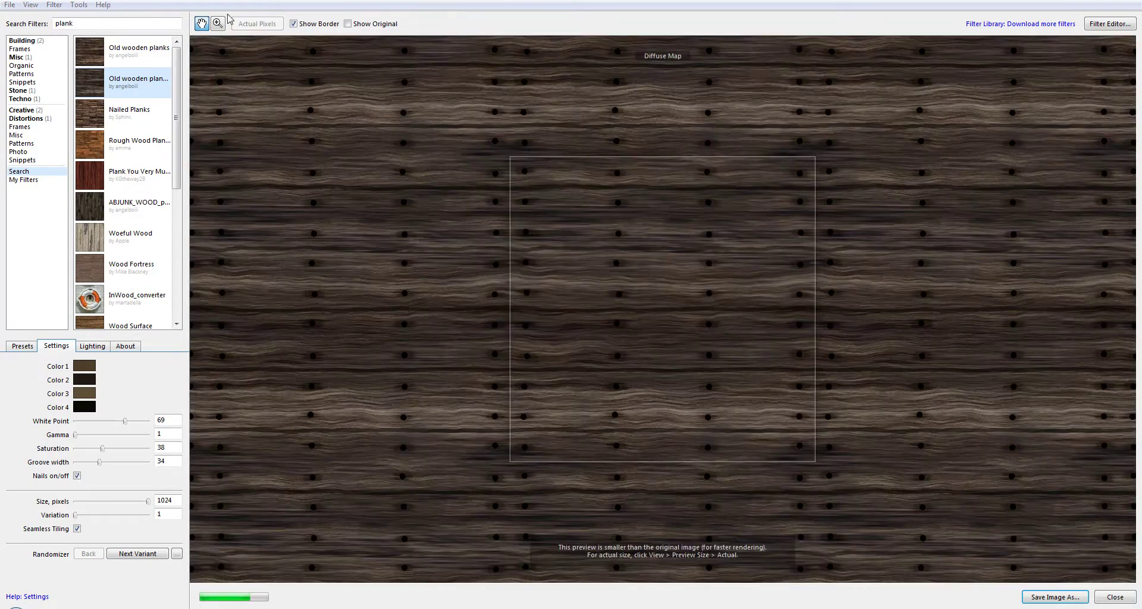
Render the planks filter's bump map and save it as plank_b.jpg in the Hexagon folder
click(54, 5)
mouse_move(119, 132)
click(172, 164)
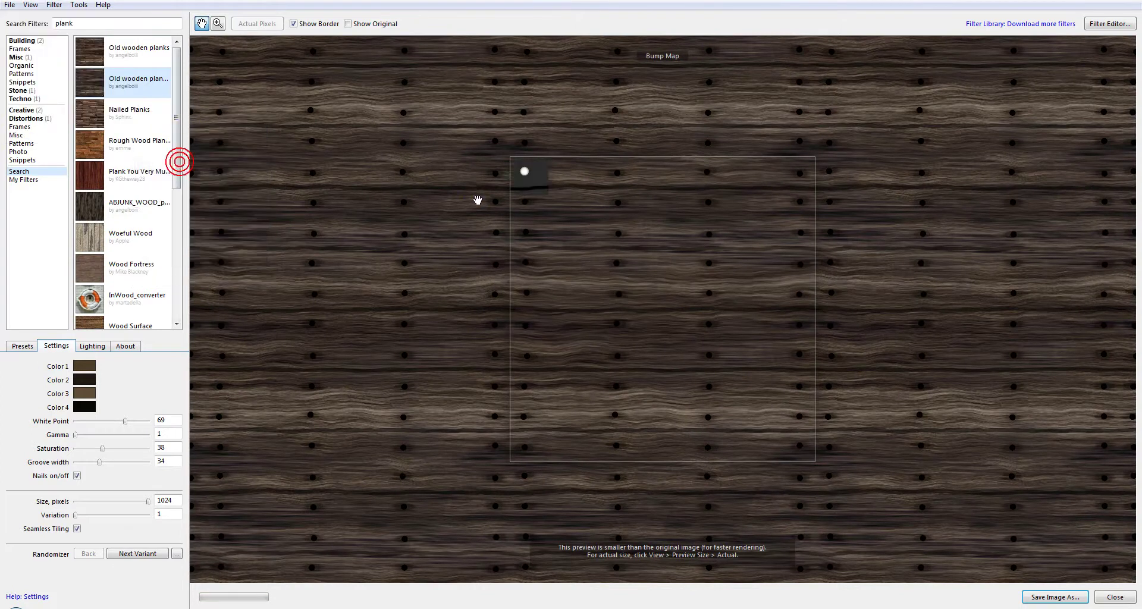
click(9, 5)
click(48, 80)
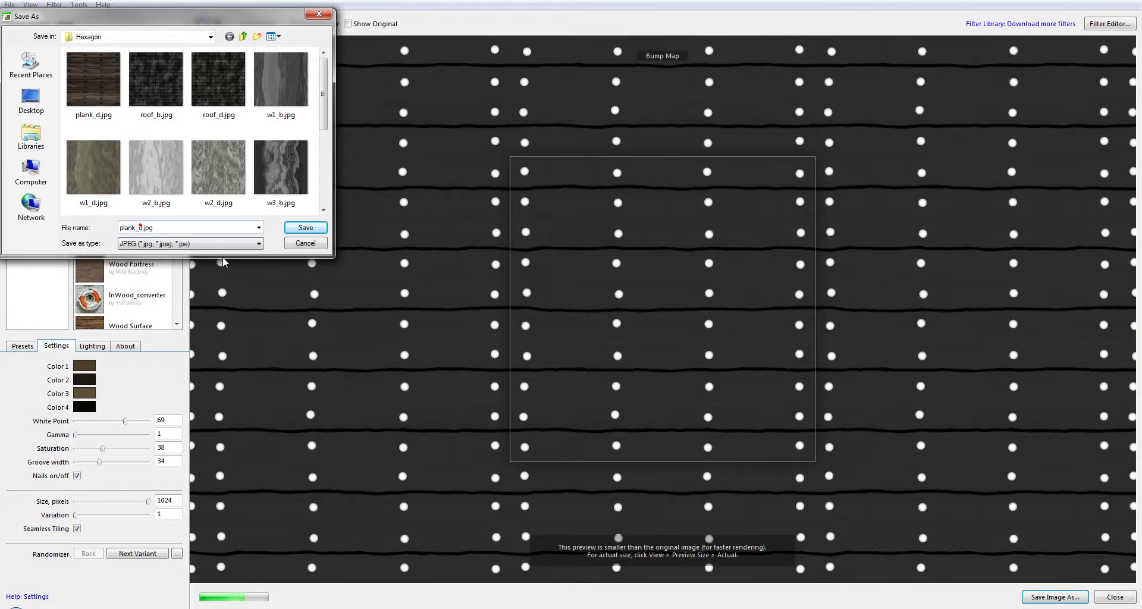
key(BackSpace)
click(306, 228)
click(577, 327)
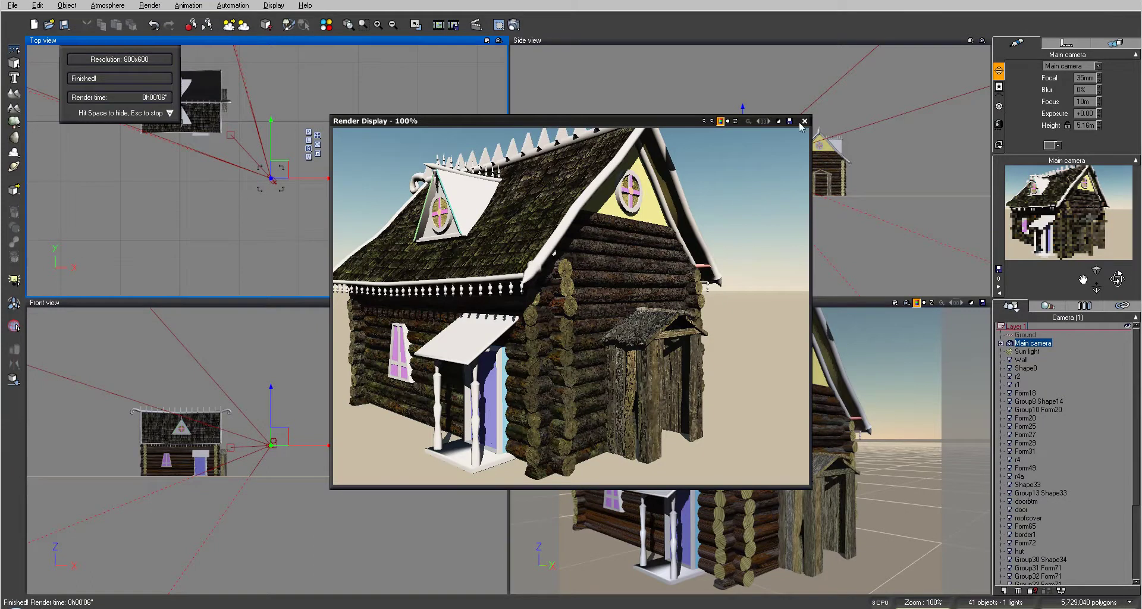
Switch to Vue, close the finished render, select the gable mesh and bring up its second, yellow material
click(804, 121)
click(897, 158)
click(832, 150)
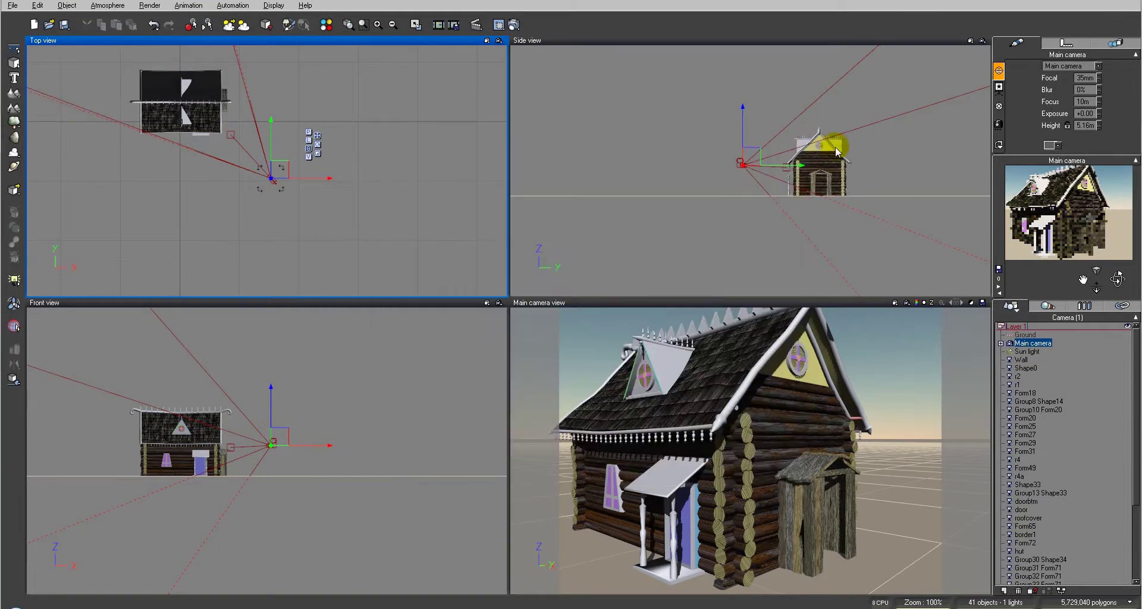
click(905, 166)
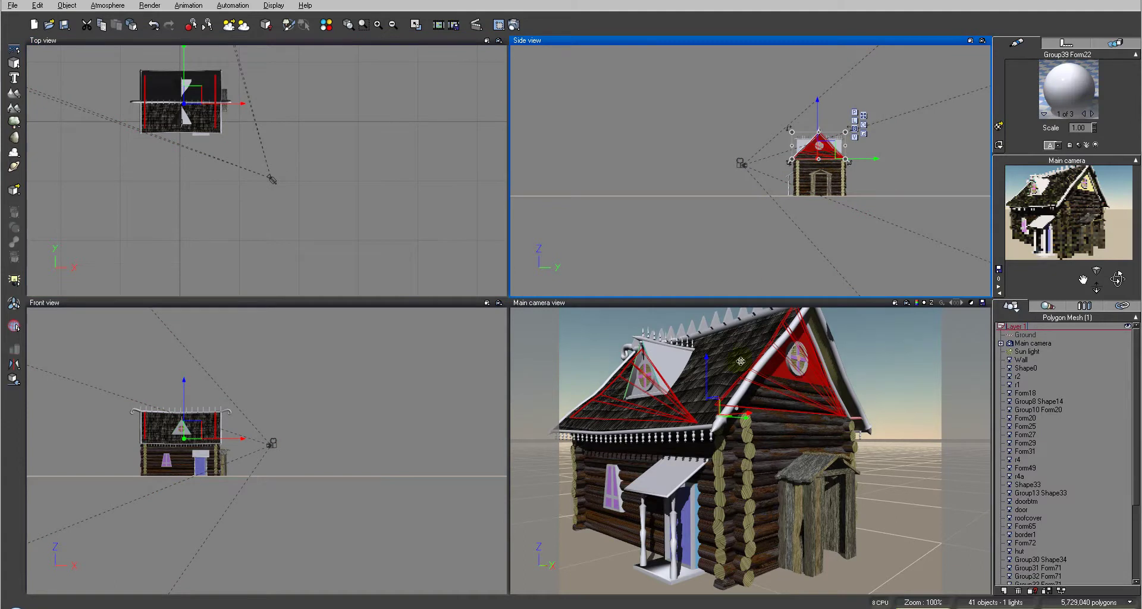
click(818, 309)
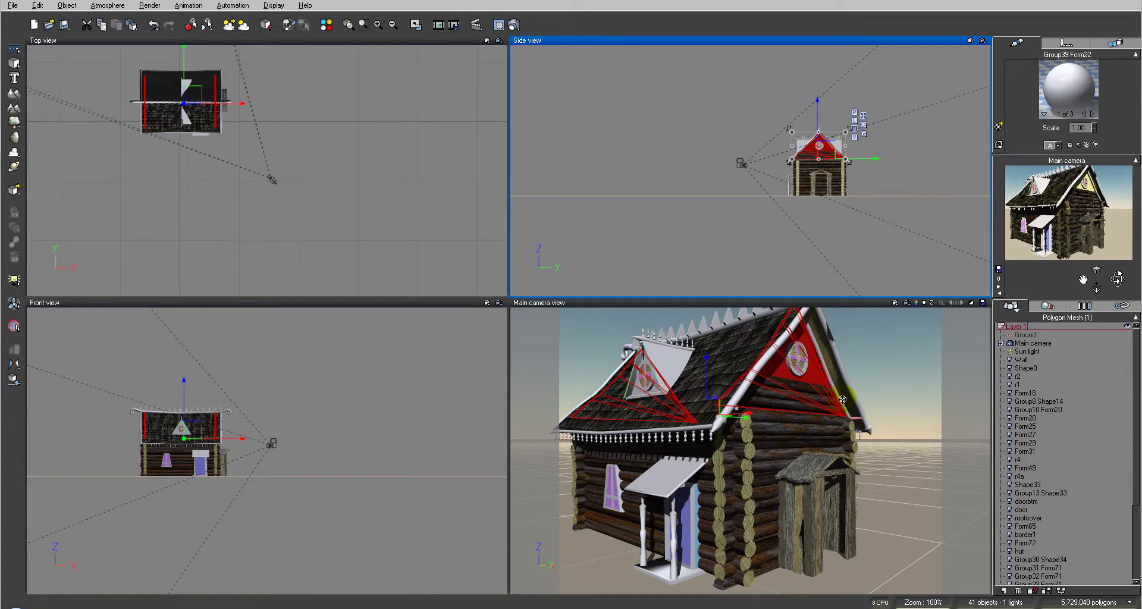
click(798, 286)
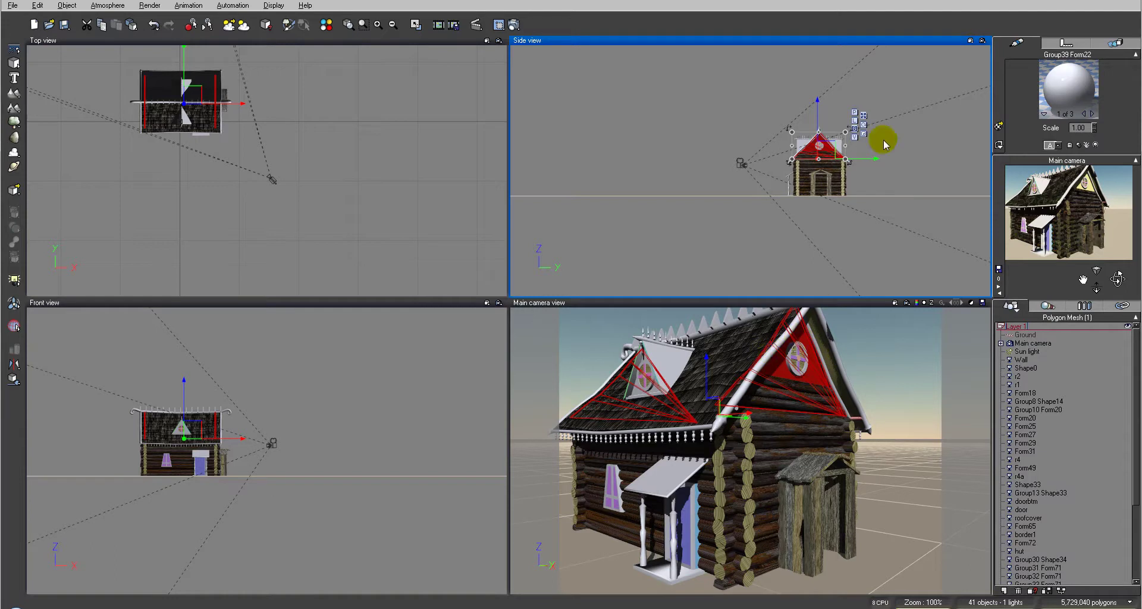
click(1092, 113)
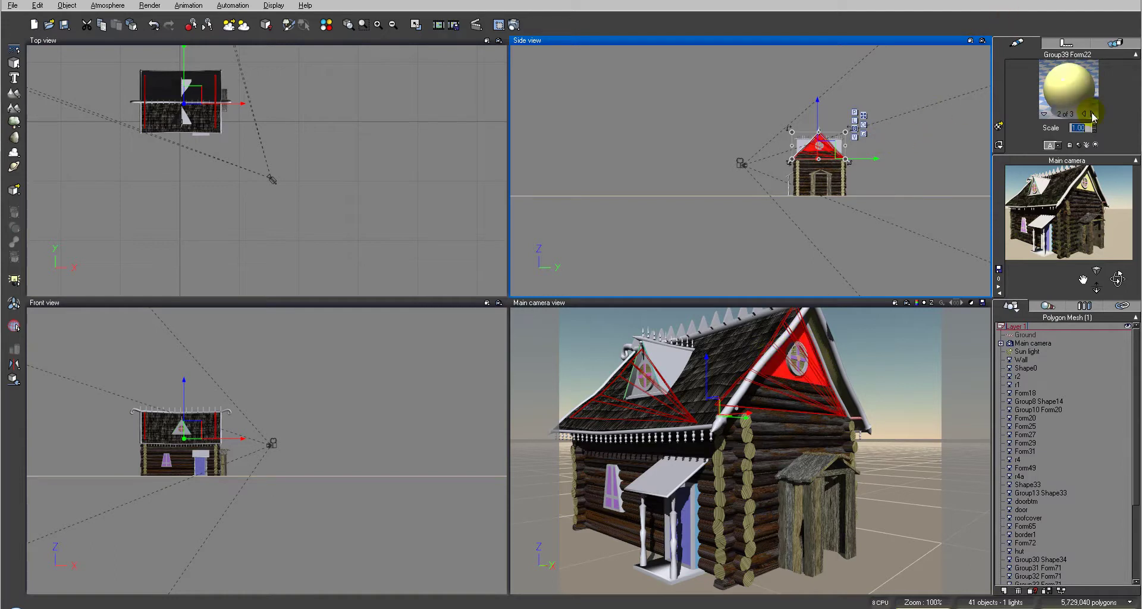
click(1091, 113)
click(1091, 113)
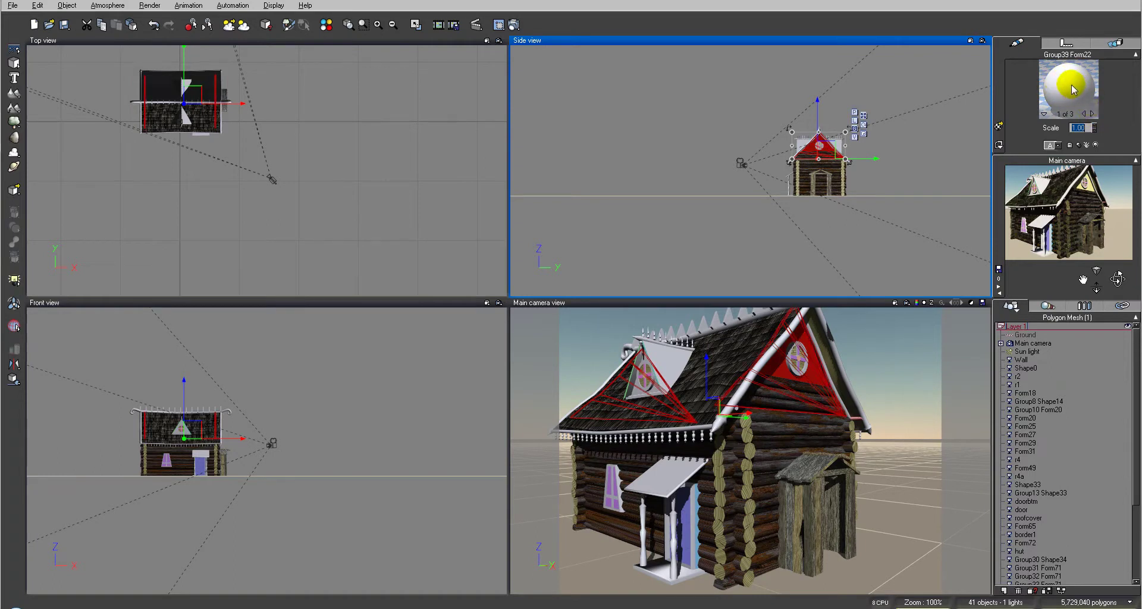
click(1092, 113)
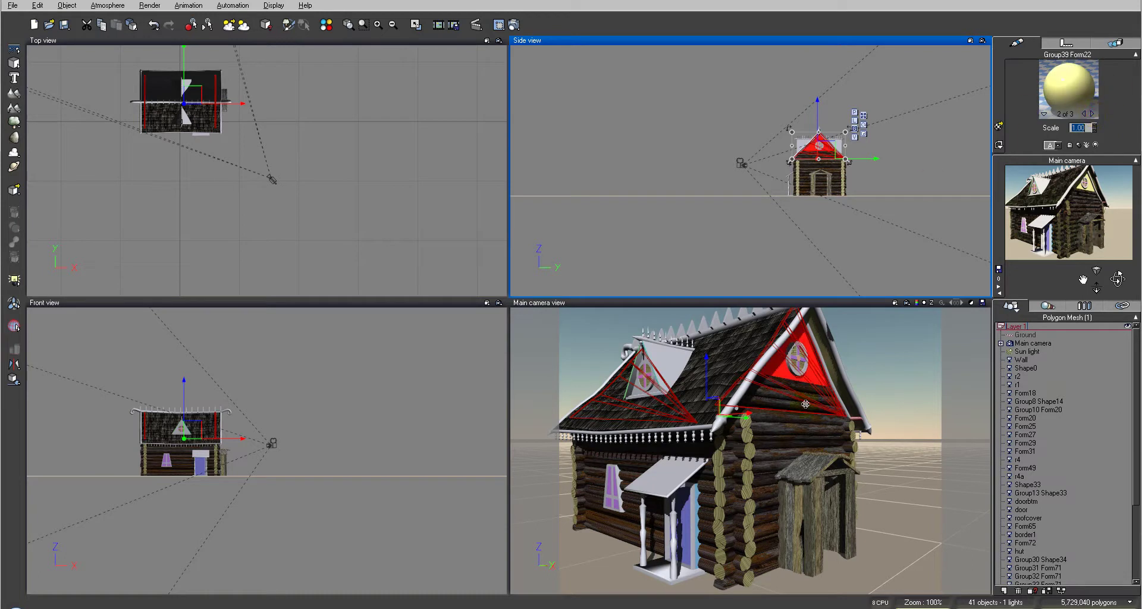
Open the yellow gable material for advanced editing and color it with the mapped picture plank_d.jpg
double_click(1073, 86)
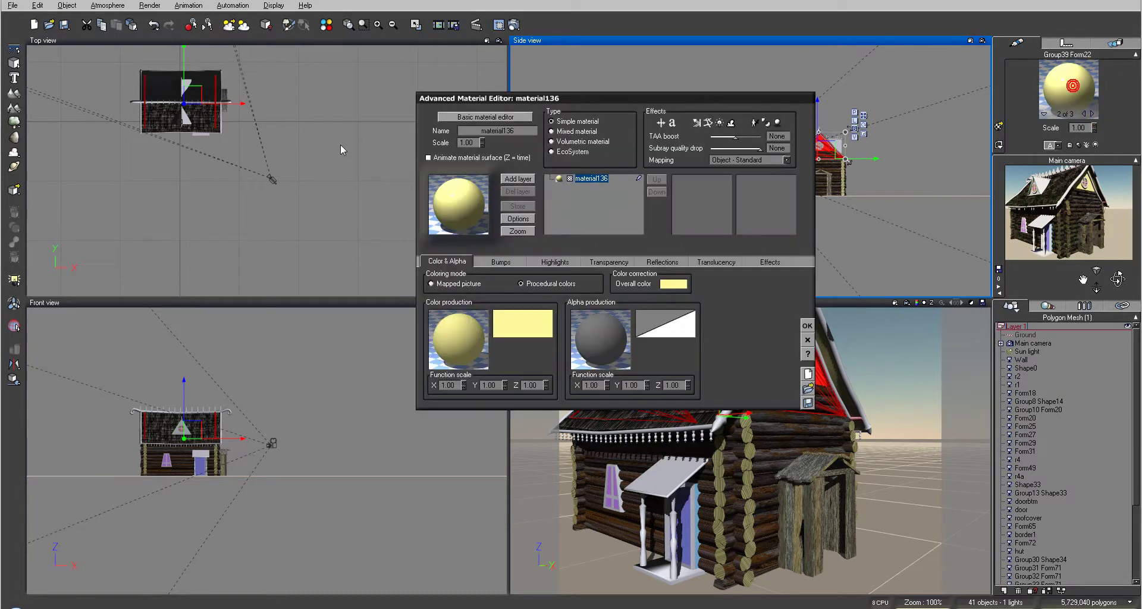
click(459, 283)
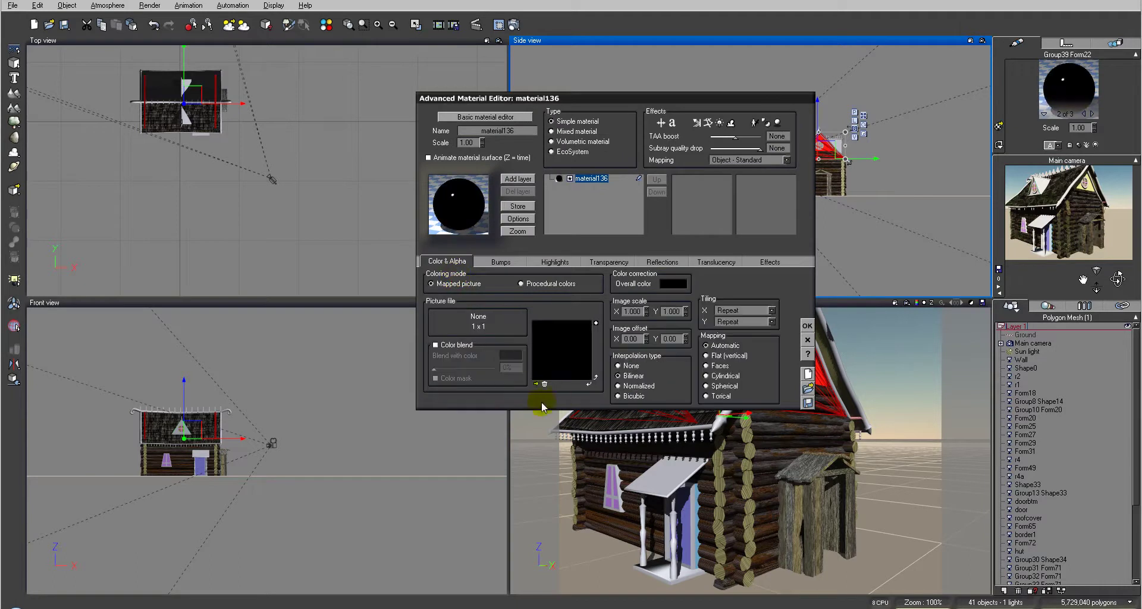
click(534, 384)
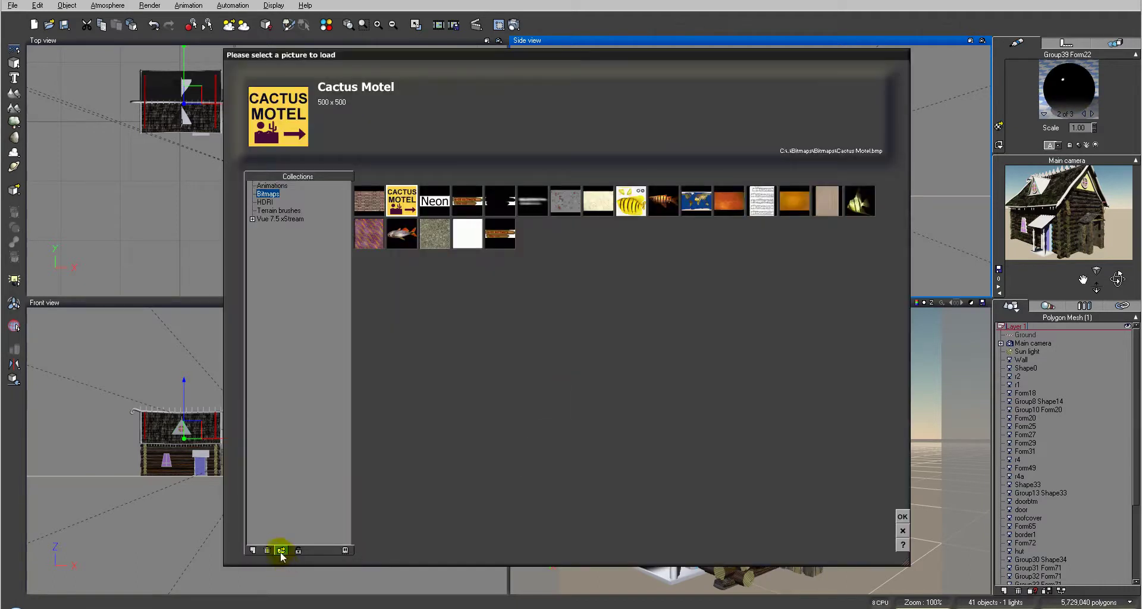
click(282, 550)
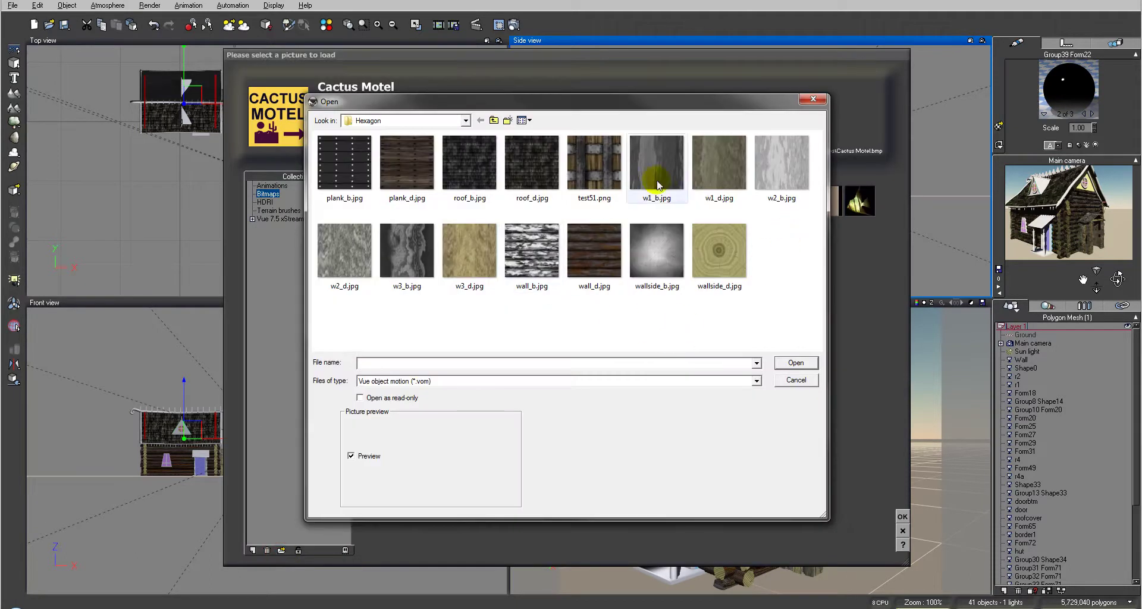
click(411, 165)
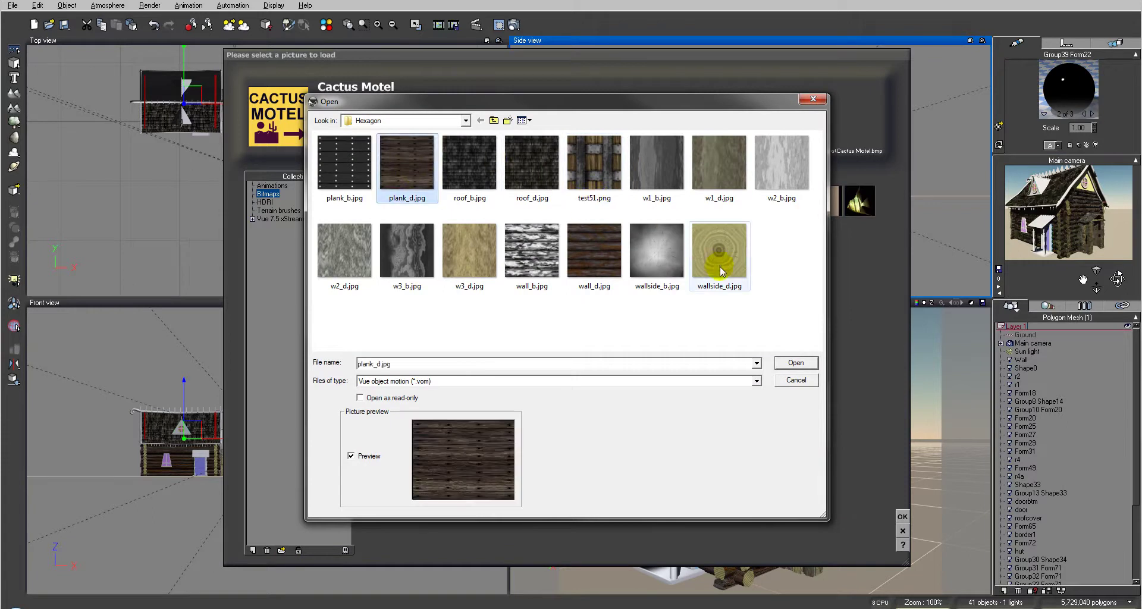
click(796, 365)
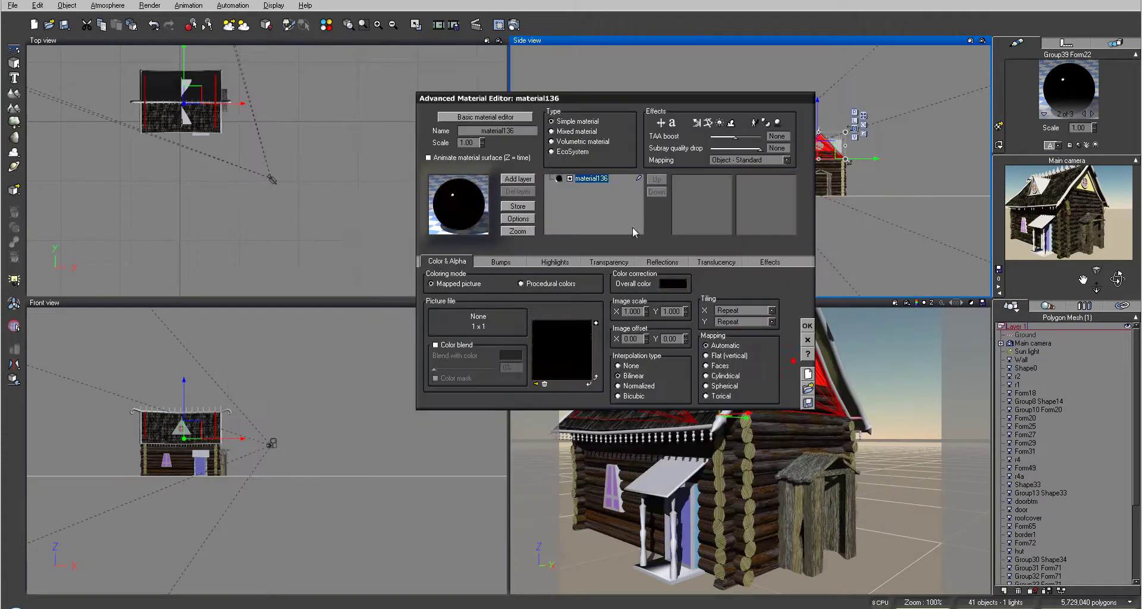
click(522, 284)
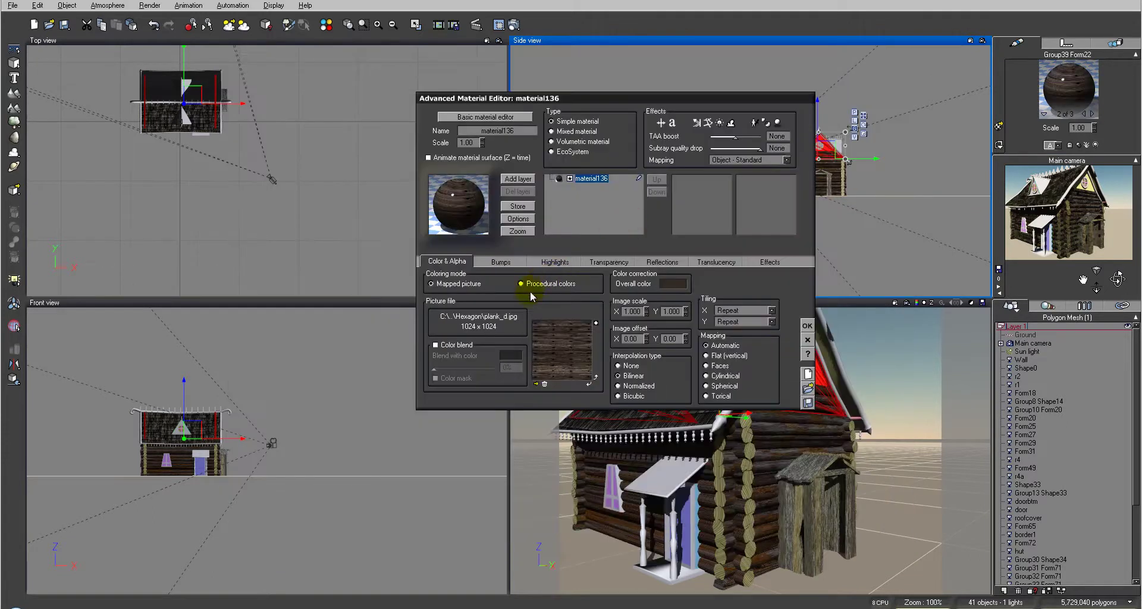
Set the gable material's highlight global size to 0% and lower its highlight global intensity
click(498, 263)
click(551, 262)
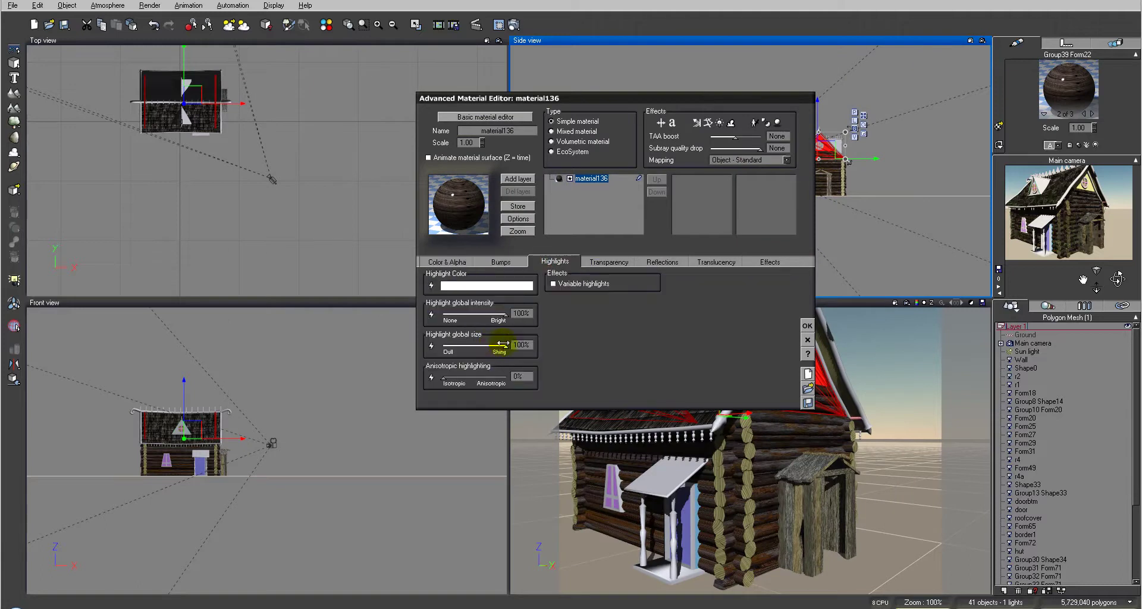
click(503, 344)
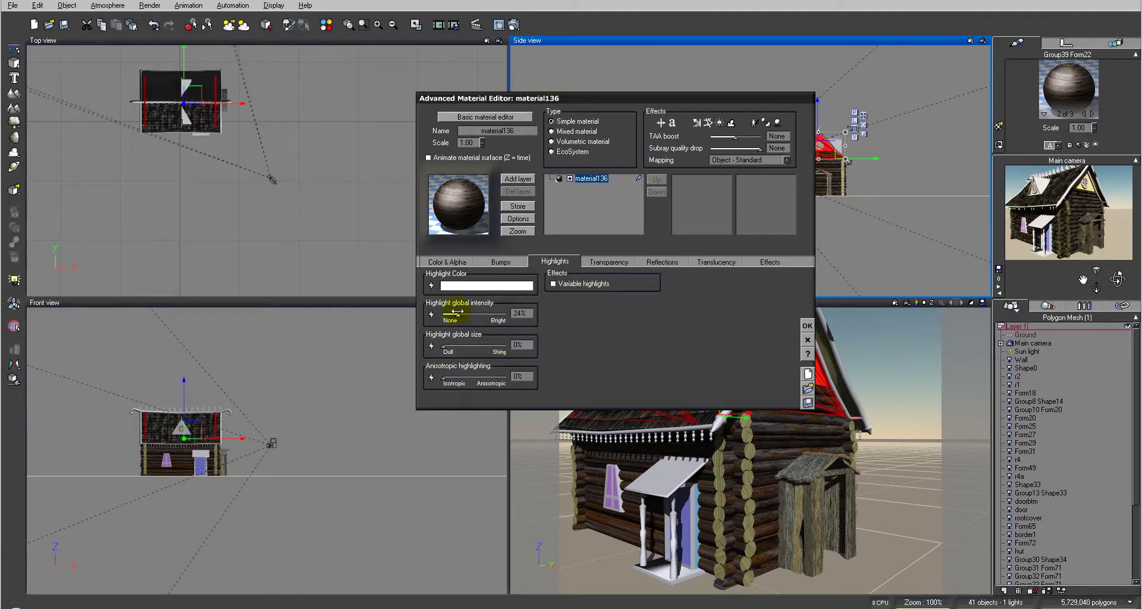
Edit the gable material's bump production function and delete its null node
click(499, 262)
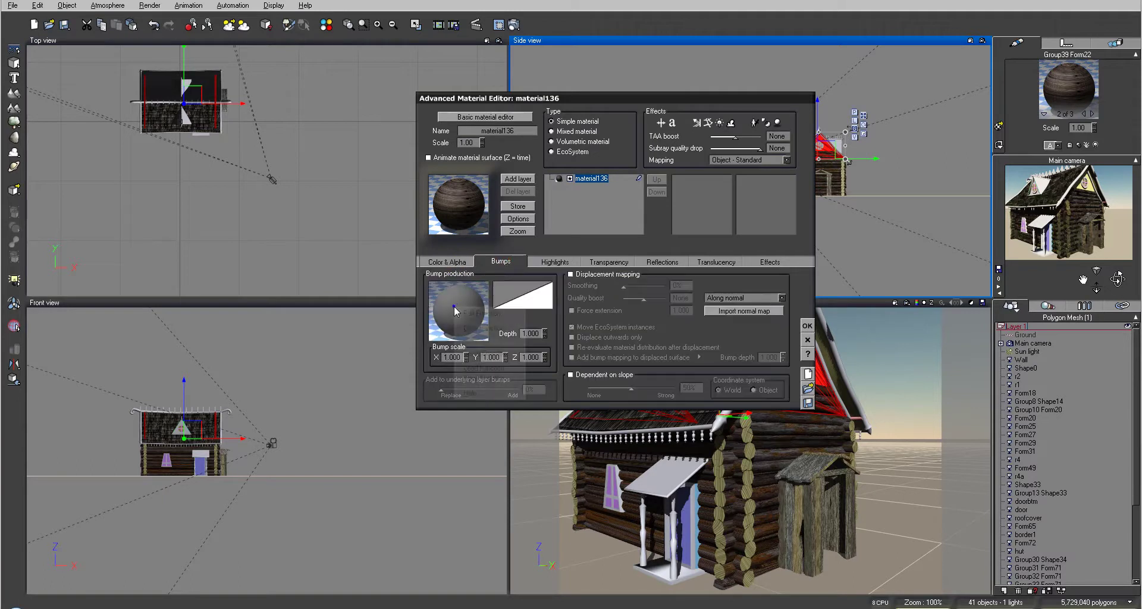
click(473, 313)
drag(543, 149, 485, 99)
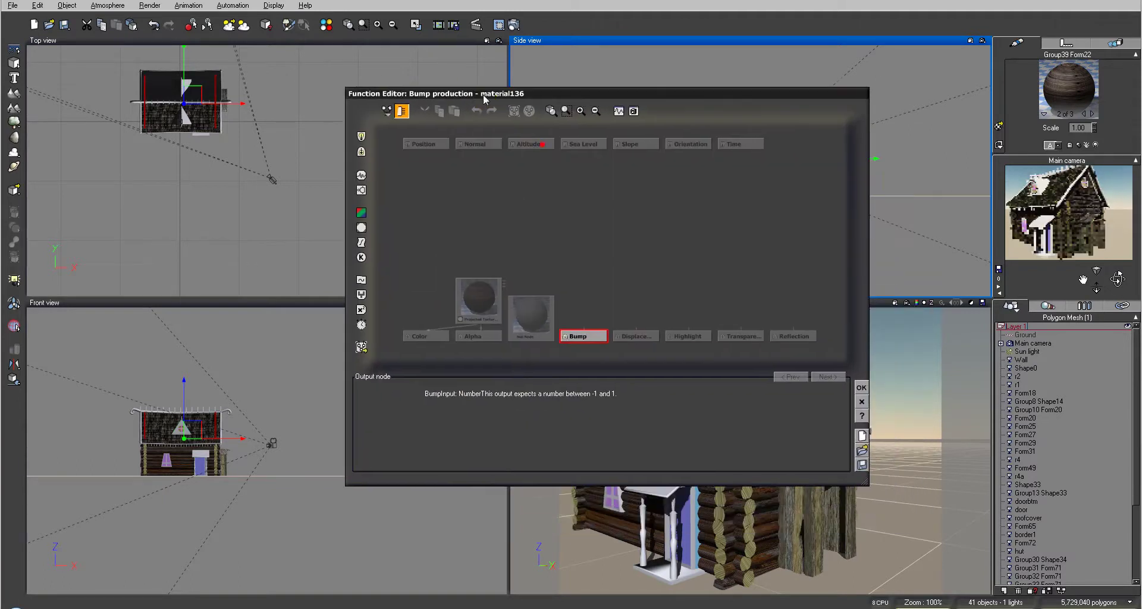
click(544, 315)
drag(550, 325, 550, 275)
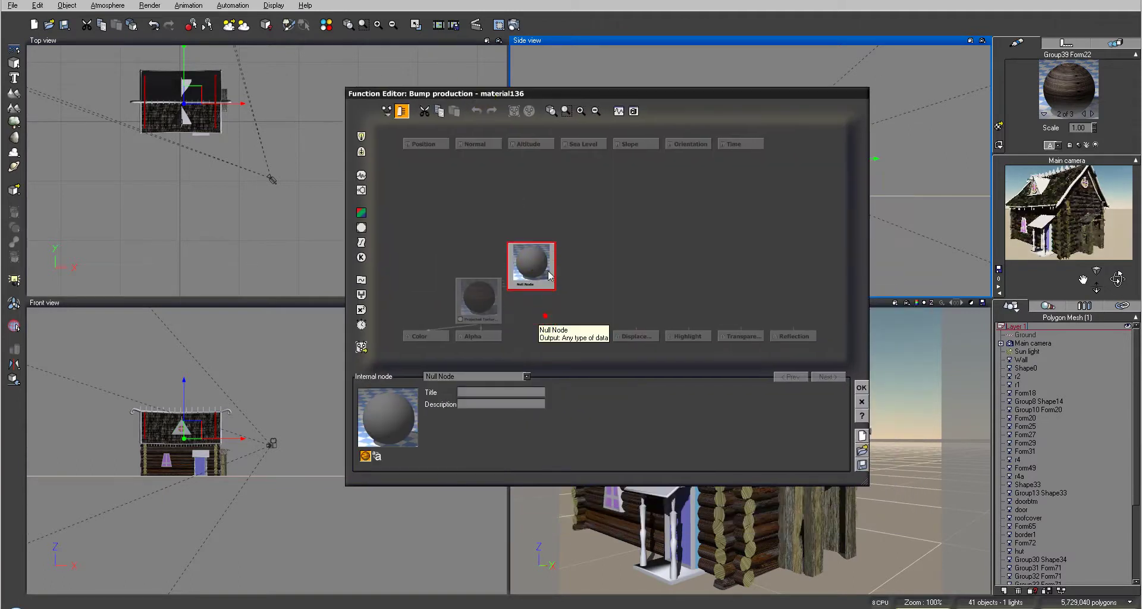
click(531, 247)
key(Delete)
Add a projected texture map node above the Bump output and load plank_b.jpg into it
click(580, 265)
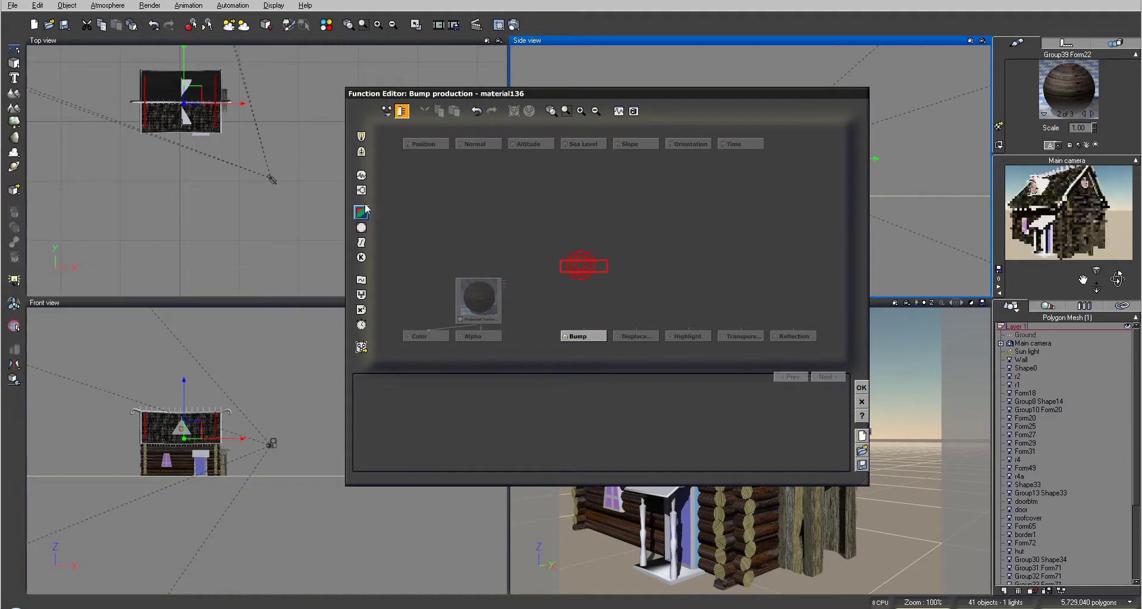
click(361, 225)
drag(479, 295, 410, 228)
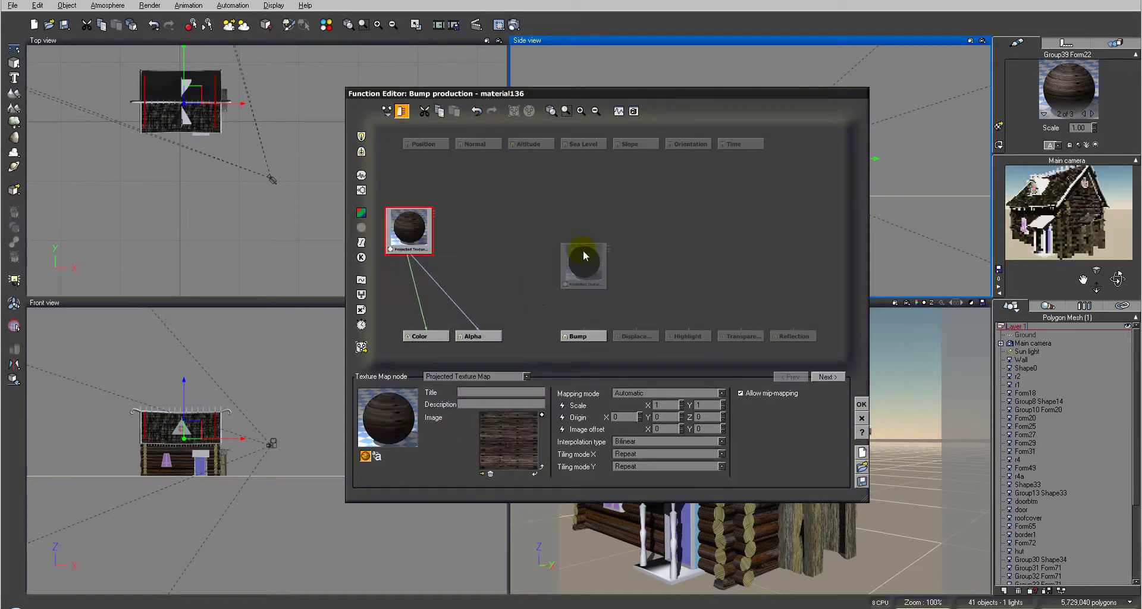
click(583, 250)
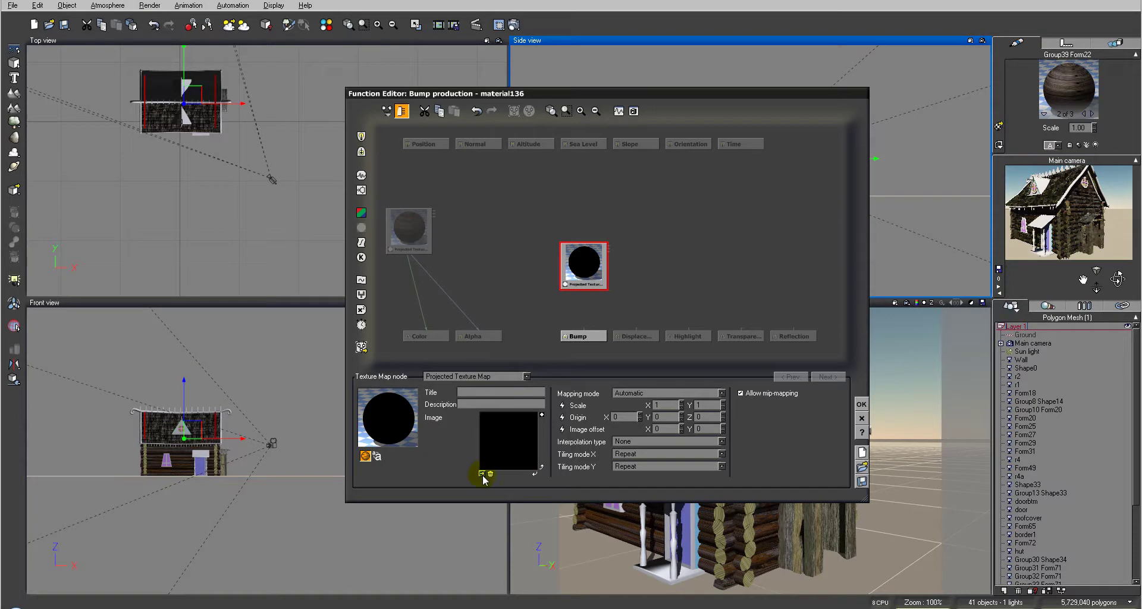
click(482, 474)
click(281, 550)
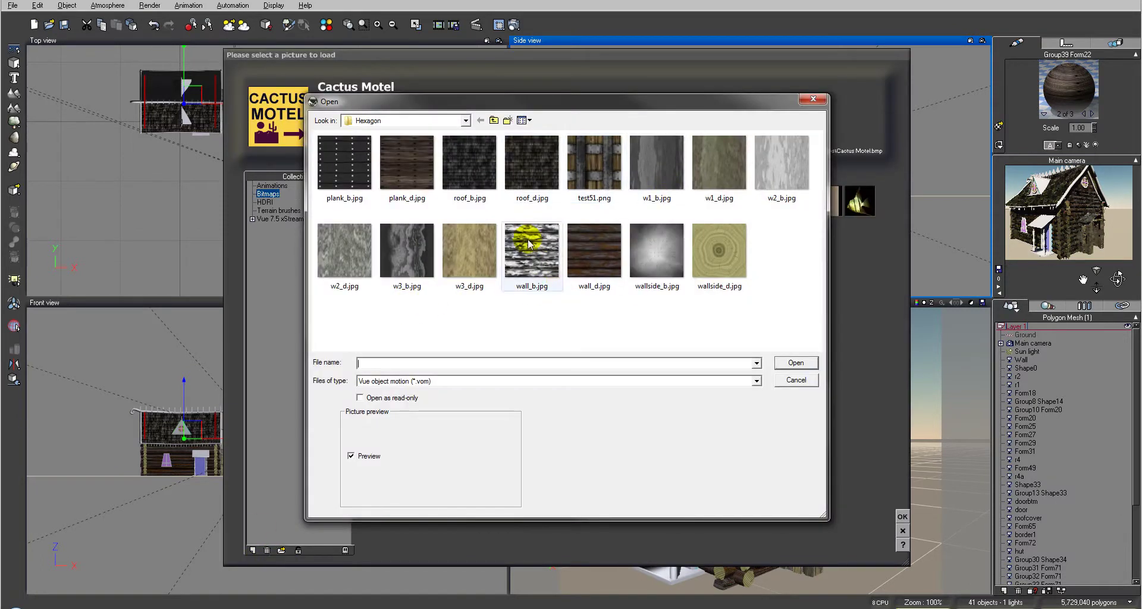
click(343, 169)
click(786, 365)
Connect the plank_b.jpg texture node to the Bump output and arrange the two texture nodes side by side
click(580, 333)
drag(585, 334, 538, 236)
drag(421, 222, 457, 241)
drag(545, 227, 556, 257)
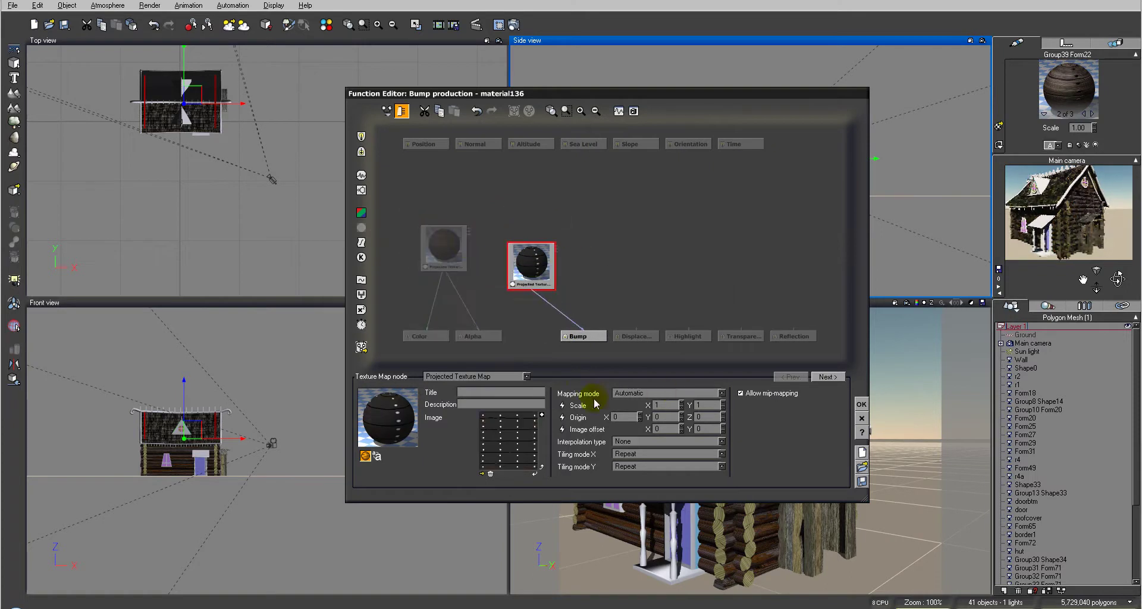
Drive the scale of both the color and bump texture maps from one shared constant texture coordinates node
click(561, 406)
drag(472, 227, 583, 234)
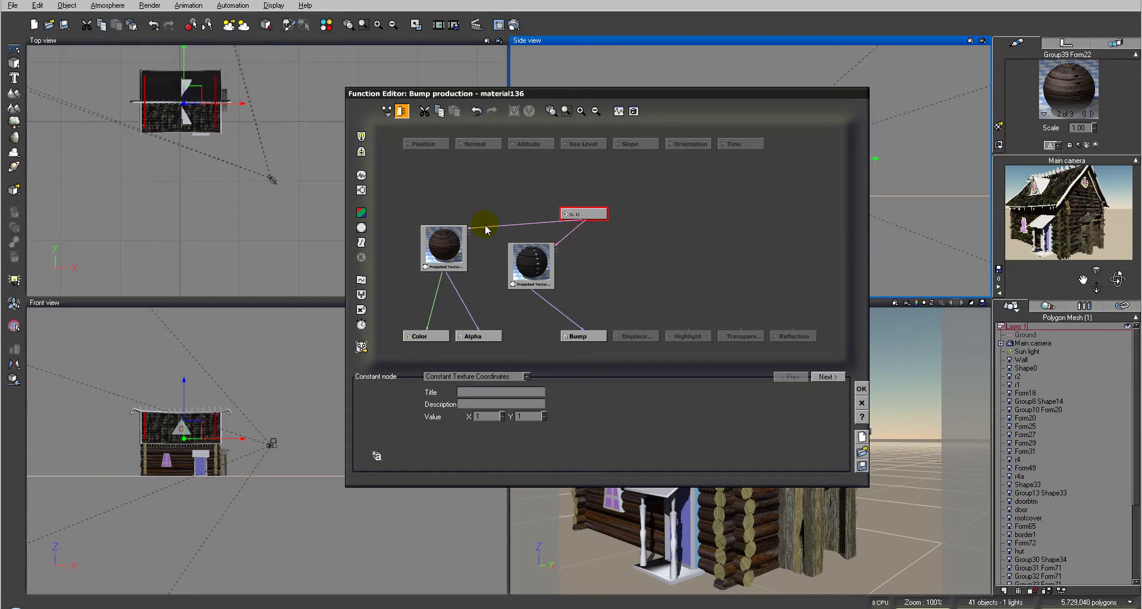
click(443, 247)
Set the shared texture scale constant to X 0.6 and Y 0.6 and accept the bump function
click(588, 214)
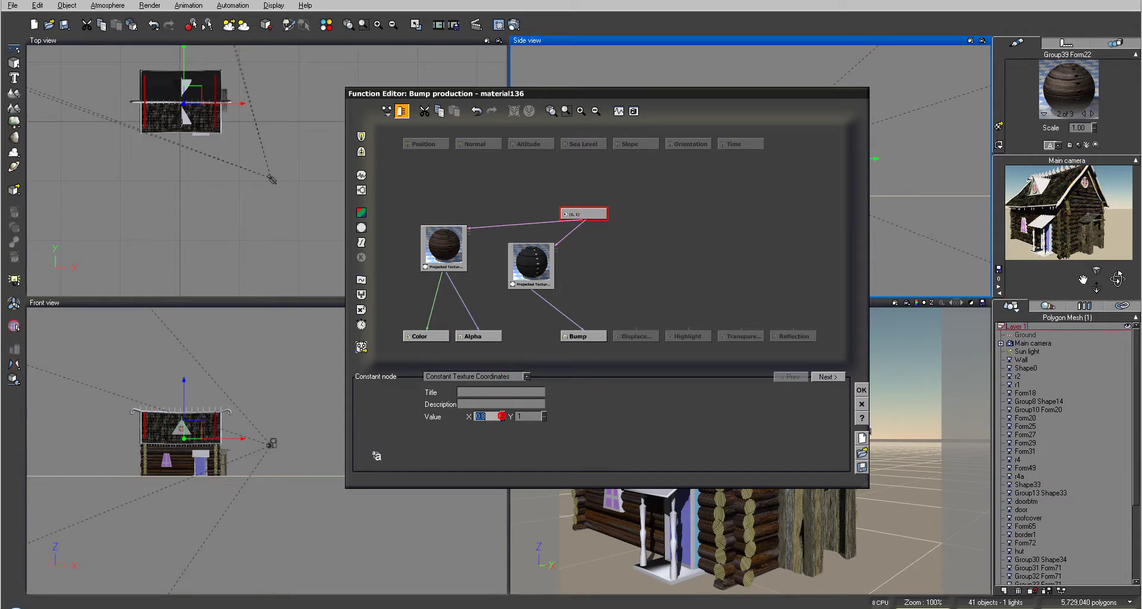
click(538, 420)
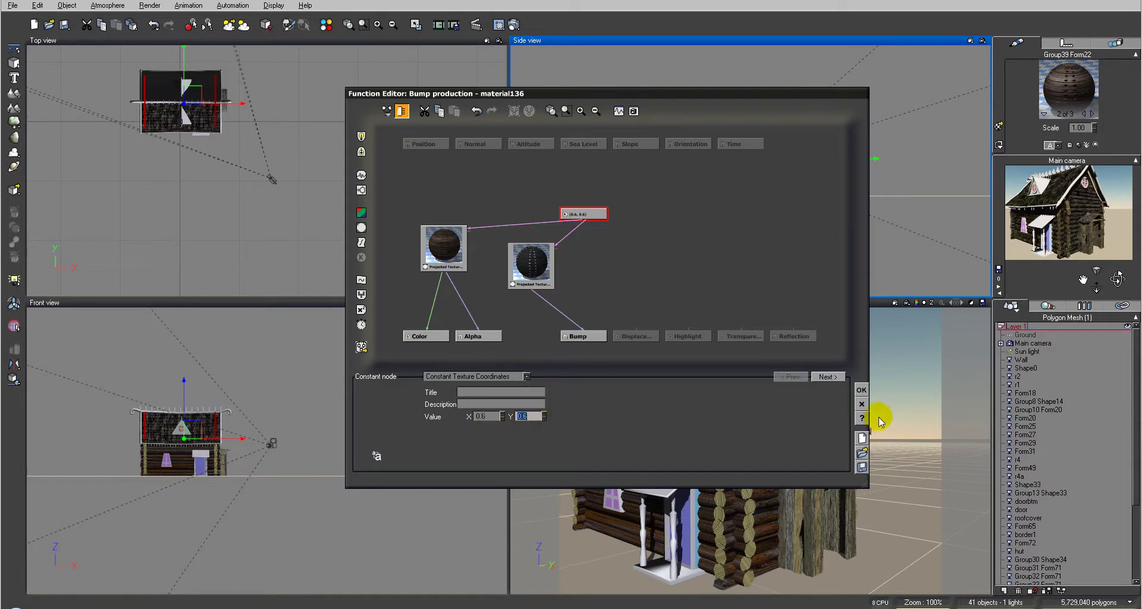
click(862, 391)
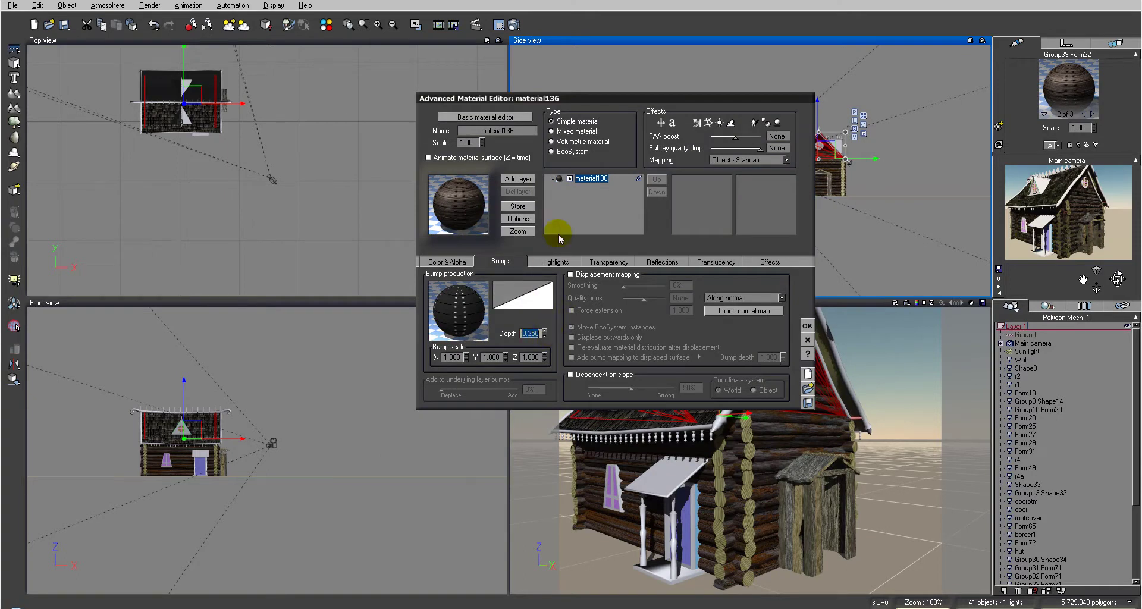
Set the gable plank material's overall color to RGB 60, 56, 54, test-rendering the house before and after the change
click(519, 24)
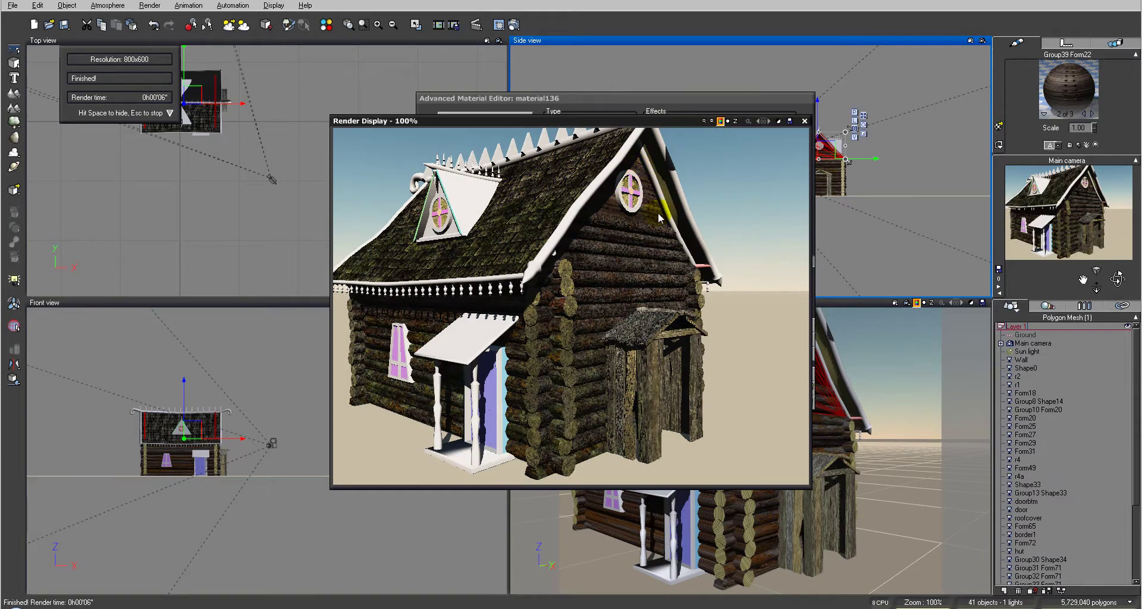
click(805, 122)
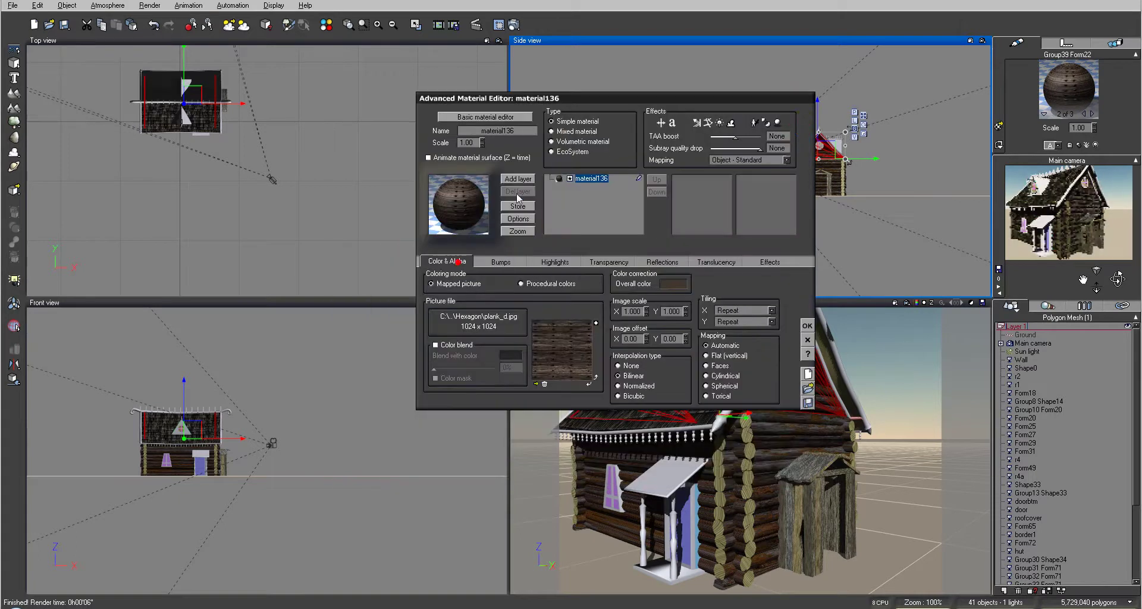
right_click(693, 287)
click(689, 290)
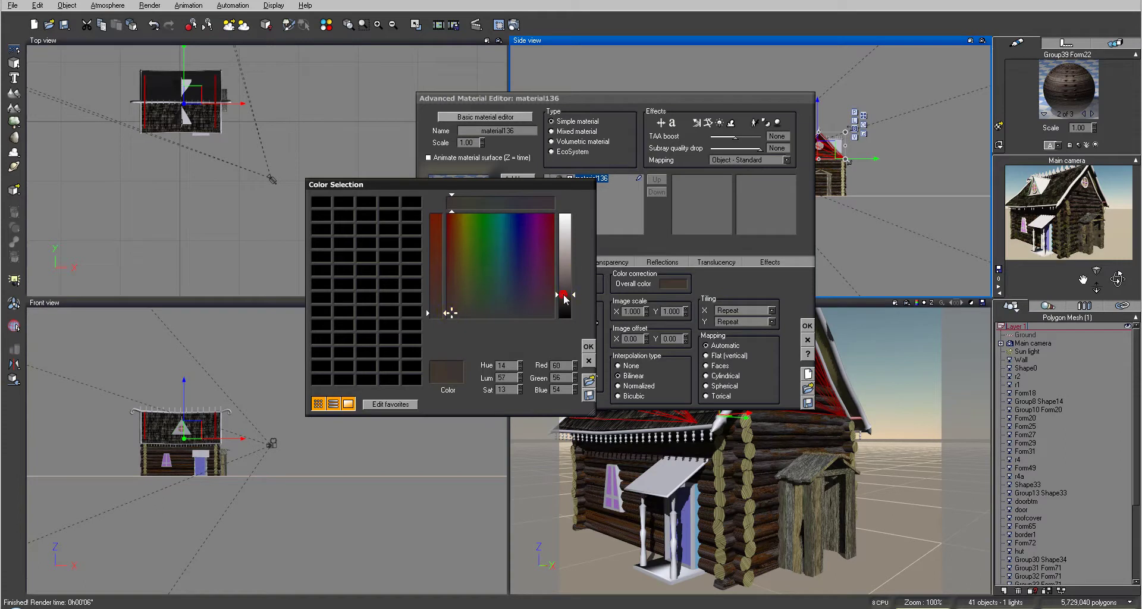
click(588, 346)
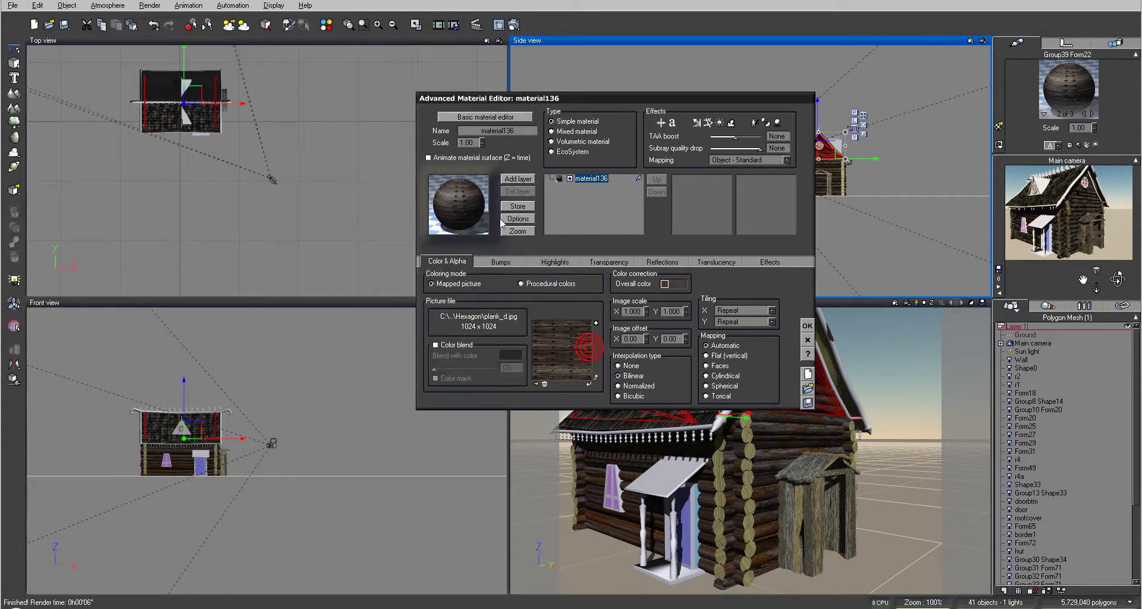
click(507, 24)
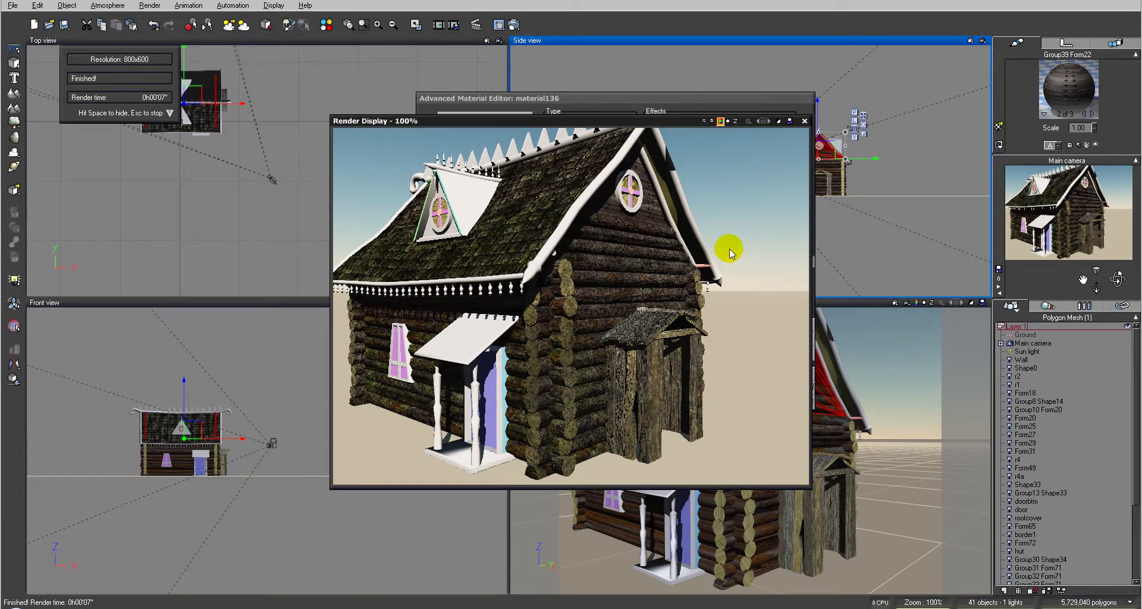
click(804, 122)
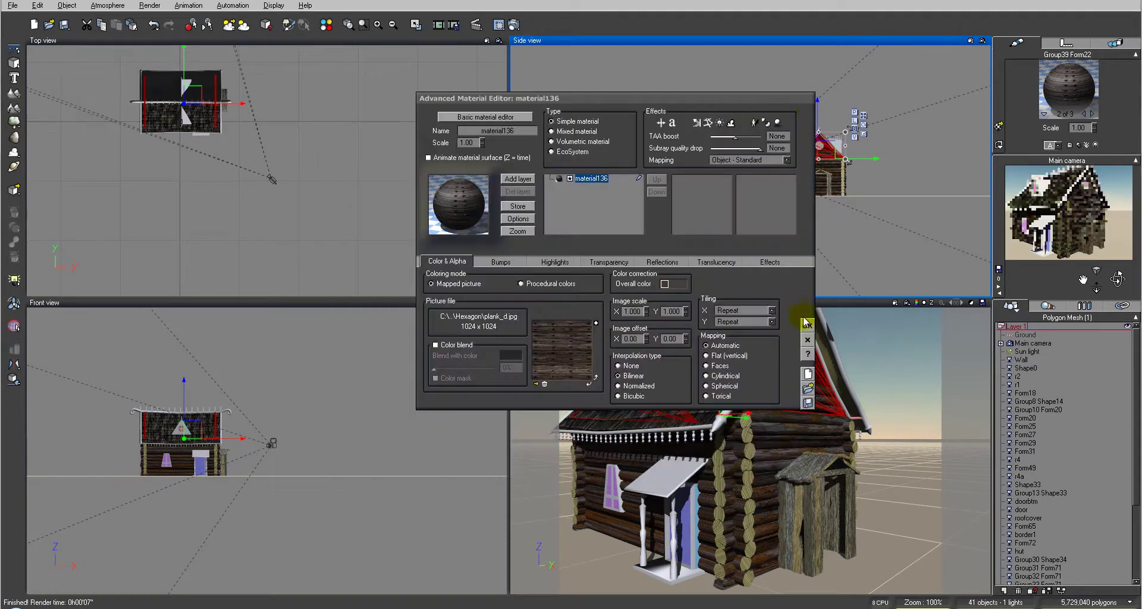
Raise and re-aim the main camera to look down on the roof and gable wall, and render the view
click(1035, 343)
drag(757, 159, 708, 91)
drag(1118, 279, 1120, 276)
drag(269, 219, 292, 154)
drag(1118, 278, 554, 433)
mouse_move(765, 95)
mouse_down()
mouse_move(757, 120)
mouse_move(758, 109)
mouse_up()
drag(1114, 279, 561, 434)
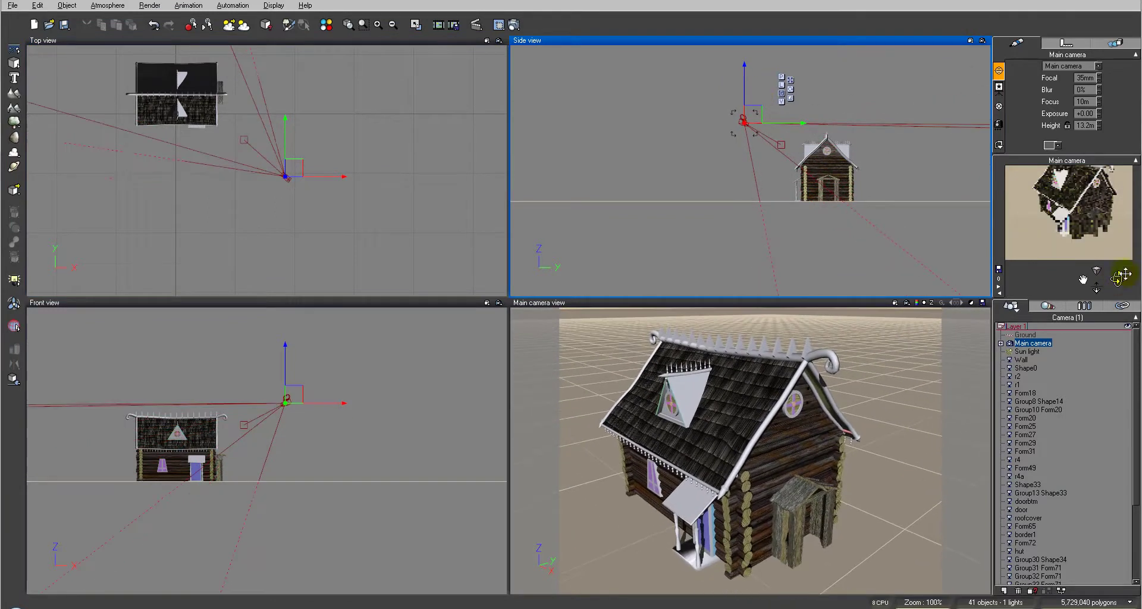
click(515, 25)
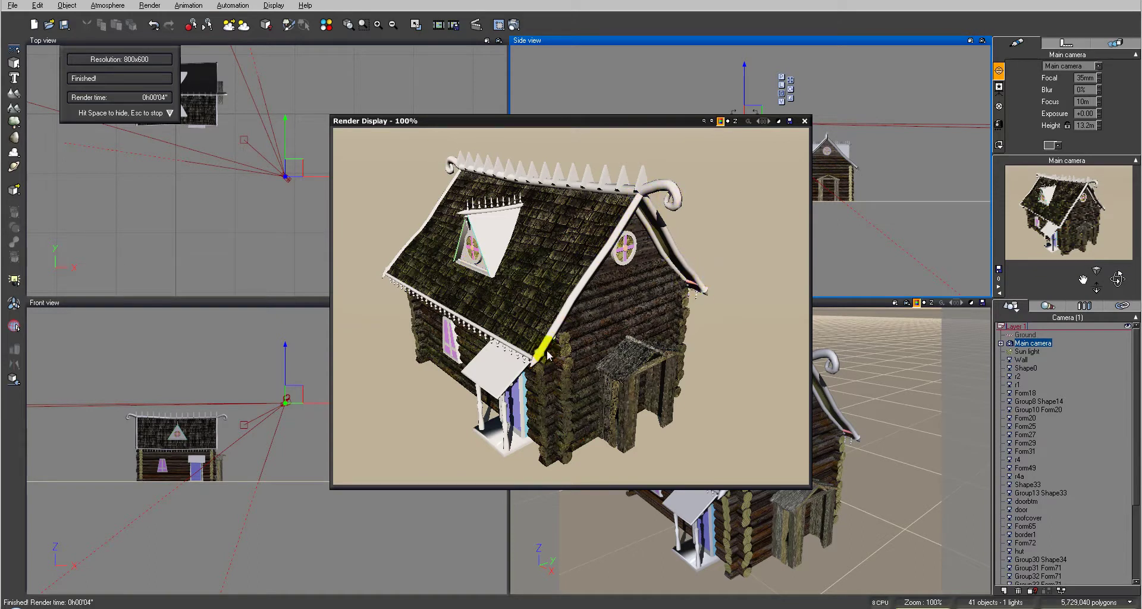
click(805, 120)
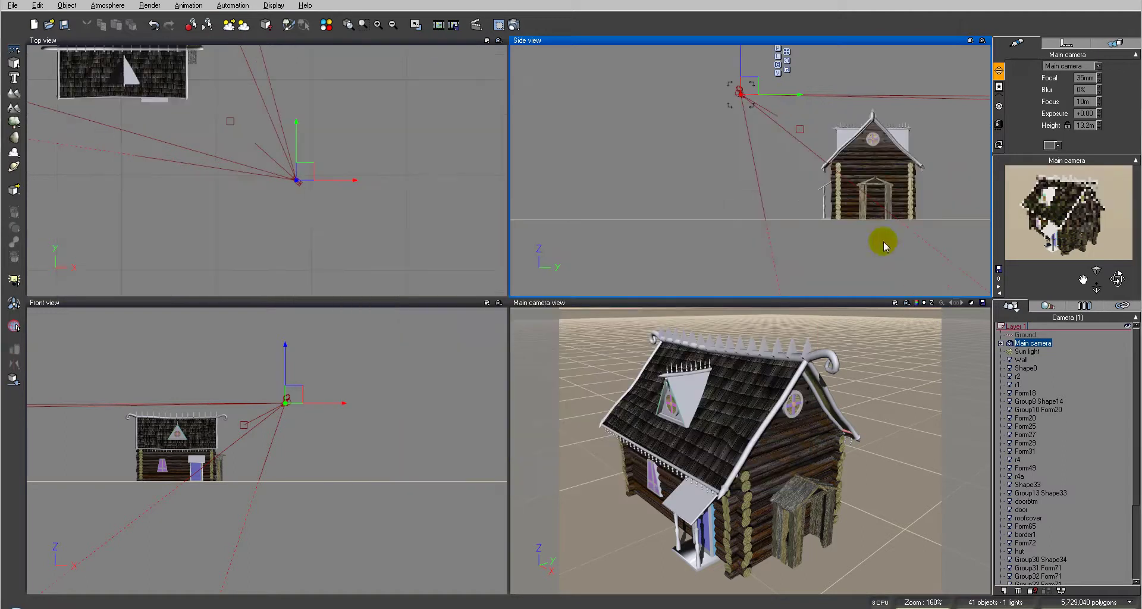
Move the main camera down and closer to the house, aiming it at the gable and its round window
right_drag(764, 95, 719, 83)
drag(719, 84, 776, 95)
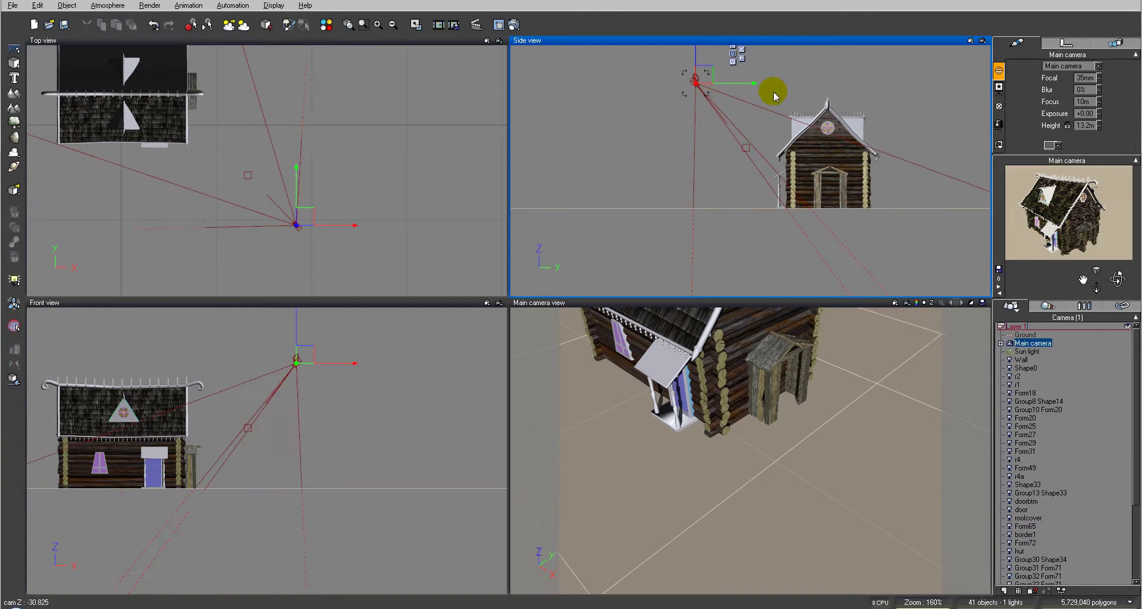
drag(708, 74, 758, 123)
drag(301, 169, 277, 135)
right_drag(554, 439, 887, 453)
drag(1122, 279, 556, 438)
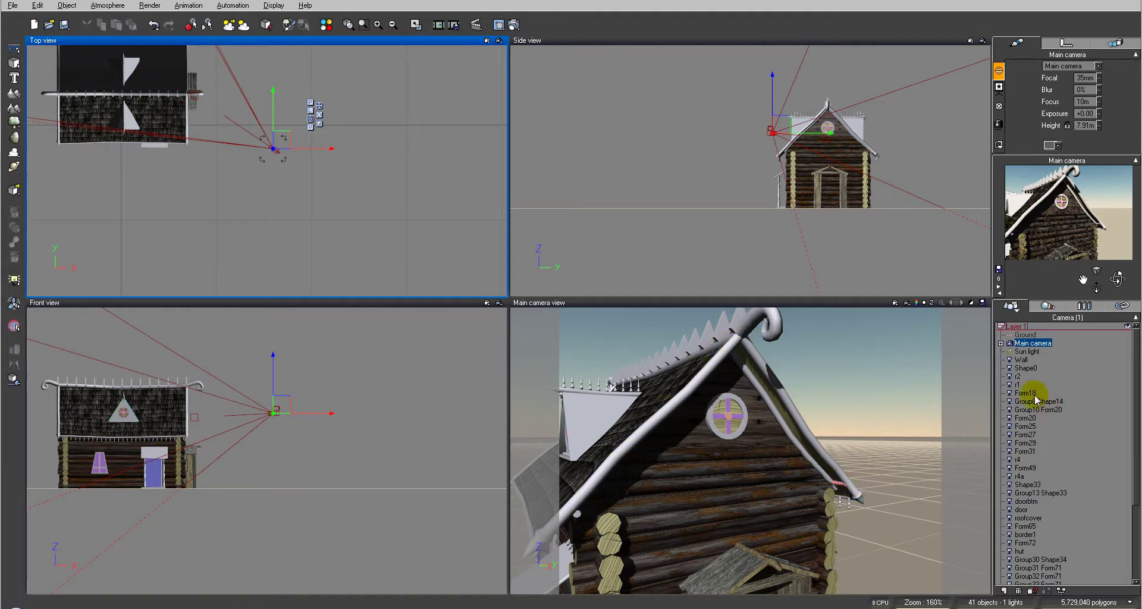
Assign the WoodMjr material from the RussianModels_OldWooden collection to the sloping trim board Group40 Form16 along the gable's roof edge
click(706, 134)
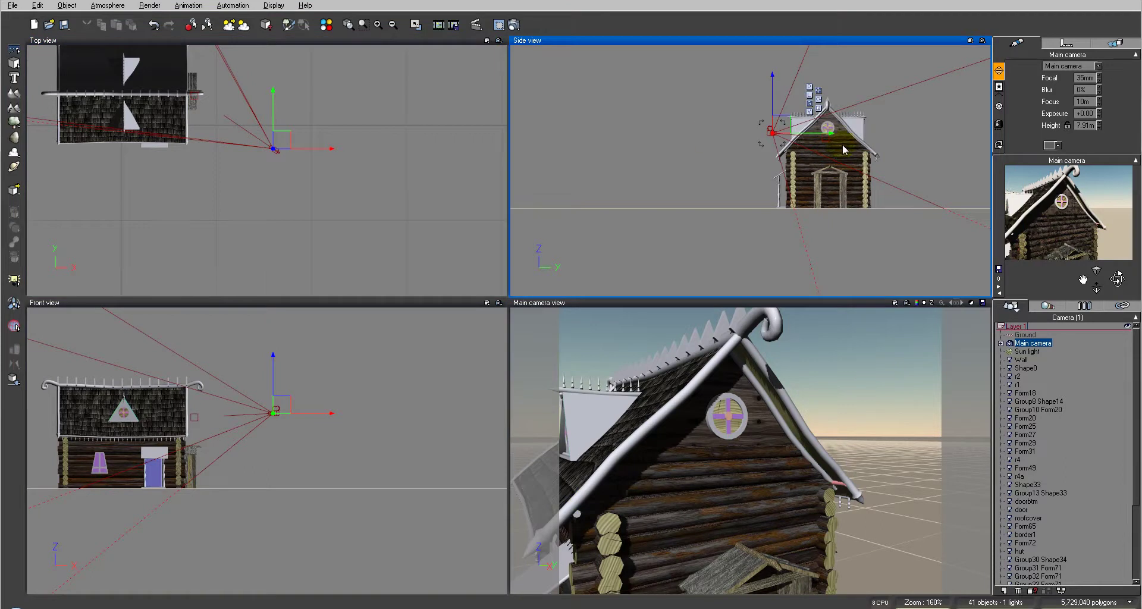
scroll(844, 149, up, 5)
click(840, 119)
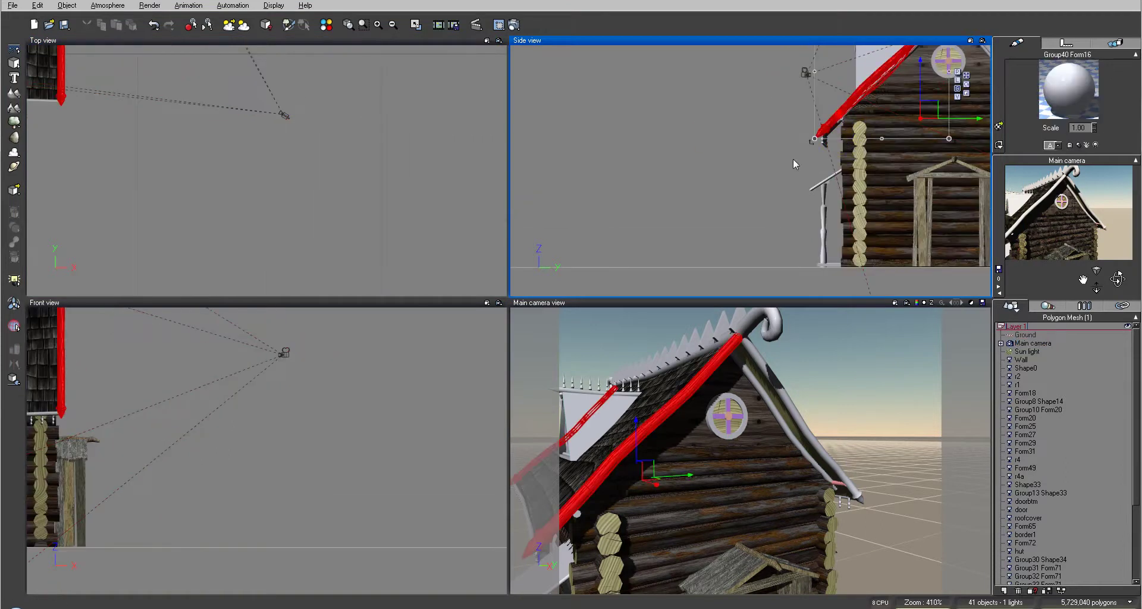
scroll(724, 199, down, 5)
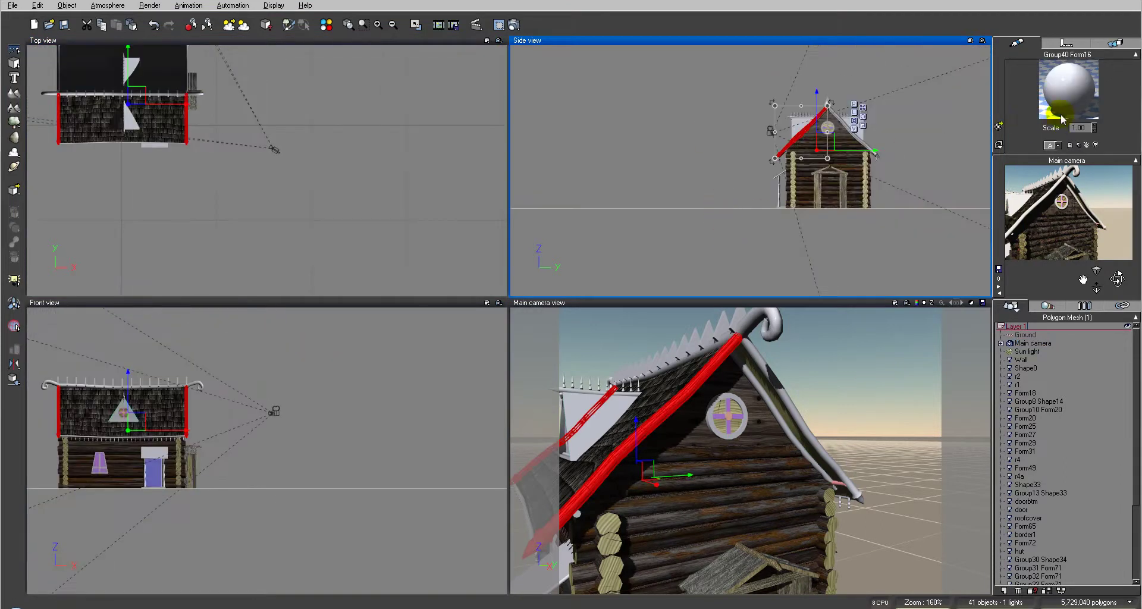
click(1000, 125)
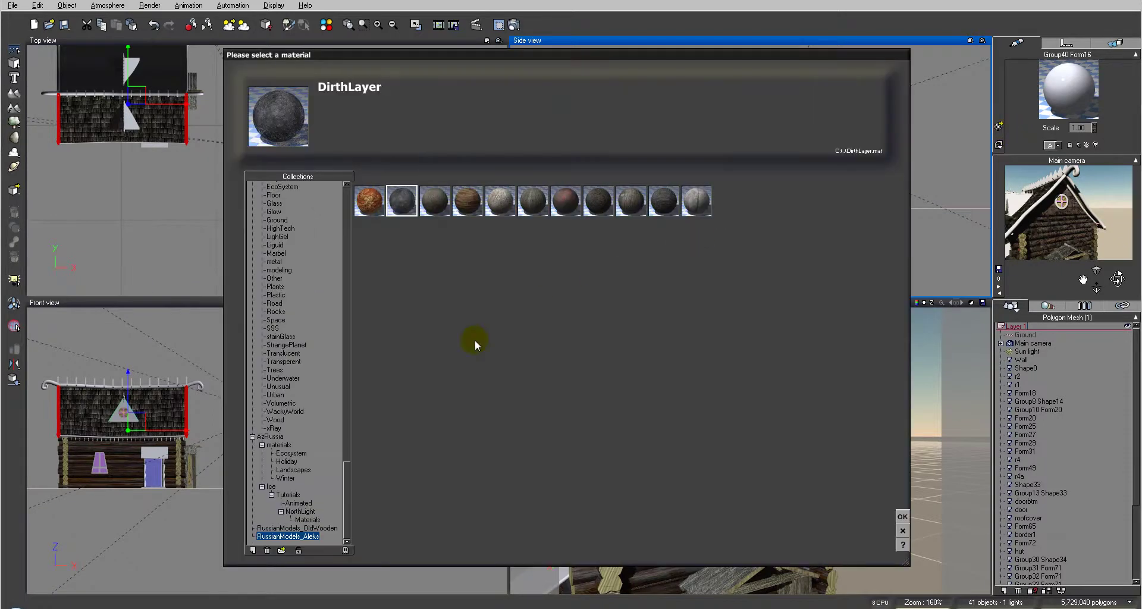
click(328, 527)
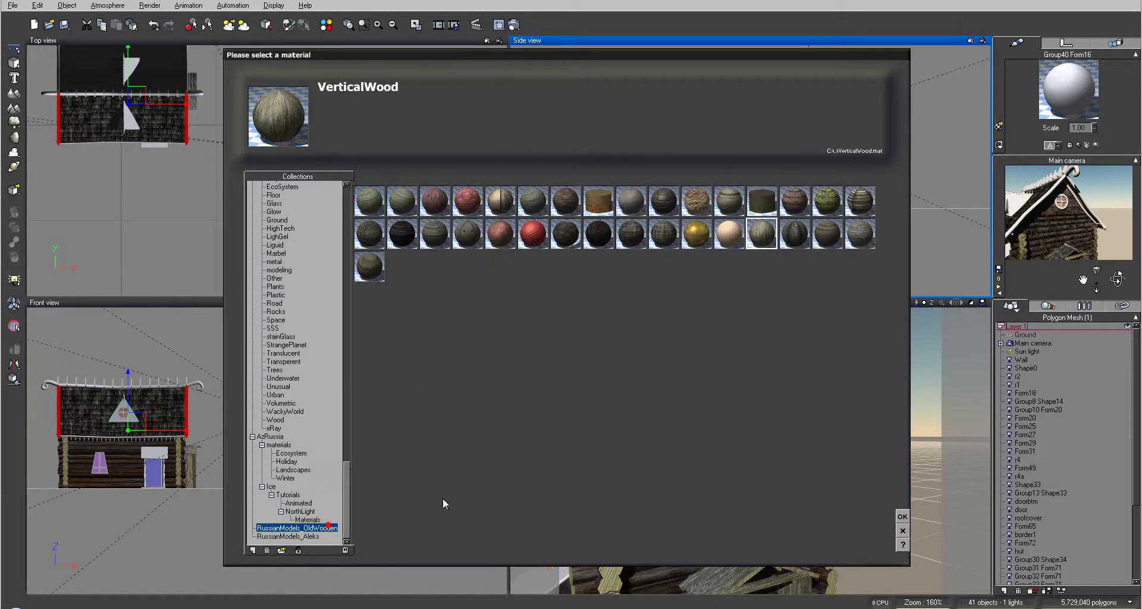
click(402, 201)
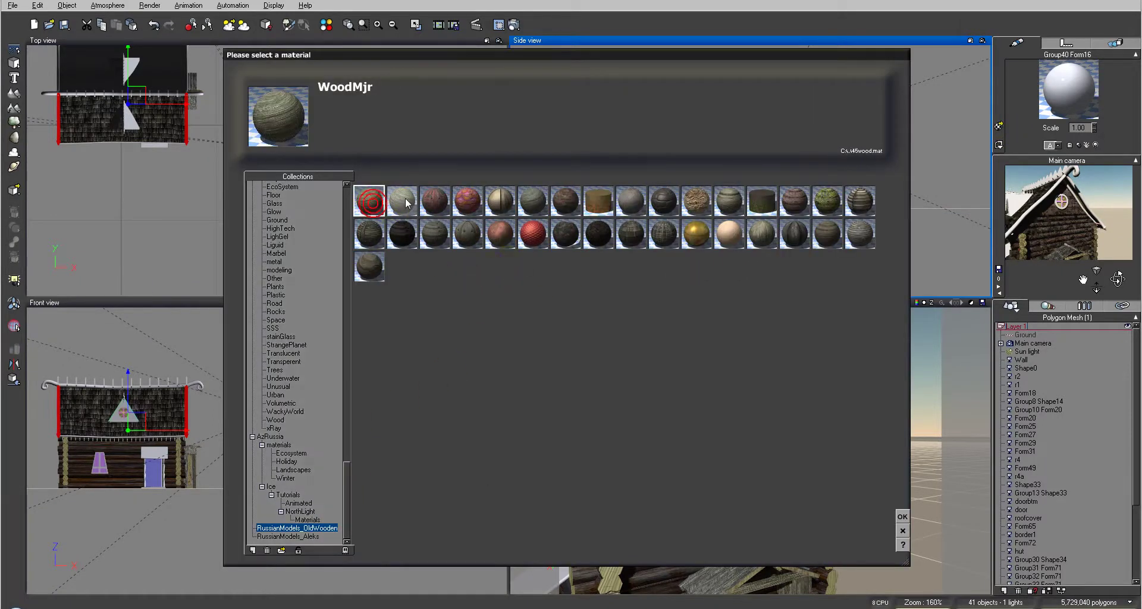
click(371, 202)
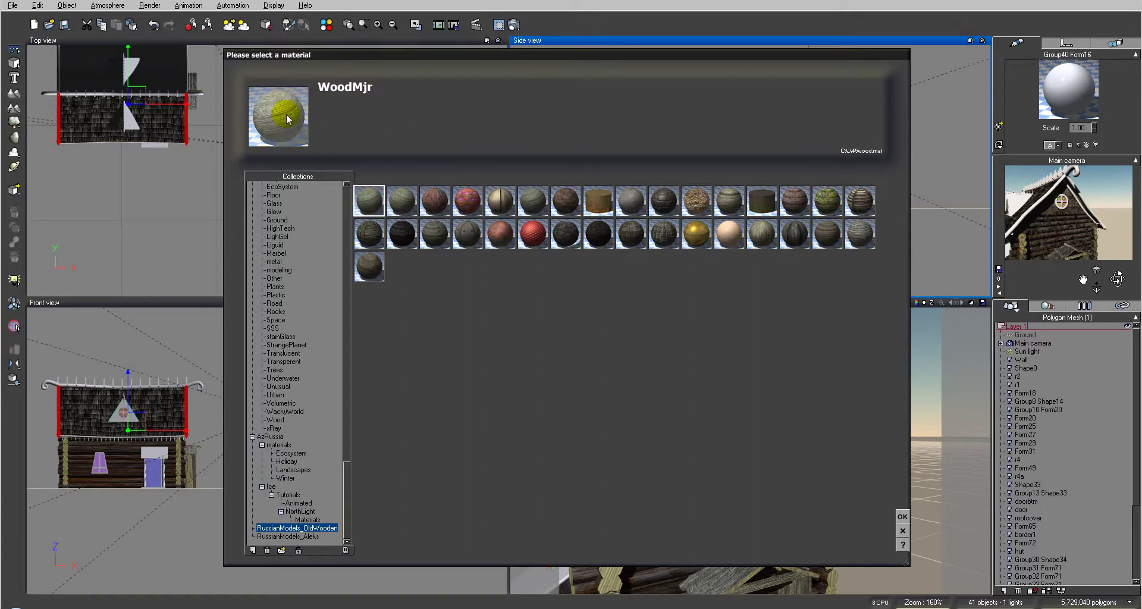
click(901, 516)
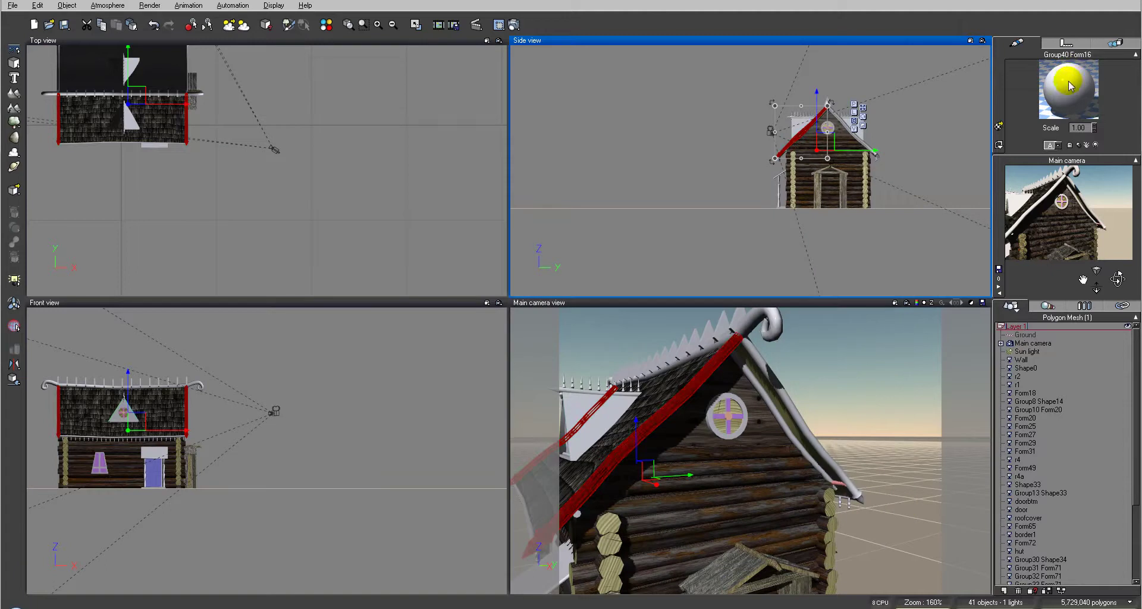
Set the trim material's WoodBase layer to scale 1 with Object - Parametric mapping
double_click(1071, 79)
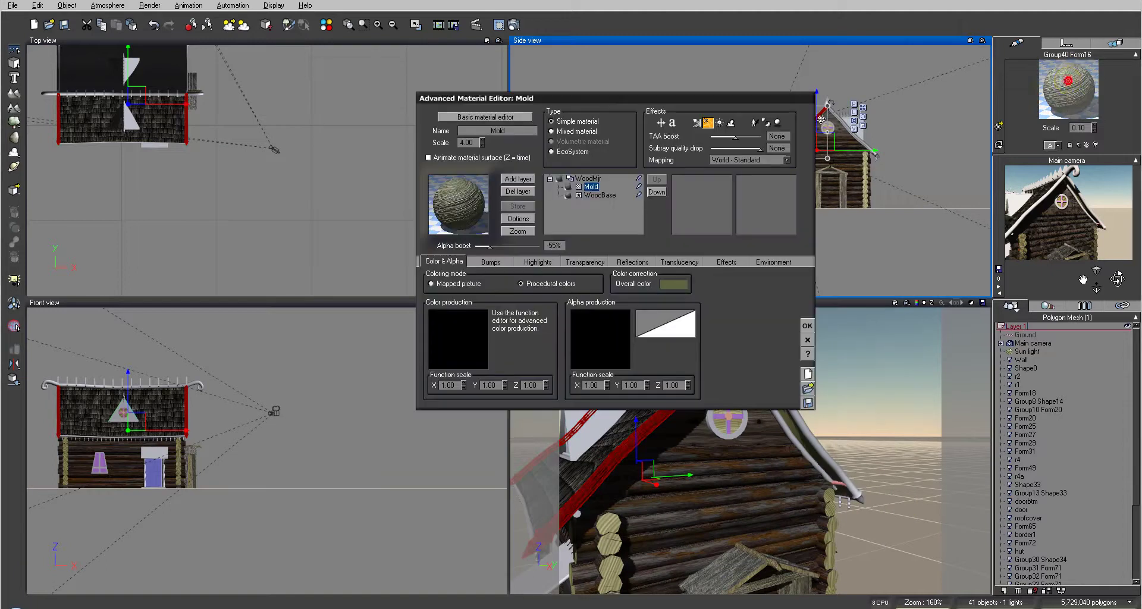
click(491, 262)
click(599, 195)
click(464, 266)
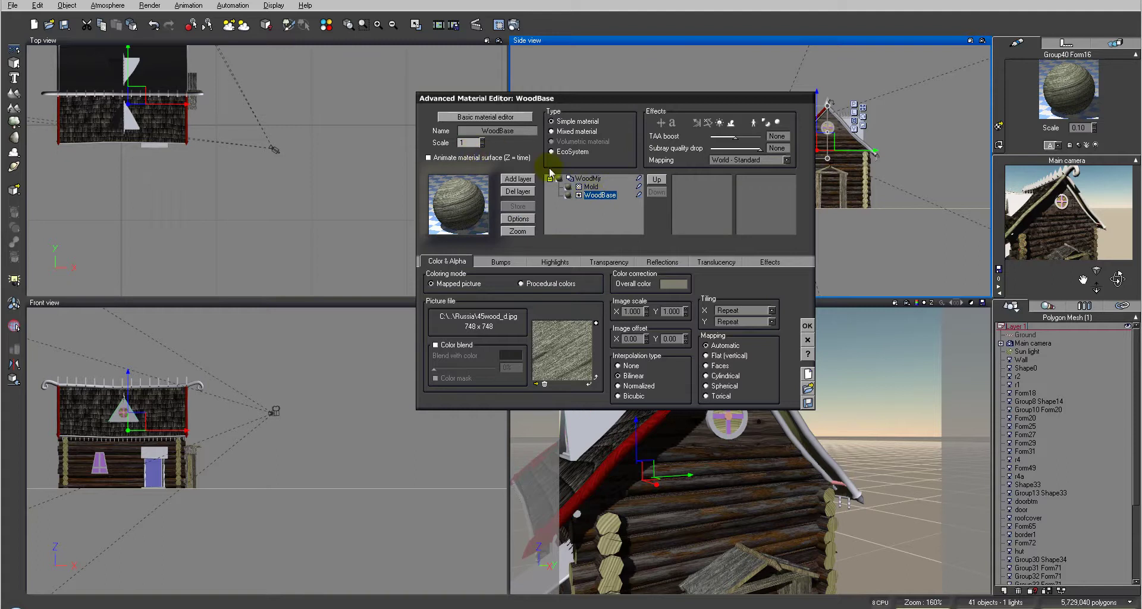
click(592, 187)
click(605, 195)
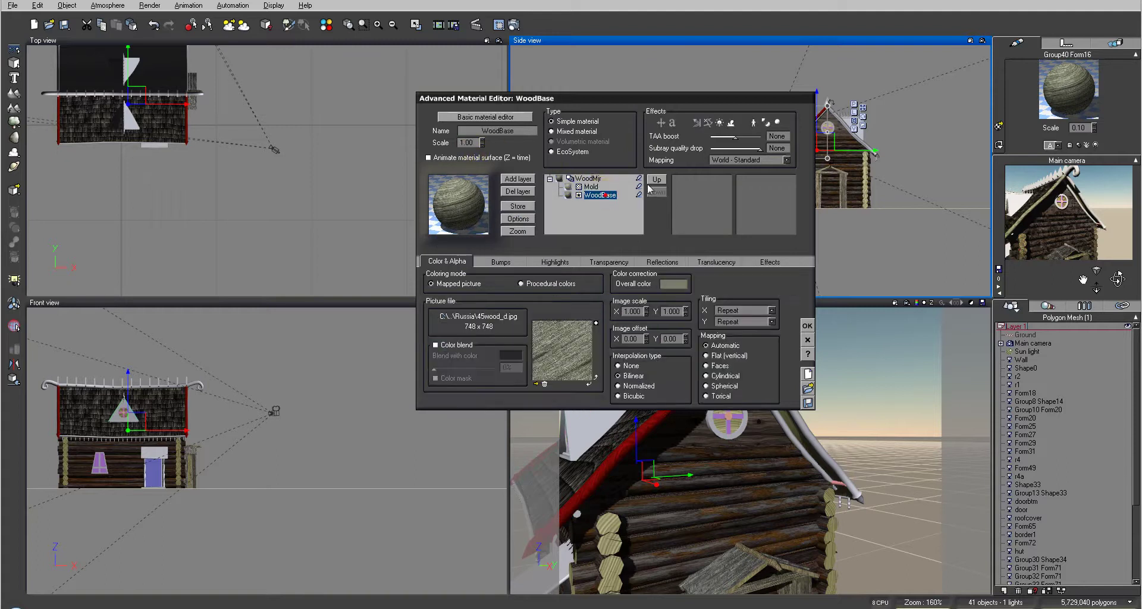
click(786, 160)
click(744, 202)
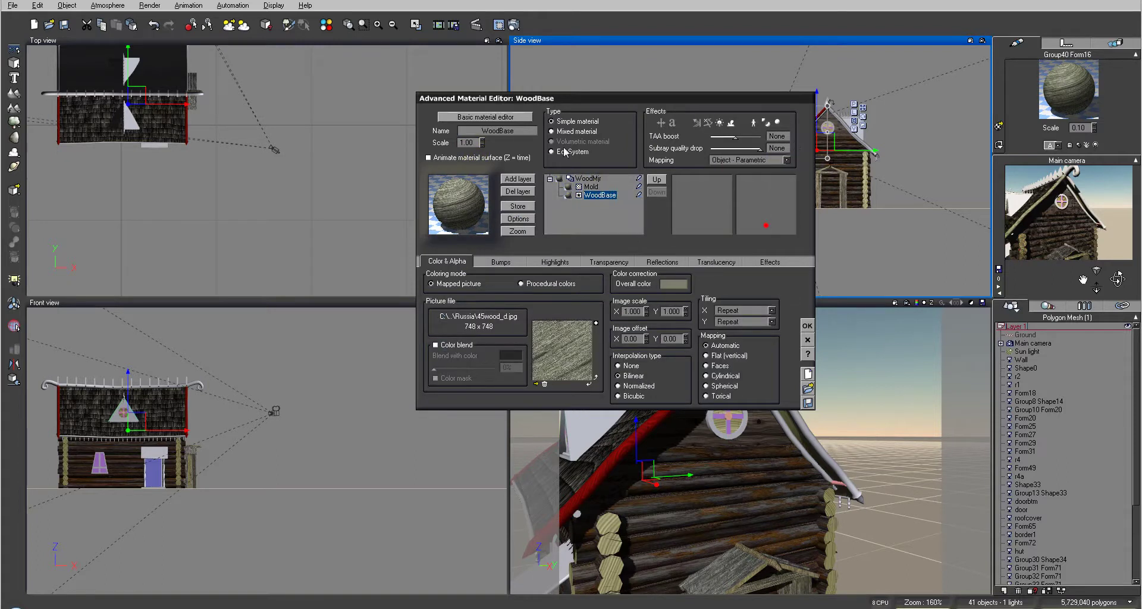
Set the Mold layer's scale to 1, accept the trim material and test-render the gable
click(591, 187)
click(470, 143)
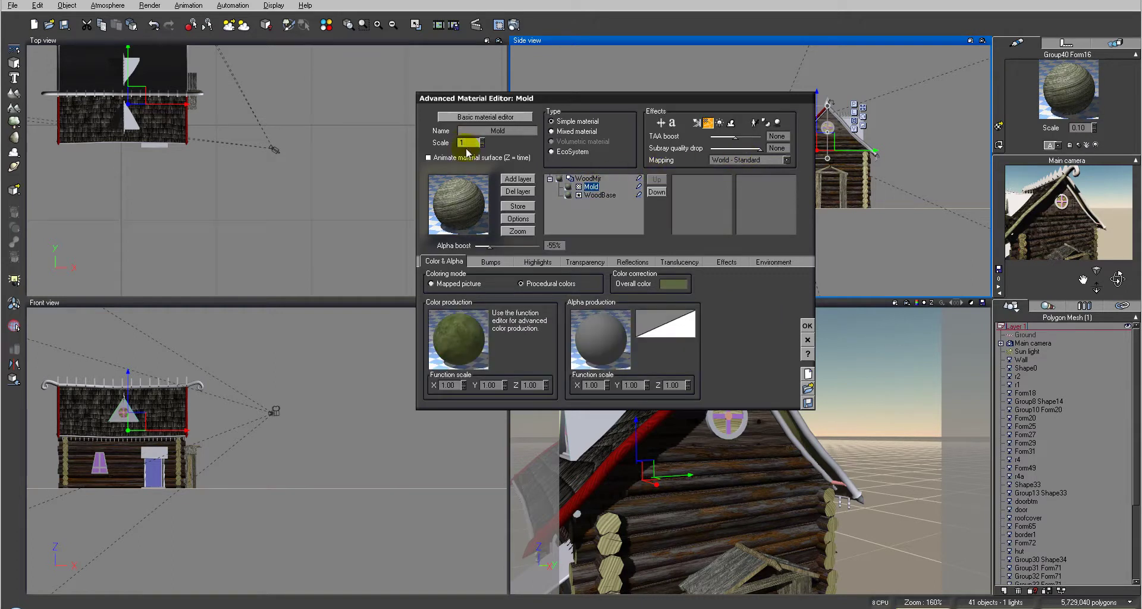
click(600, 195)
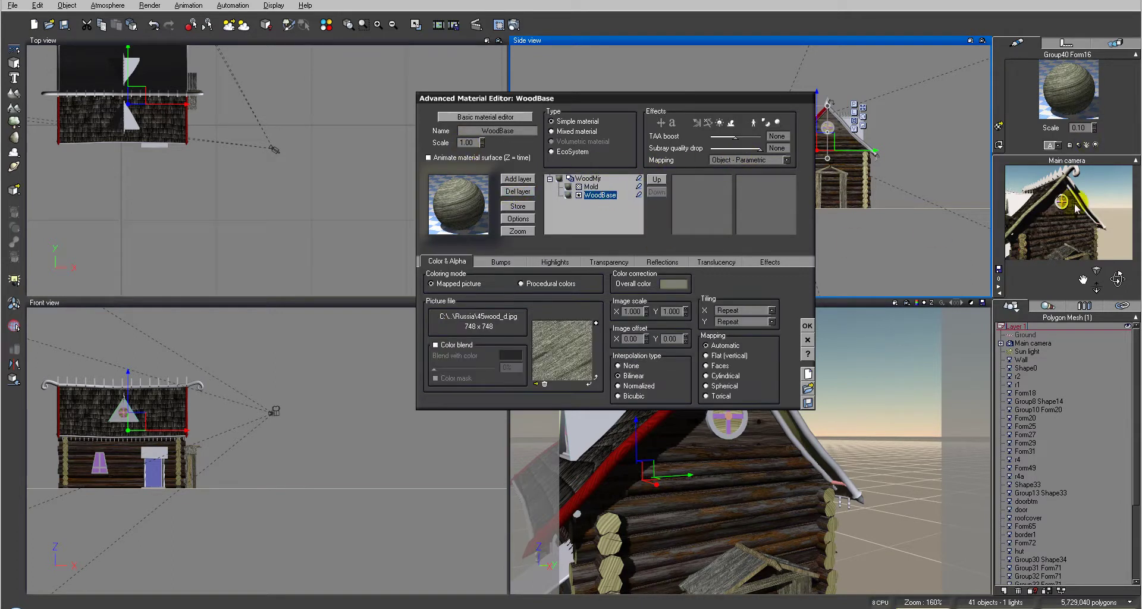
click(807, 326)
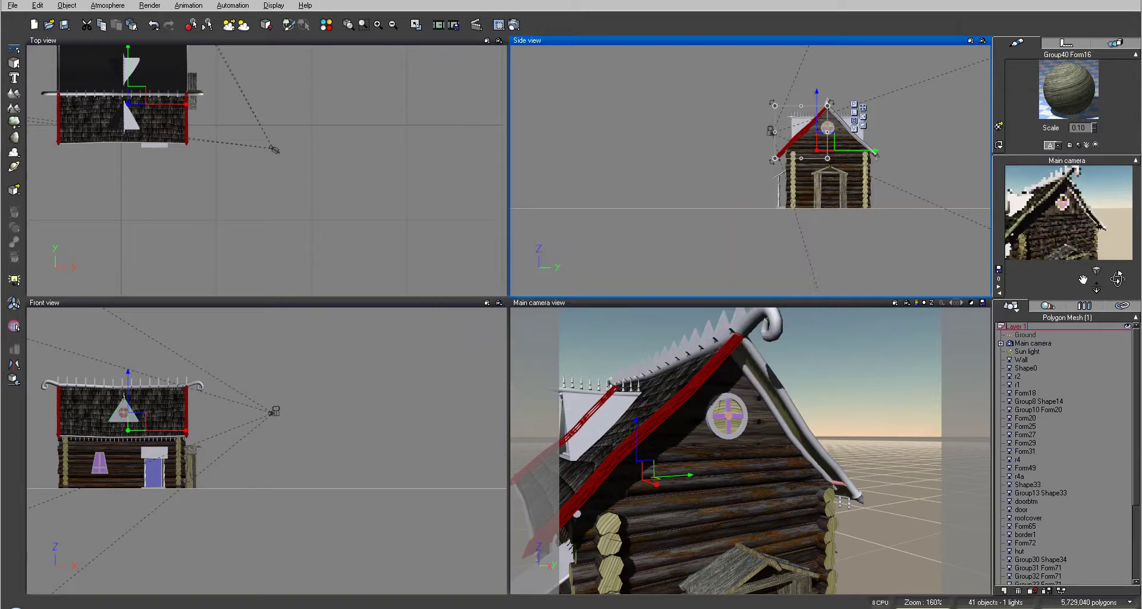
click(15, 326)
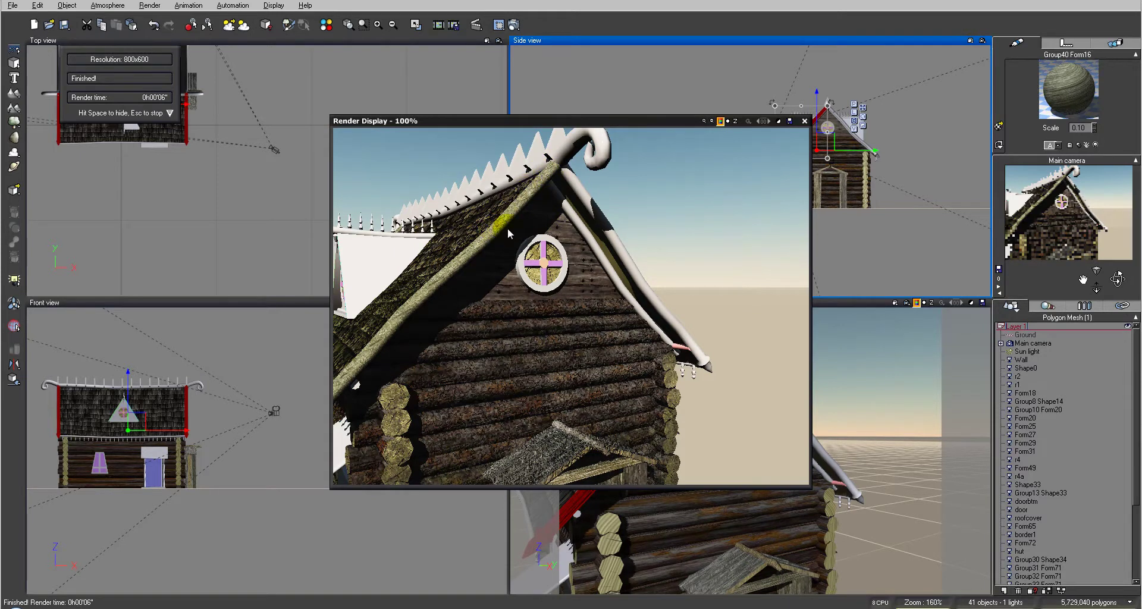
click(804, 121)
Rotate the WoodBase layer's picture to adjust the wood grain direction in the sloping trim board's material
double_click(1066, 88)
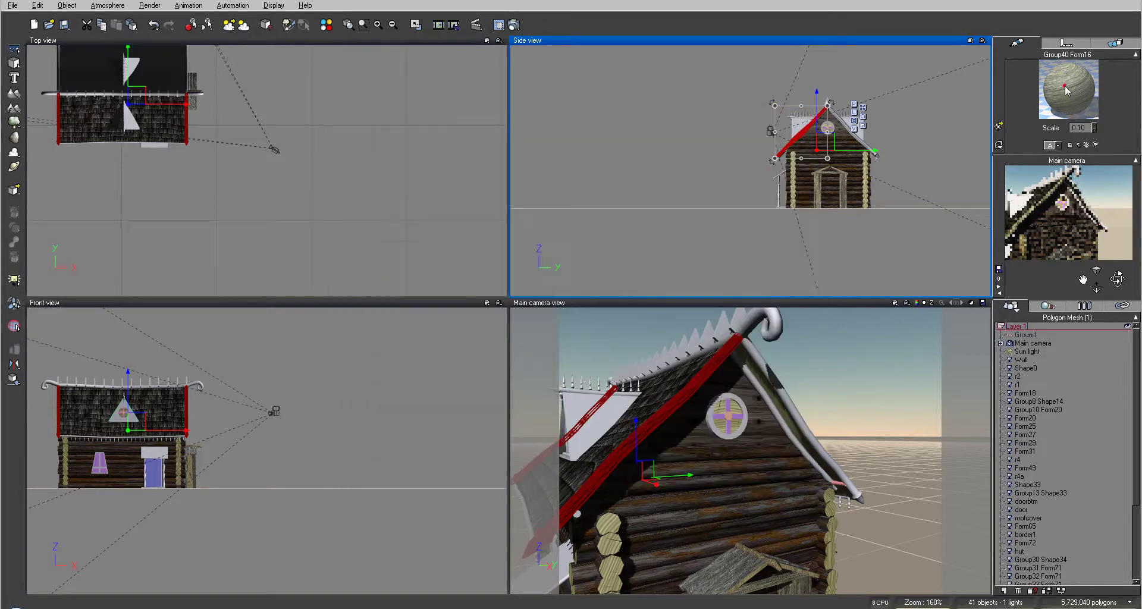
click(600, 196)
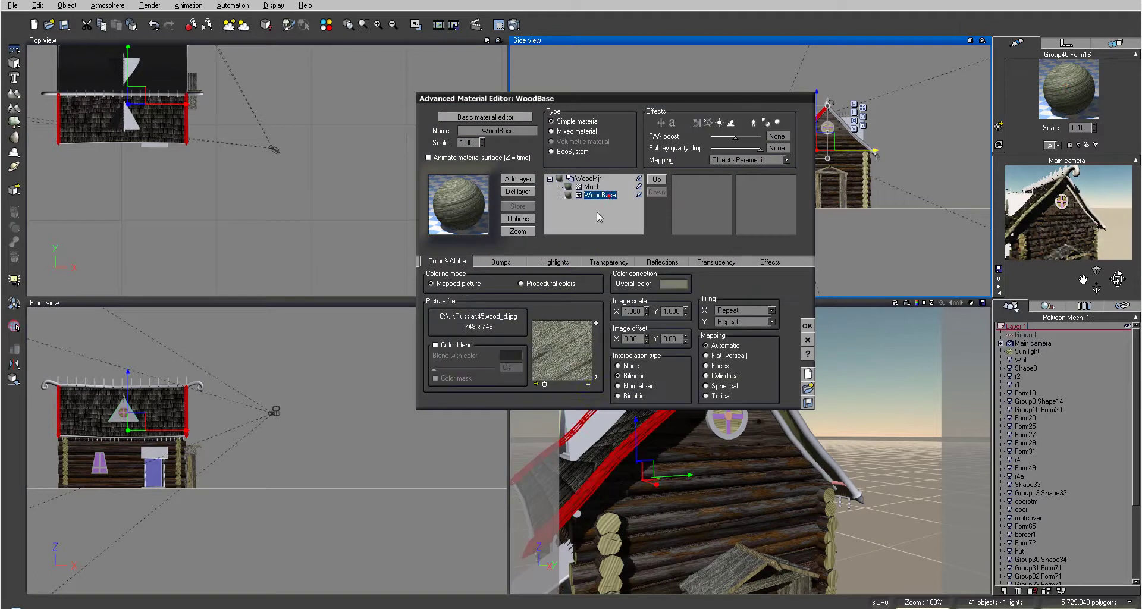
click(597, 377)
click(597, 377)
click(597, 375)
click(597, 377)
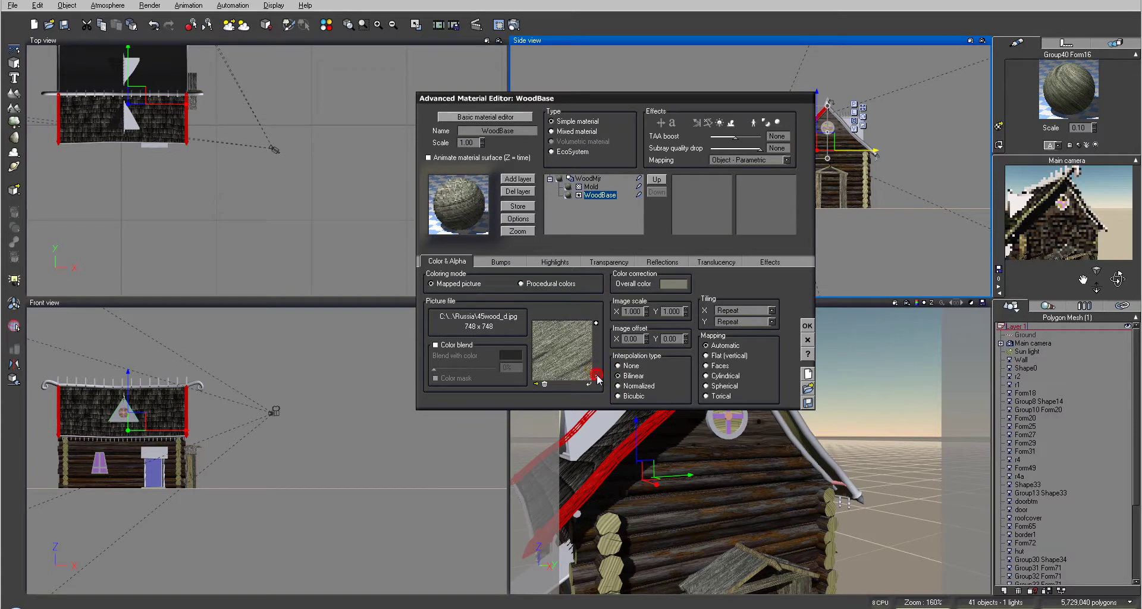
click(595, 323)
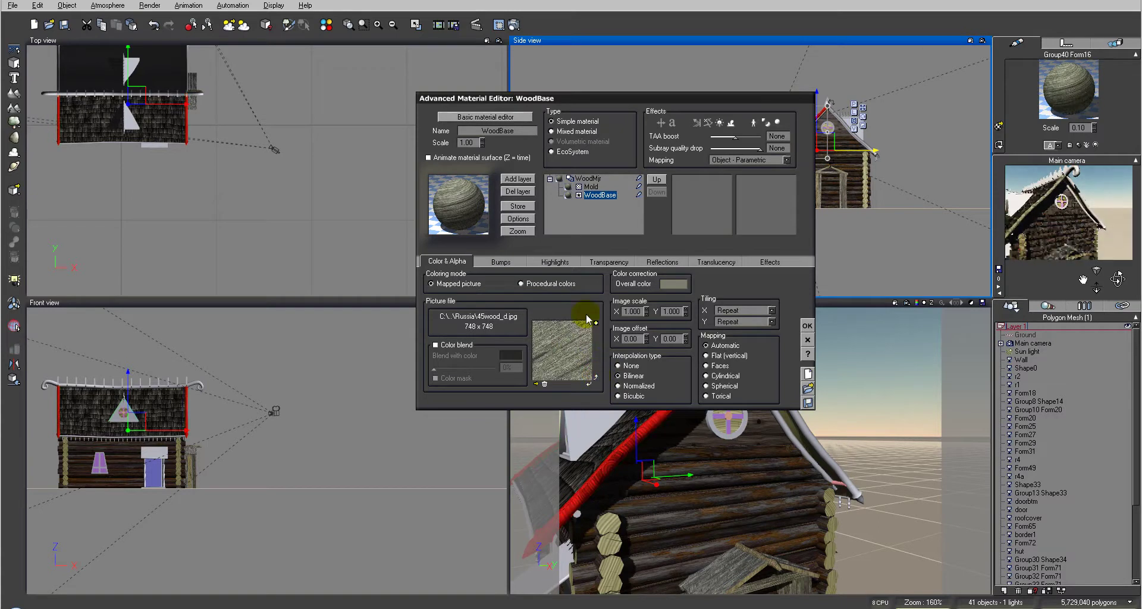
click(594, 323)
click(593, 325)
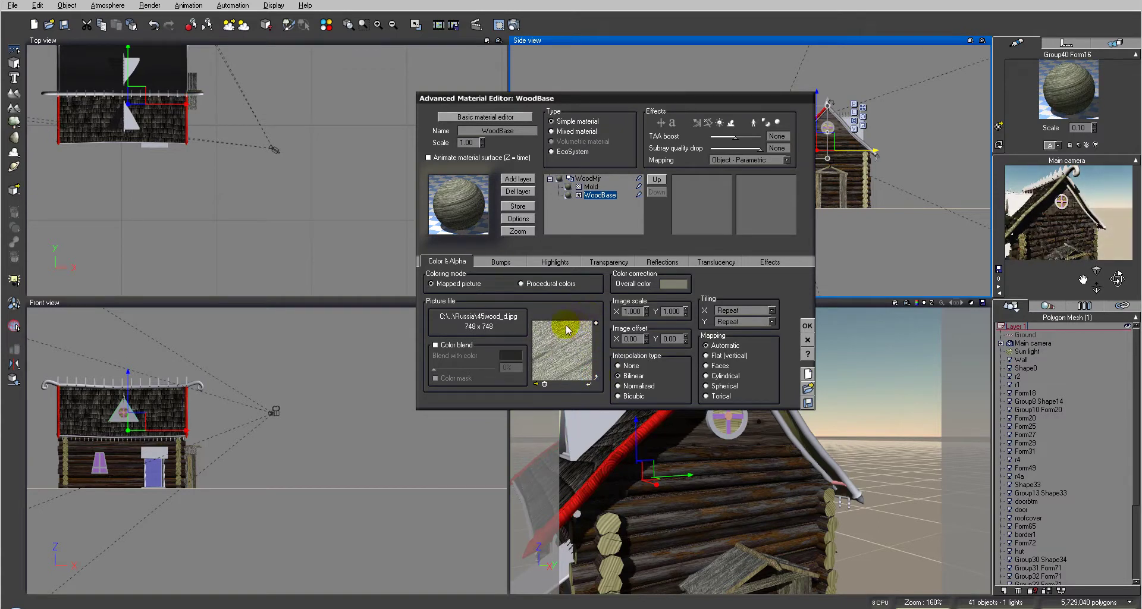
click(592, 369)
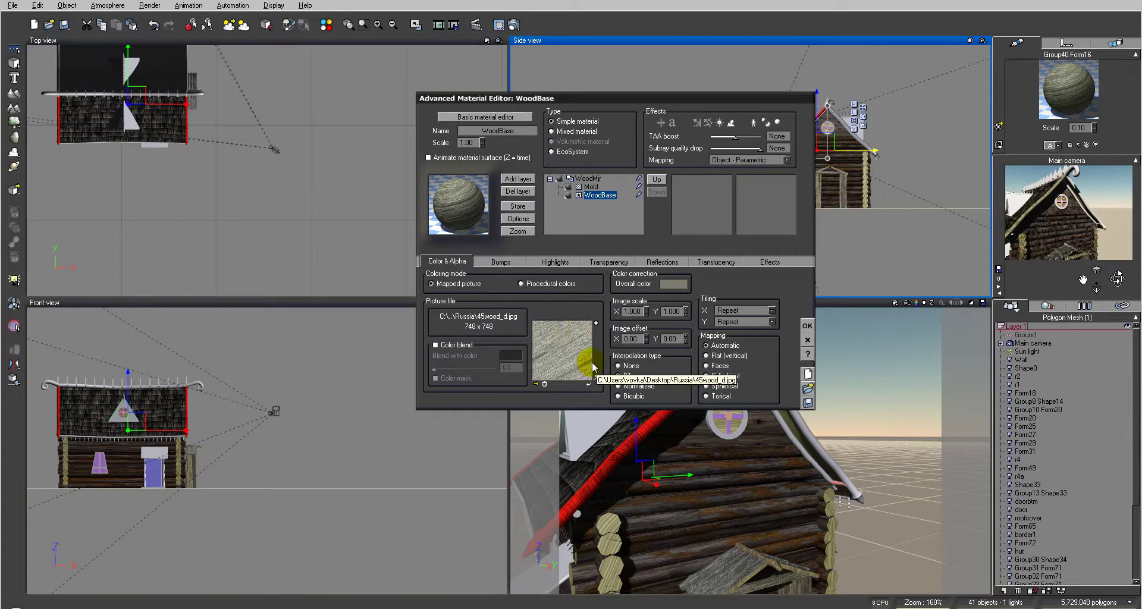
click(594, 323)
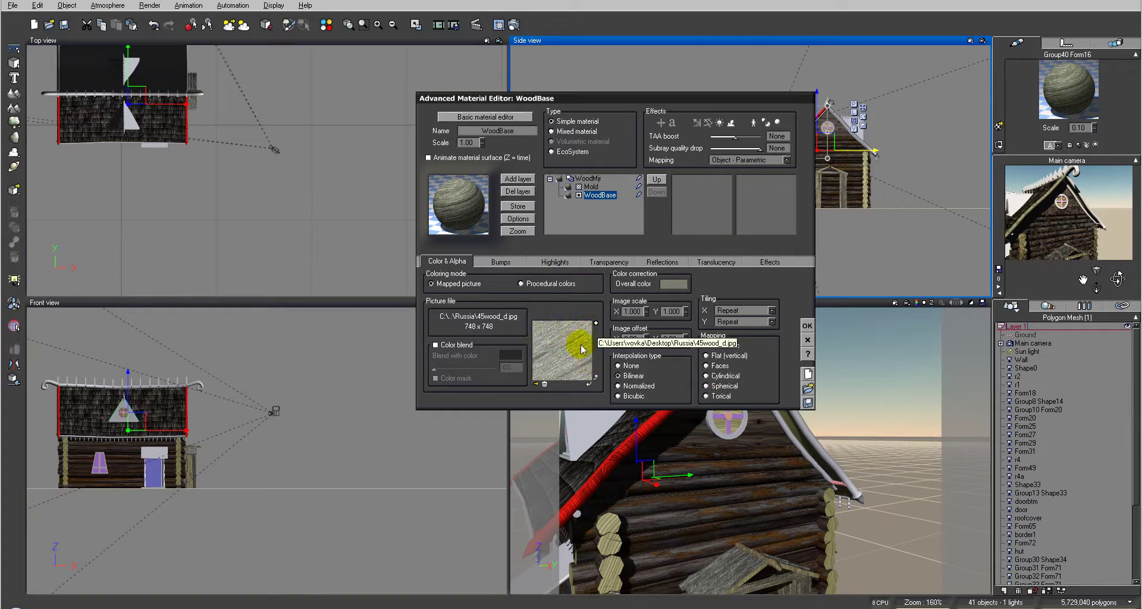
click(573, 341)
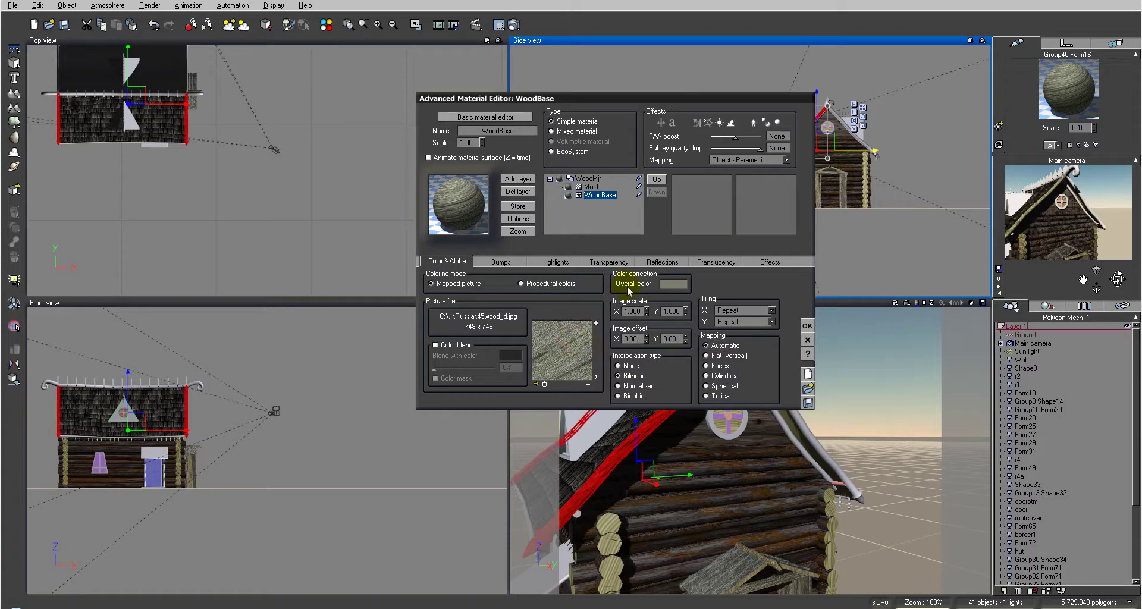
Delete the Mold layer from the trim material and add a moss layer above WoodBase
click(596, 195)
click(596, 187)
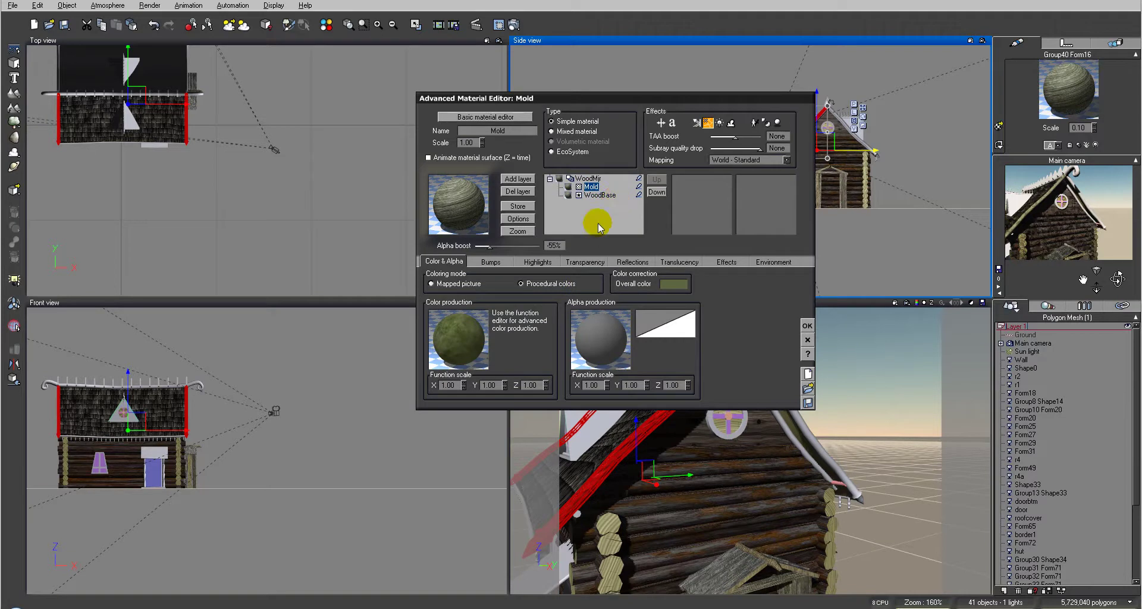
click(526, 193)
click(519, 179)
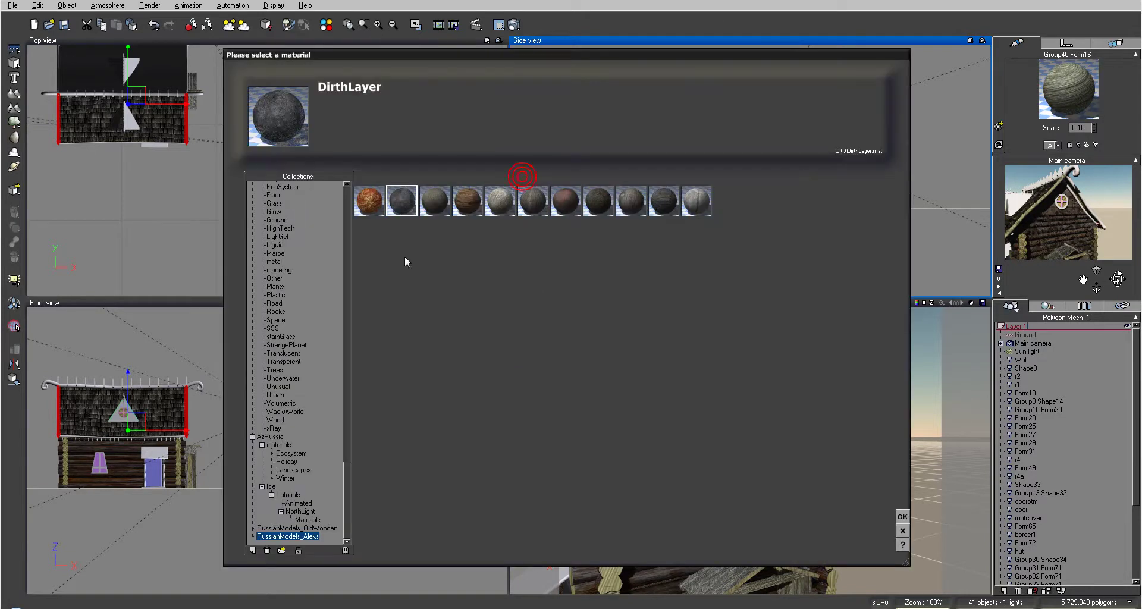
click(281, 551)
click(410, 164)
click(796, 373)
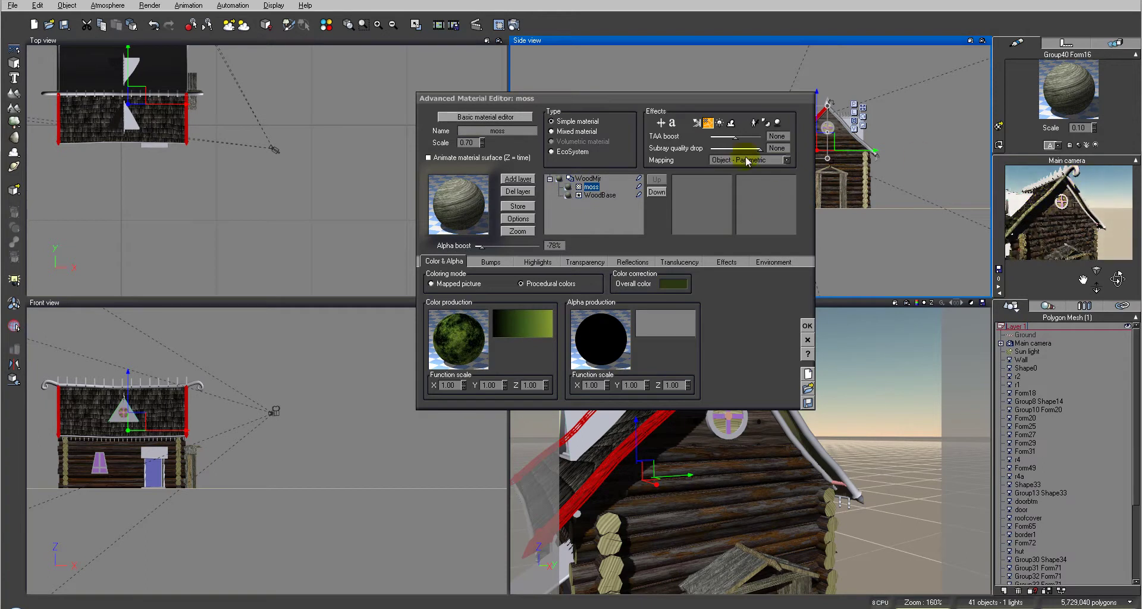
Darken the WoodBase layer's overall colour to a brown of about RGB 98, 91, 84 and test-render the gable
click(606, 195)
click(678, 284)
click(699, 292)
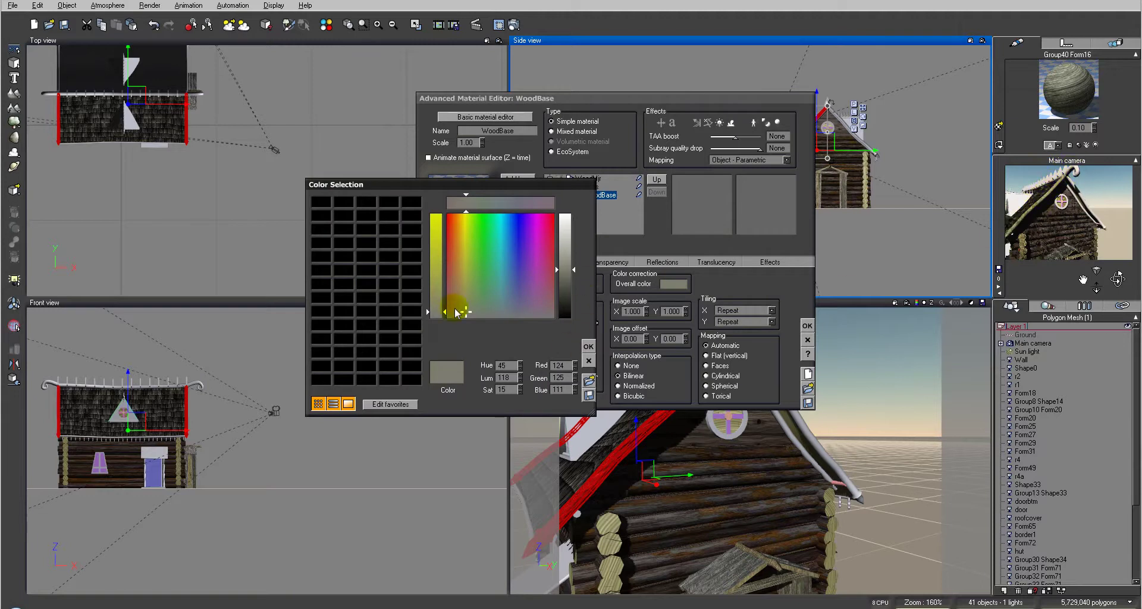
drag(464, 315, 459, 315)
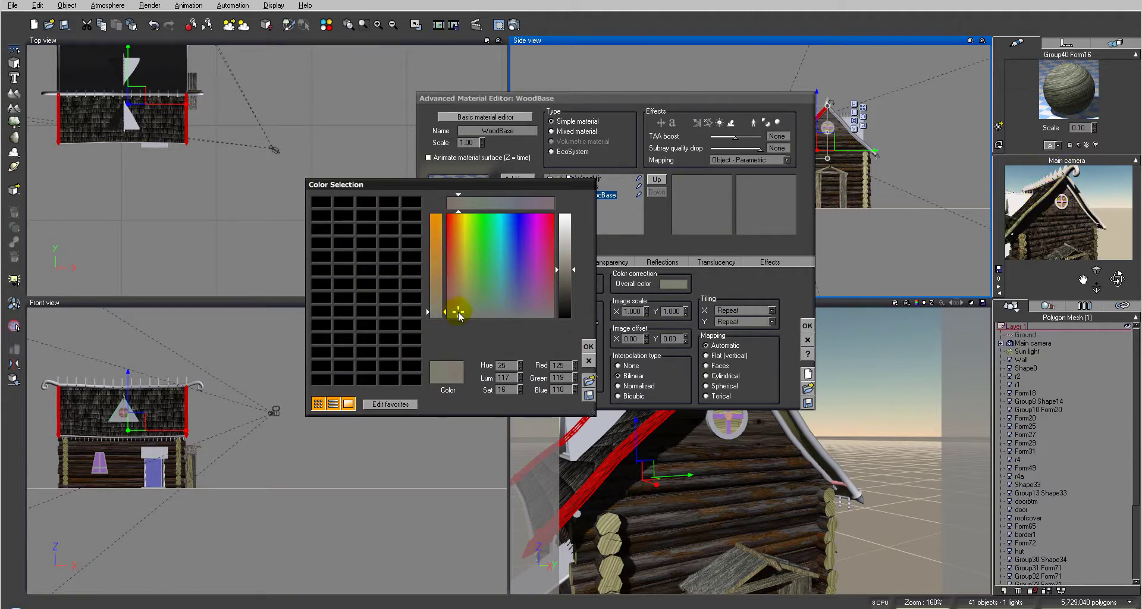
drag(567, 285, 568, 282)
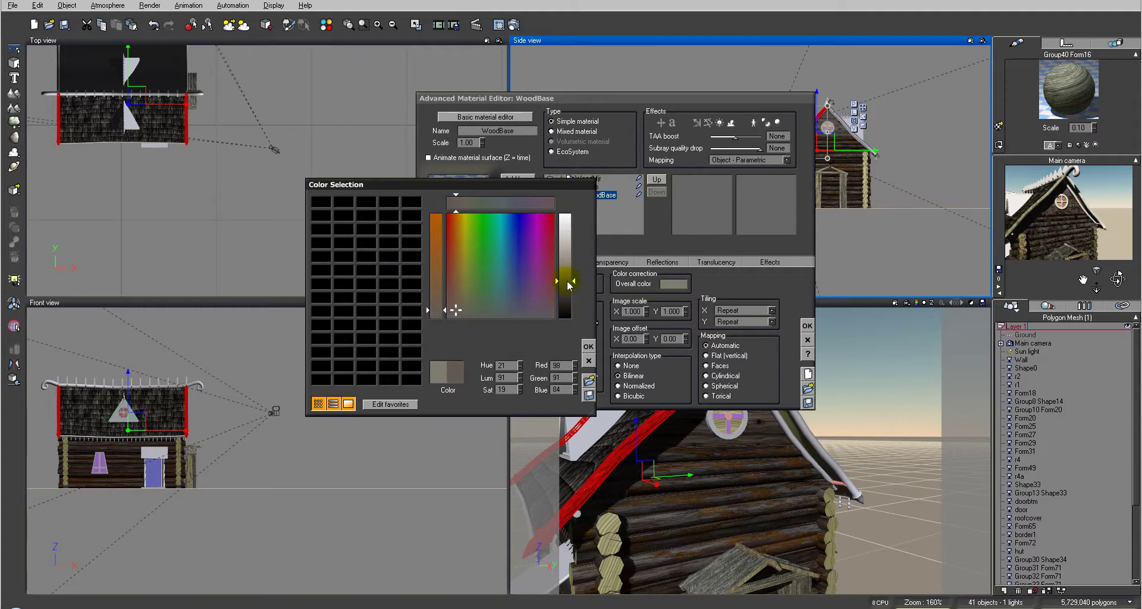
click(588, 346)
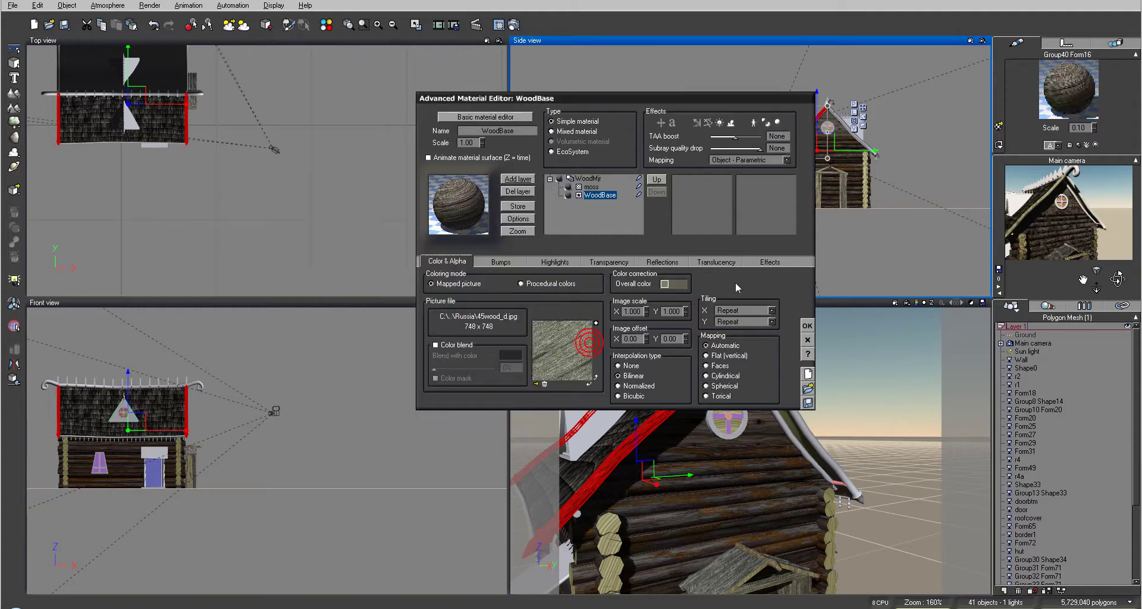
click(1068, 178)
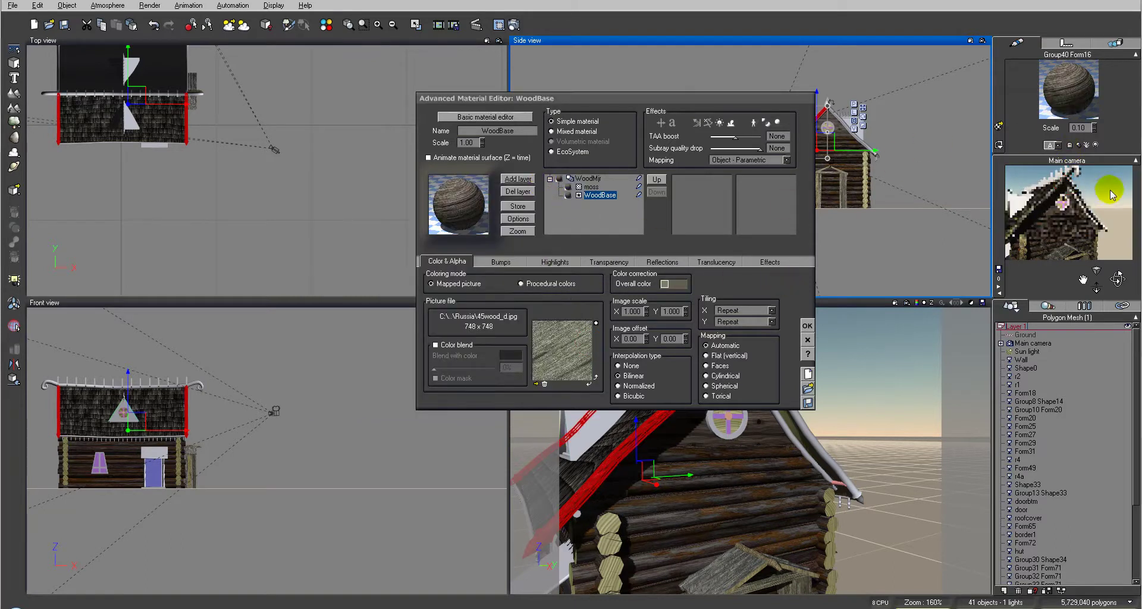
click(517, 230)
click(514, 25)
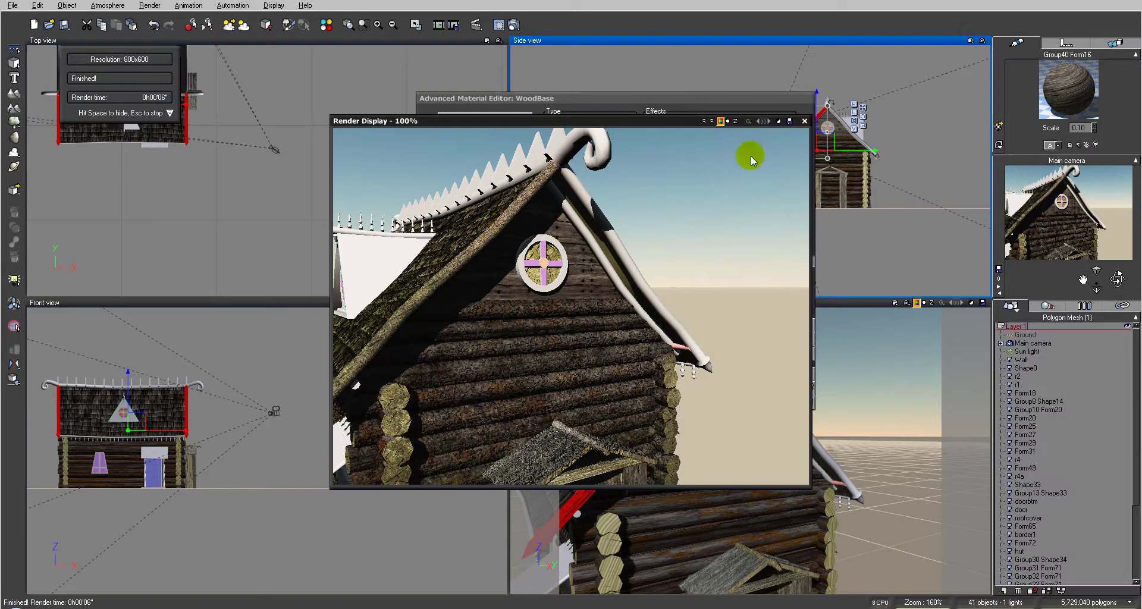
click(804, 121)
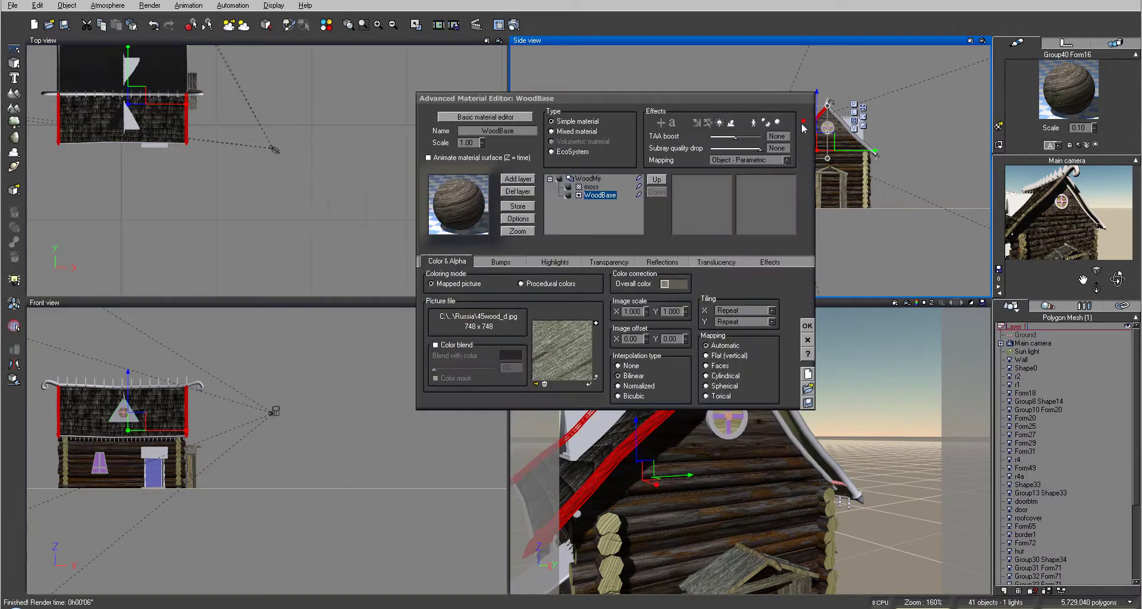
Shift the WoodBase layer's overall colour towards grey-green, test-render the gable and accept the trim material
right_click(682, 284)
click(704, 290)
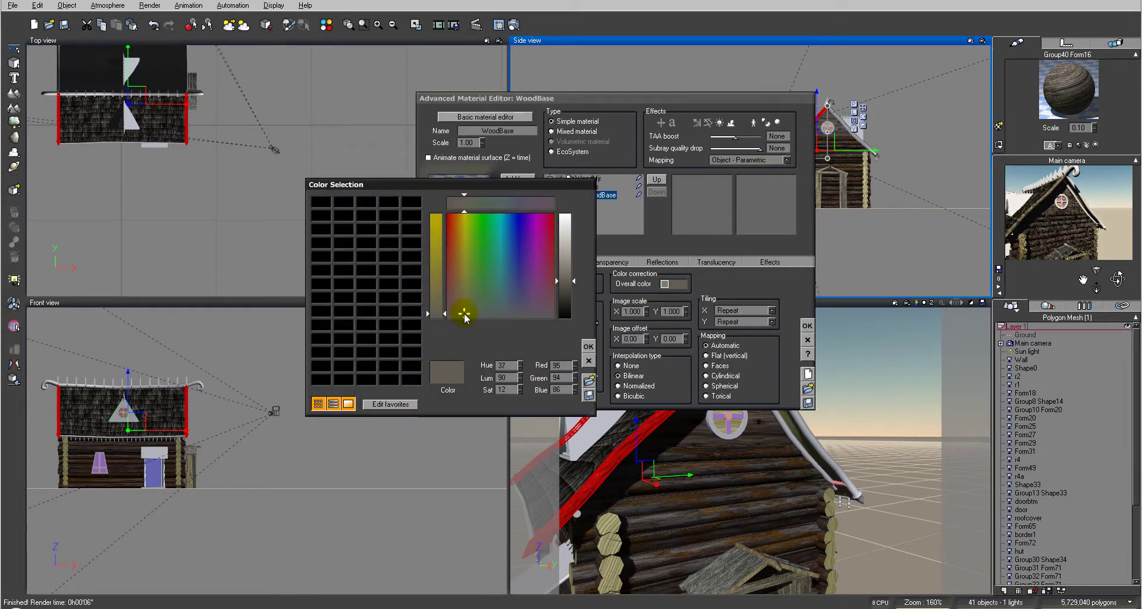
click(589, 347)
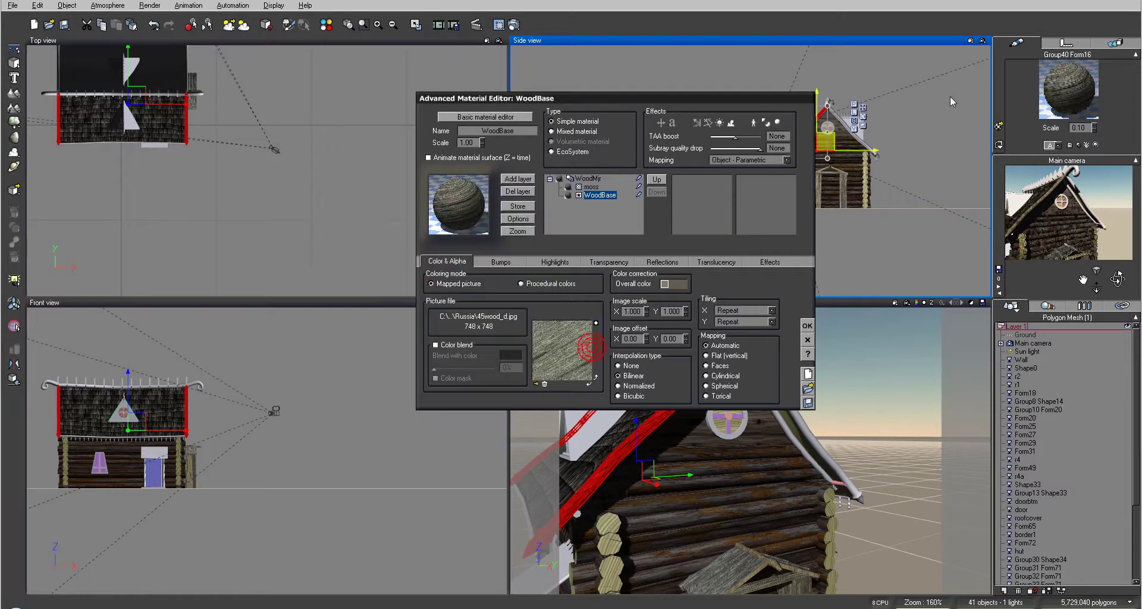
click(515, 24)
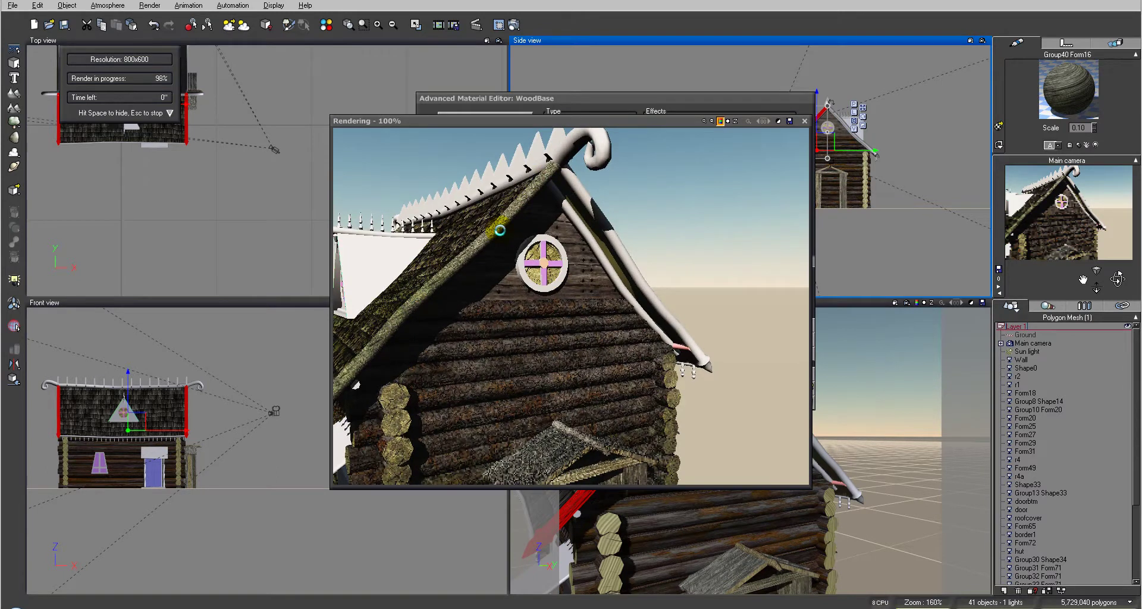
click(805, 125)
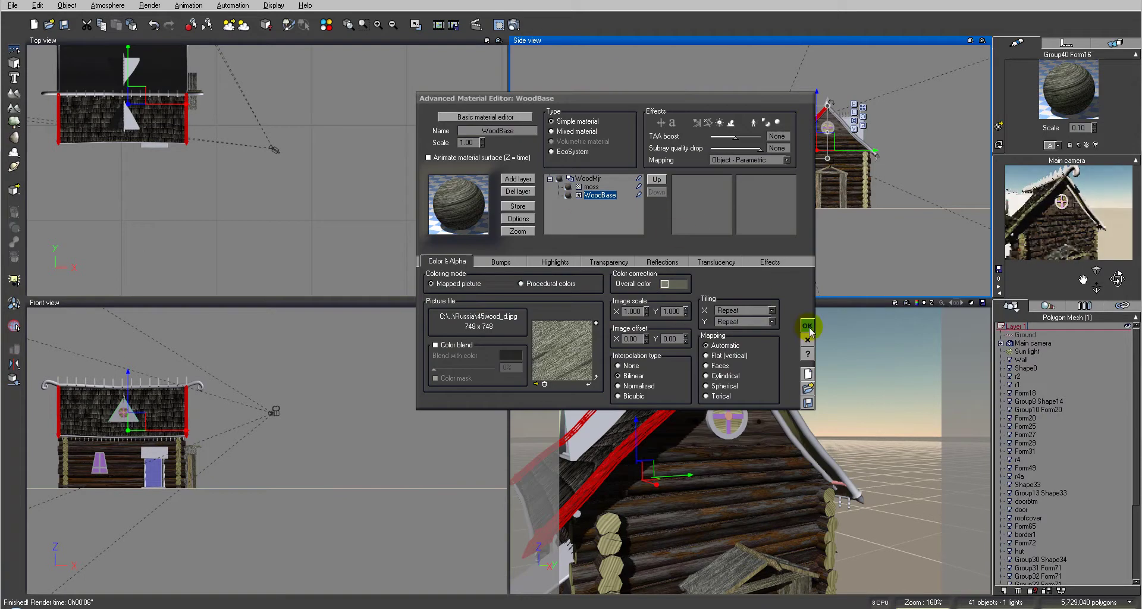
click(588, 178)
click(807, 302)
Copy the finished trim material from Group40 Form16 and paste it onto the opposite sloping trim board, Group41 Form16
right_click(1069, 90)
click(1098, 116)
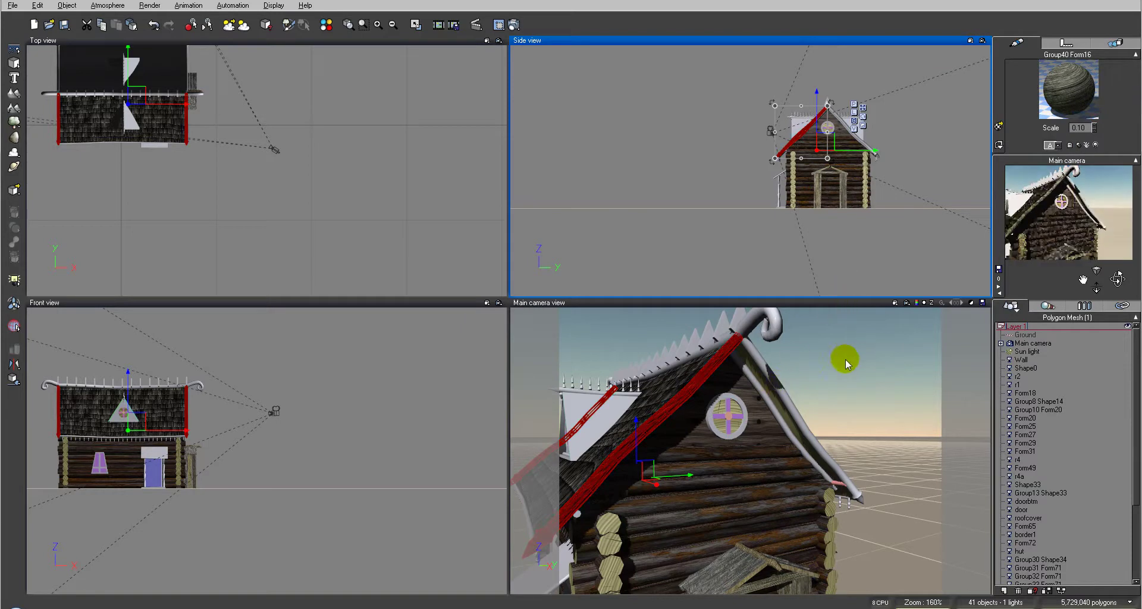
click(782, 389)
click(787, 395)
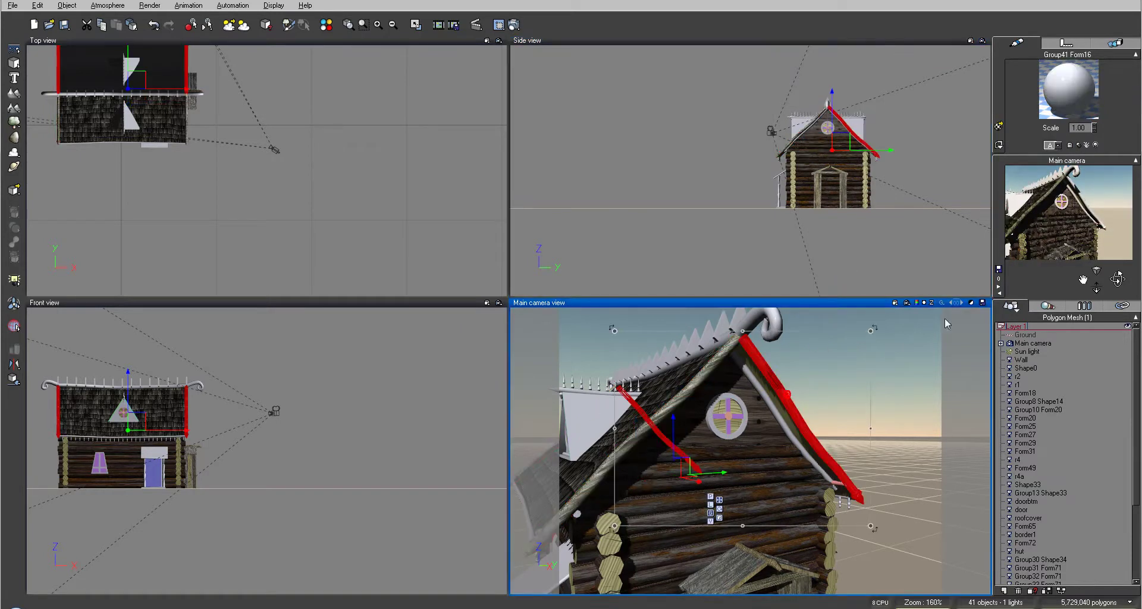
right_click(1072, 86)
click(1108, 117)
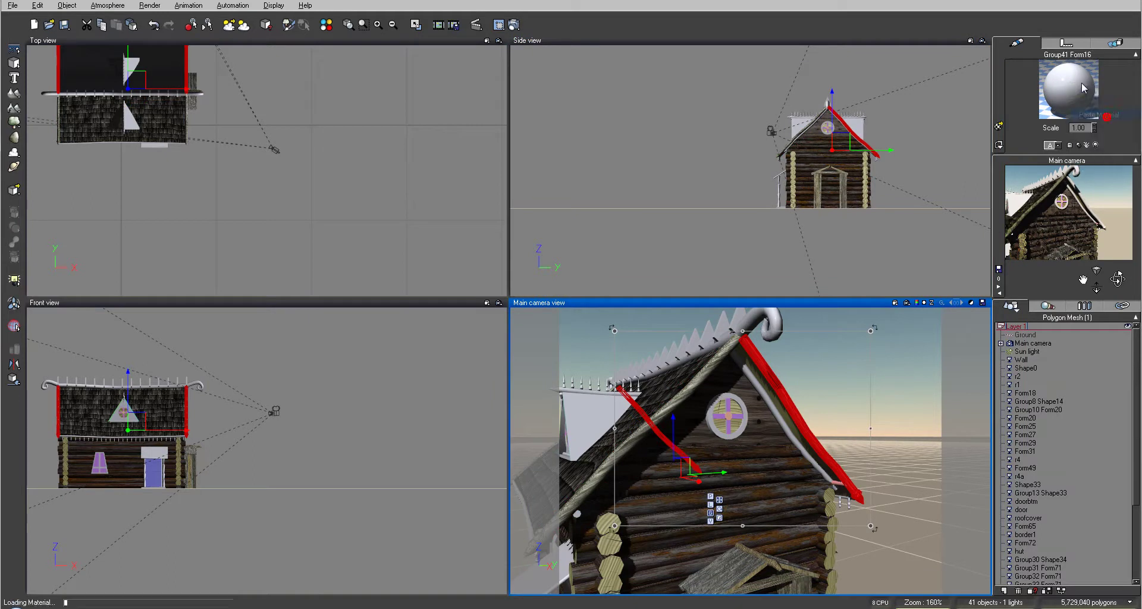
Rotate the WoodBase picture in Group41 Form16's material to realign the grain, accept it and test-render the gable
double_click(1081, 83)
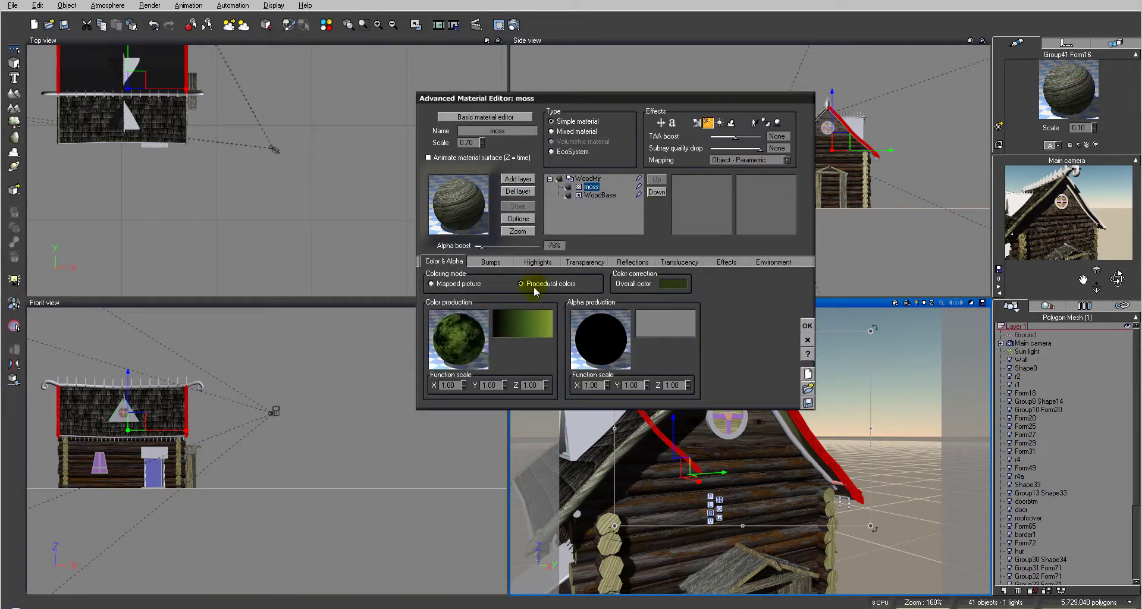
click(608, 195)
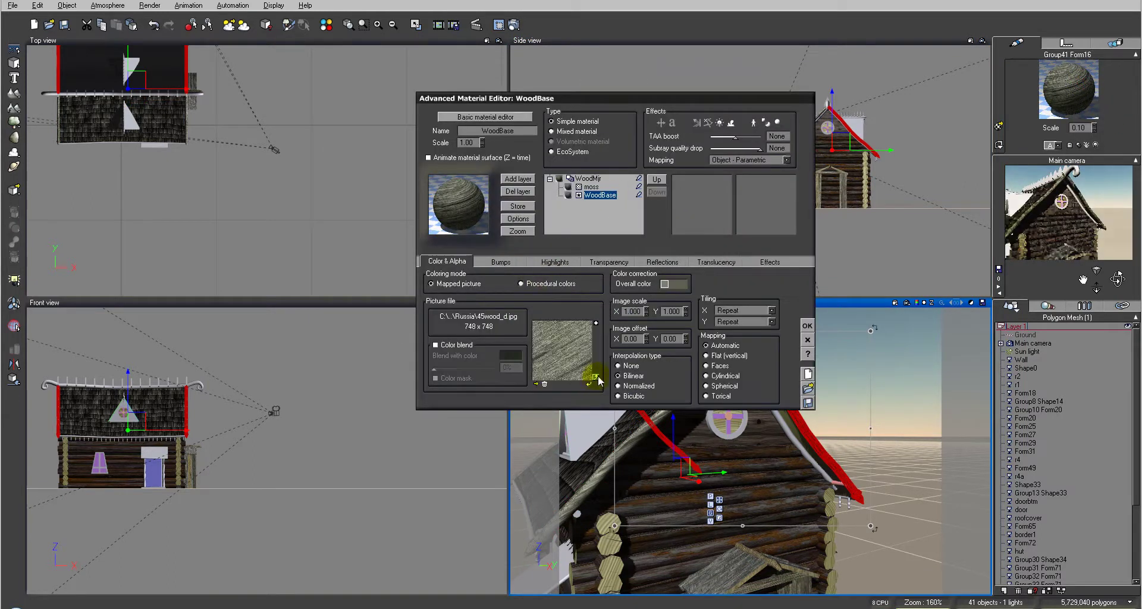
click(807, 325)
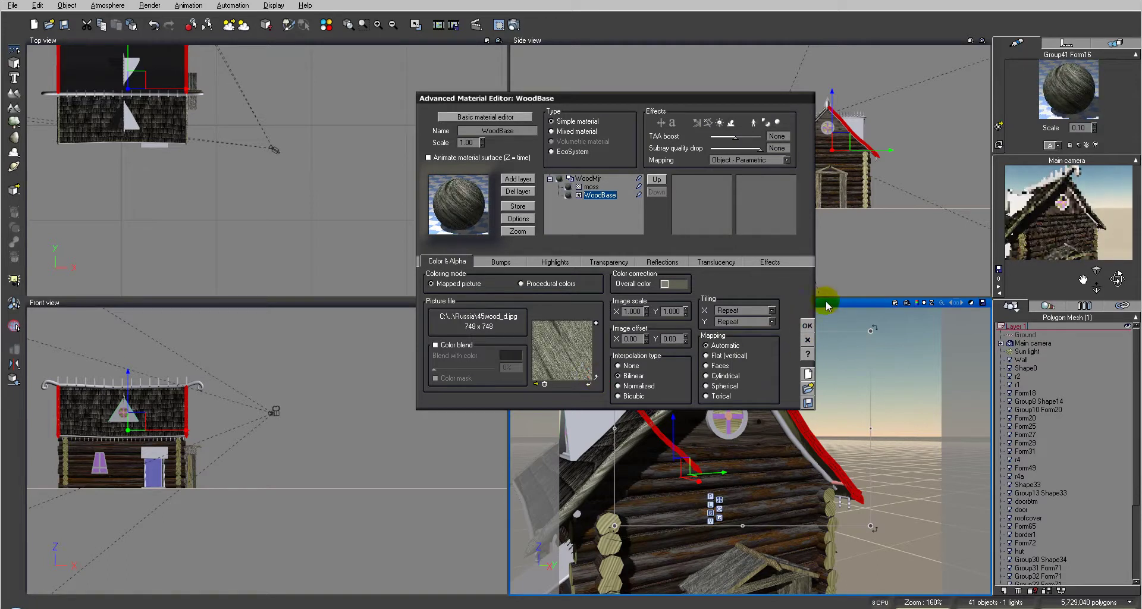
click(807, 326)
click(514, 25)
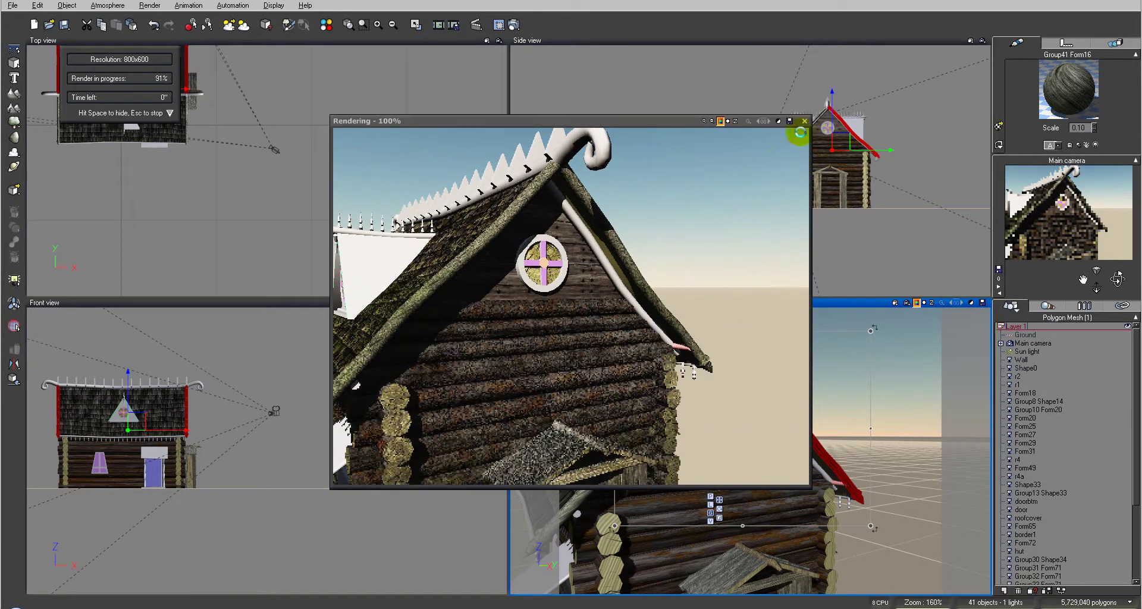
key(Escape)
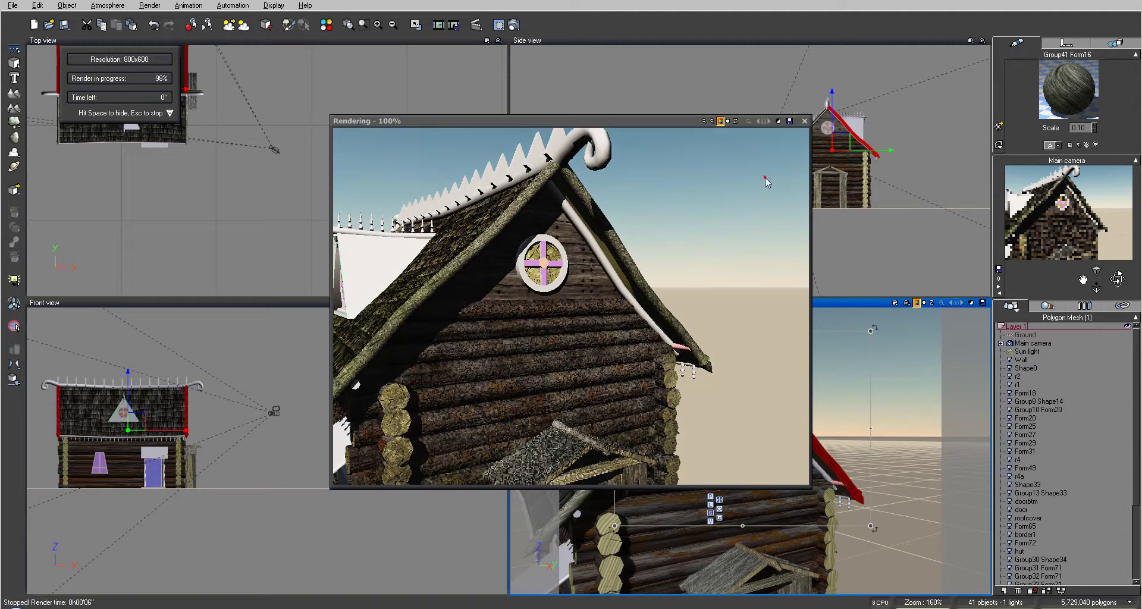
click(803, 121)
Paste the copied weathered trim material onto Form25, the inner sloping trim board on the near gable
click(935, 140)
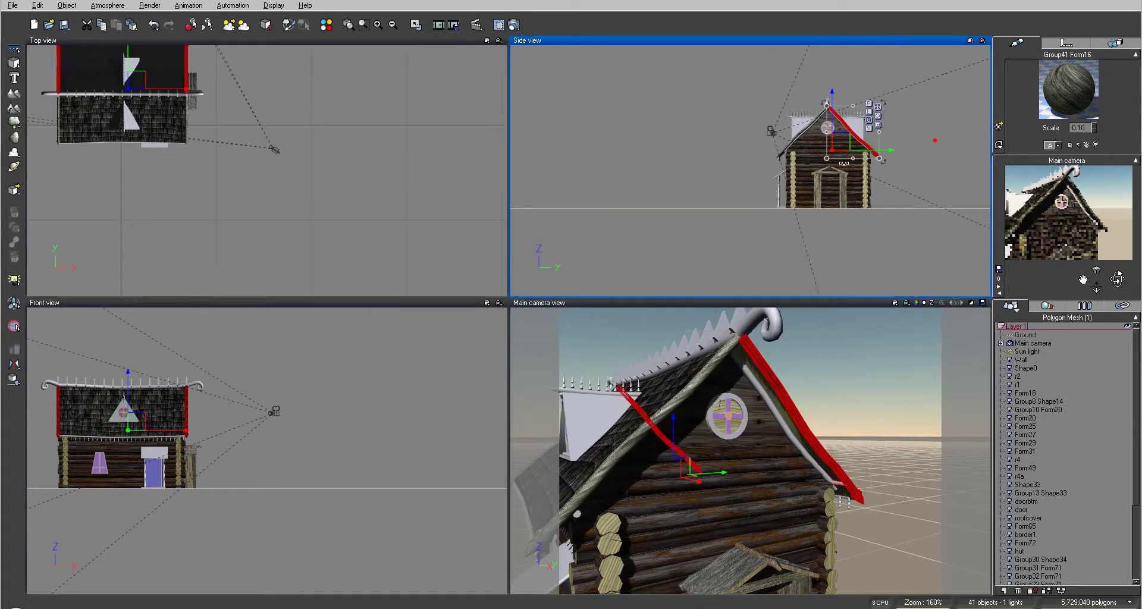
scroll(849, 163, up, 1)
scroll(848, 161, up, 5)
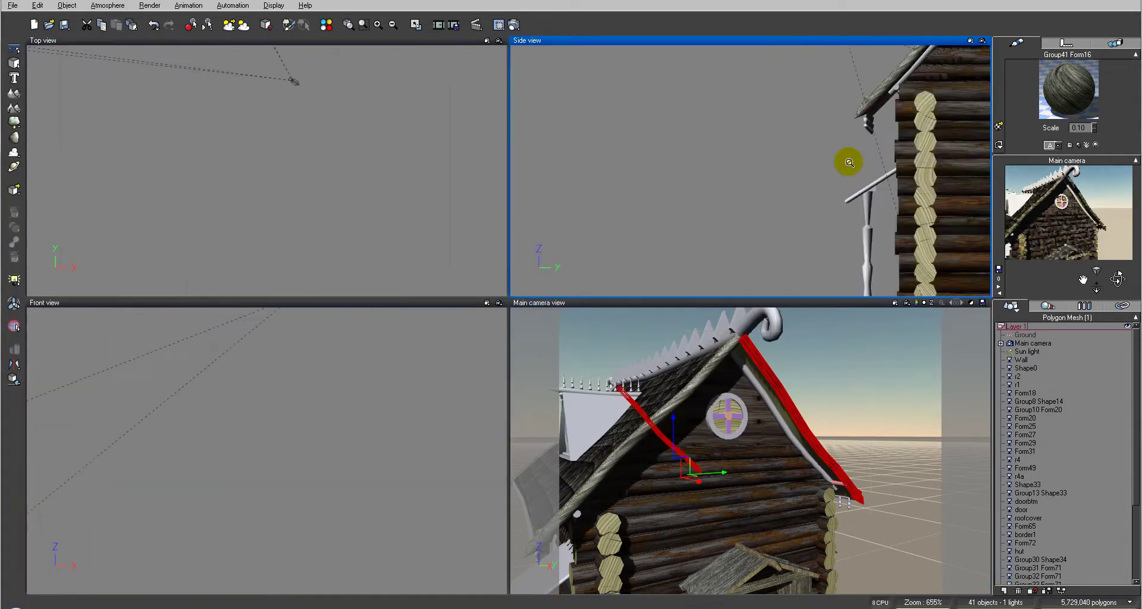
click(909, 71)
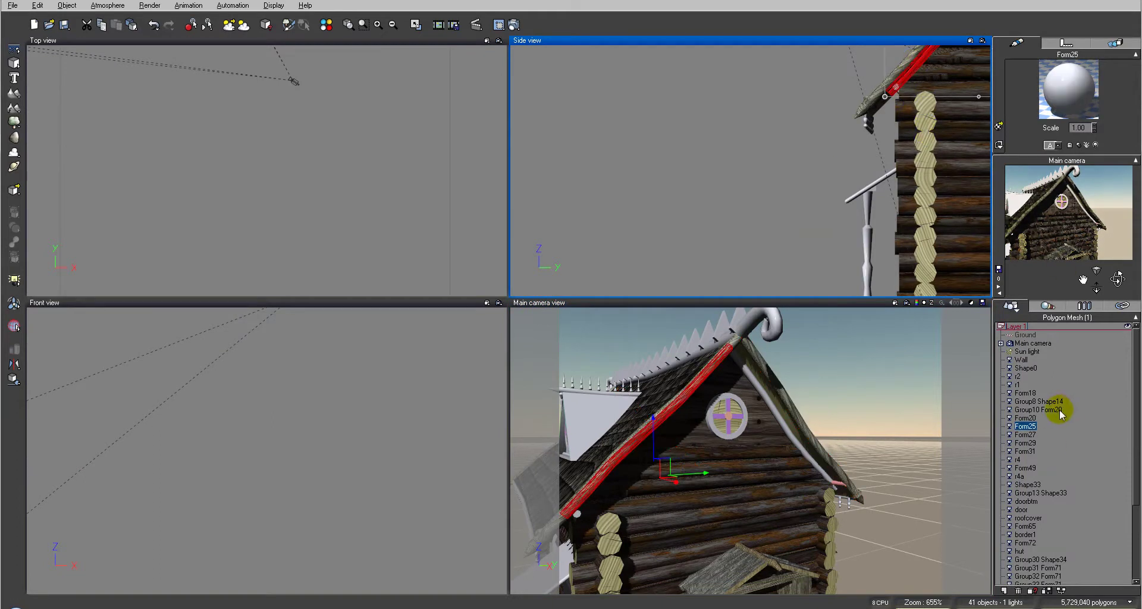
click(1032, 419)
click(1025, 427)
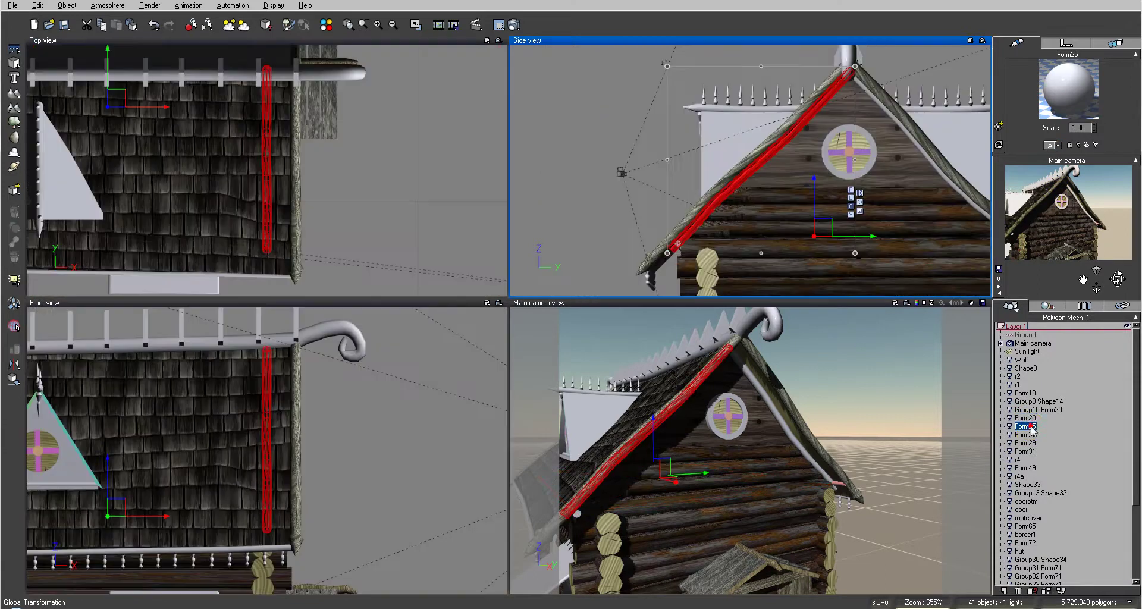
click(1026, 435)
click(1027, 427)
click(1027, 435)
click(1027, 428)
right_click(1096, 90)
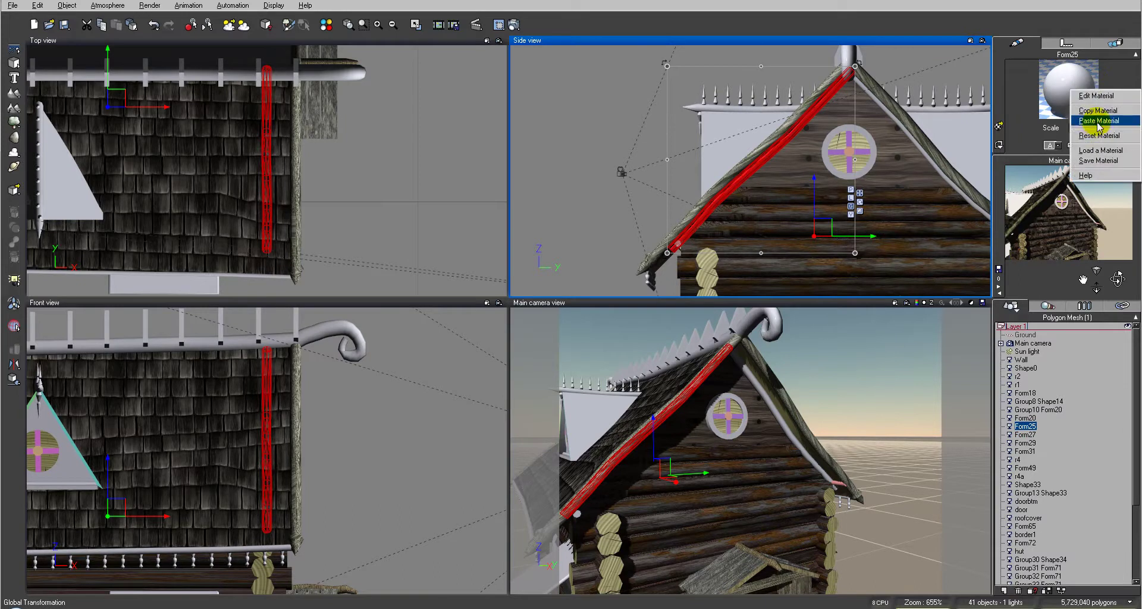
click(1098, 121)
Paste the same trim material onto Form29, the matching inner board at the far end of the roof
click(1027, 443)
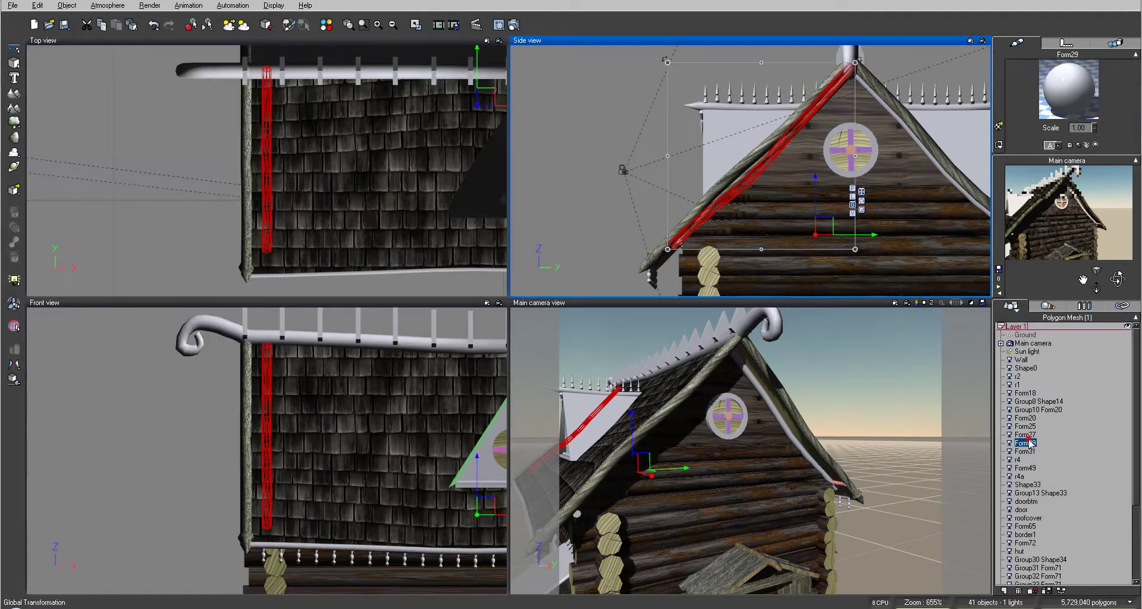
right_click(1045, 83)
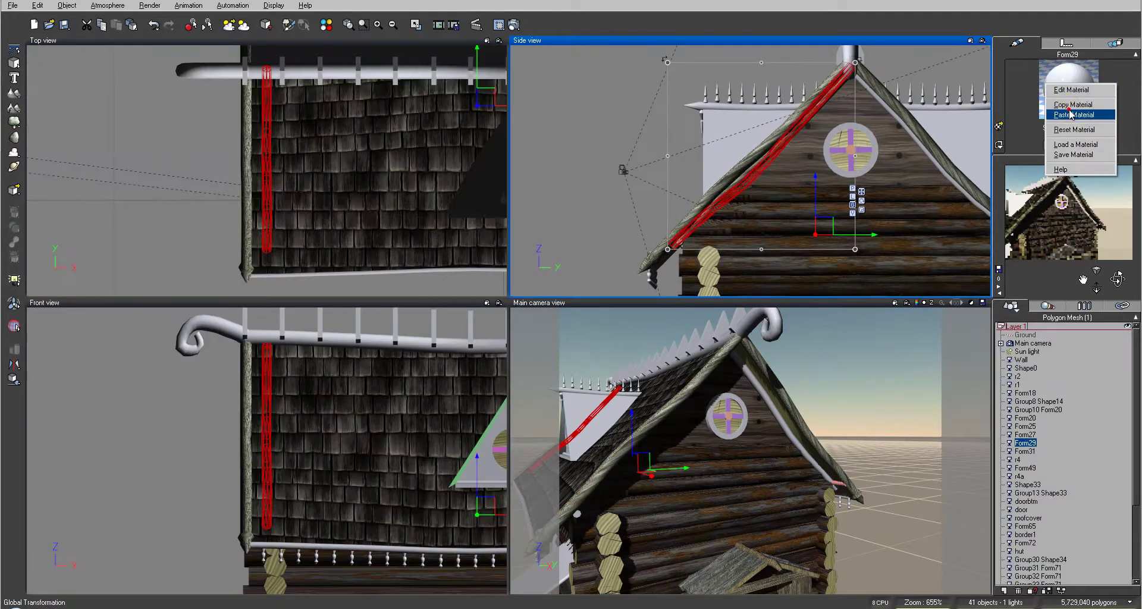
click(1071, 105)
click(1023, 434)
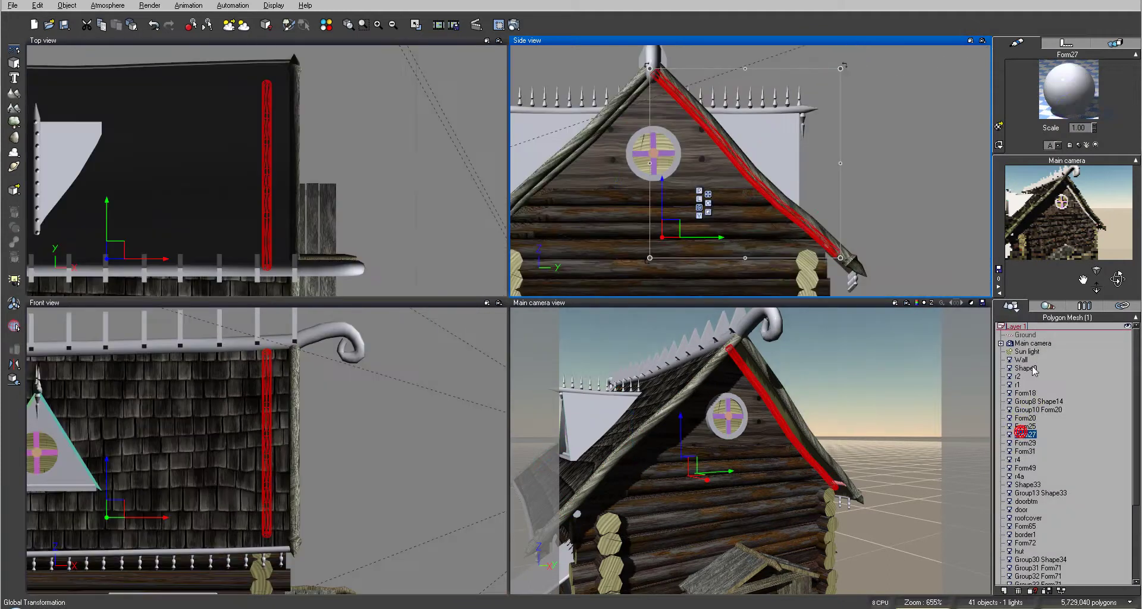
right_click(1068, 98)
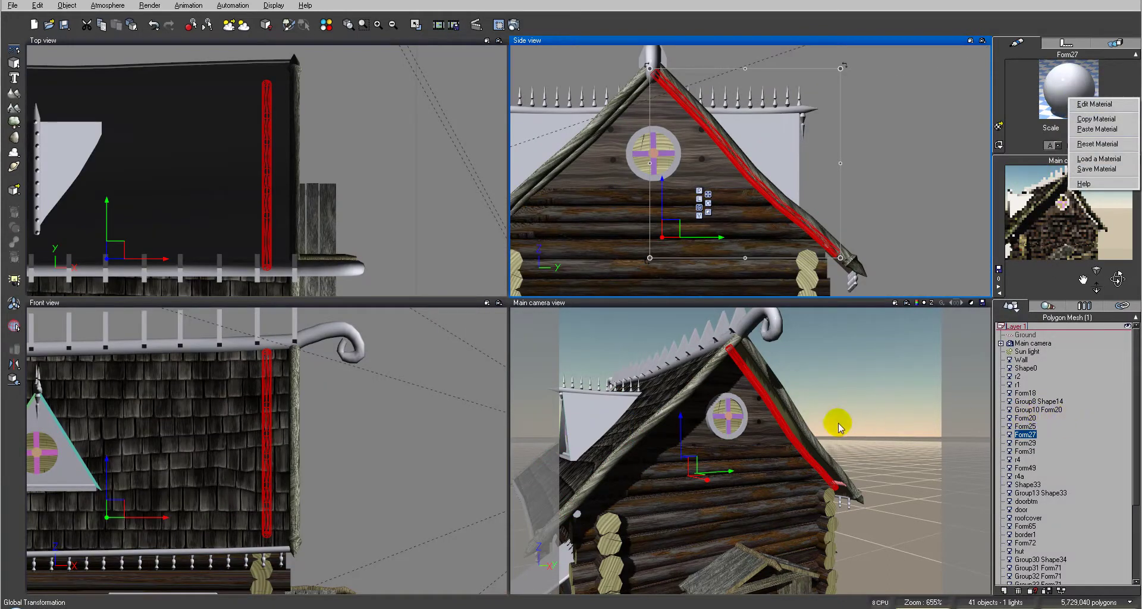
click(800, 419)
click(903, 334)
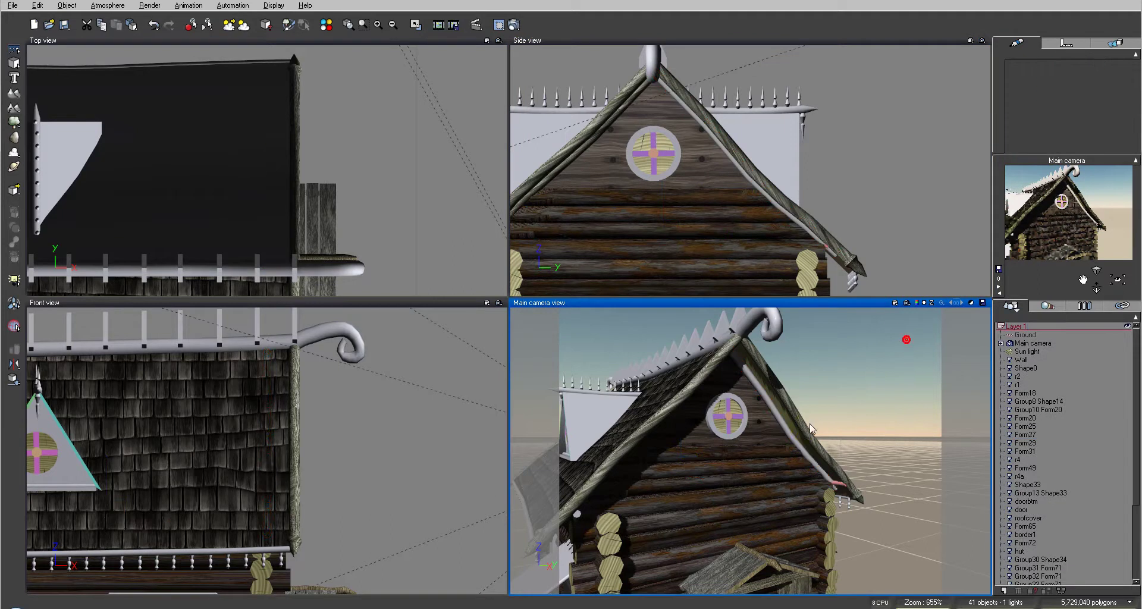
Copy the realigned material from the outer board Group41 Form16 and paste it onto the adjoining inner board, Form27
click(805, 428)
right_click(1069, 89)
click(1090, 108)
click(915, 185)
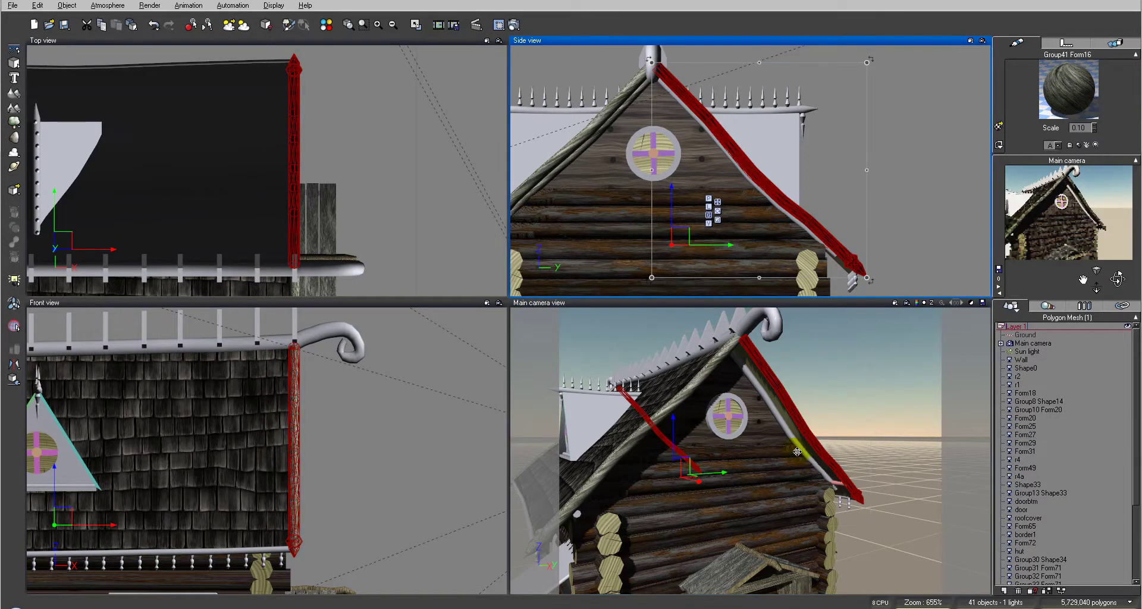
click(909, 327)
click(915, 359)
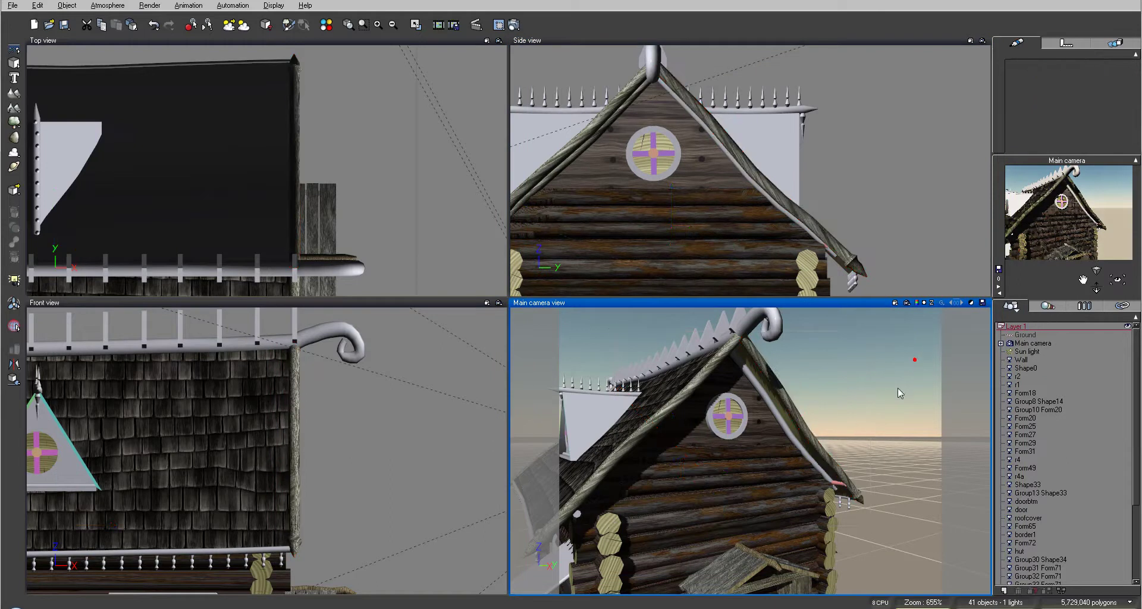
click(803, 453)
right_click(1065, 89)
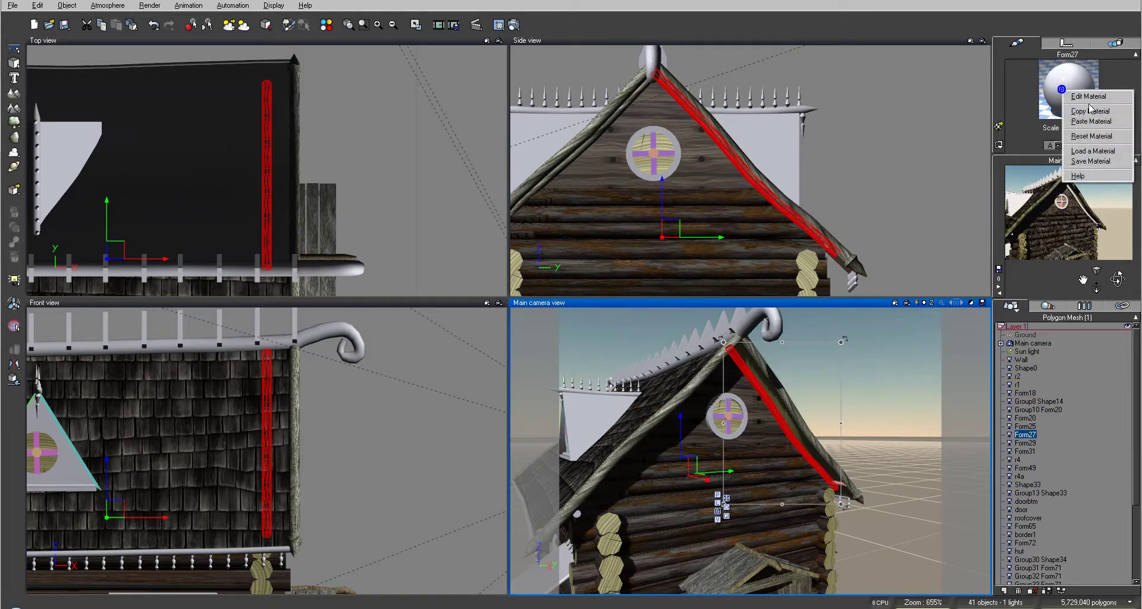
click(1088, 118)
Paste the realigned trim material onto Form31, the matching inner board at the far end of the roof
click(1027, 443)
click(1027, 451)
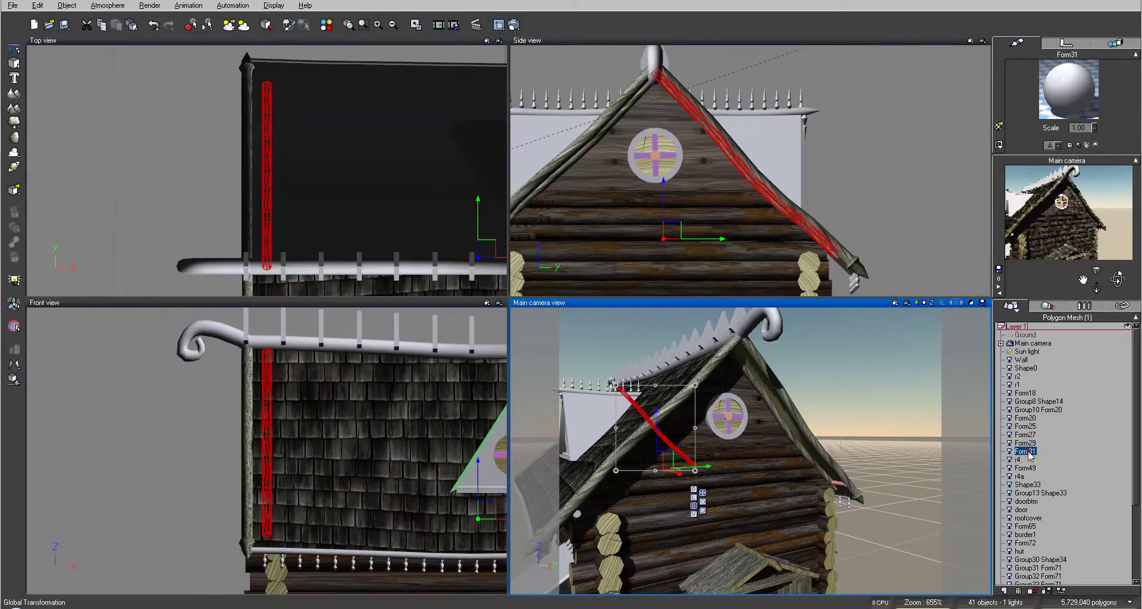
right_click(1068, 86)
click(1092, 114)
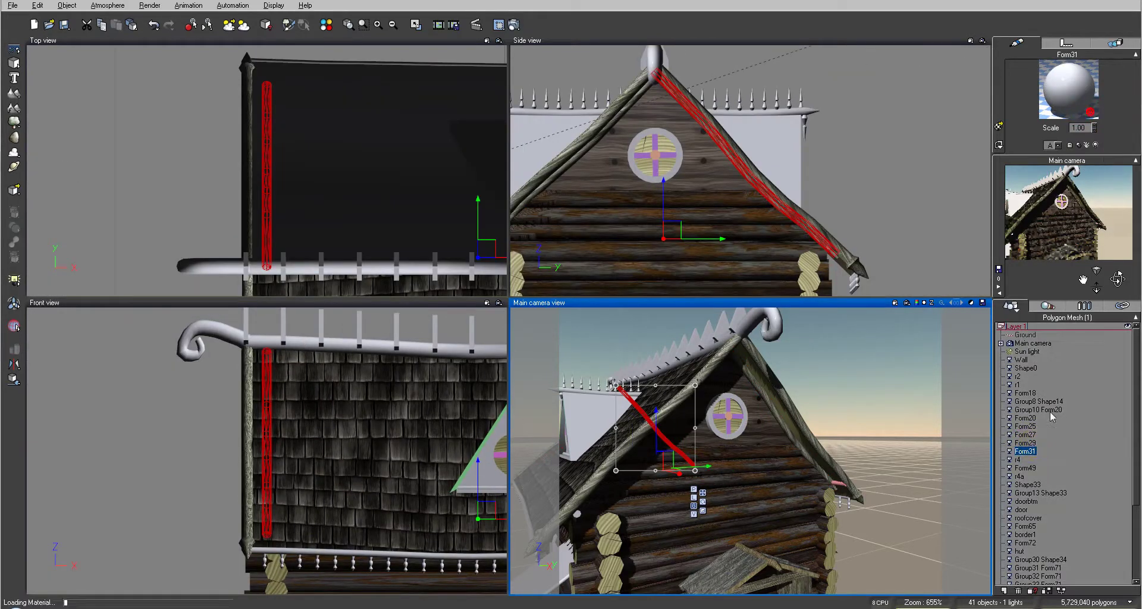
Group the four inner trim boards Form25, Form27, Form29 and Form31
ctrl+click(1031, 443)
shift+click(1026, 418)
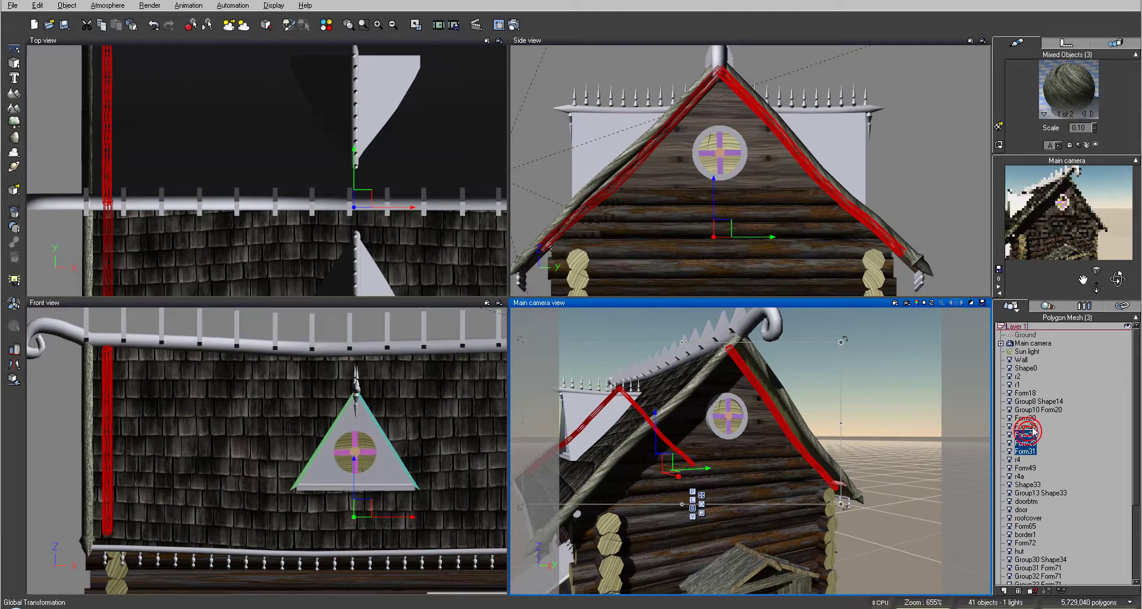
ctrl+click(1028, 419)
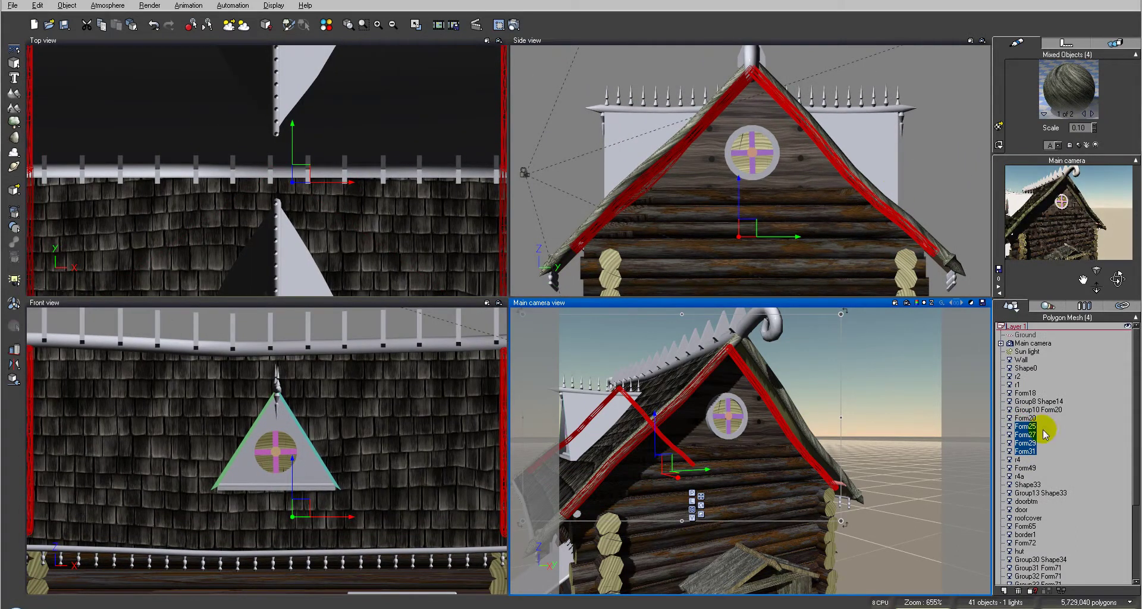
key(ctrl+g)
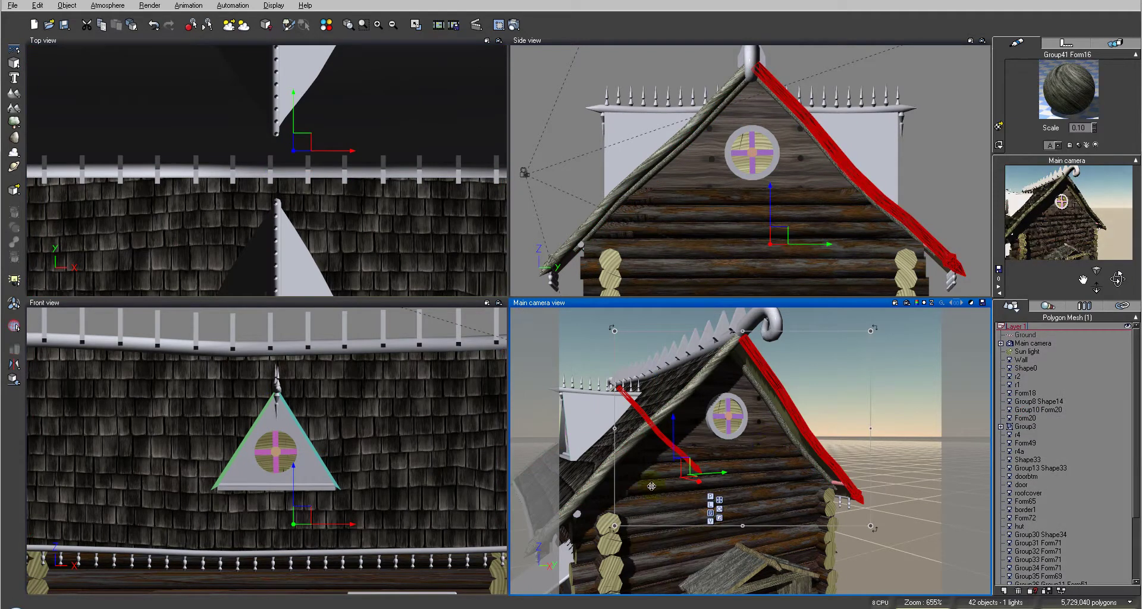
Group the outer sloping trim boards, and combine that group with the inner boards' group into one group
shift+click(586, 487)
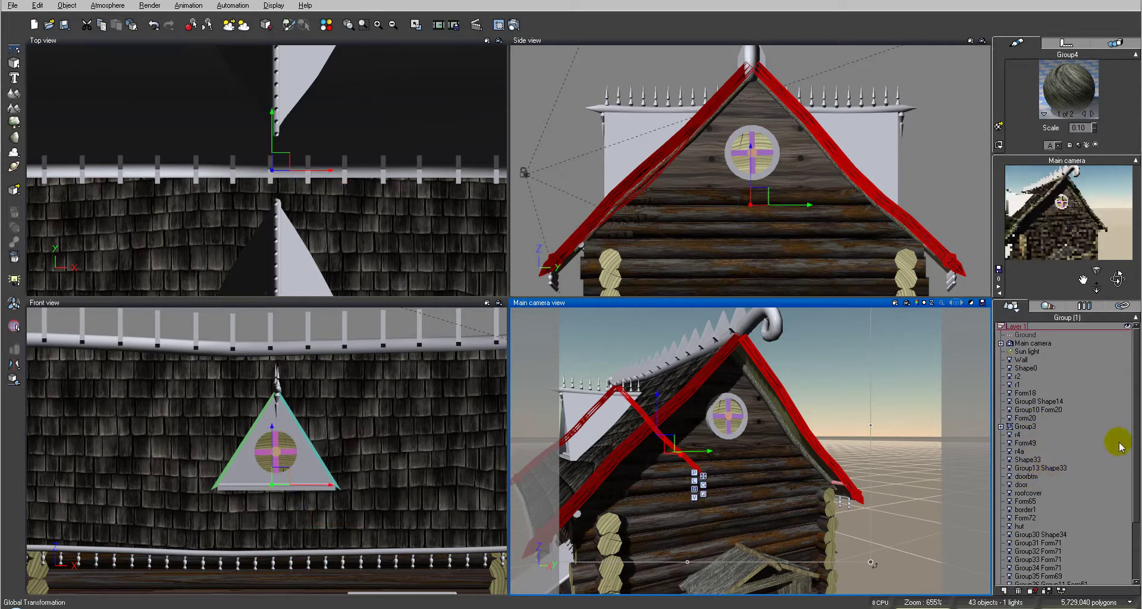
key(ctrl+g)
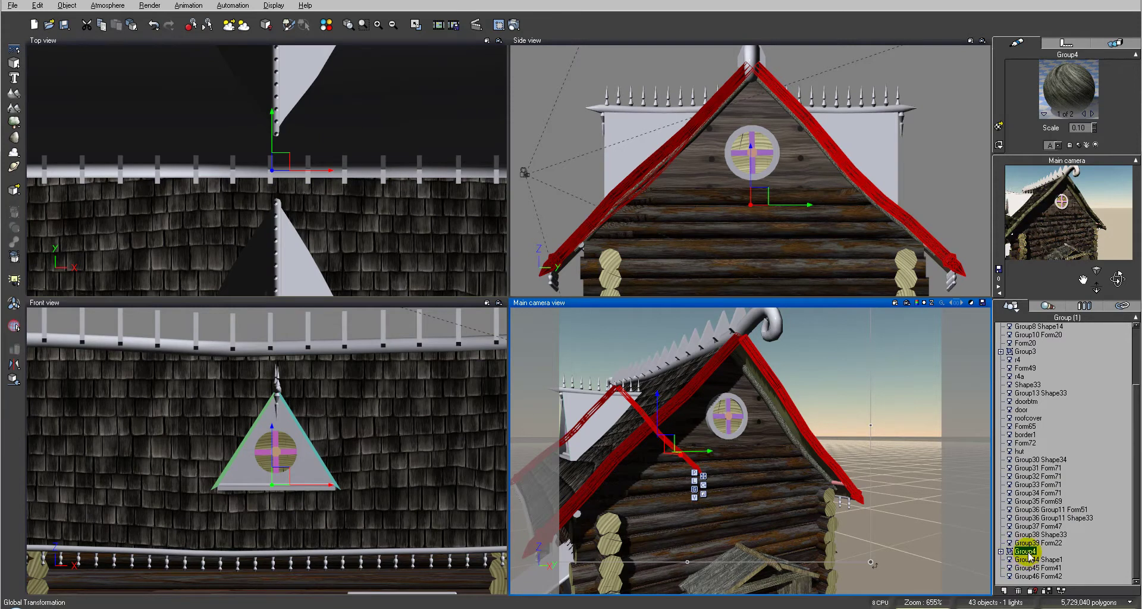
drag(1047, 357, 1048, 352)
click(1029, 358)
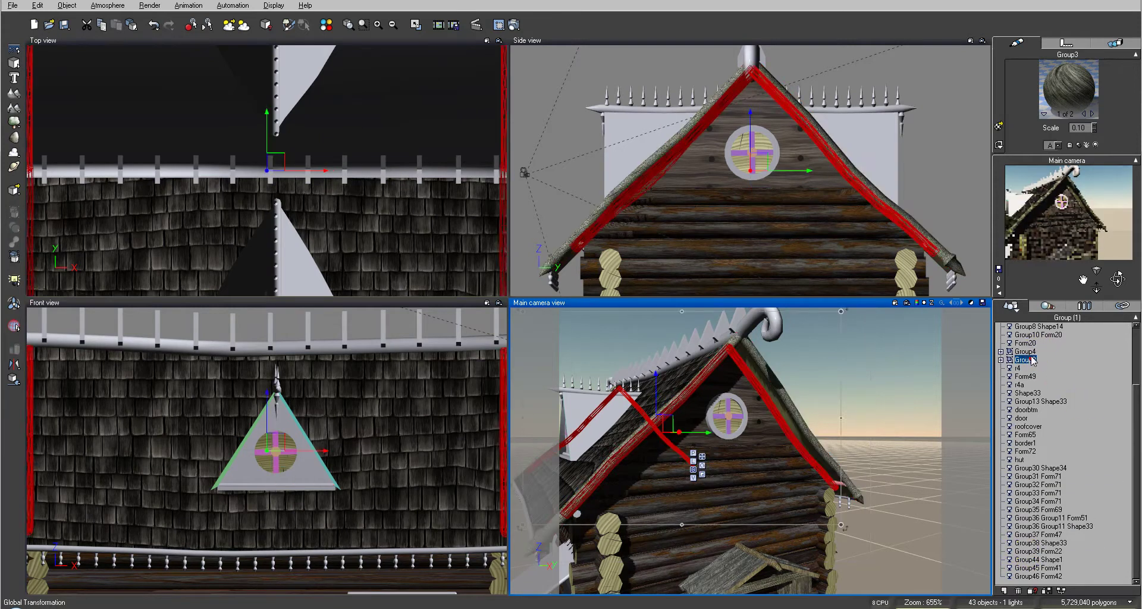
ctrl+click(1030, 352)
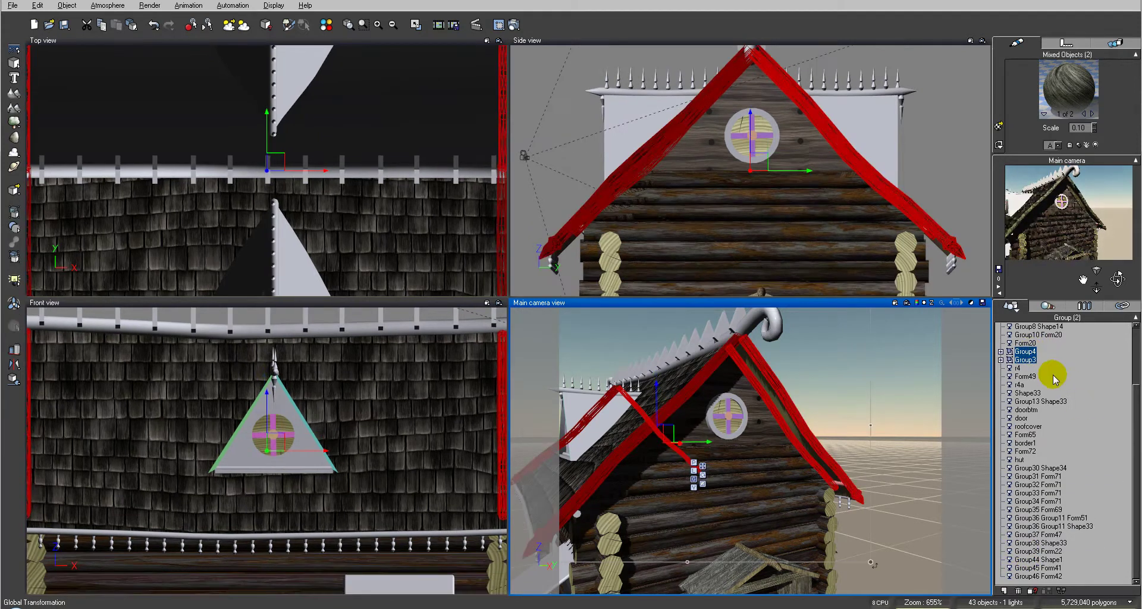
key(ctrl+g)
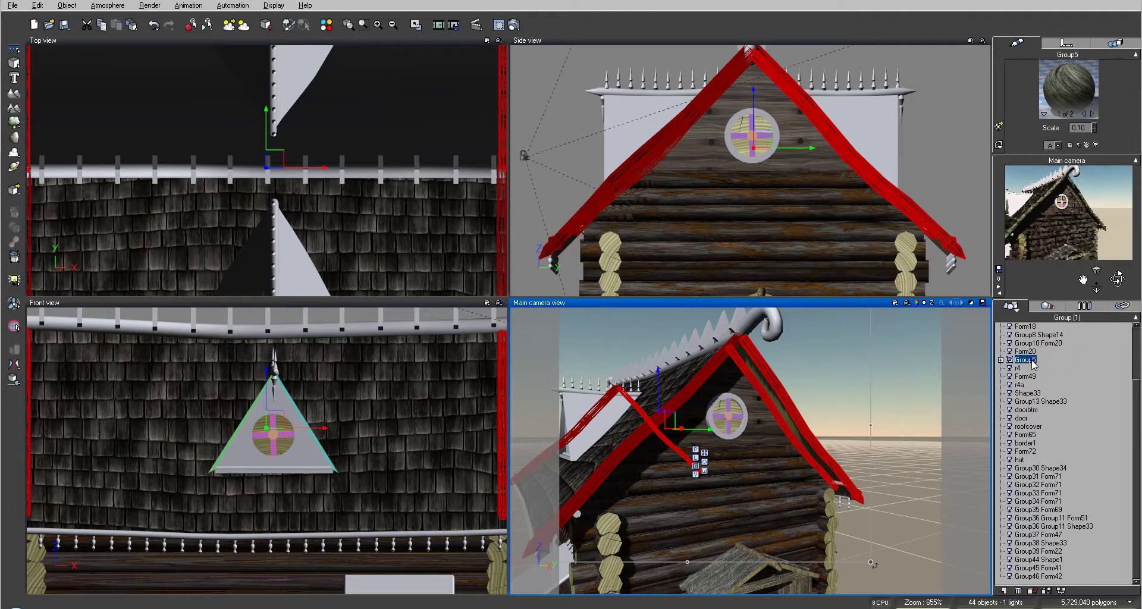
Bake the combined trim board group to polygons as a single mesh
right_click(1032, 361)
click(1065, 268)
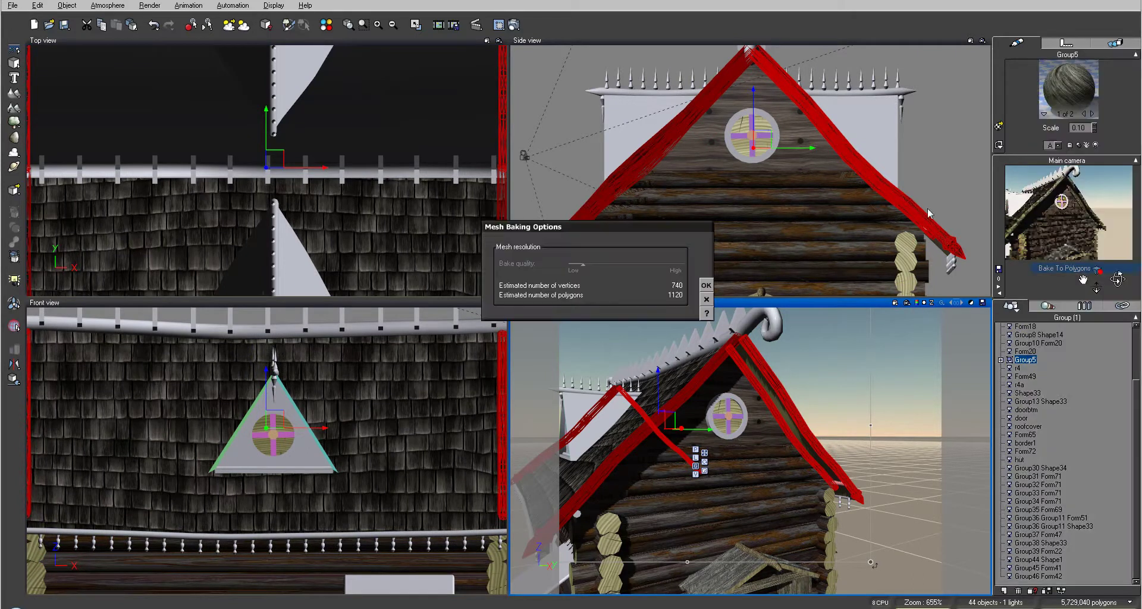
click(704, 285)
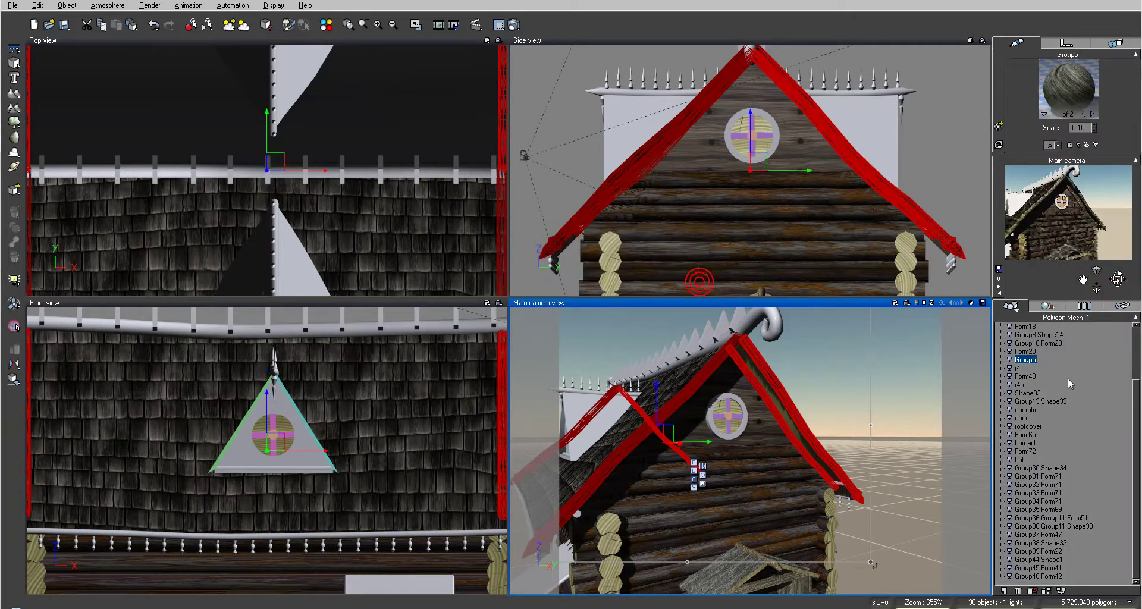
Rename the baked trim mesh RoofSupport and test-render the gable
click(1025, 359)
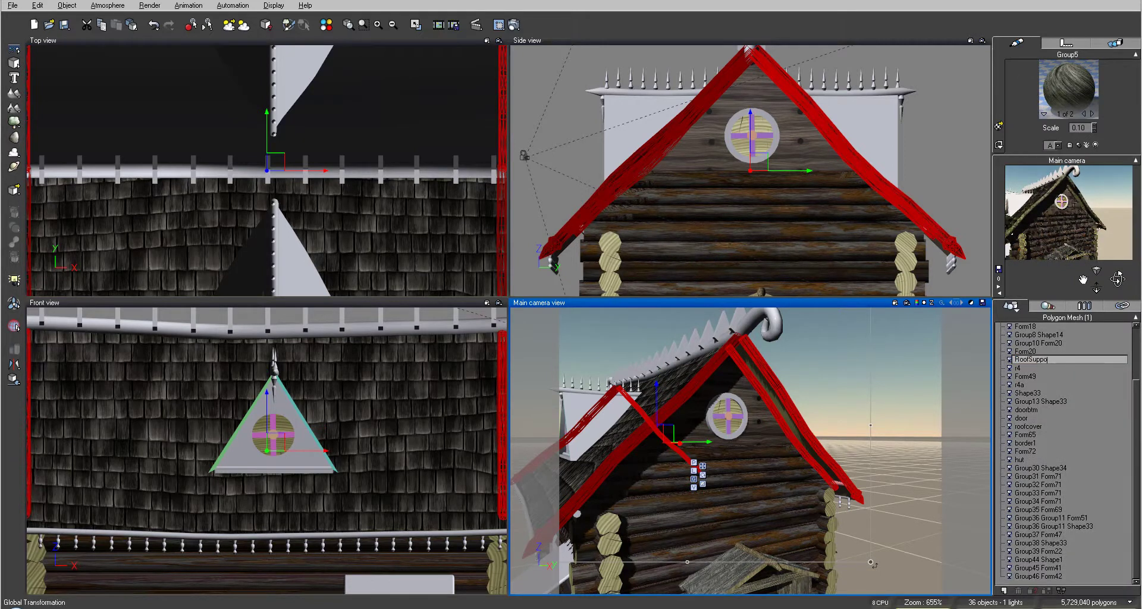
text(RoofSupport)
key(Return)
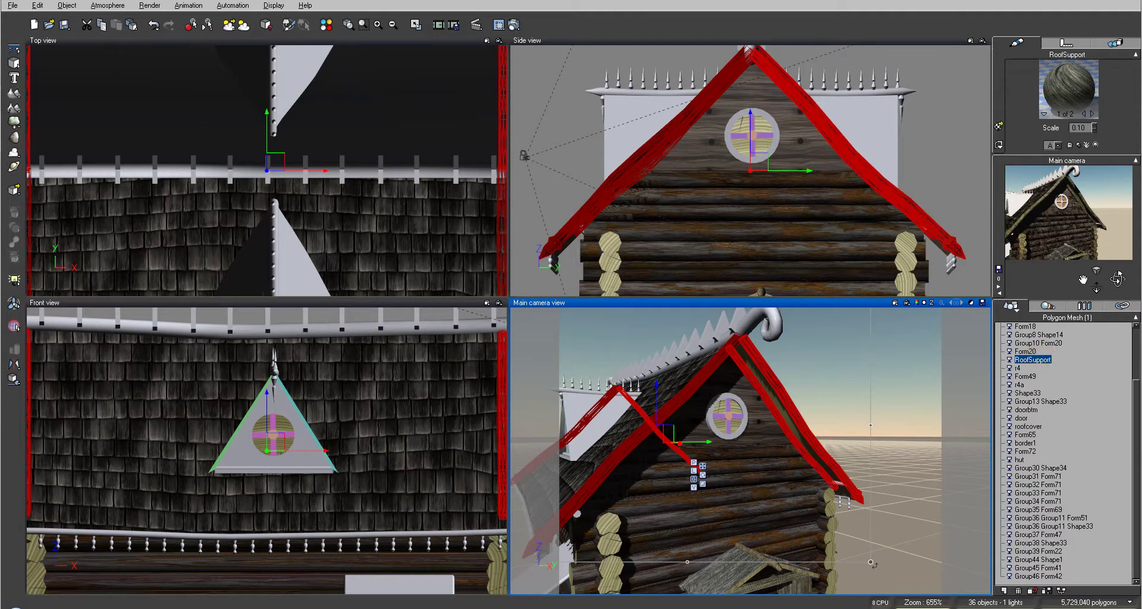
click(515, 25)
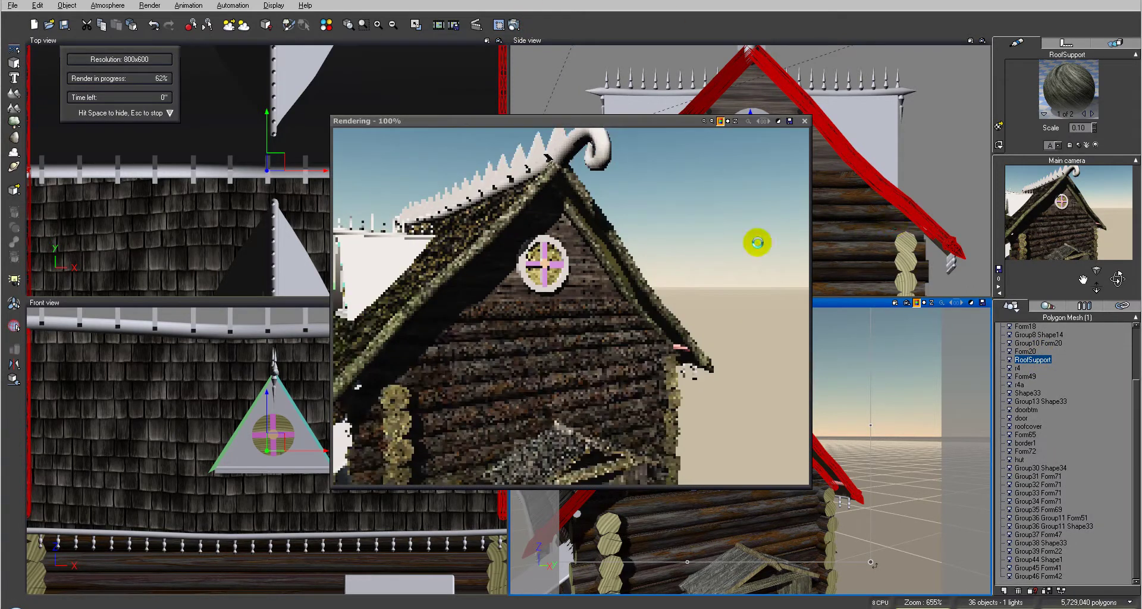
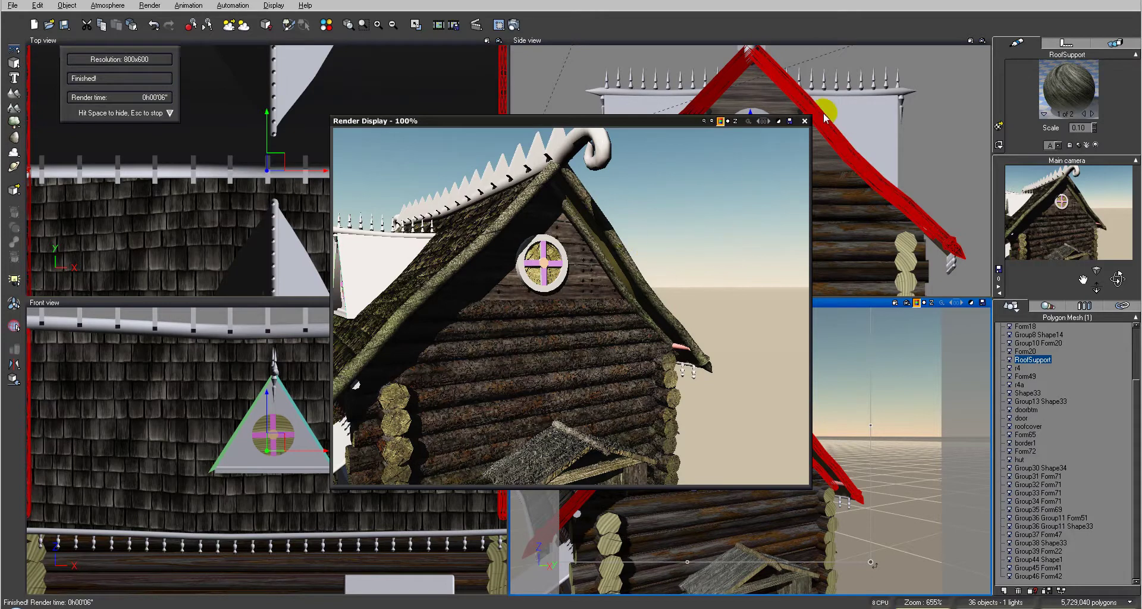
Close the gable test render and deselect the RoofSupport trim mesh
click(806, 121)
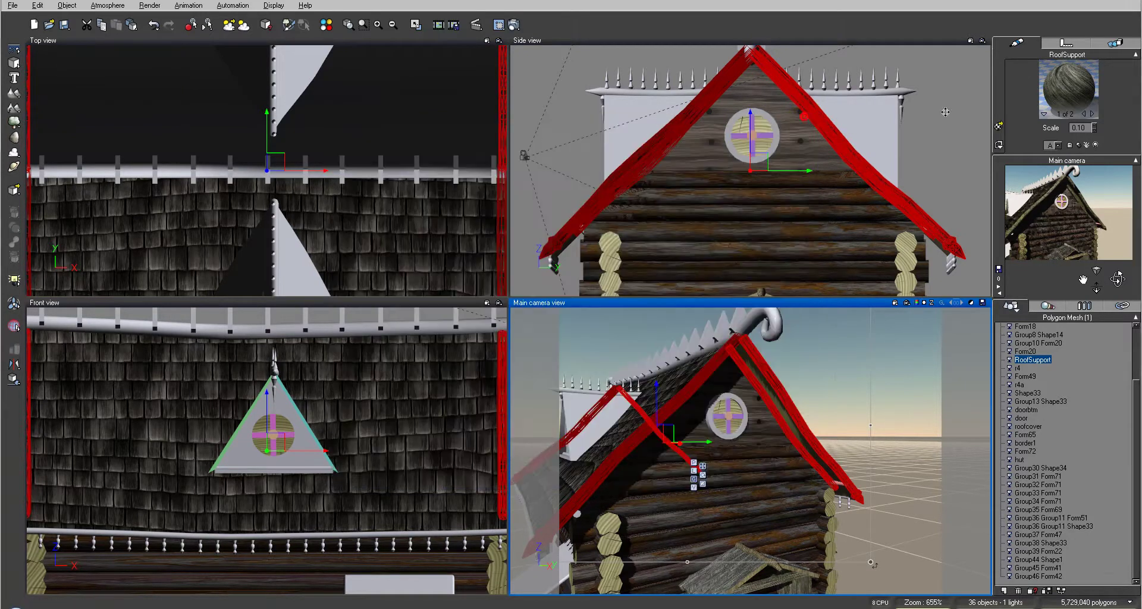
click(968, 81)
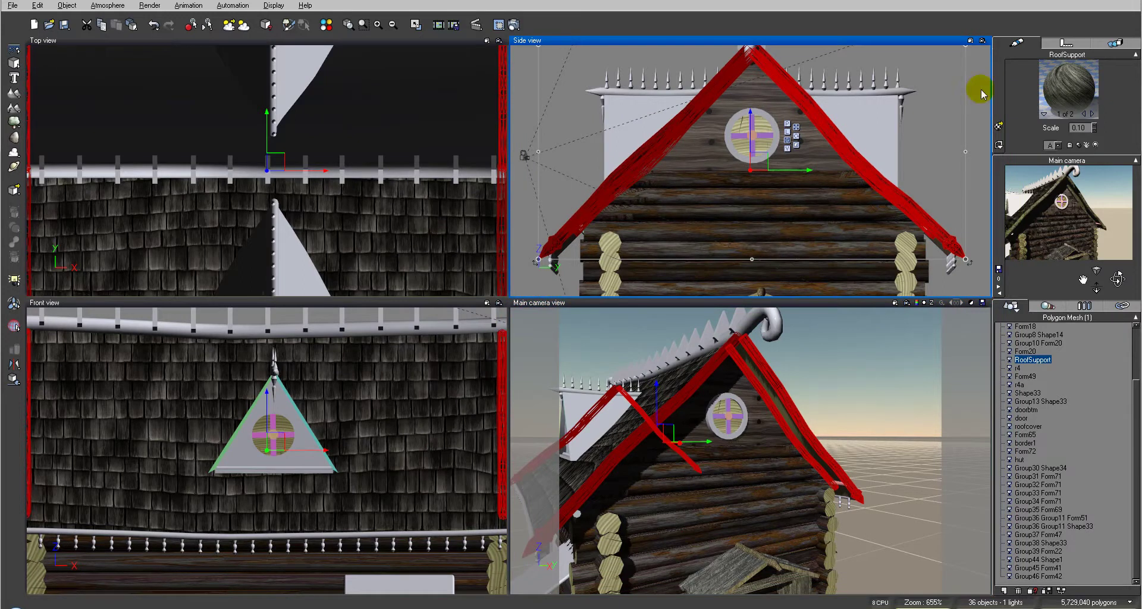
click(980, 94)
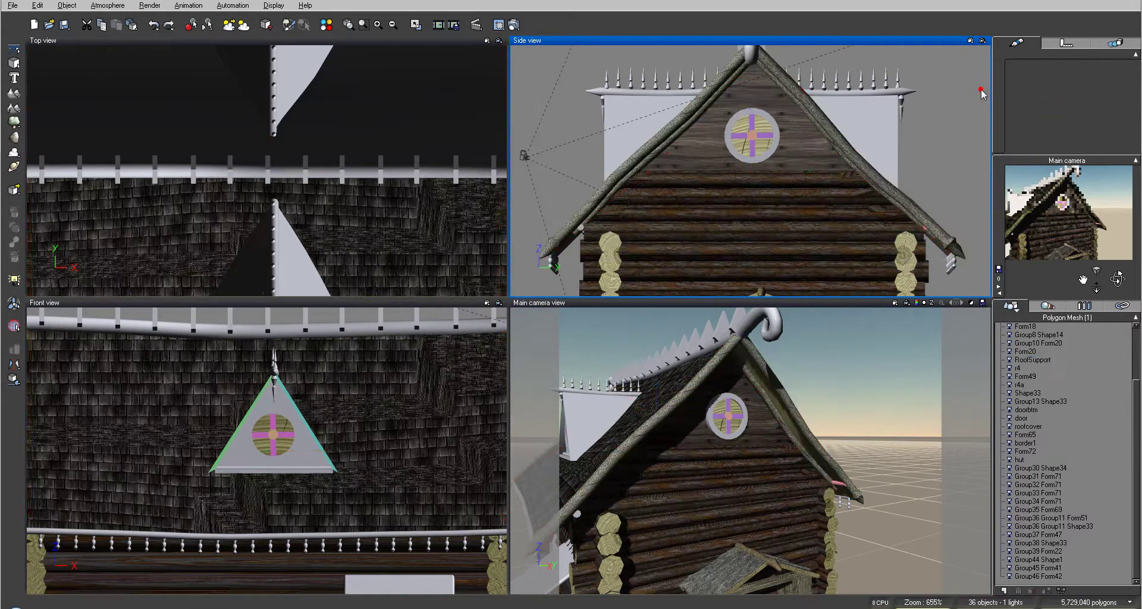
Copy the gable wall's plank material136 and paste it over the same mesh's material138
click(790, 143)
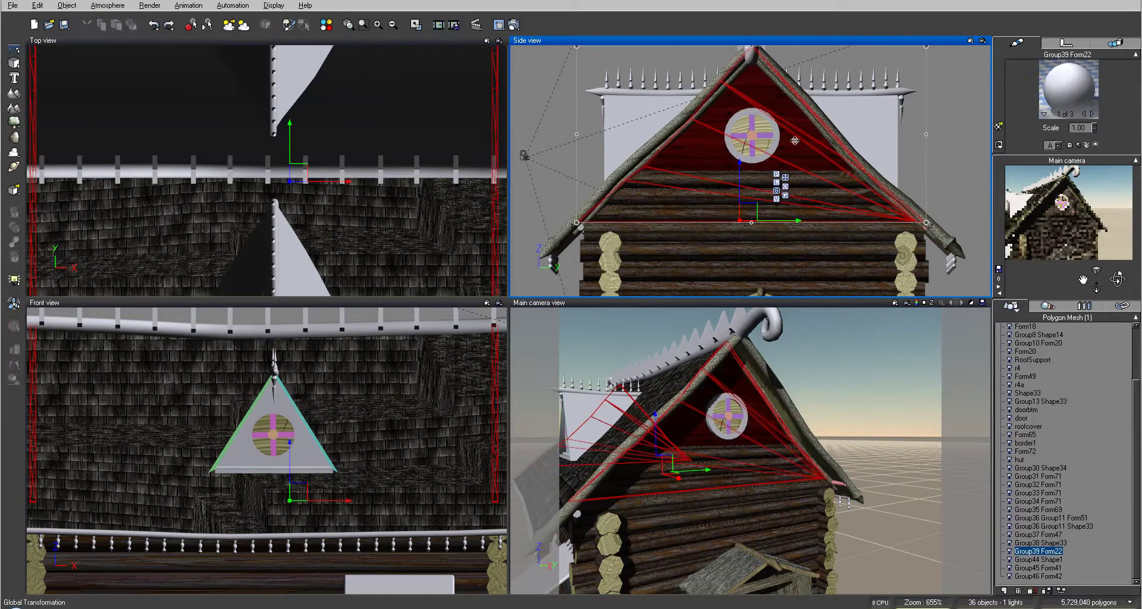
click(1092, 113)
right_click(1040, 80)
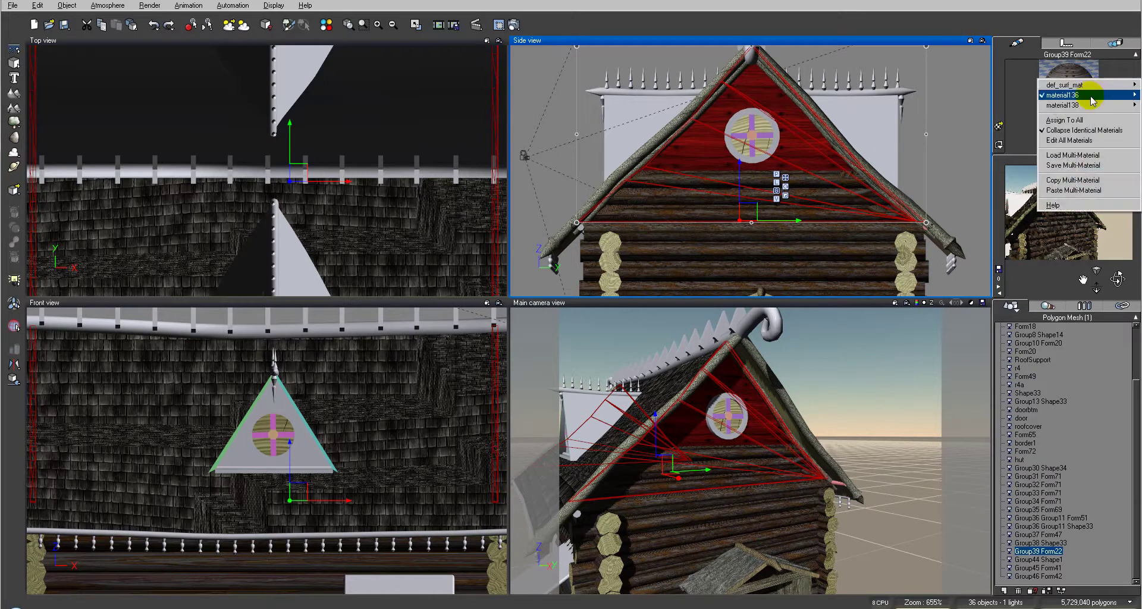
mouse_move(1065, 95)
click(1024, 112)
click(1092, 113)
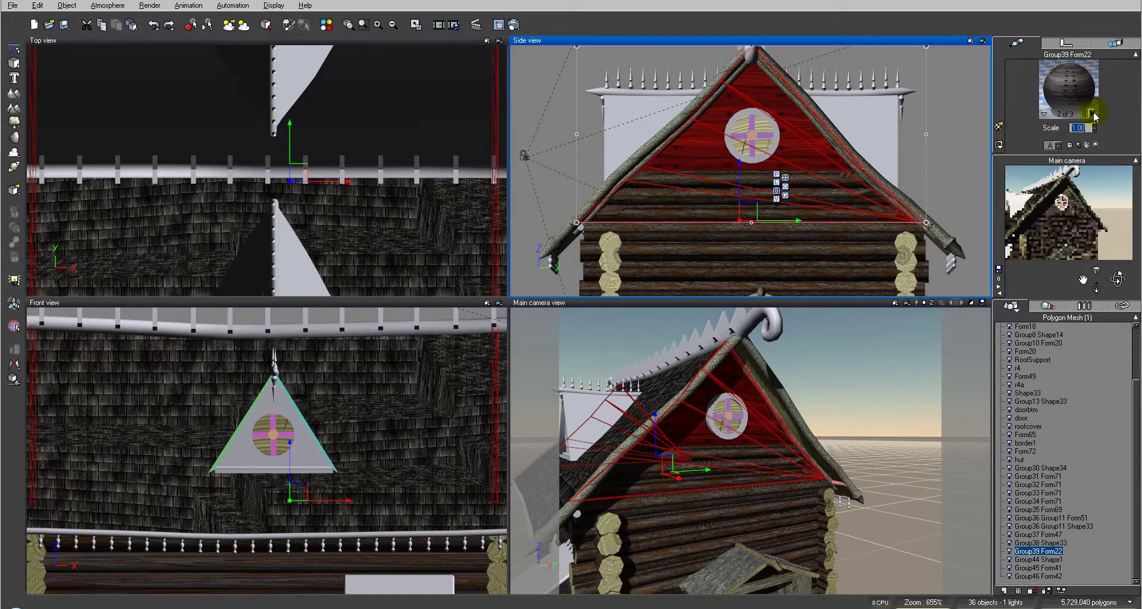
right_click(1075, 91)
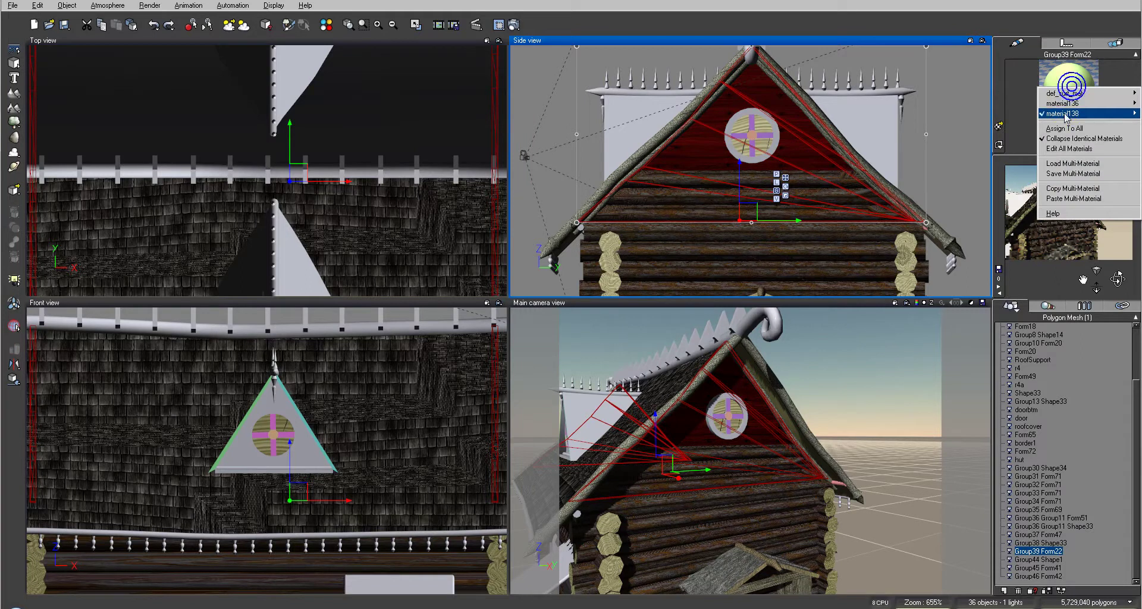
mouse_move(1065, 113)
click(1022, 139)
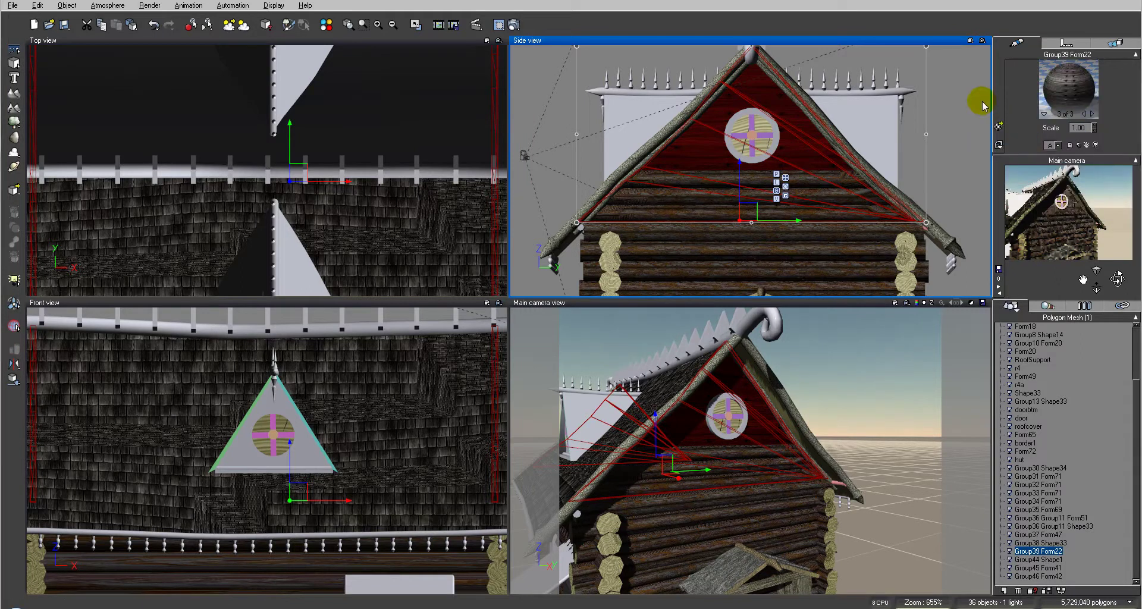
click(983, 101)
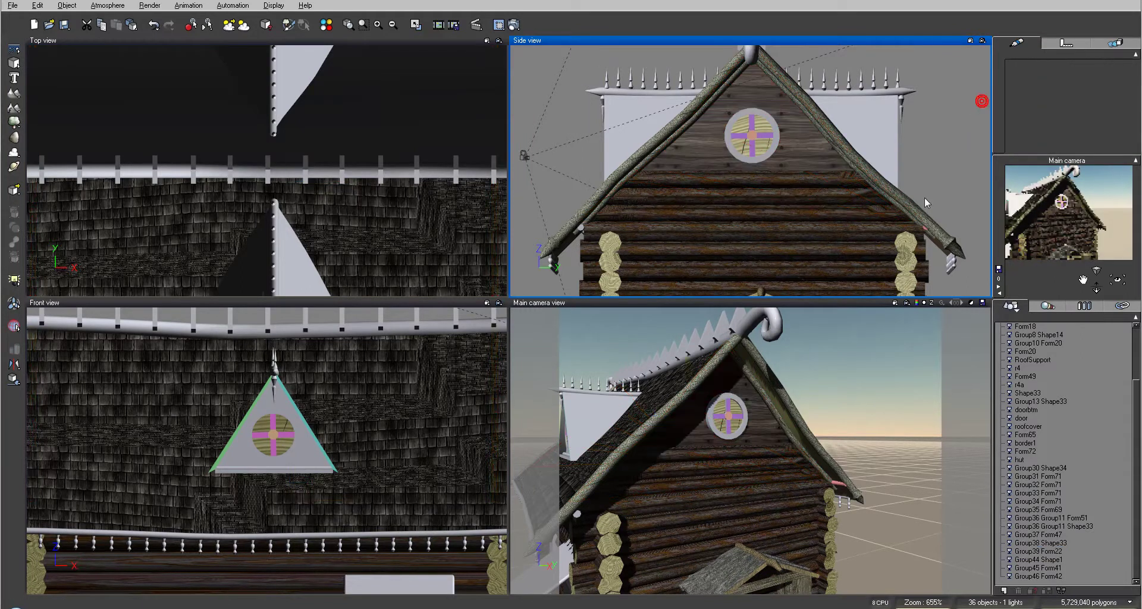
Paste the copied plank material over the fourth material of the front roof slope r1
click(678, 371)
click(1091, 113)
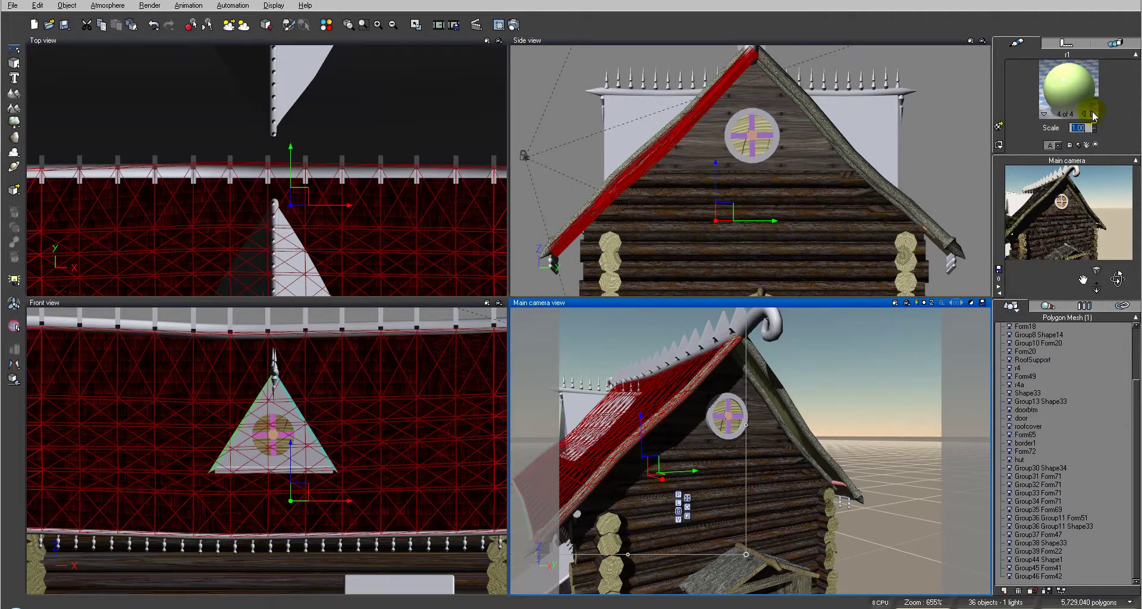
click(1092, 114)
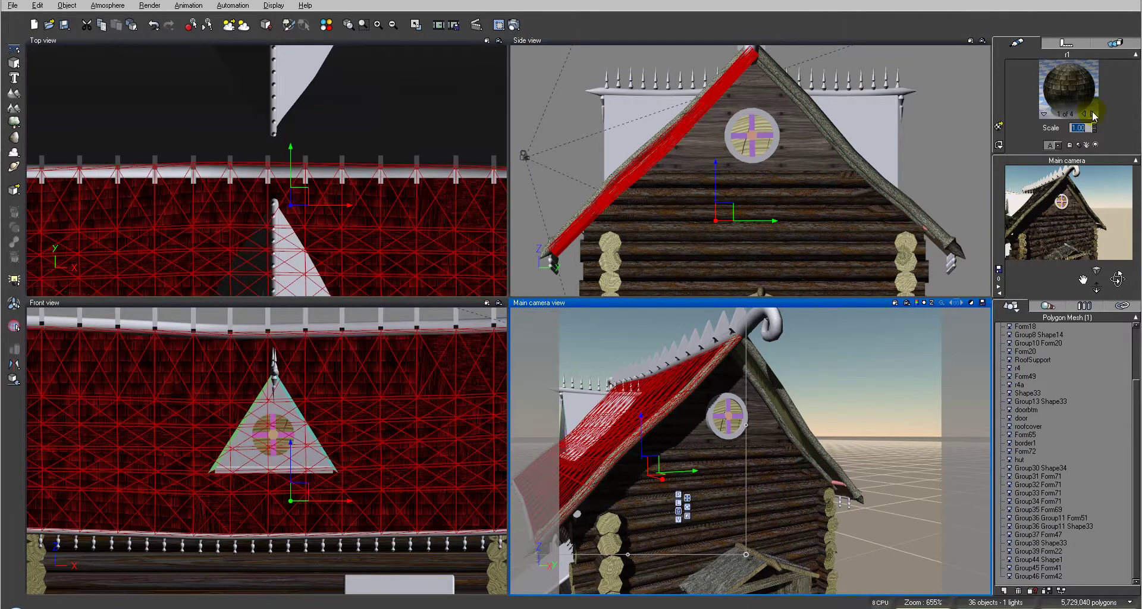
click(1093, 114)
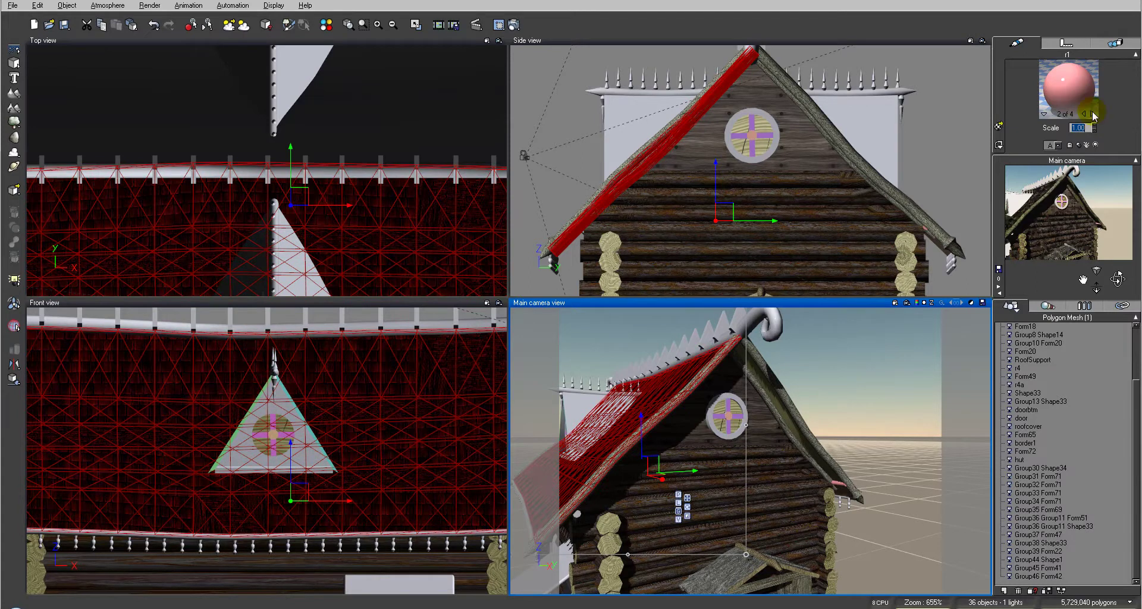
click(1093, 114)
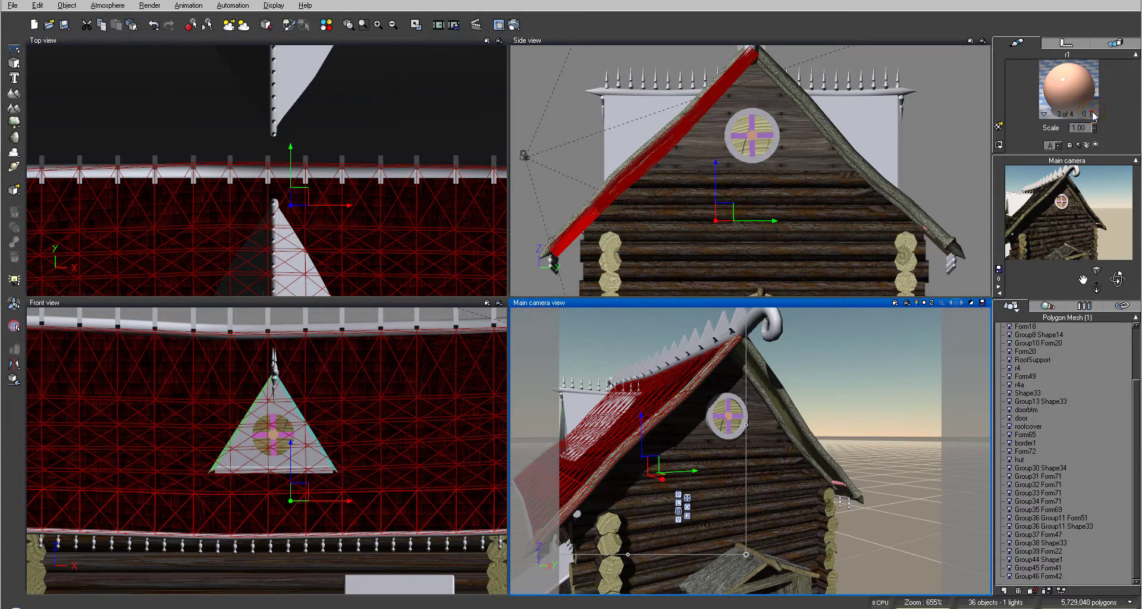
click(1093, 114)
right_click(1067, 88)
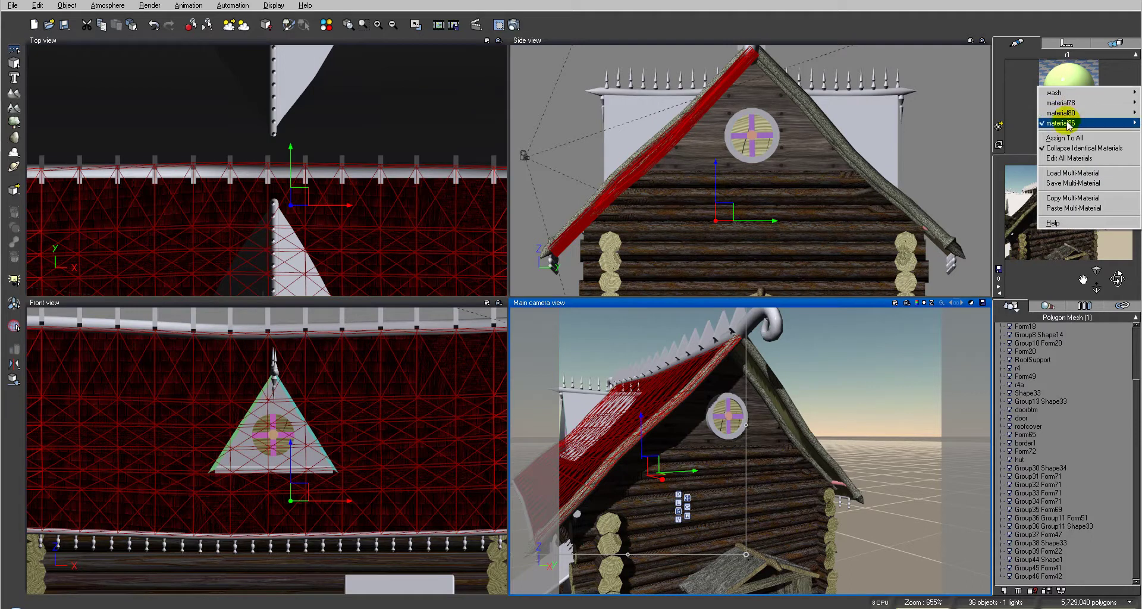
mouse_move(1068, 123)
click(1006, 147)
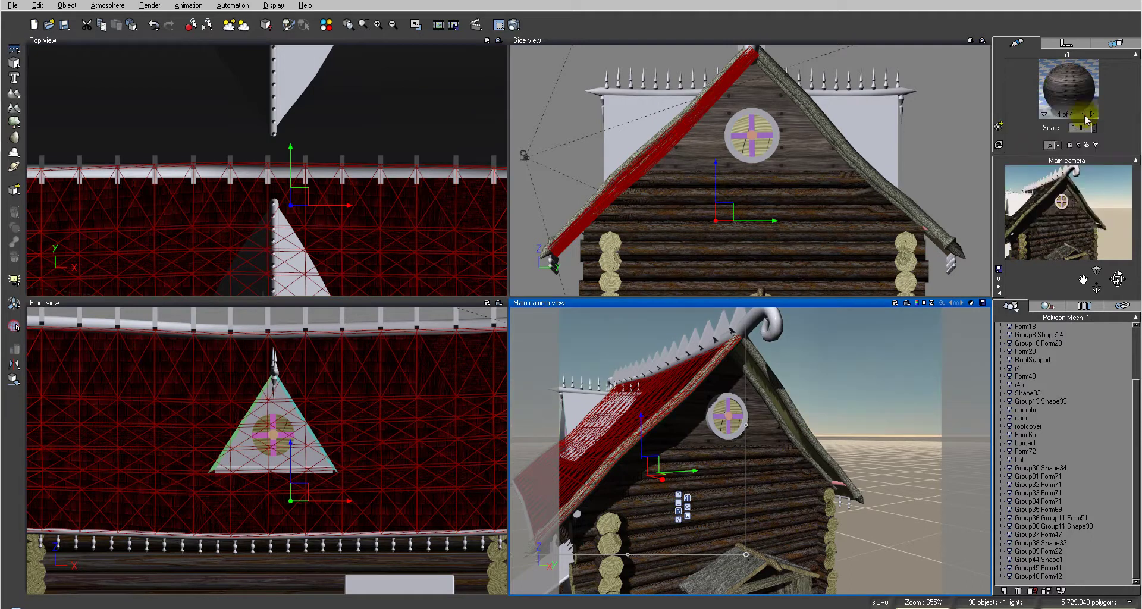
Try to paste the copied plank material over roof slope r1's material80, and undo the paste
click(1093, 114)
right_click(1068, 87)
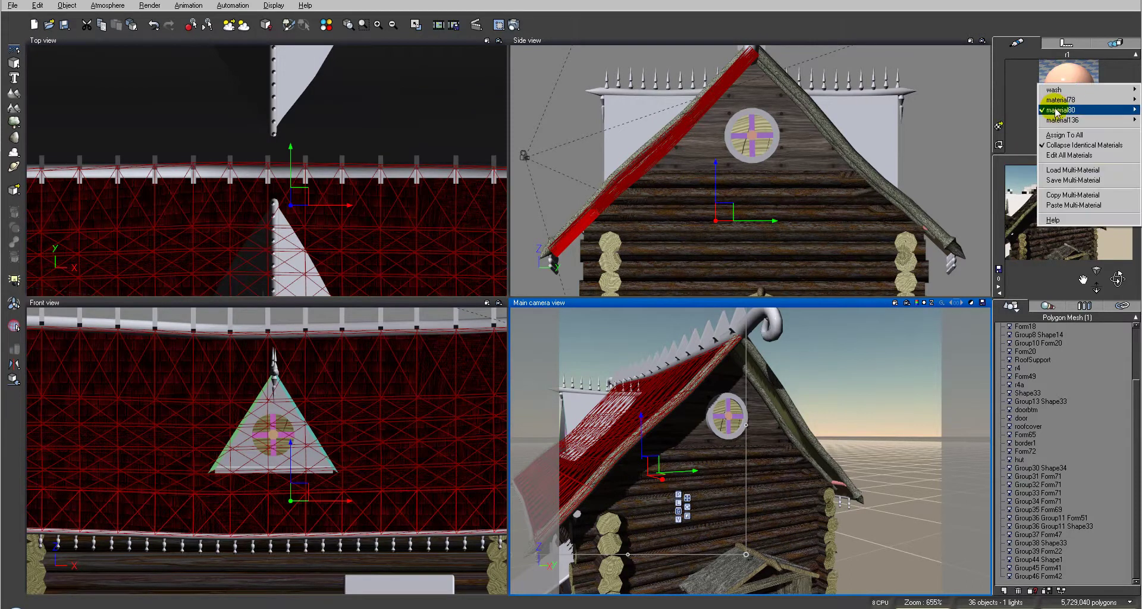
click(1025, 77)
right_click(1077, 91)
mouse_move(1065, 113)
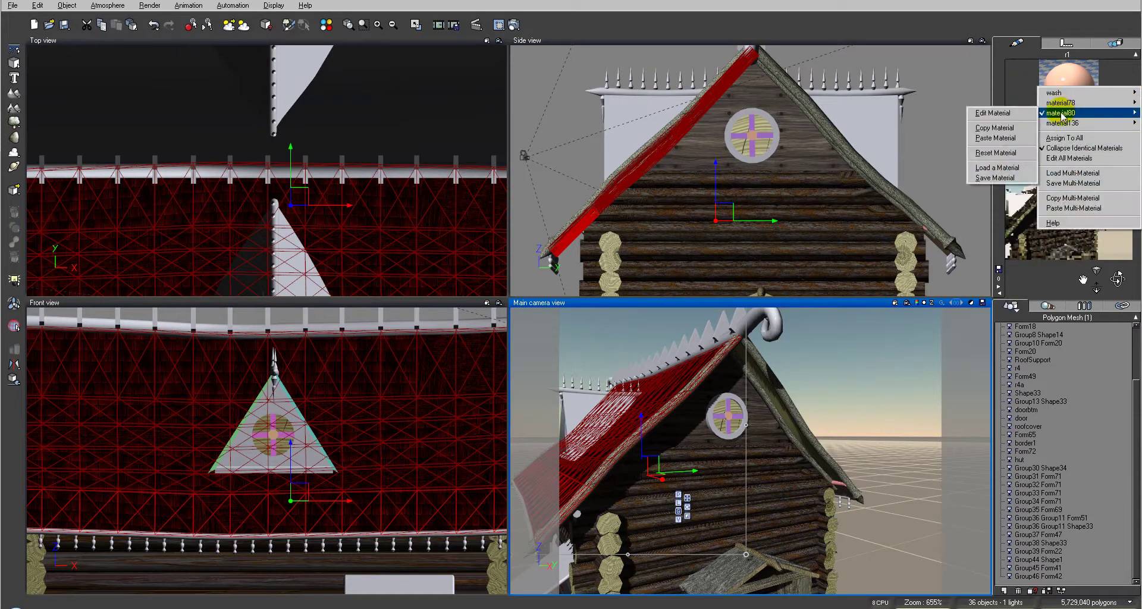
click(1023, 138)
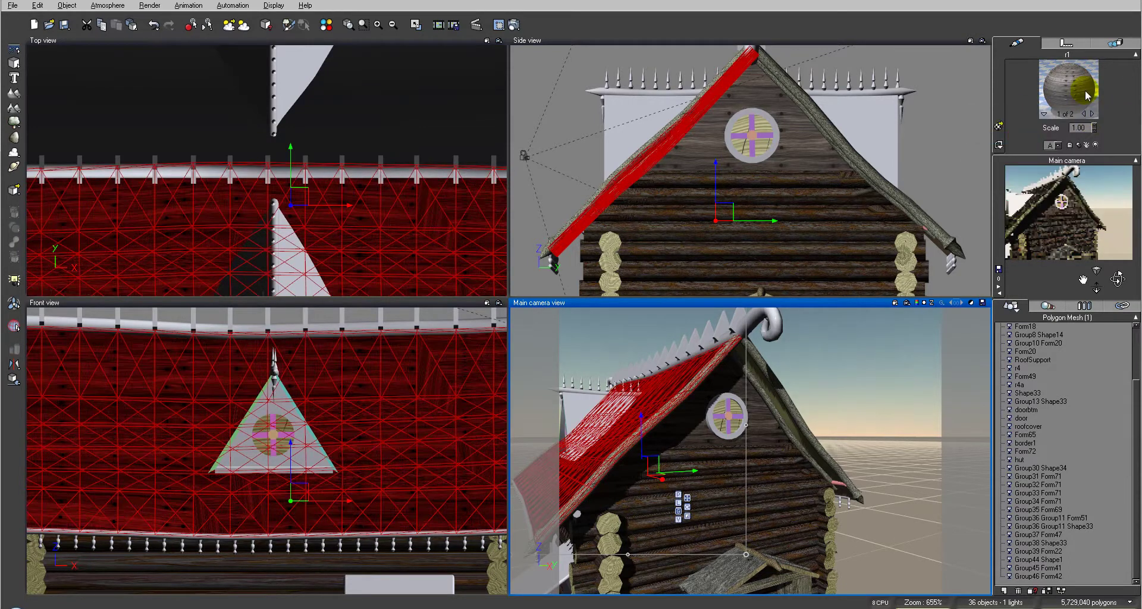
key(ctrl+z)
Adjust the overall color correction of roof slope r1's fourth material, the plank_d.jpg-mapped material136
click(1091, 113)
click(1092, 113)
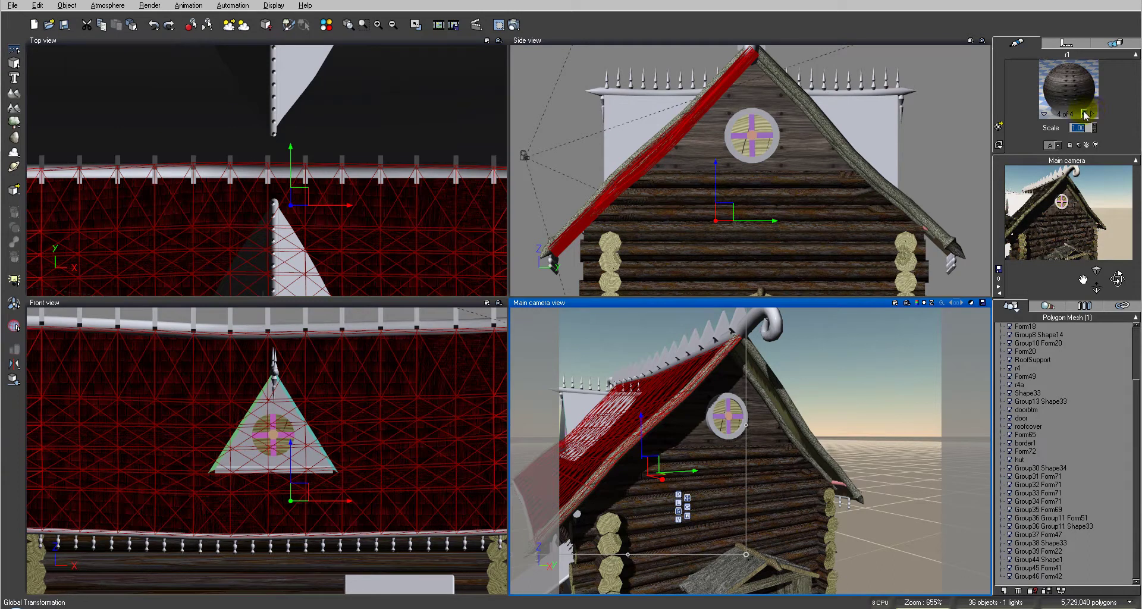
click(1084, 113)
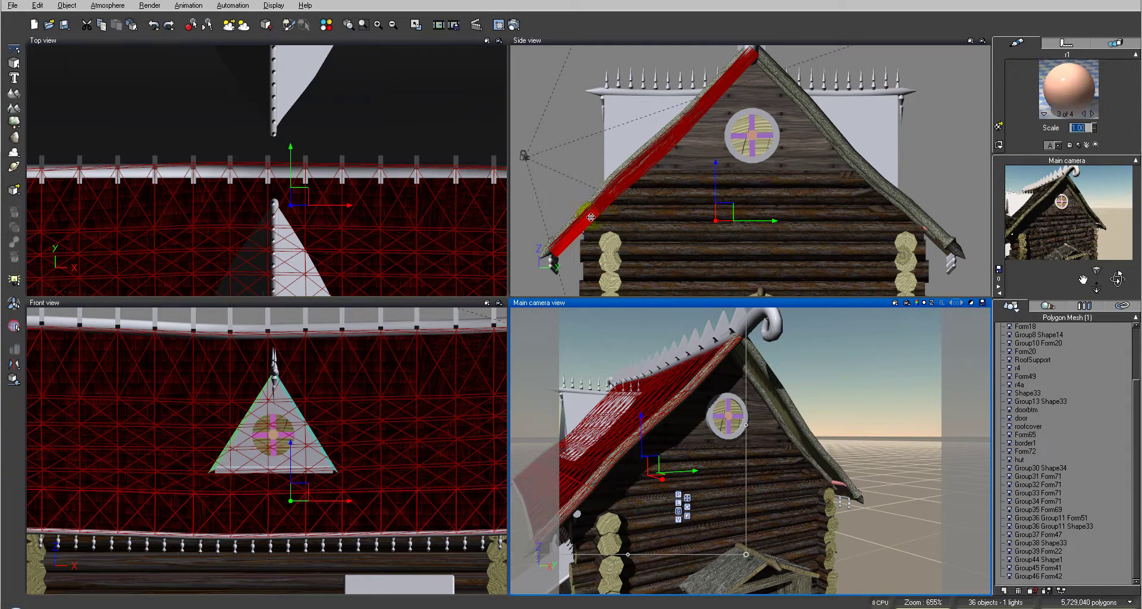
click(593, 243)
click(1084, 113)
click(1093, 114)
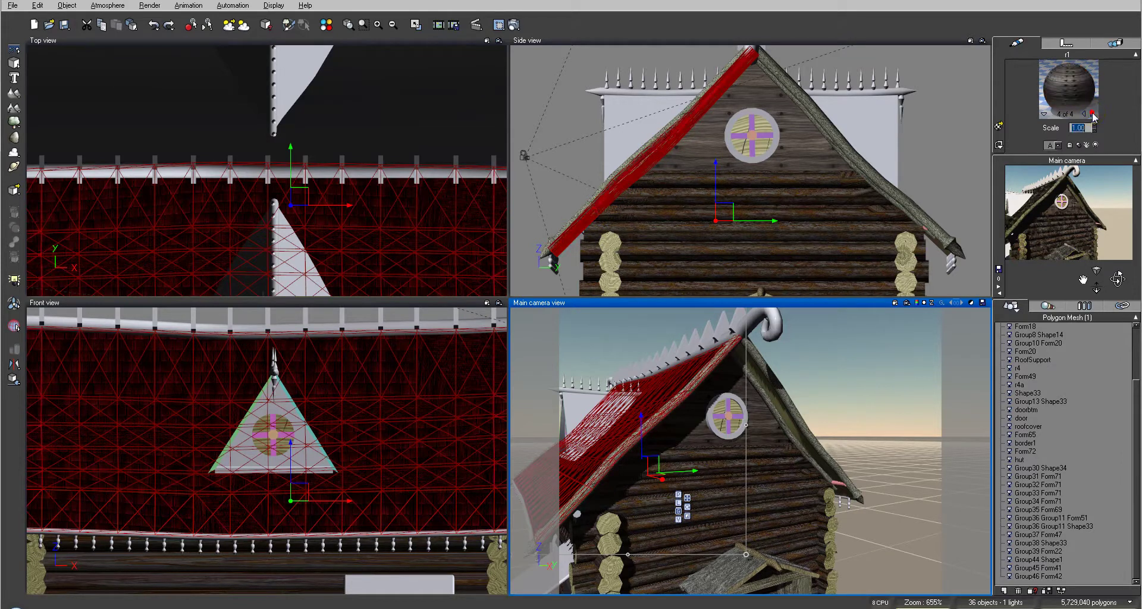
double_click(1078, 83)
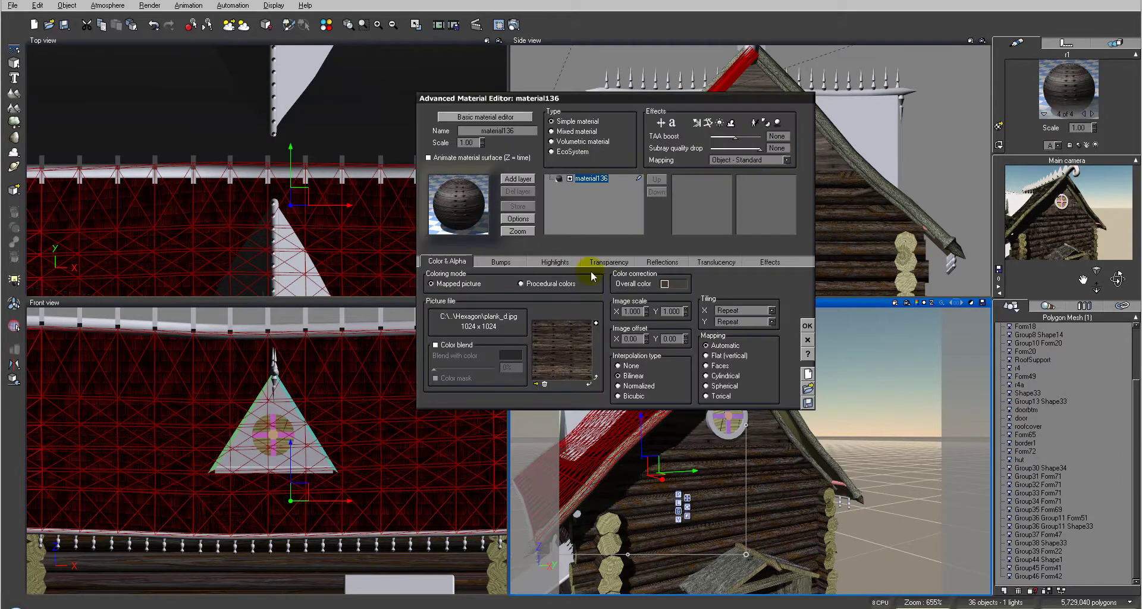
right_click(680, 287)
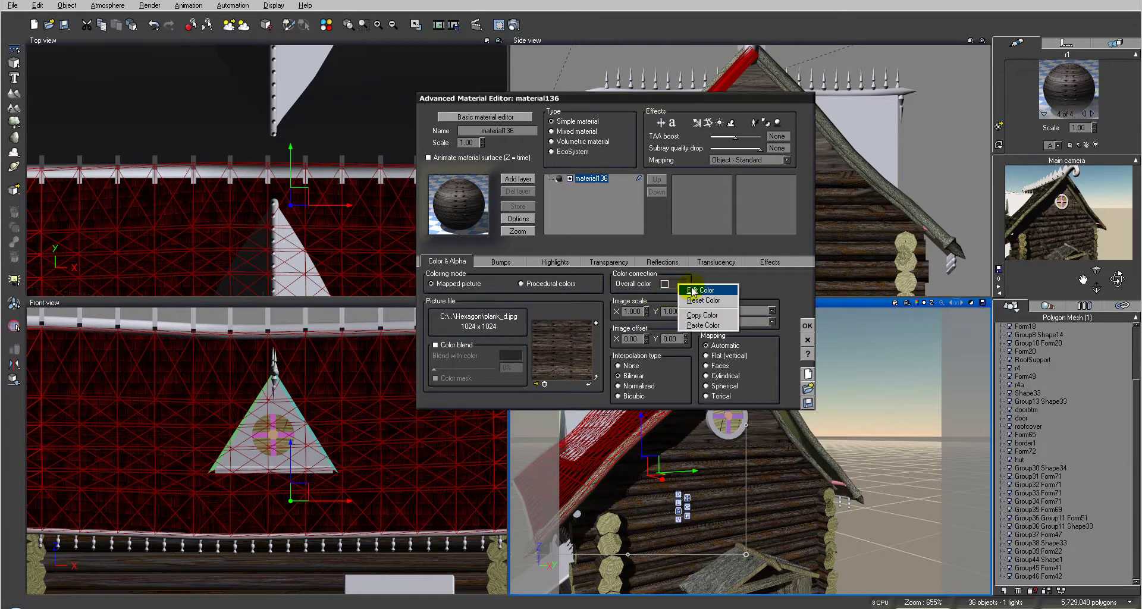
click(693, 291)
drag(569, 296, 573, 318)
click(587, 348)
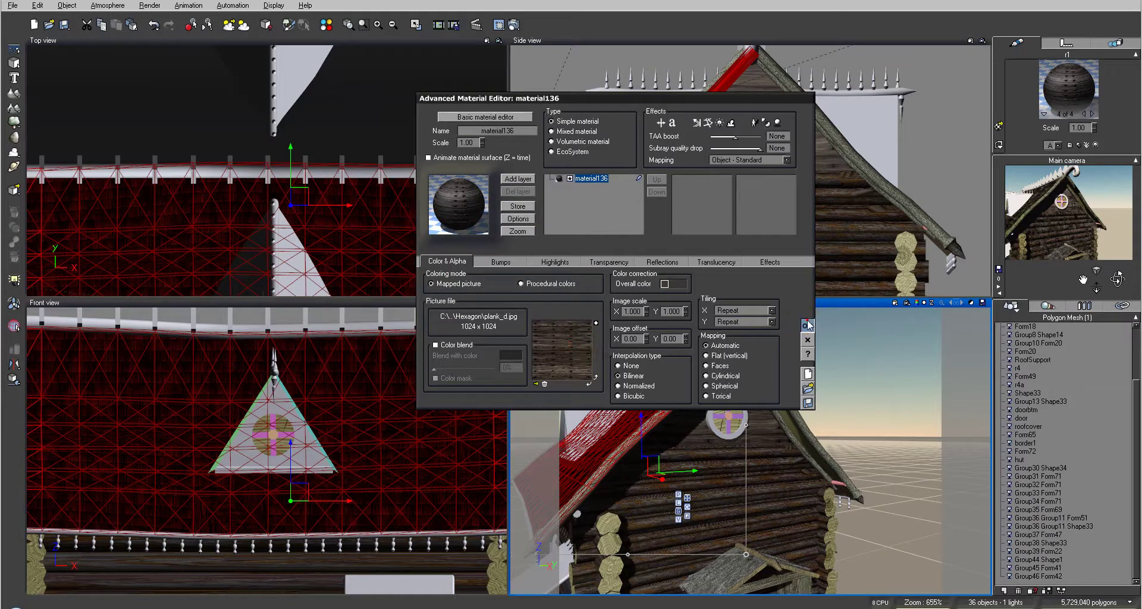
click(807, 325)
Paste the plank material over roof slope r1's third material, material80
click(1075, 87)
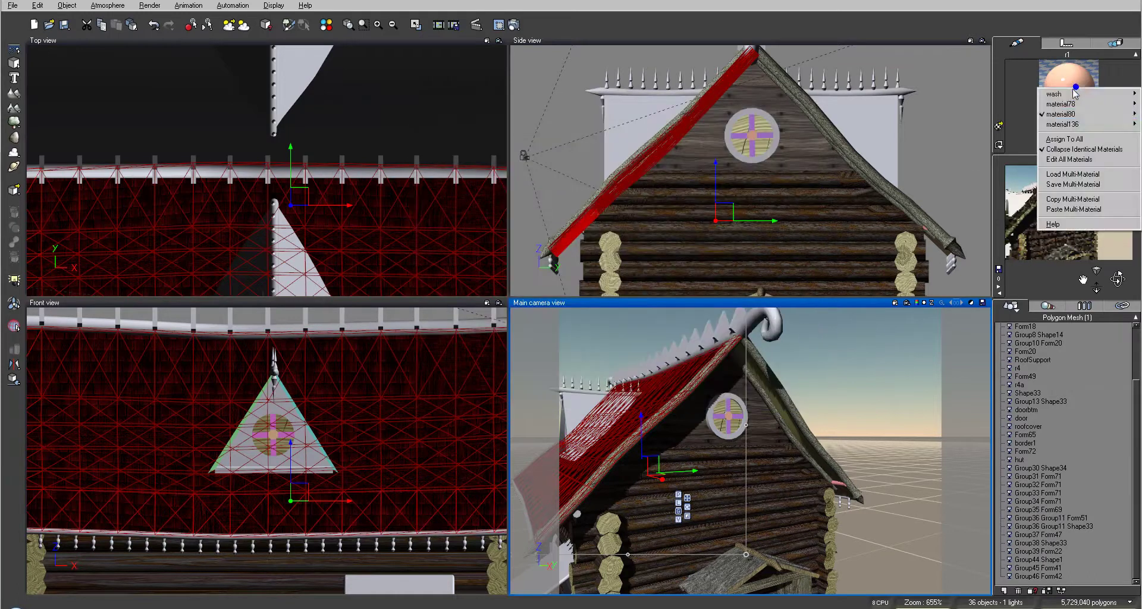
mouse_move(1062, 103)
click(1032, 138)
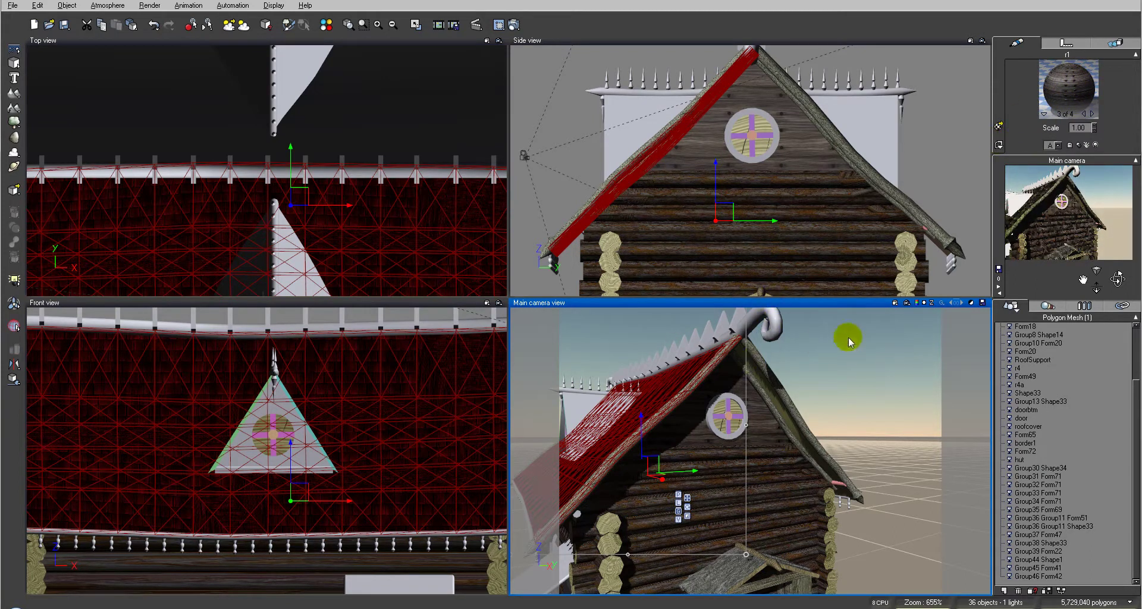
Copy roof slope r1's complete multi-material and paste it onto the opposite roof slope r2
right_click(1075, 74)
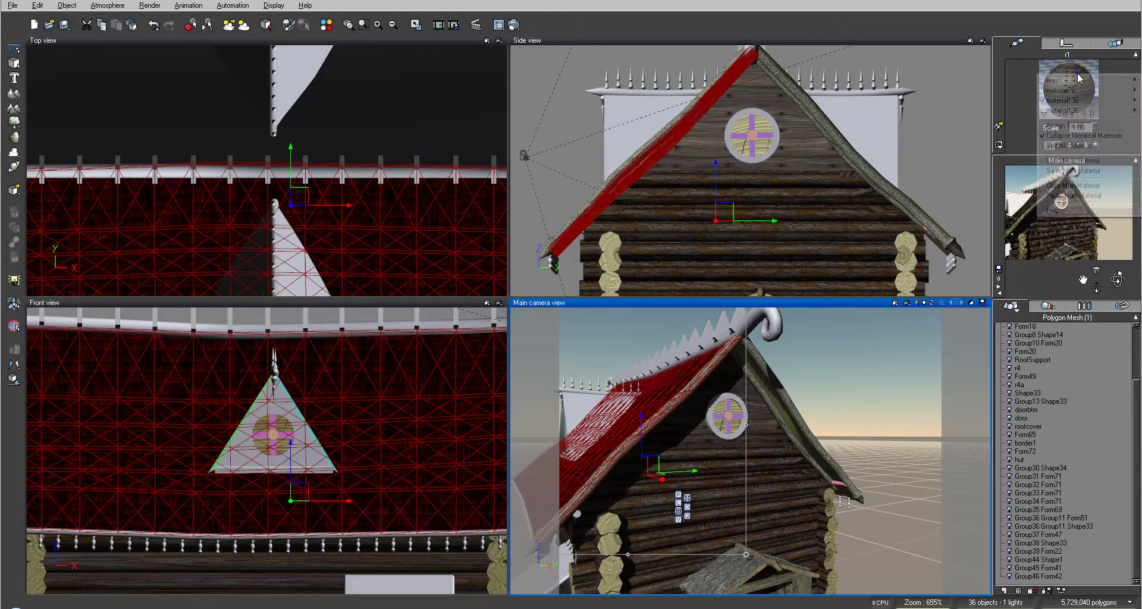
click(1092, 187)
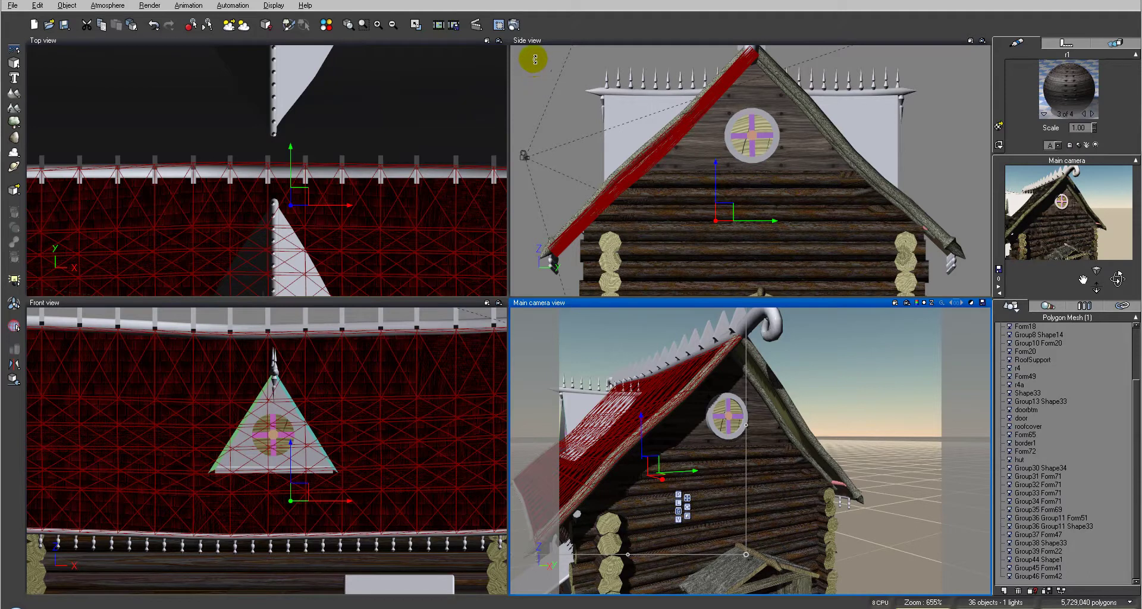
click(534, 59)
click(457, 97)
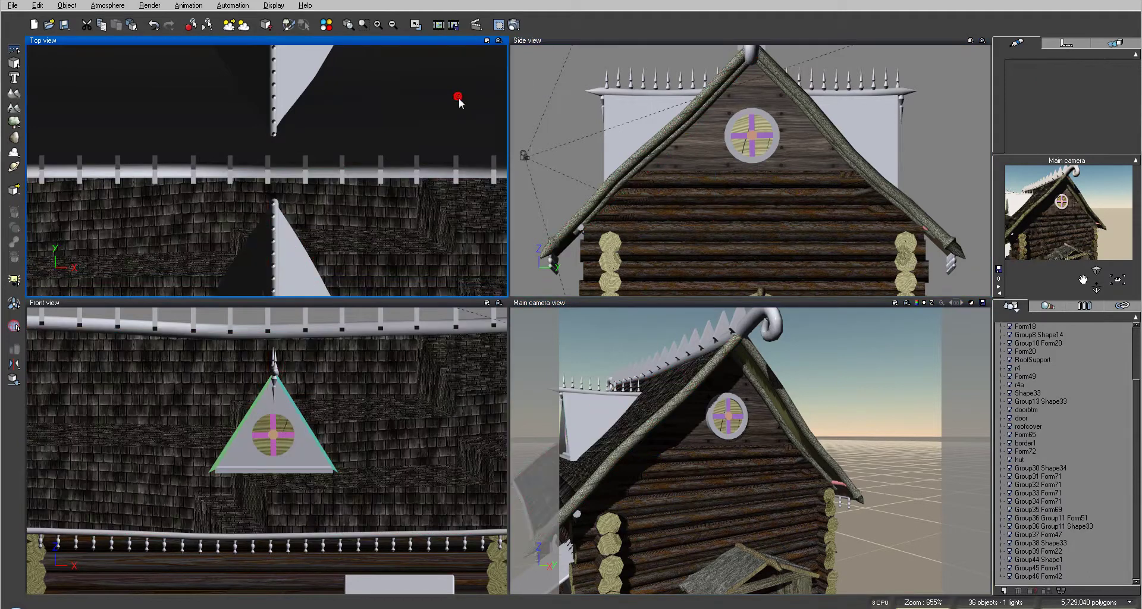
right_click(1070, 71)
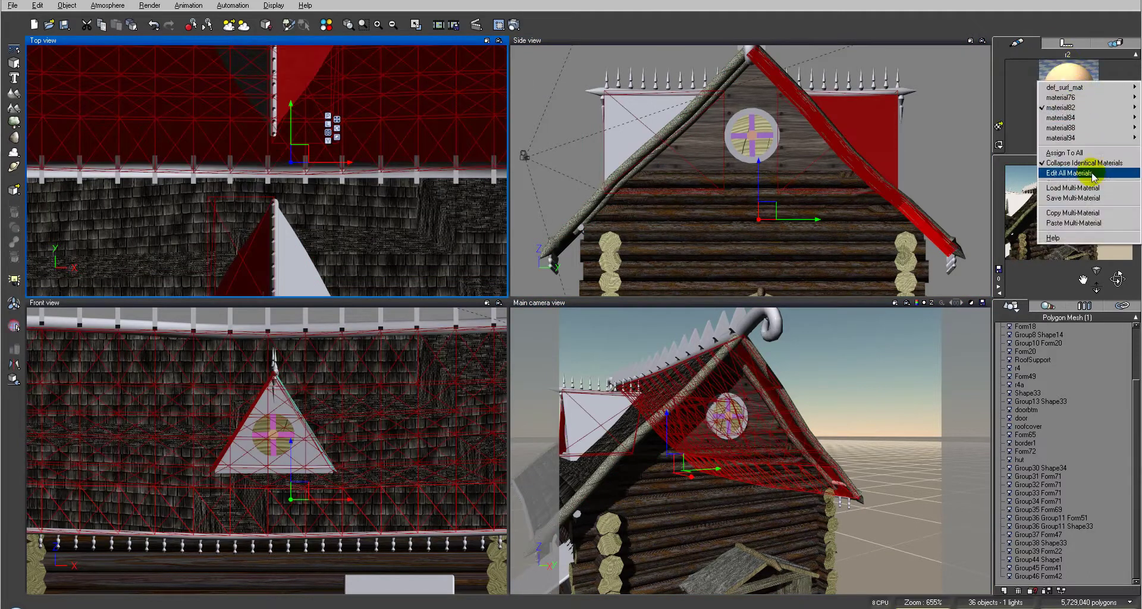
click(1081, 223)
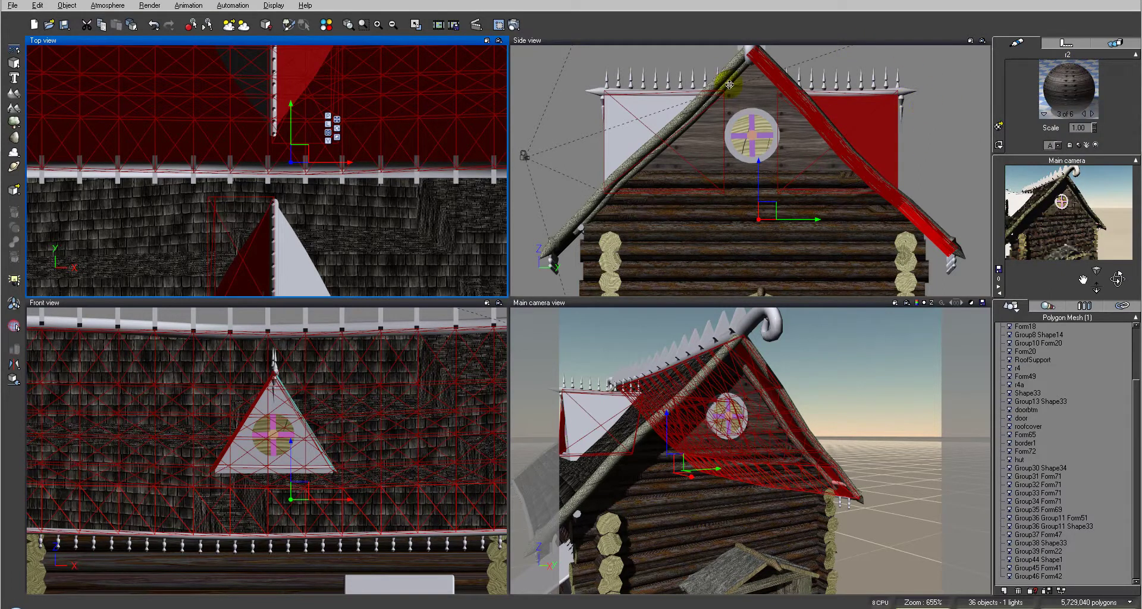
Examine how the pasted materials cover roof slope r2 in the top and side views
click(537, 66)
scroll(537, 66, down, 2)
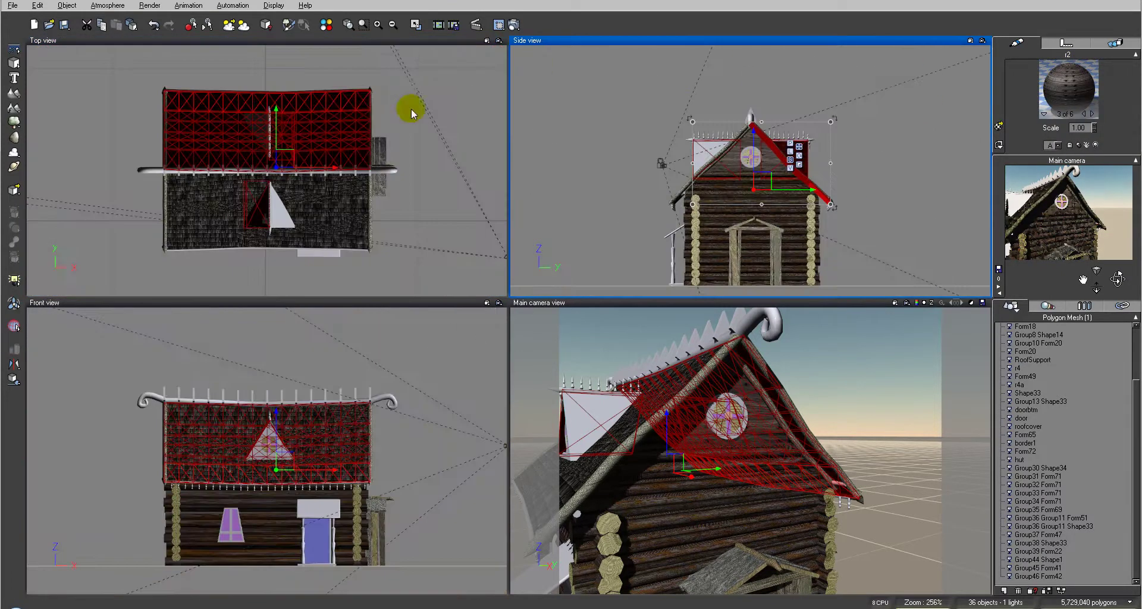
click(453, 82)
scroll(266, 242, up, 5)
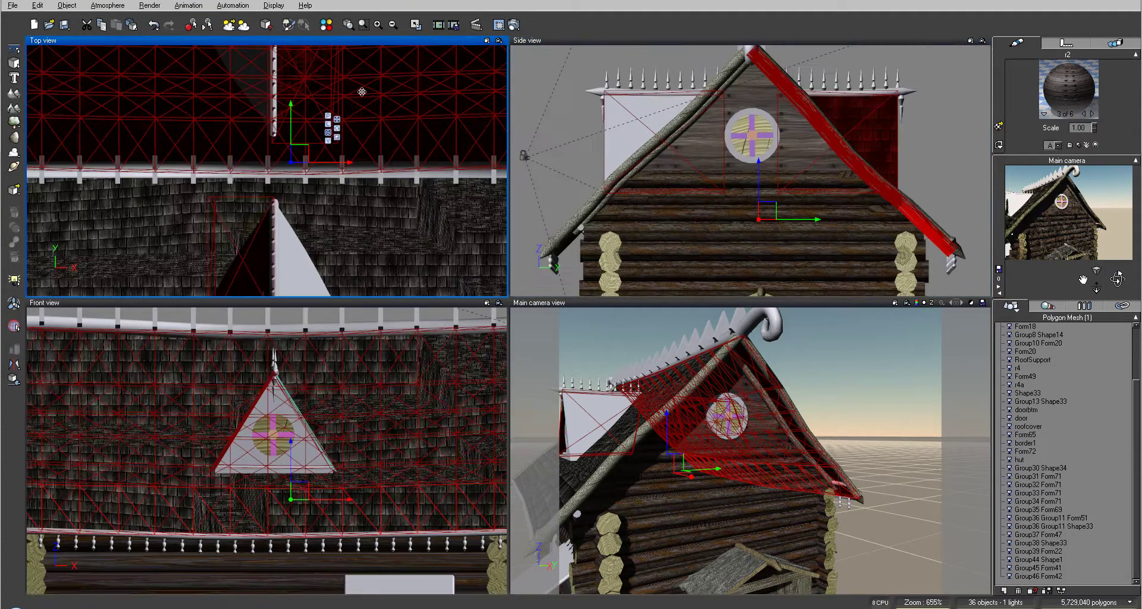
scroll(509, 89, down, 2)
click(449, 82)
click(289, 126)
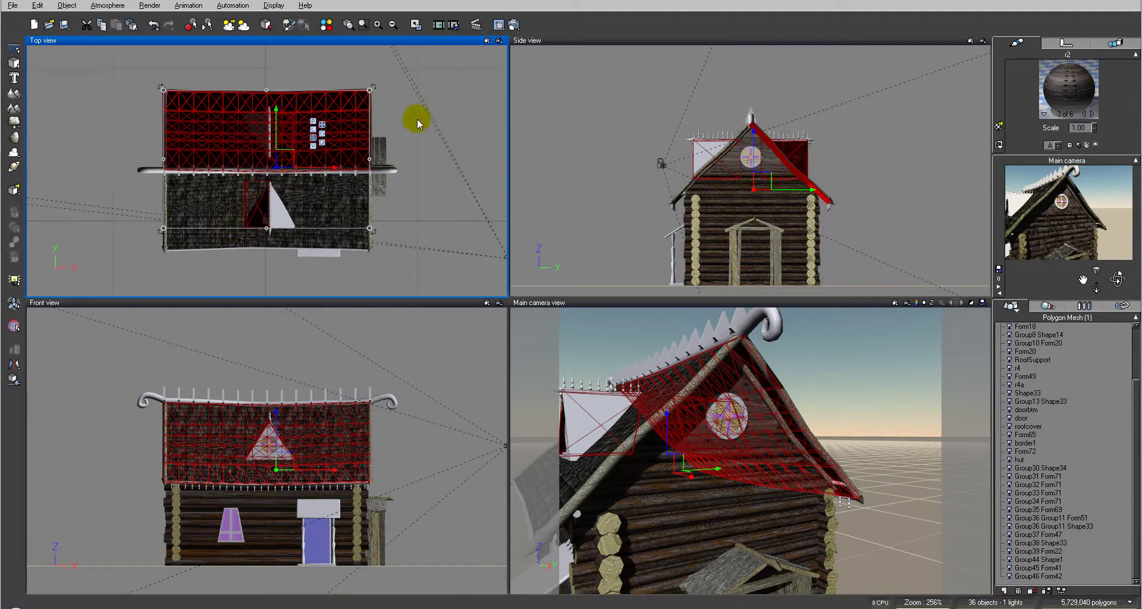
scroll(444, 122, up, 1)
scroll(443, 122, down, 1)
scroll(301, 118, up, 2)
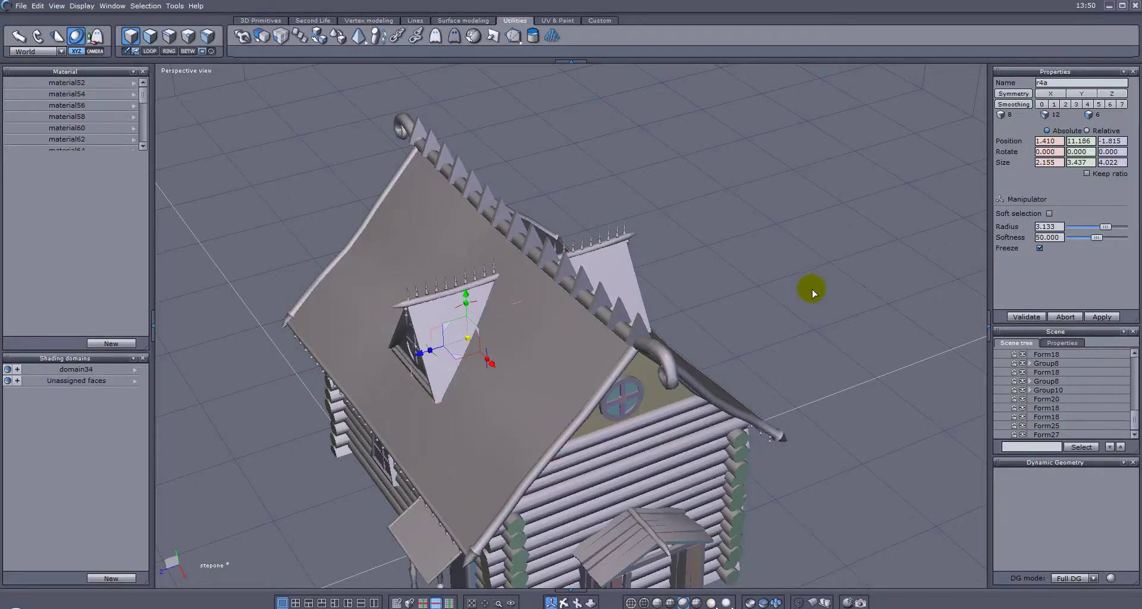
Switch to Hexagon and examine the roof slope and dormer panels of the r2 object from several sides
alt+drag(839, 306, 615, 339)
click(505, 390)
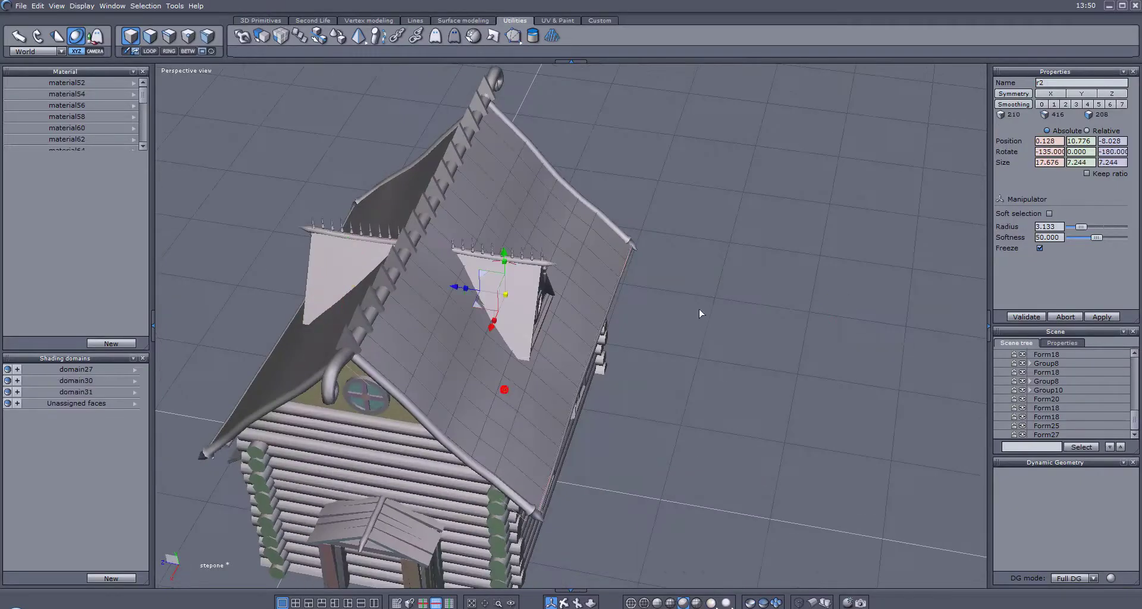
click(521, 289)
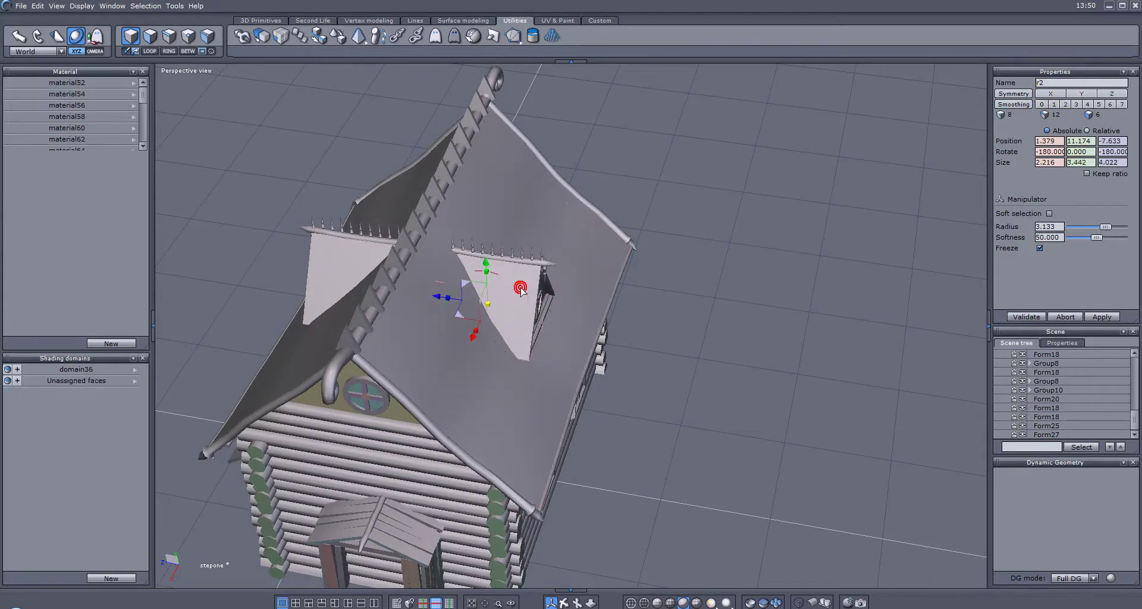
alt+drag(712, 265, 481, 264)
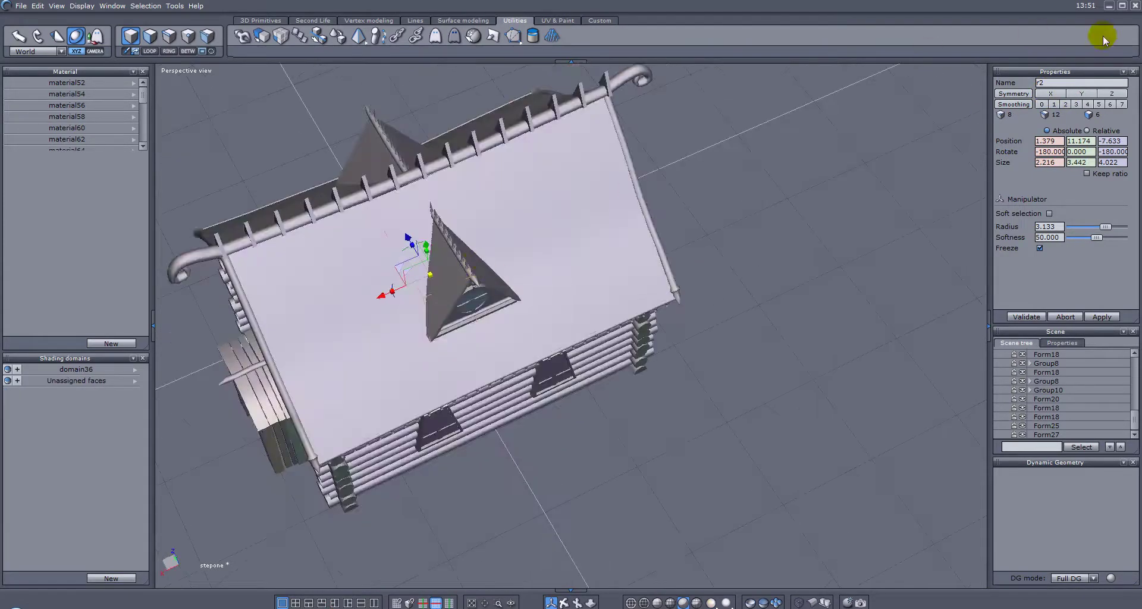
scroll(521, 334, up, 5)
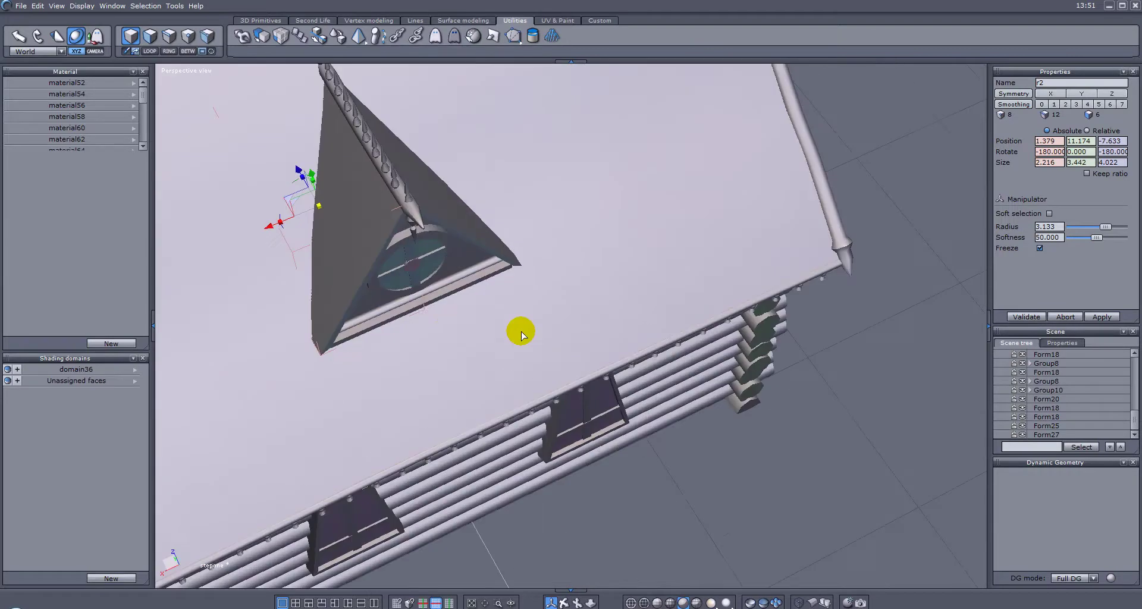
alt+drag(446, 323, 710, 318)
right_drag(710, 321, 752, 321)
right_drag(683, 325, 633, 303)
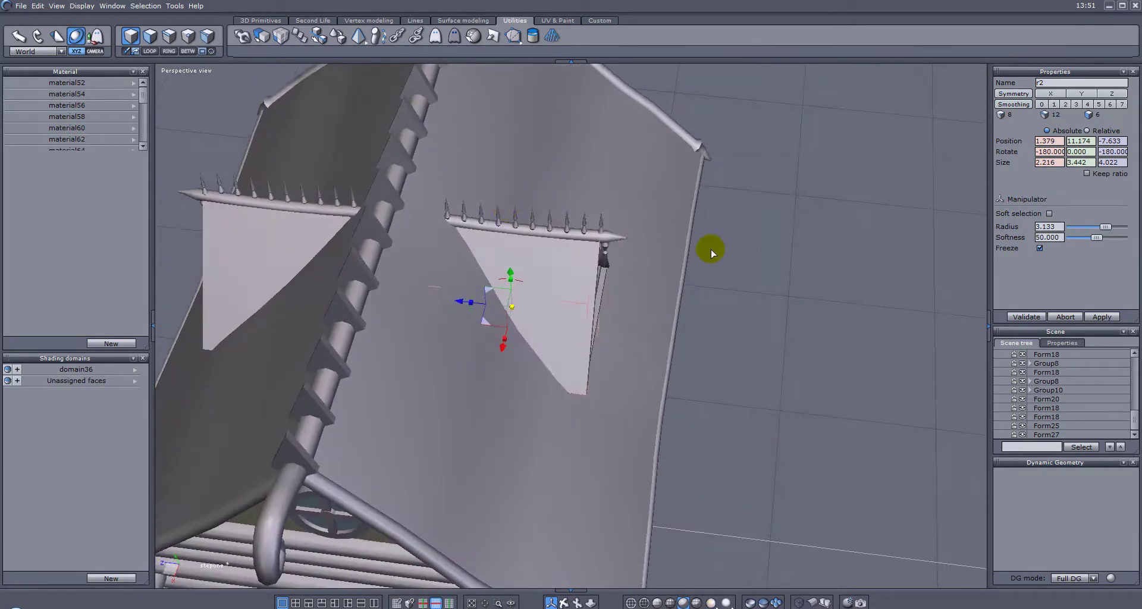
Rename the side panel of the dormer on this roof slope as tr1, separate from the main slope's name
right_drag(788, 247, 635, 257)
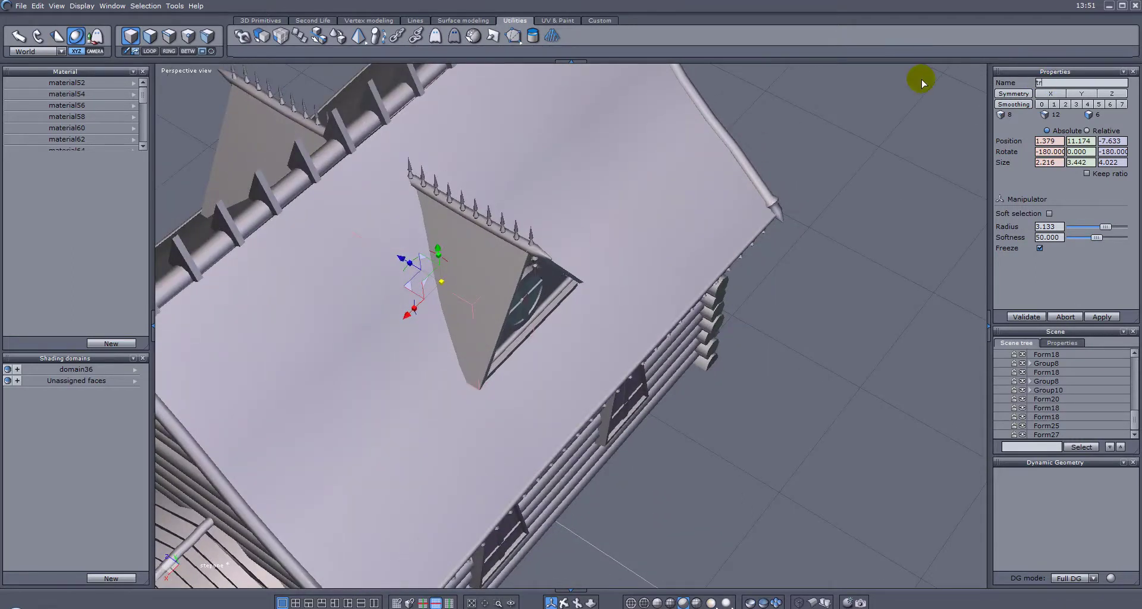
right_drag(472, 196, 403, 121)
click(289, 252)
click(403, 121)
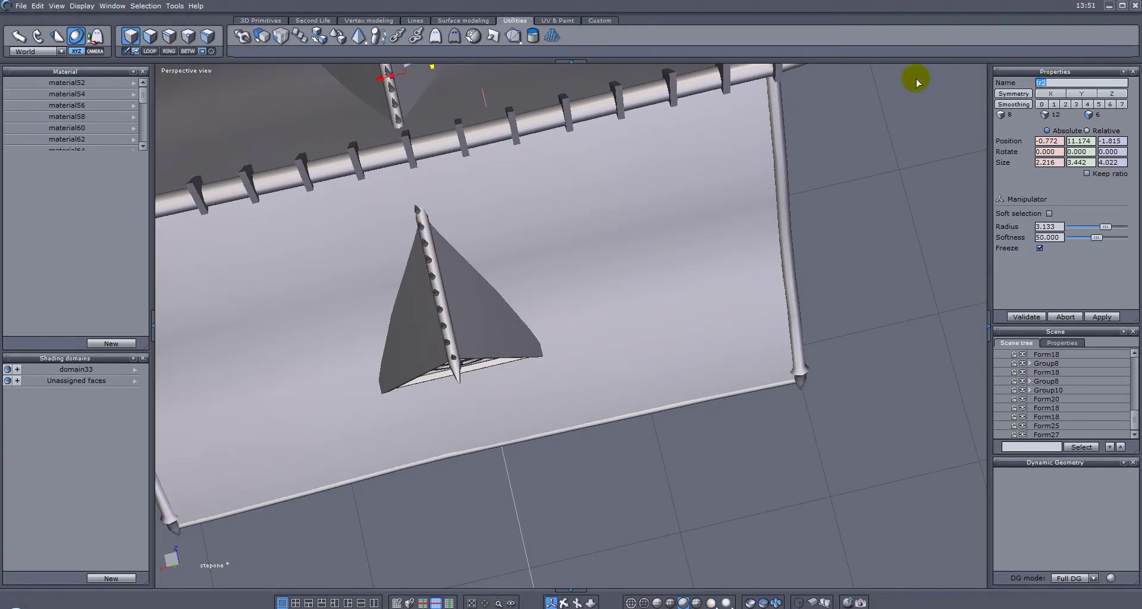
click(420, 311)
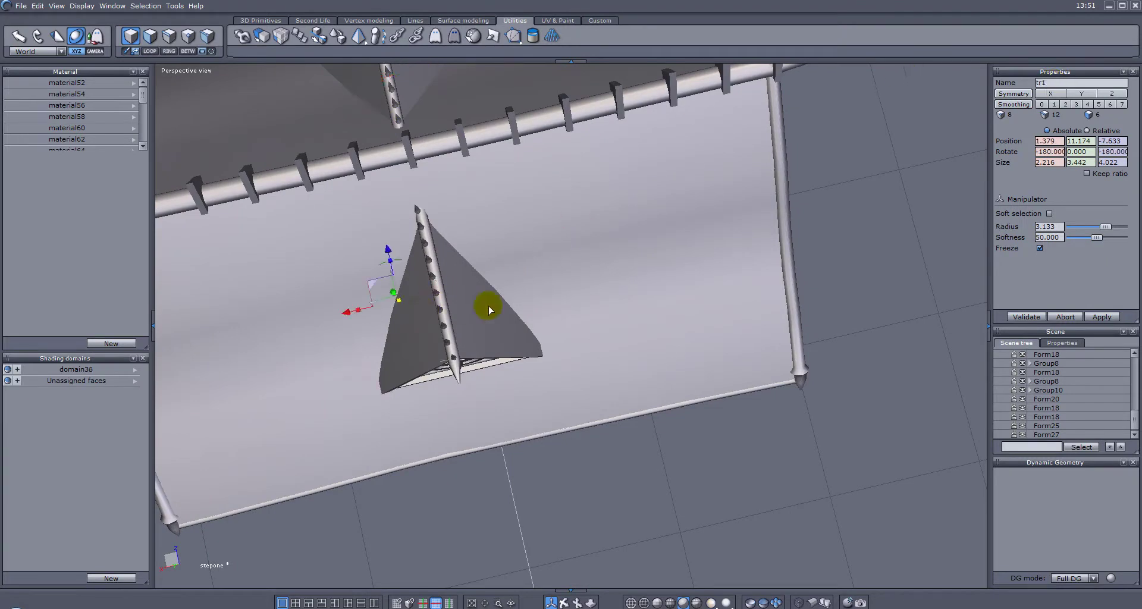
Rename the main roof slope behind the dormer as roof2
click(326, 294)
click(1065, 83)
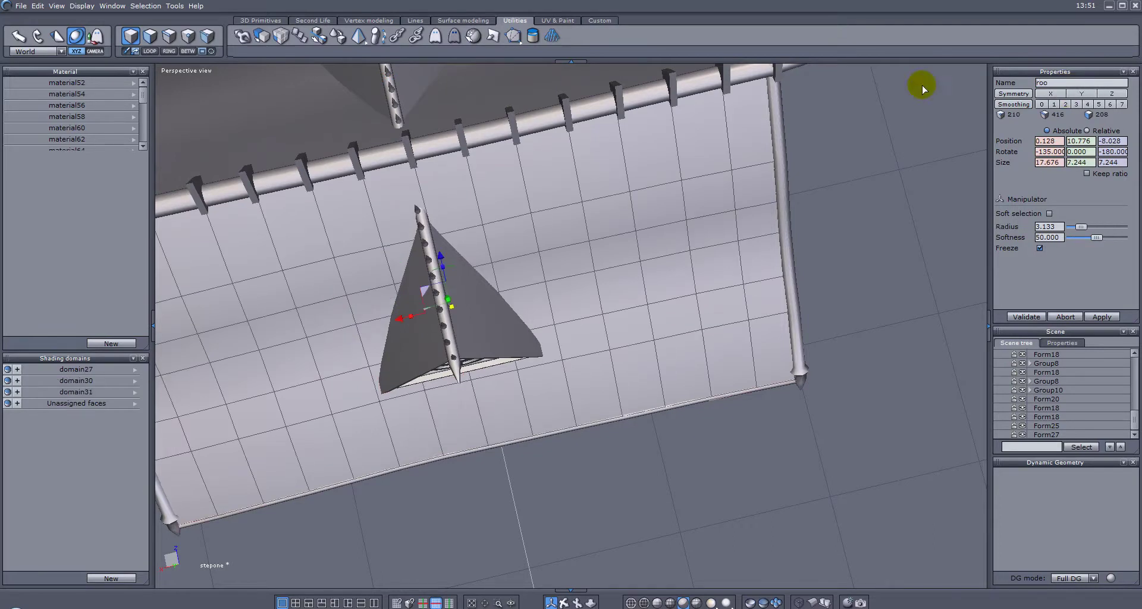
alt+drag(510, 384, 752, 255)
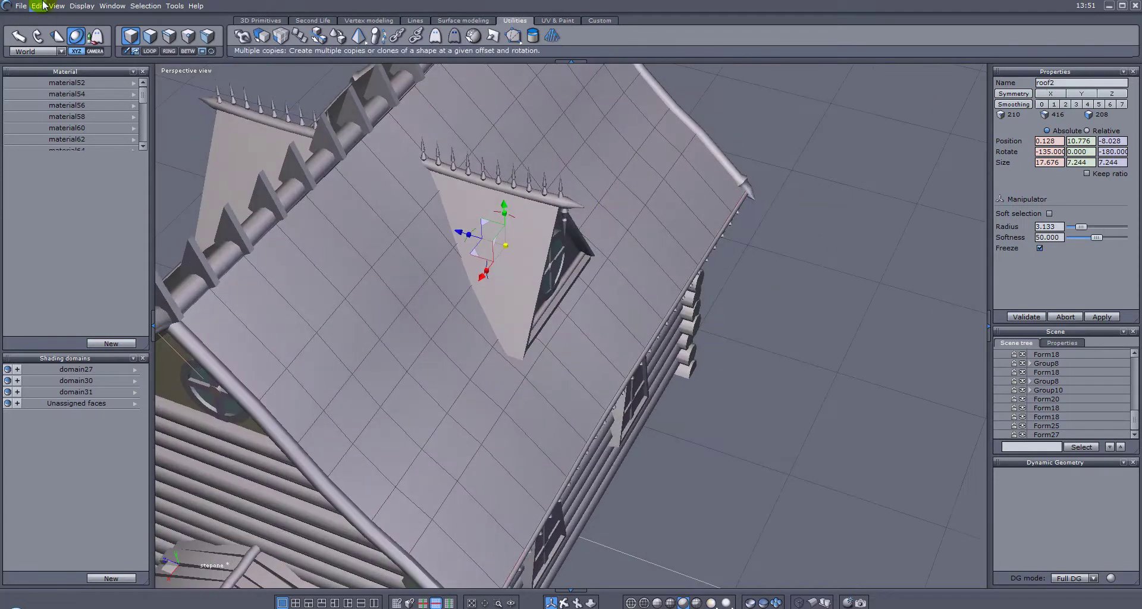
Export the house model as the Wavefront OBJ file stepone2.obj, keeping the offered export options
click(21, 6)
mouse_move(84, 132)
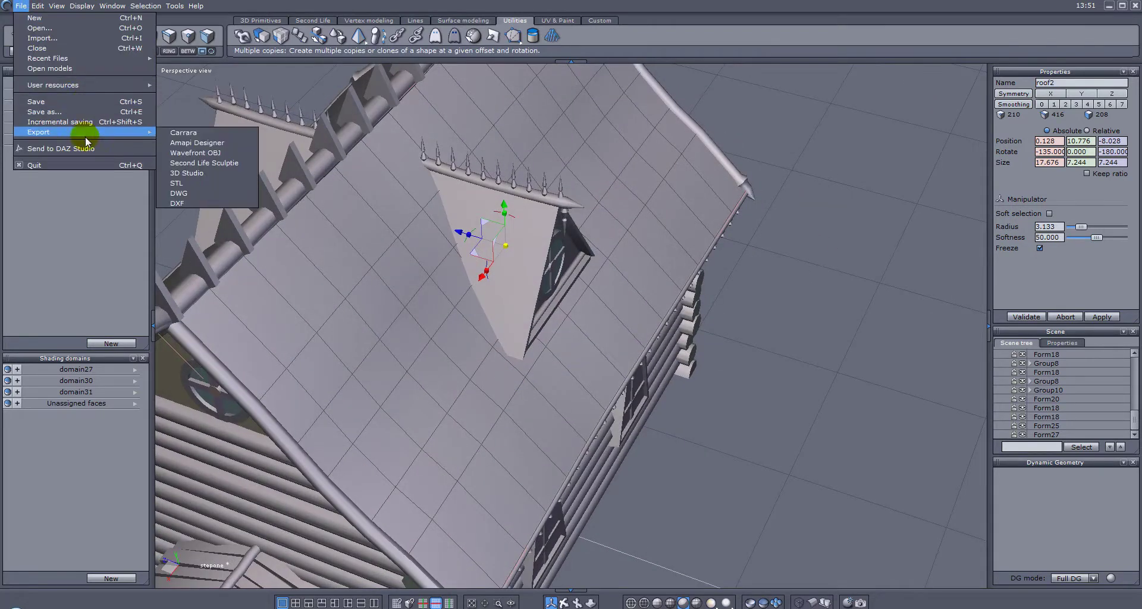
click(217, 153)
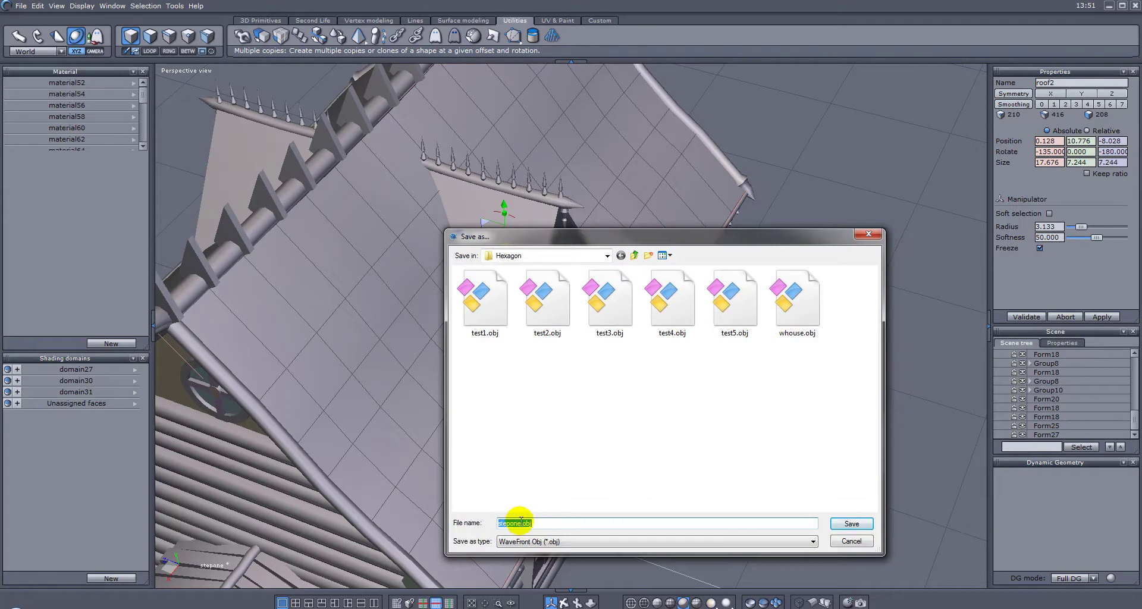
key(Return)
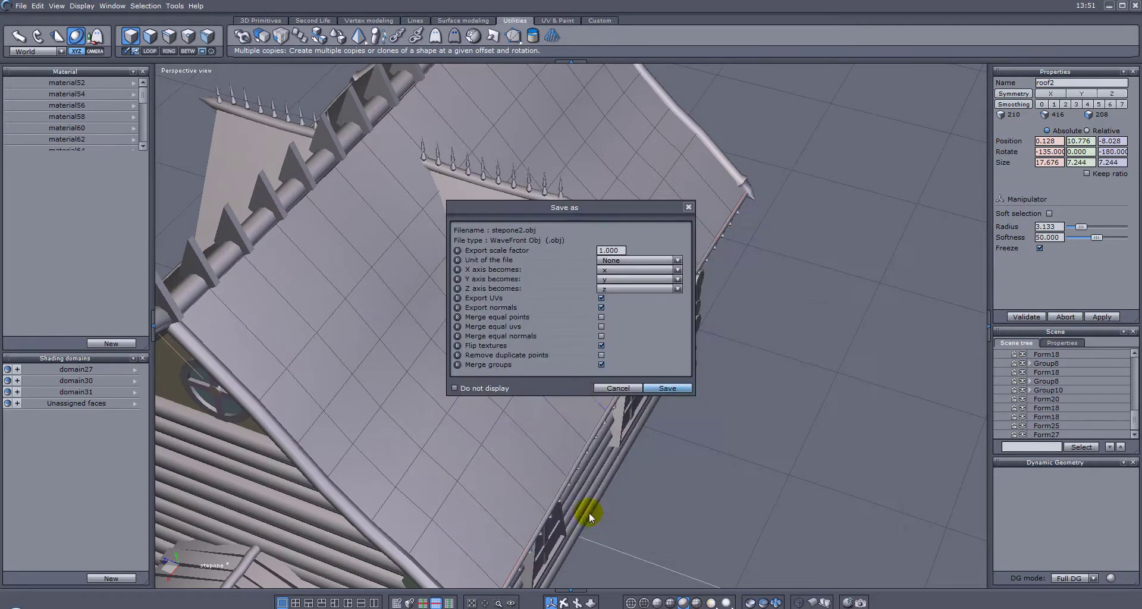
click(669, 387)
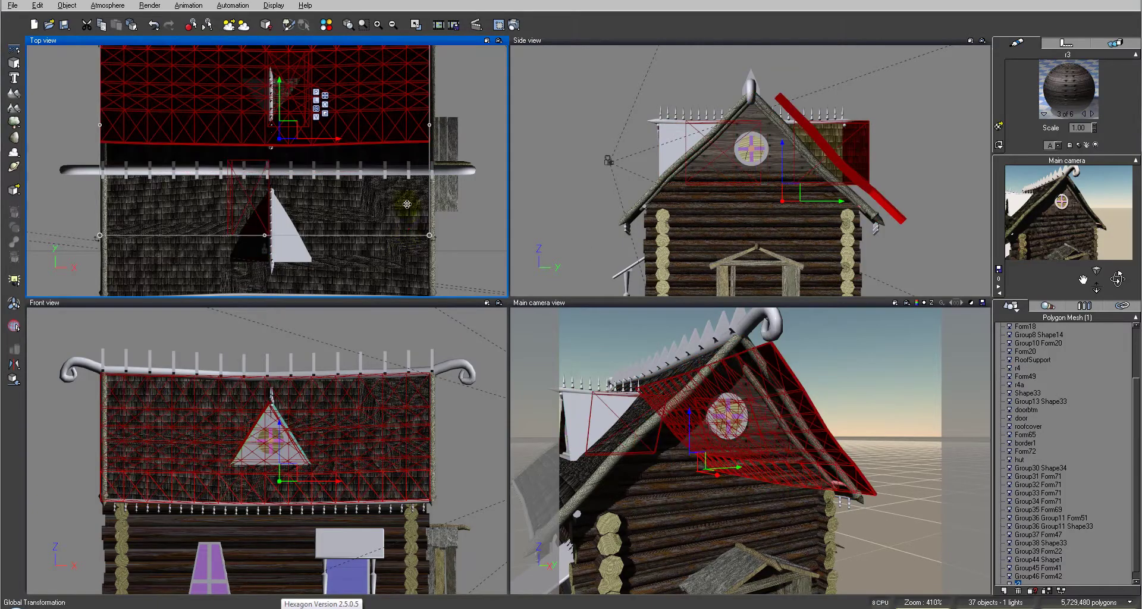
Return to Vue and undo the last move of the roof slope copy r3
key(ctrl+z)
click(469, 222)
scroll(458, 218, down, 3)
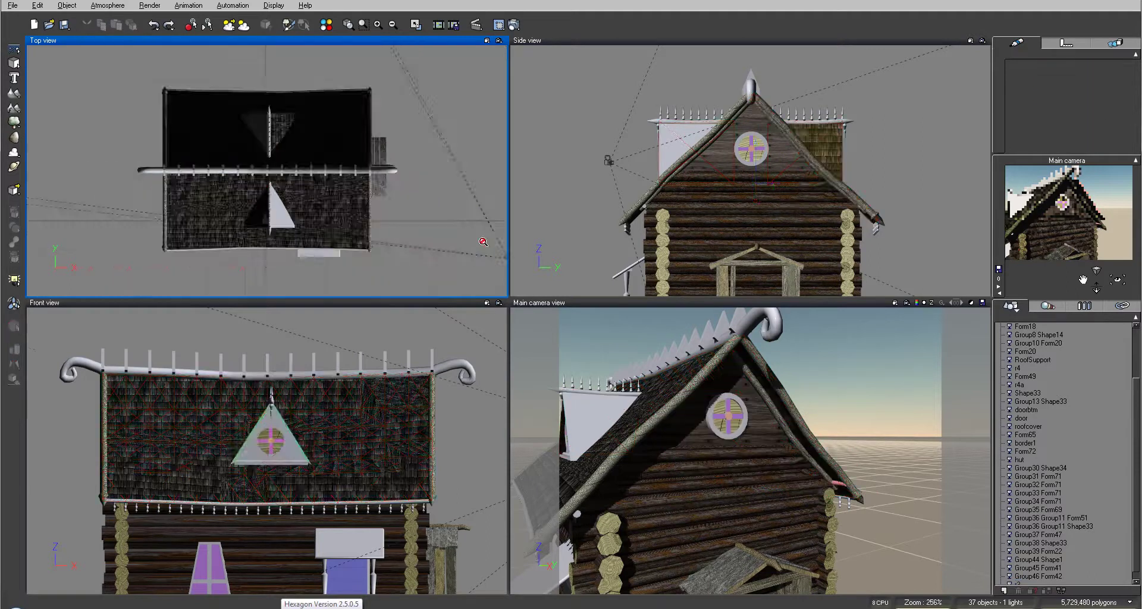
right_drag(395, 184, 526, 197)
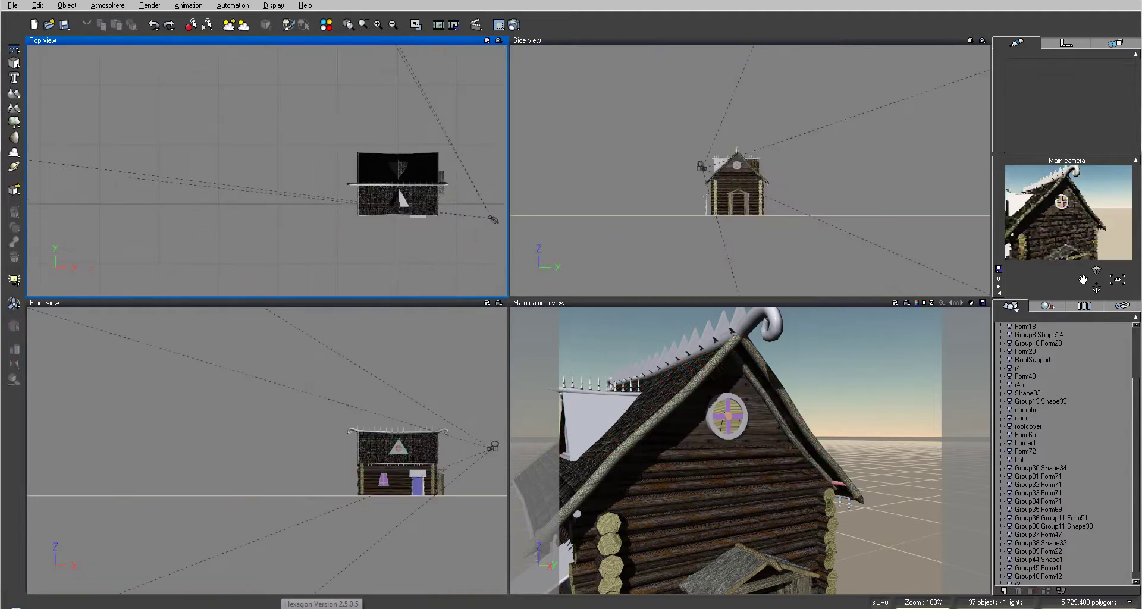
Import stepone2.obj with centering and automatic resizing, and place it beside the textured house
click(12, 6)
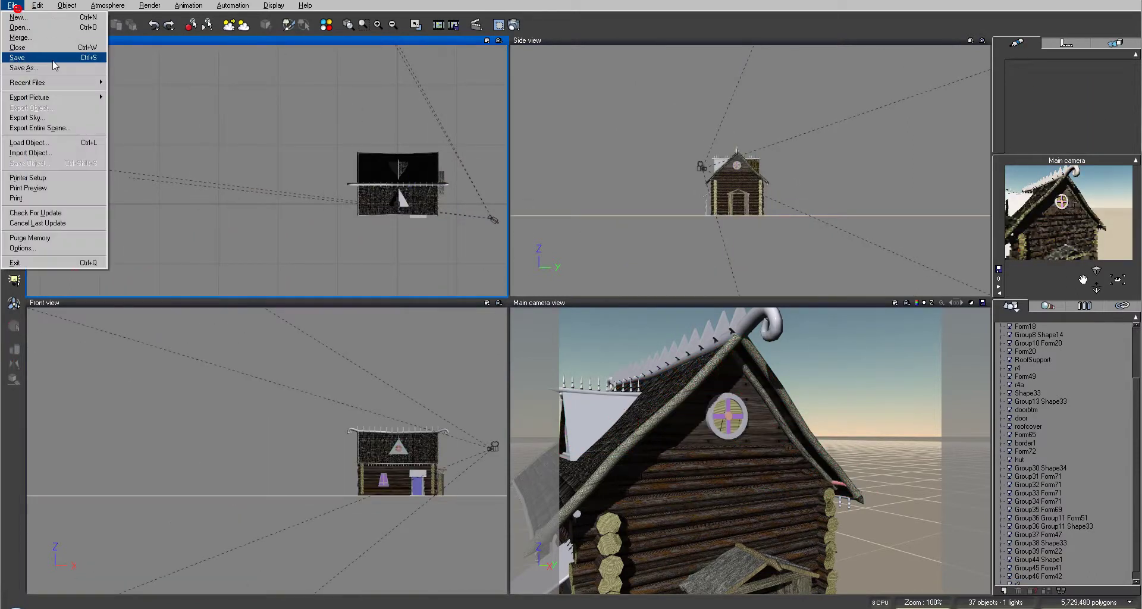
click(28, 153)
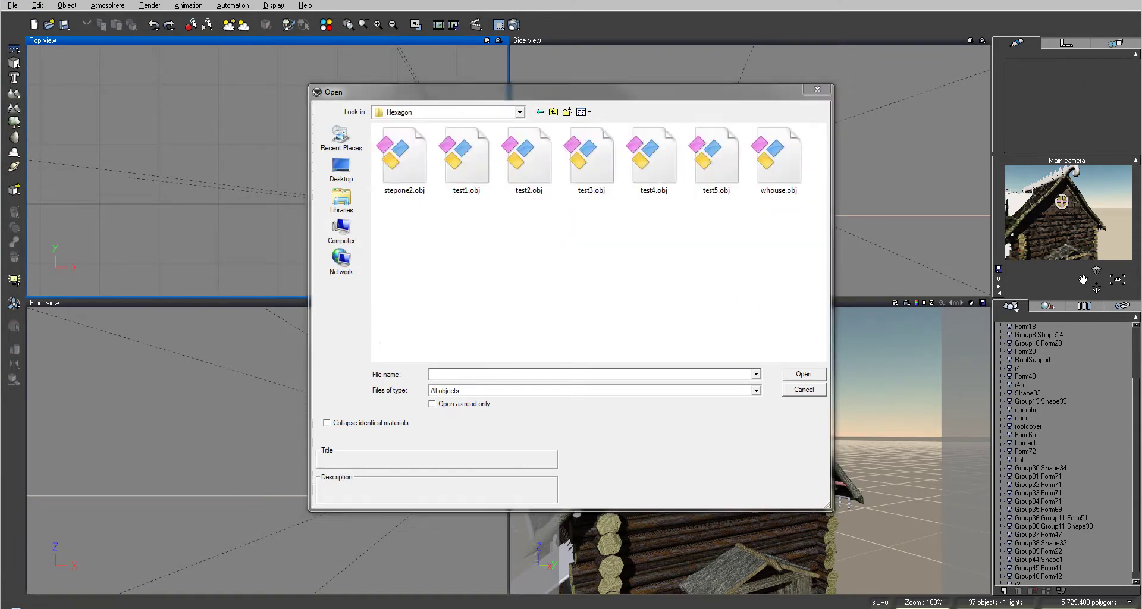
click(407, 168)
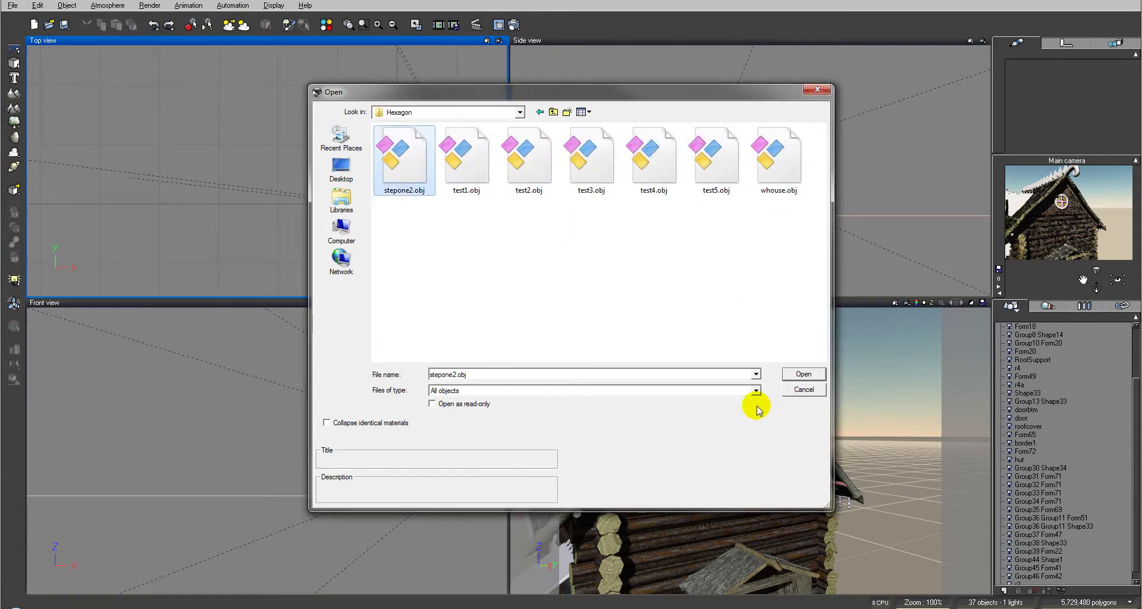
click(800, 374)
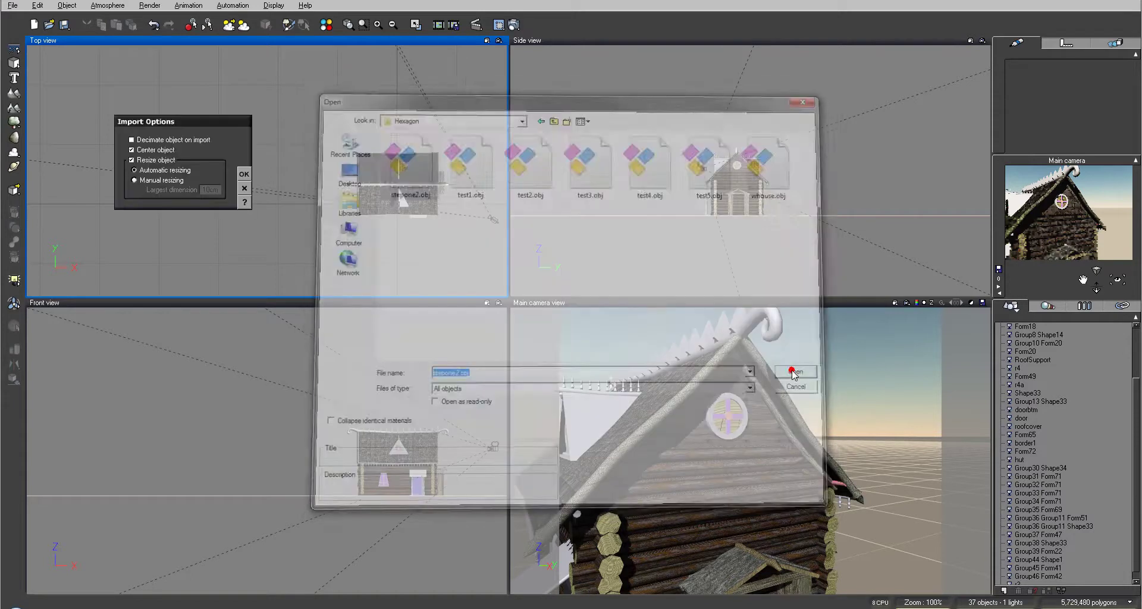
click(244, 174)
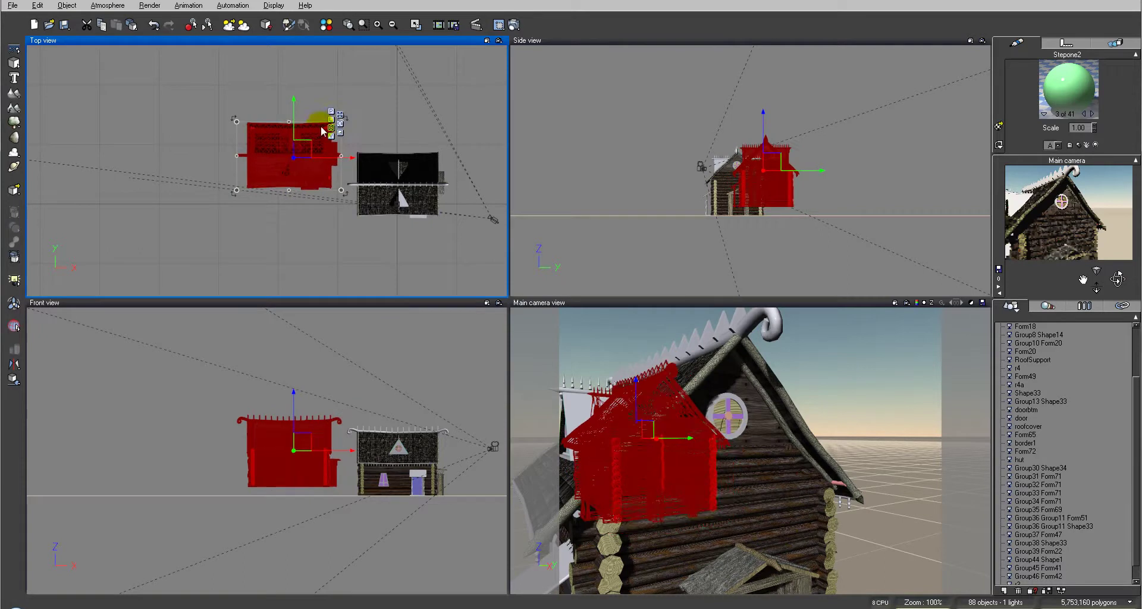
drag(301, 153, 229, 169)
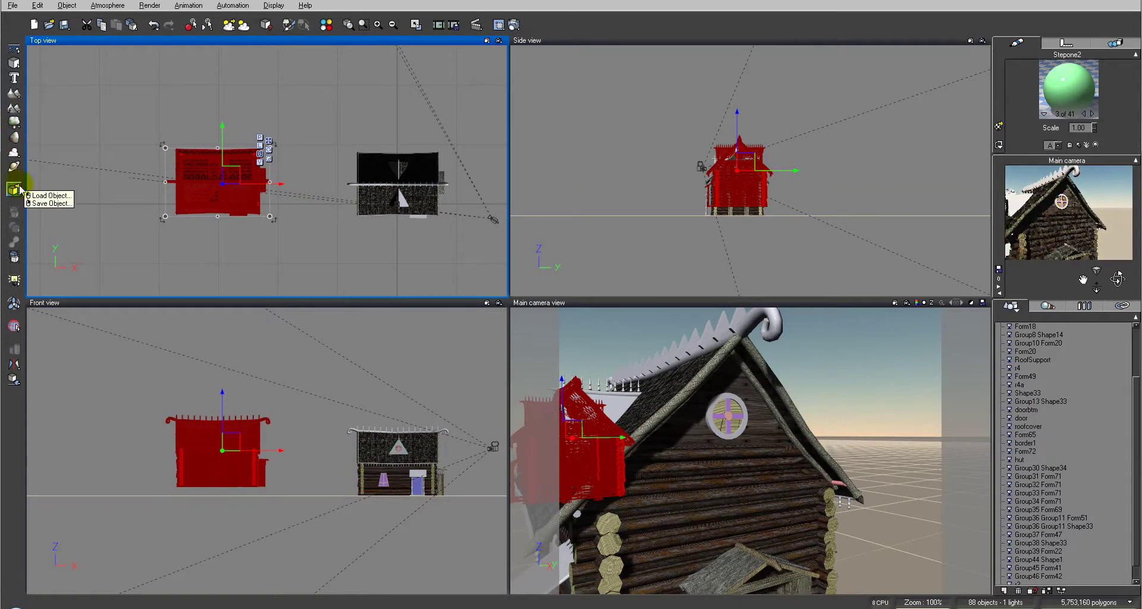
Ungroup the imported house and check that its roof2 slope can be selected as a separate object
click(15, 258)
click(301, 69)
click(237, 173)
scroll(254, 174, up, 3)
scroll(254, 173, up, 3)
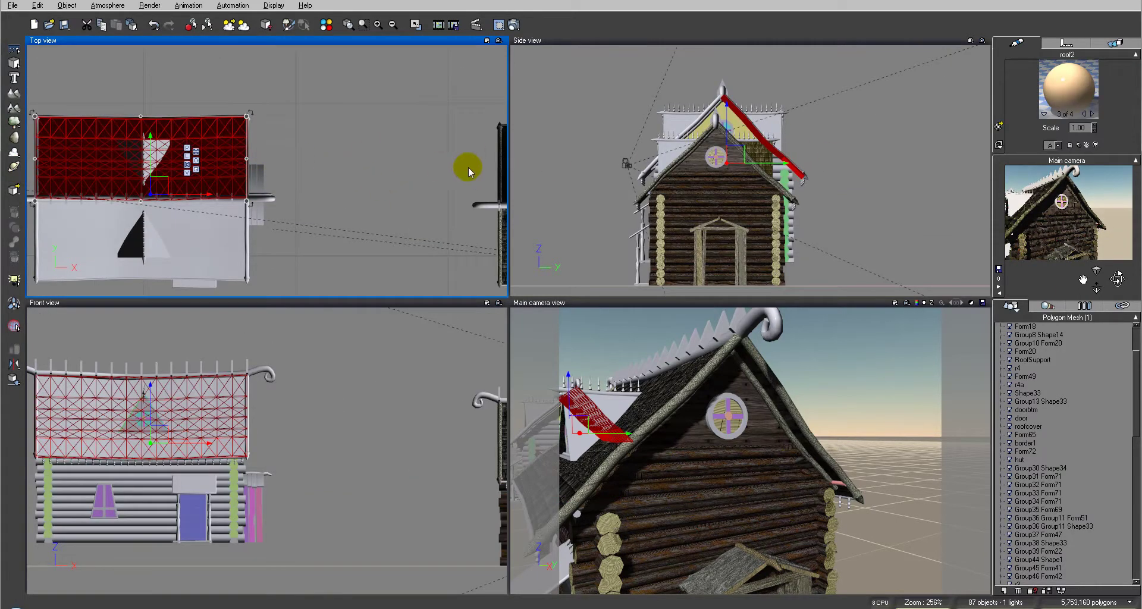
scroll(443, 166, down, 3)
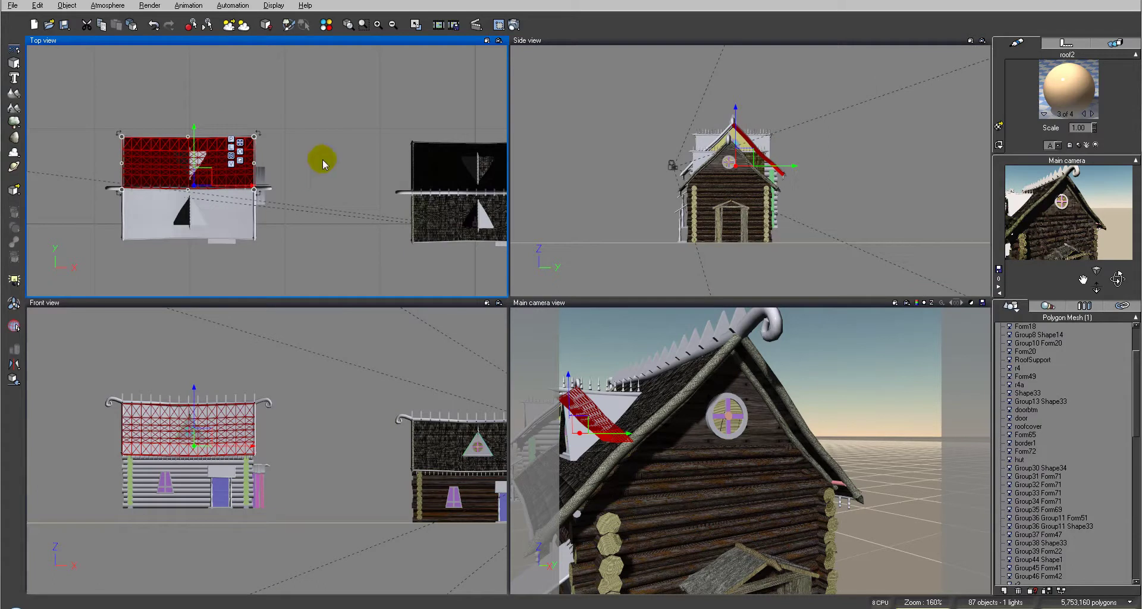
Group all parts of the imported house together again and drop the group to the ground
drag(1136, 409, 1136, 441)
right_drag(77, 97, 311, 305)
drag(179, 123, 421, 300)
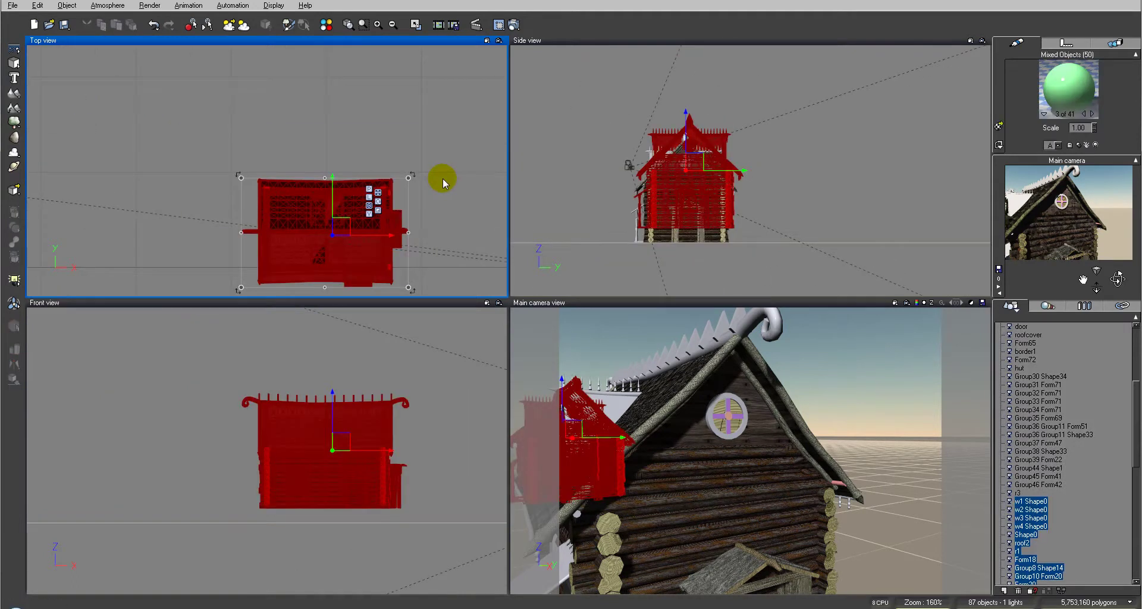
key(g)
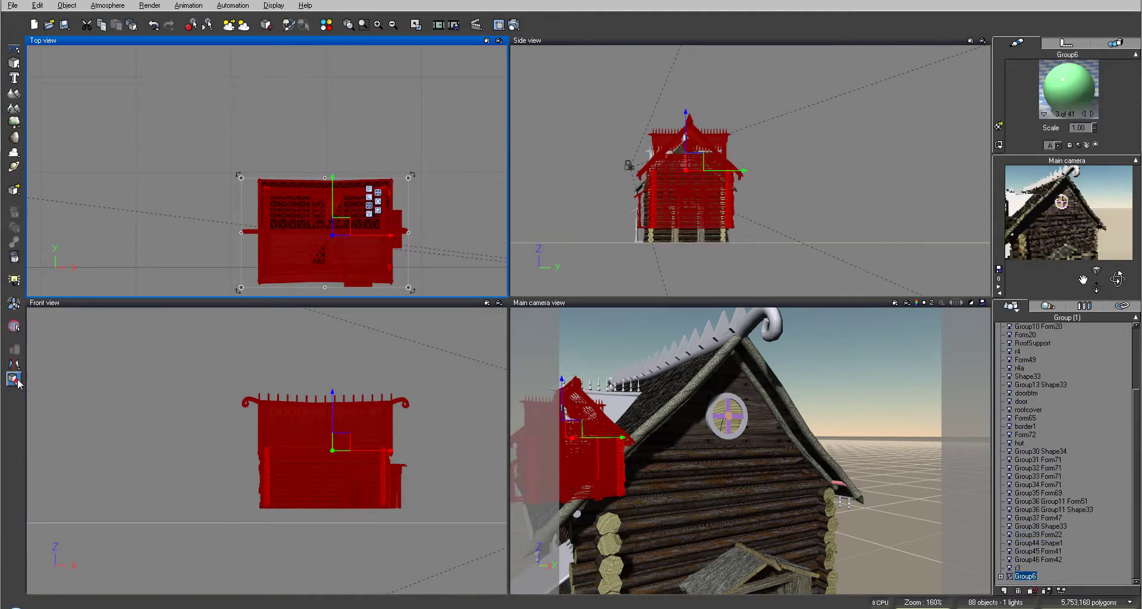
click(14, 379)
Align and resize the imported house group in the side view to match the textured house's outline
click(704, 204)
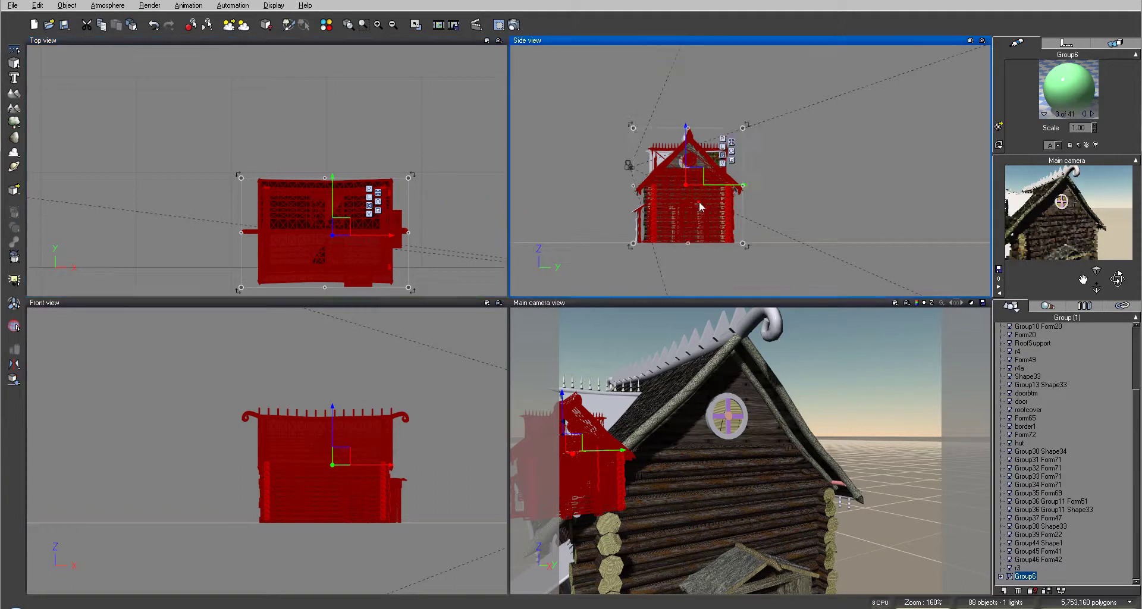
scroll(704, 204, up, 1)
drag(703, 195, 696, 197)
drag(731, 101, 730, 106)
drag(555, 102, 558, 103)
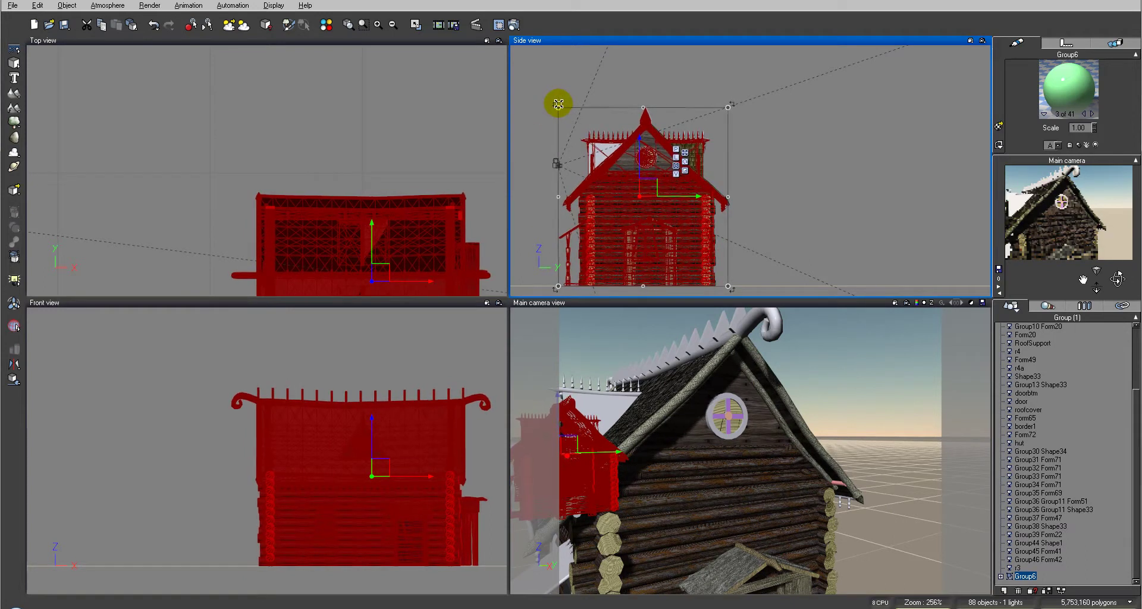
scroll(327, 148, down, 2)
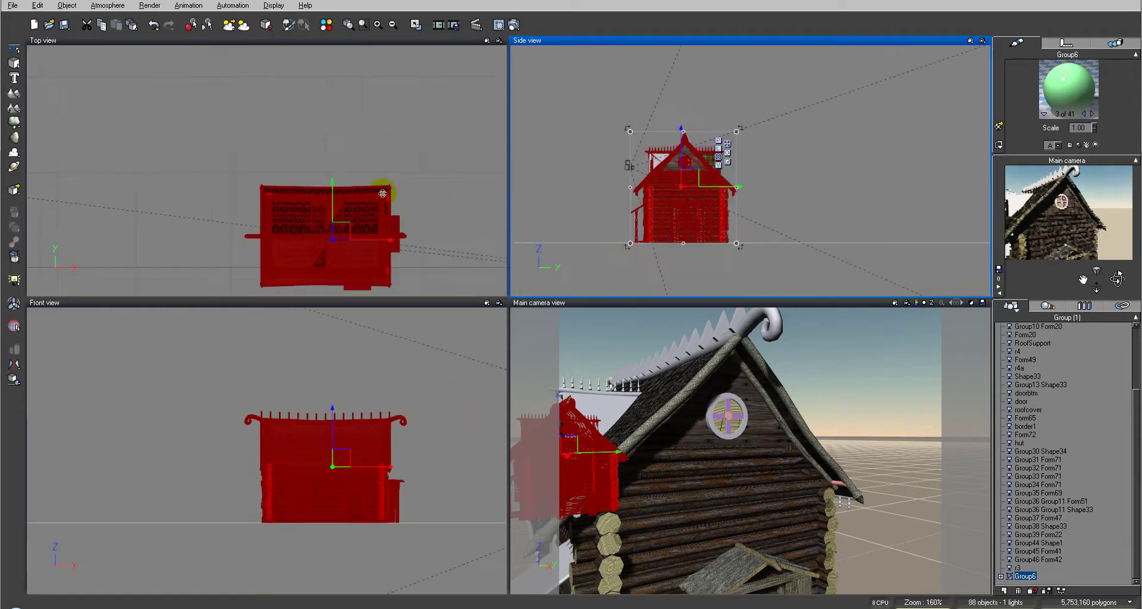
Ungroup the resized house and move its roof2 slope into the gap between the two houses
click(412, 203)
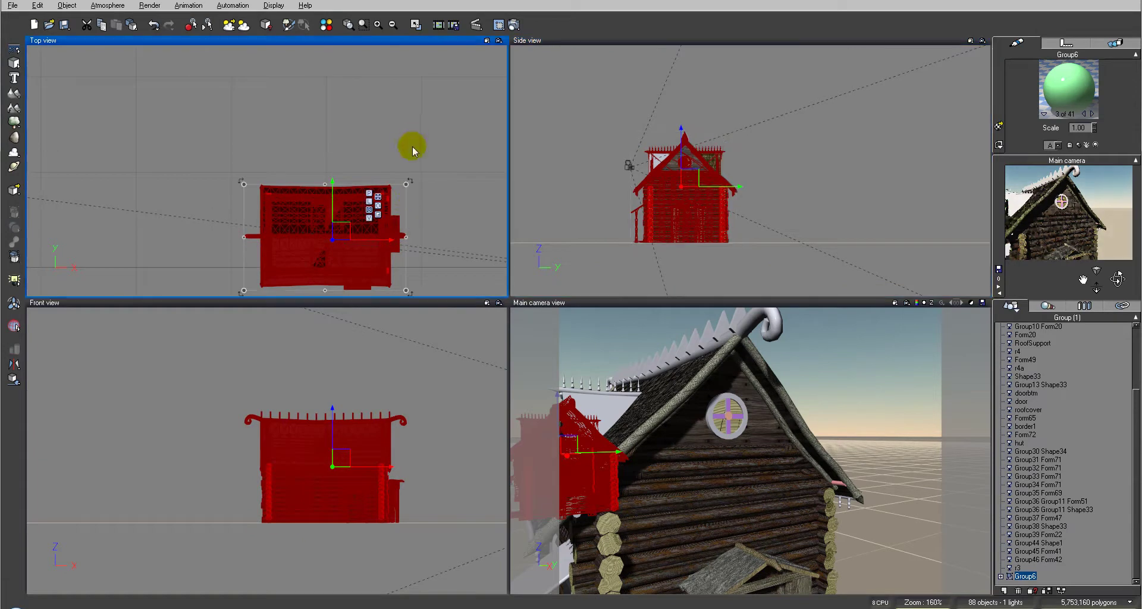
click(413, 145)
click(438, 193)
right_drag(231, 157, 134, 46)
drag(120, 62, 384, 235)
click(15, 258)
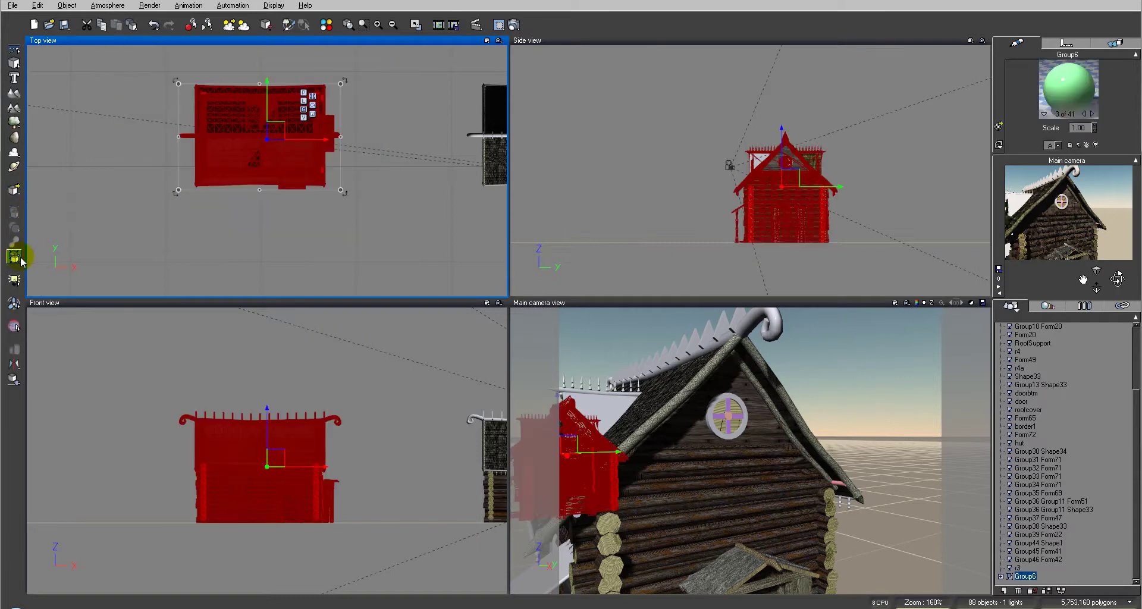
click(297, 116)
click(379, 112)
drag(410, 91, 381, 190)
Delete roof slope r2 from the textured house and move the imported roof2 slope into its place
click(427, 176)
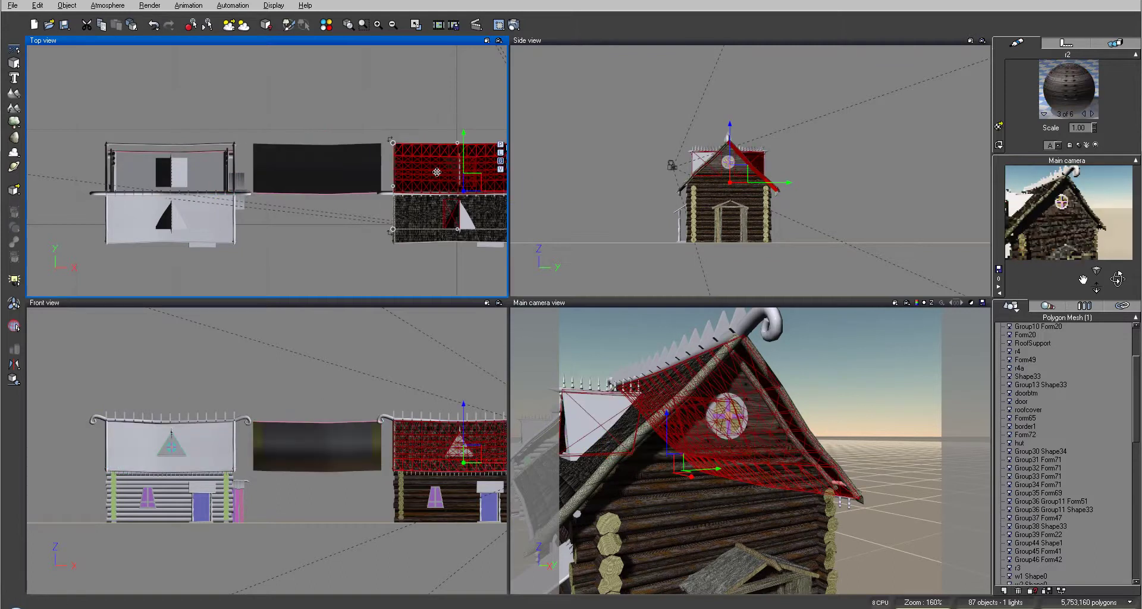
key(Delete)
click(331, 172)
drag(382, 188, 516, 190)
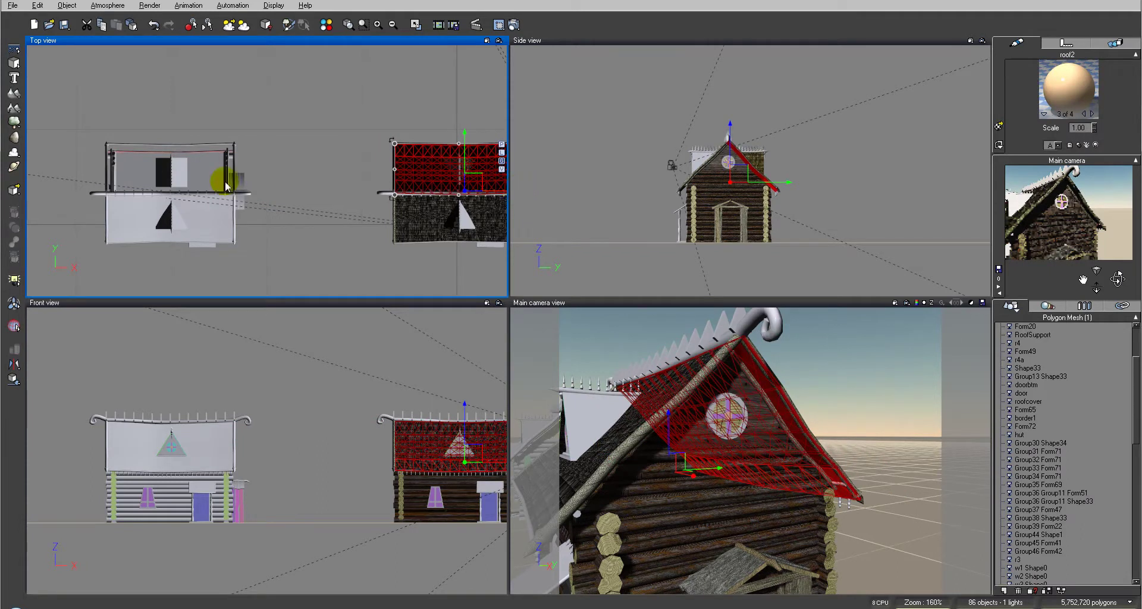
Select the imported house's two dormer roof panels, including tr1, and move them across onto the textured house
click(181, 173)
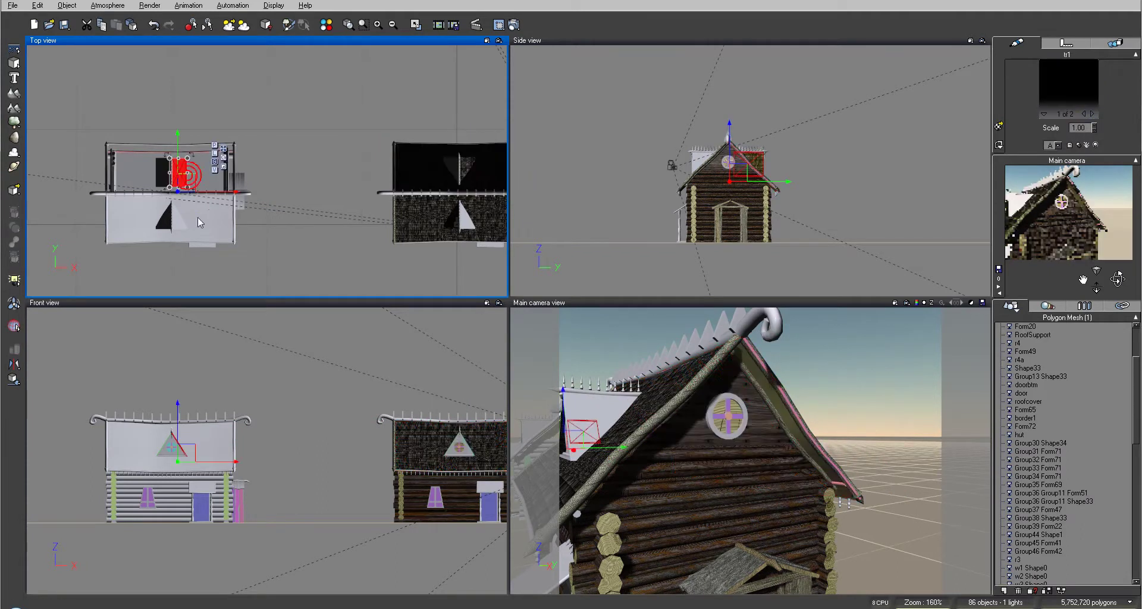
ctrl+click(162, 215)
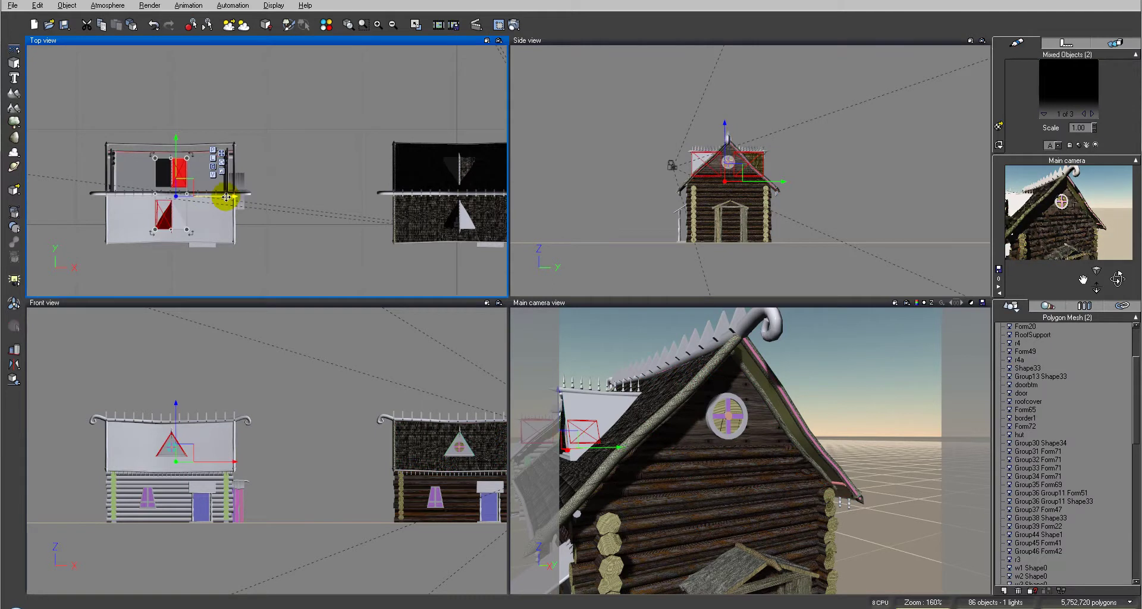
drag(228, 202, 512, 199)
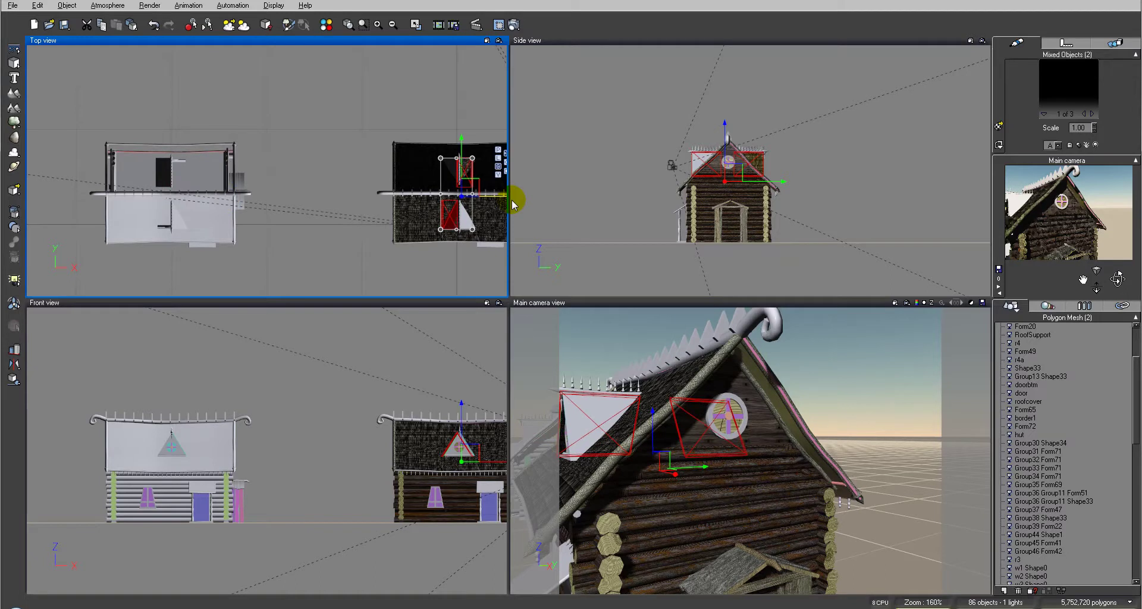
Align the two moved dormer panels horizontally with the triangular dormer gable in the front view
right_drag(360, 391, 245, 372)
scroll(378, 436, up, 2)
right_drag(379, 437, 137, 441)
scroll(262, 447, up, 2)
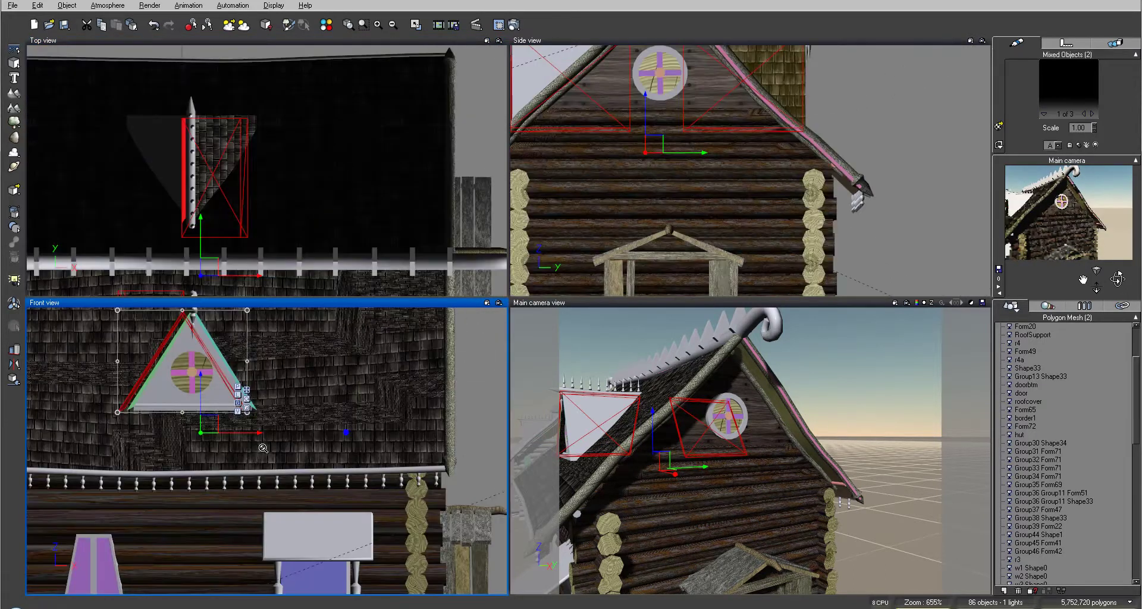
right_drag(281, 427, 350, 528)
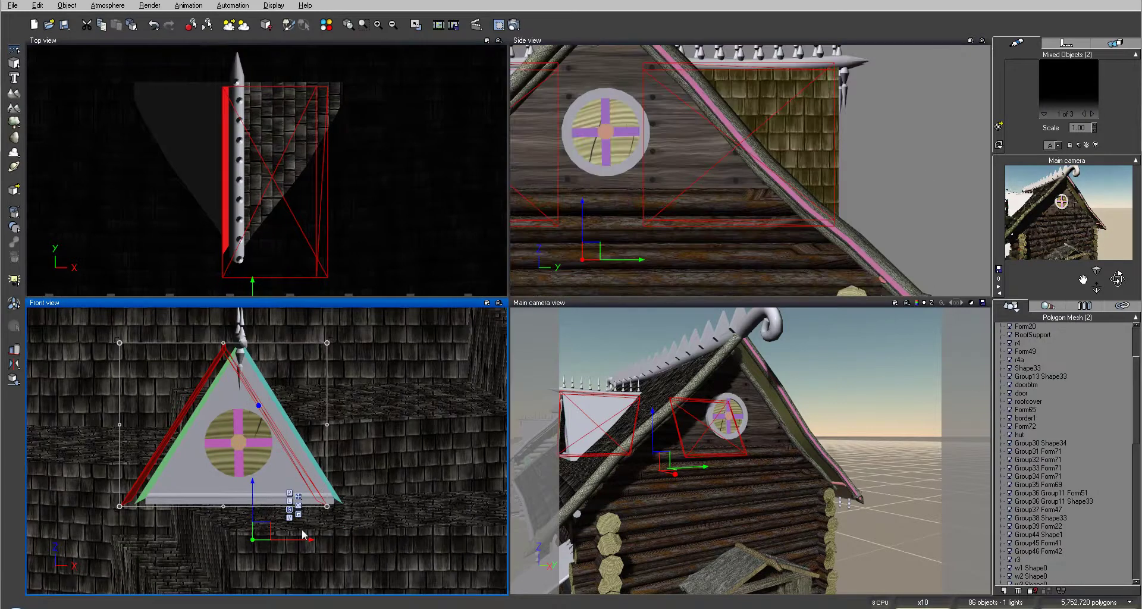
drag(300, 541, 313, 540)
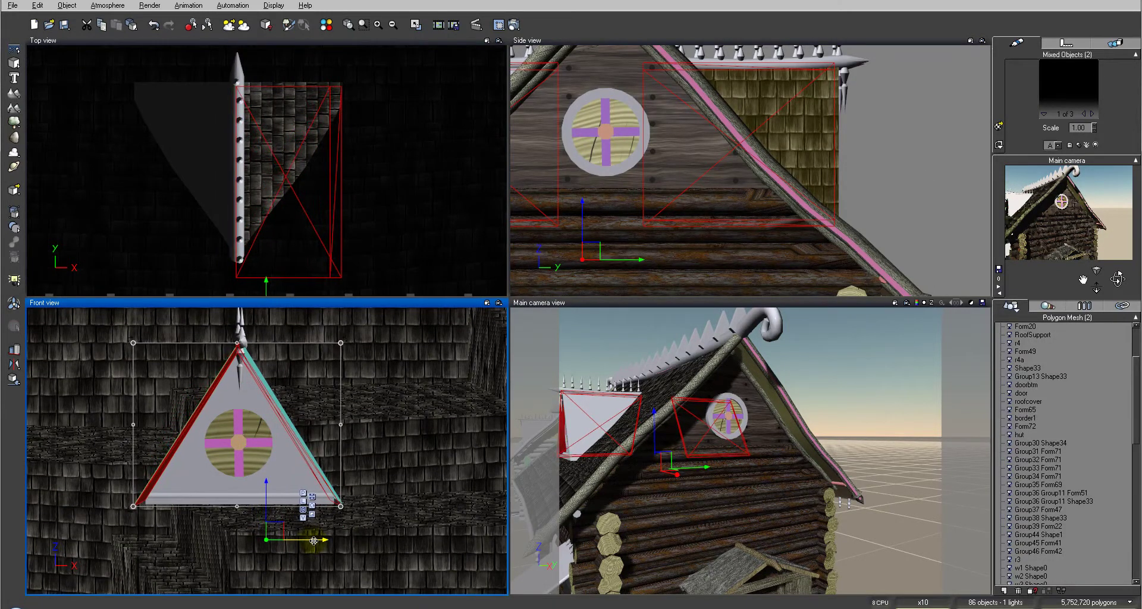
Select all the leftover parts of the imported house beside the textured one and delete them
ctrl+right_drag(348, 389, 355, 275)
right_drag(156, 183, 159, 186)
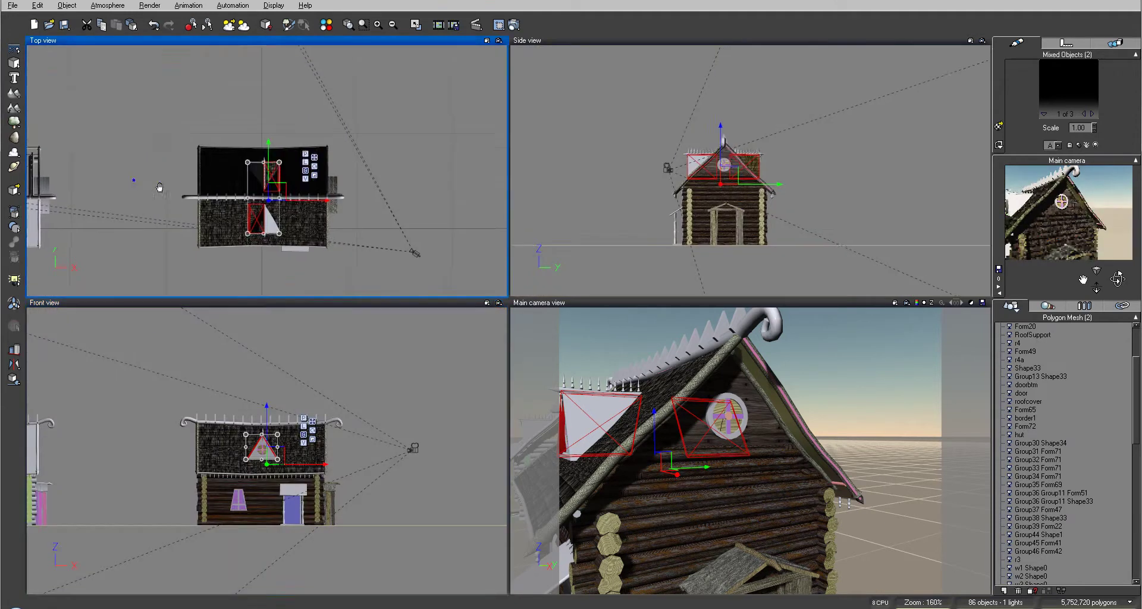
click(417, 173)
right_click(152, 101)
click(91, 87)
middle_drag(112, 107, 180, 150)
click(180, 150)
right_click(164, 123)
click(345, 120)
drag(201, 127, 495, 295)
key(Delete)
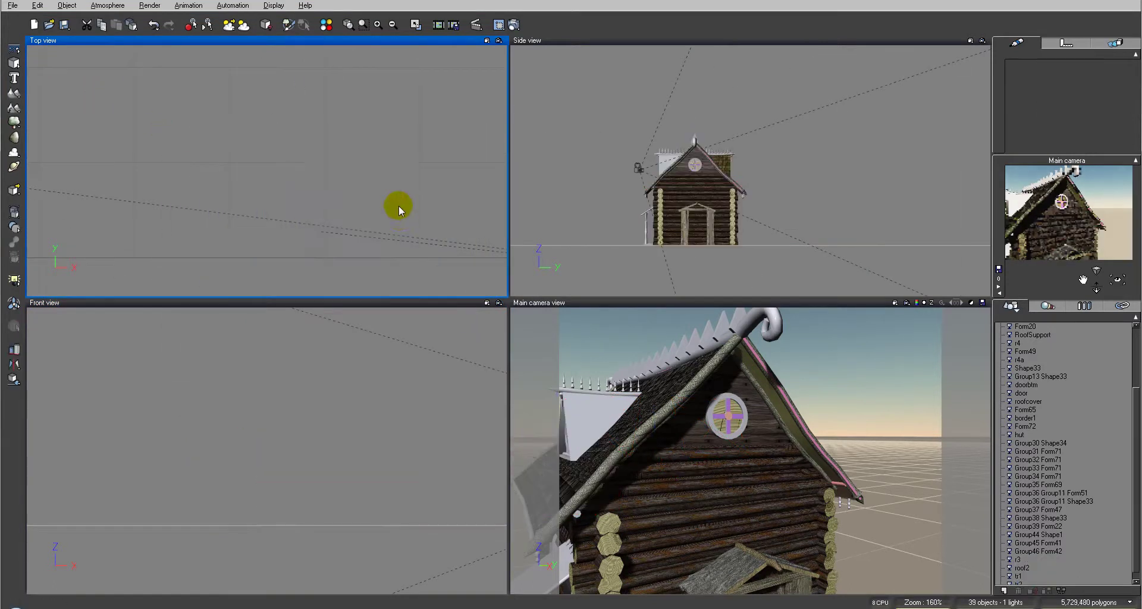
Delete the old roof mesh r3 from the textured house
scroll(398, 207, down, 2)
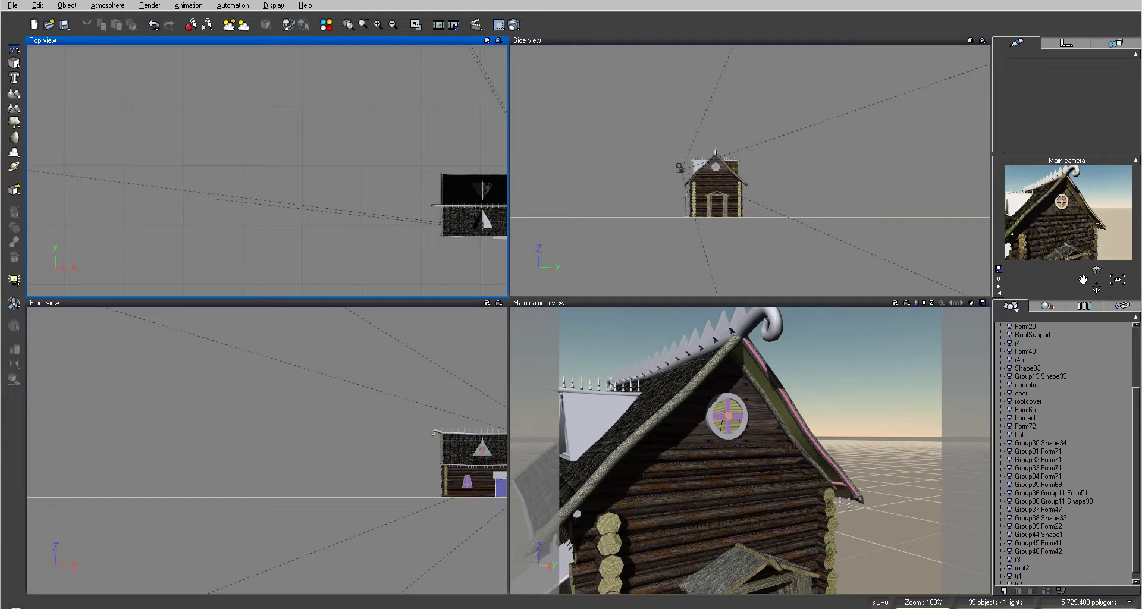
right_drag(439, 149, 238, 107)
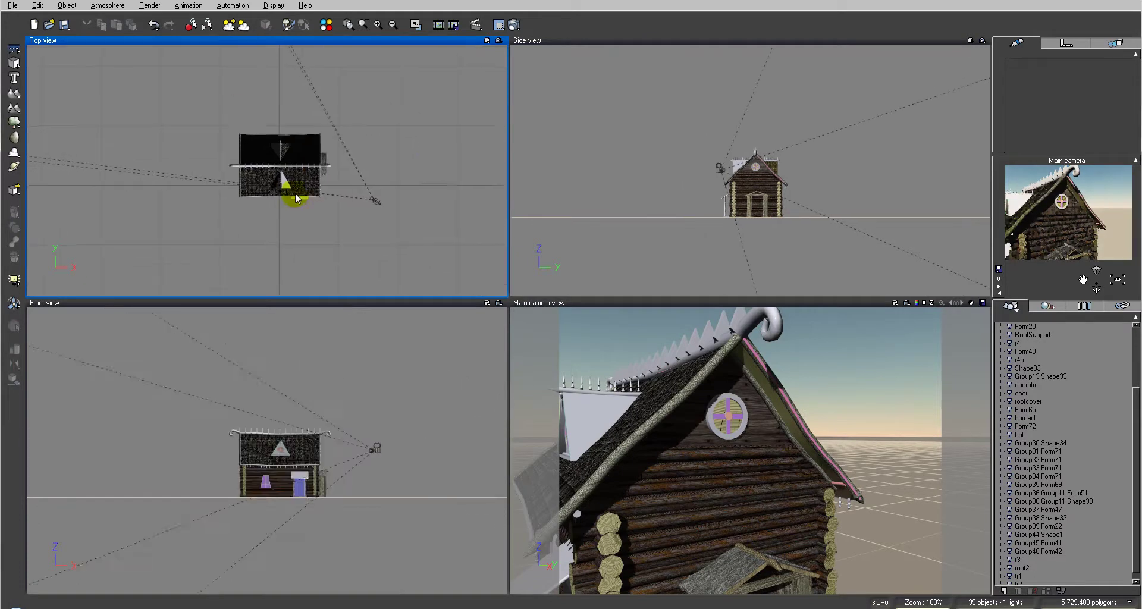
scroll(295, 191, up, 6)
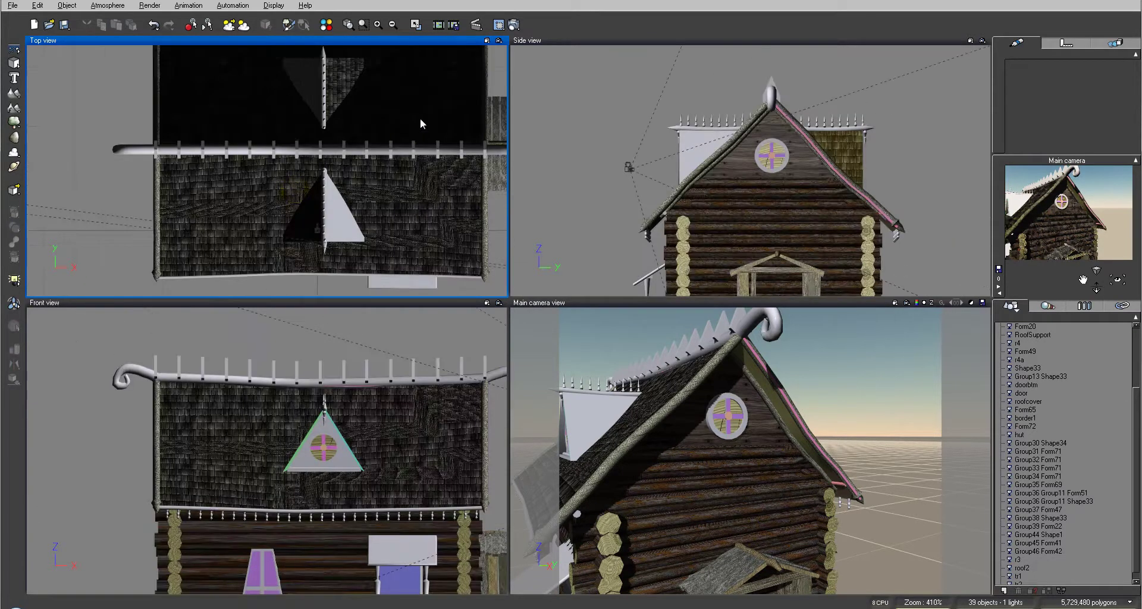
right_drag(440, 110, 357, 197)
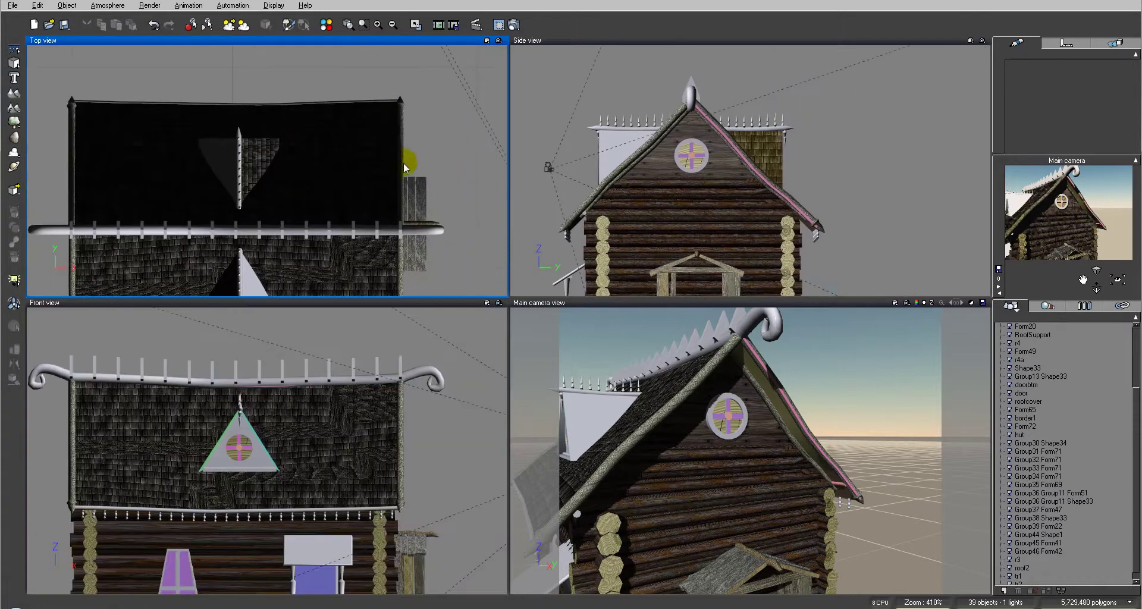
scroll(401, 160, down, 2)
mouse_move(413, 157)
right_down()
mouse_move(395, 143)
mouse_move(406, 148)
right_up()
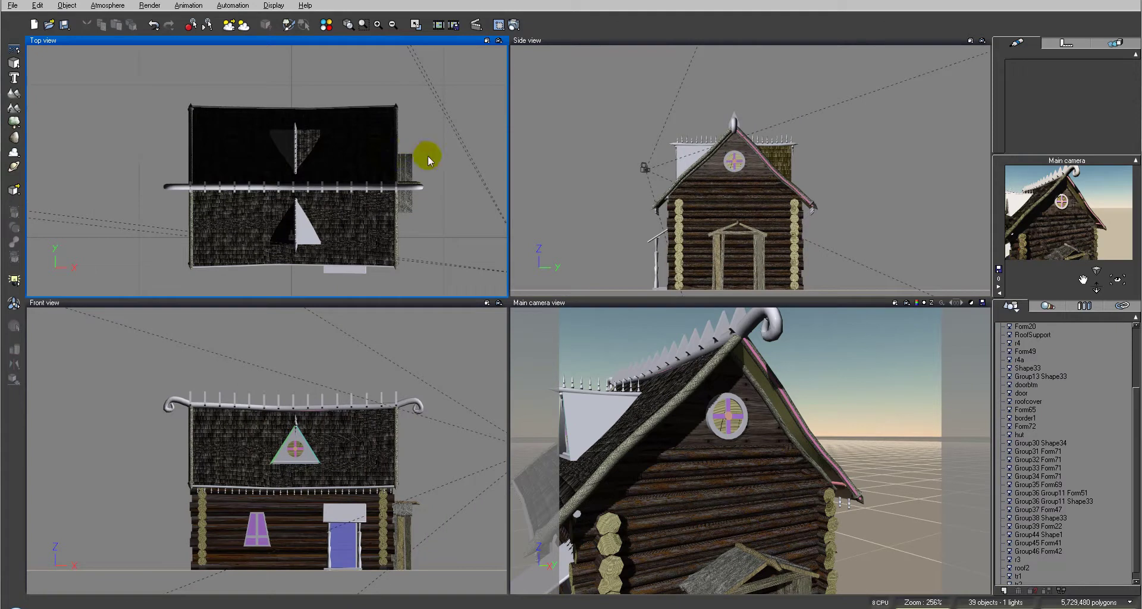
drag(1132, 404, 1127, 339)
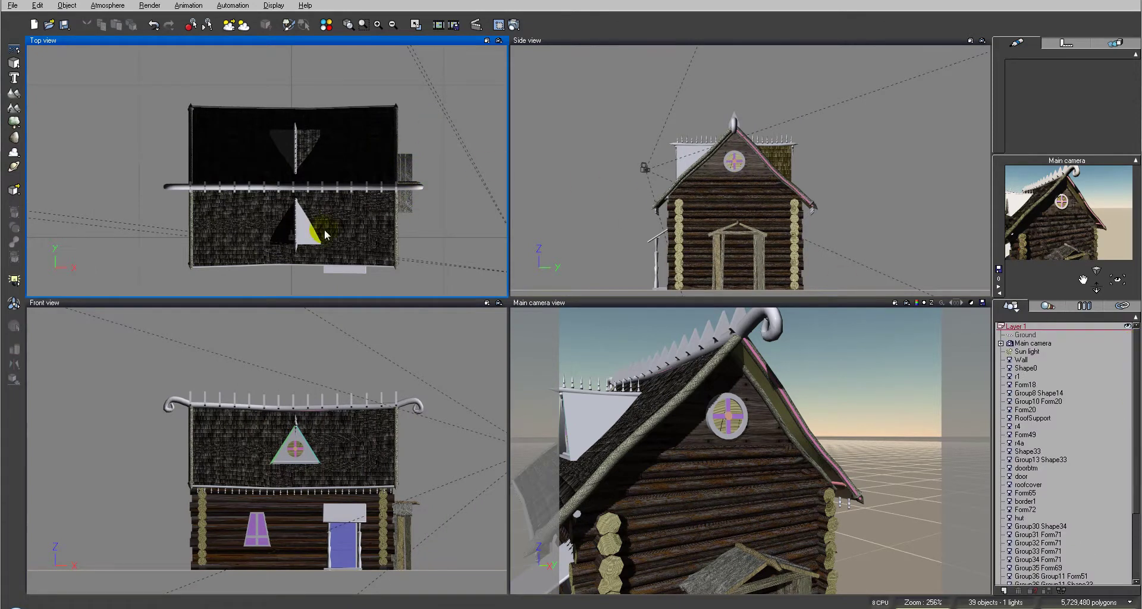
click(307, 146)
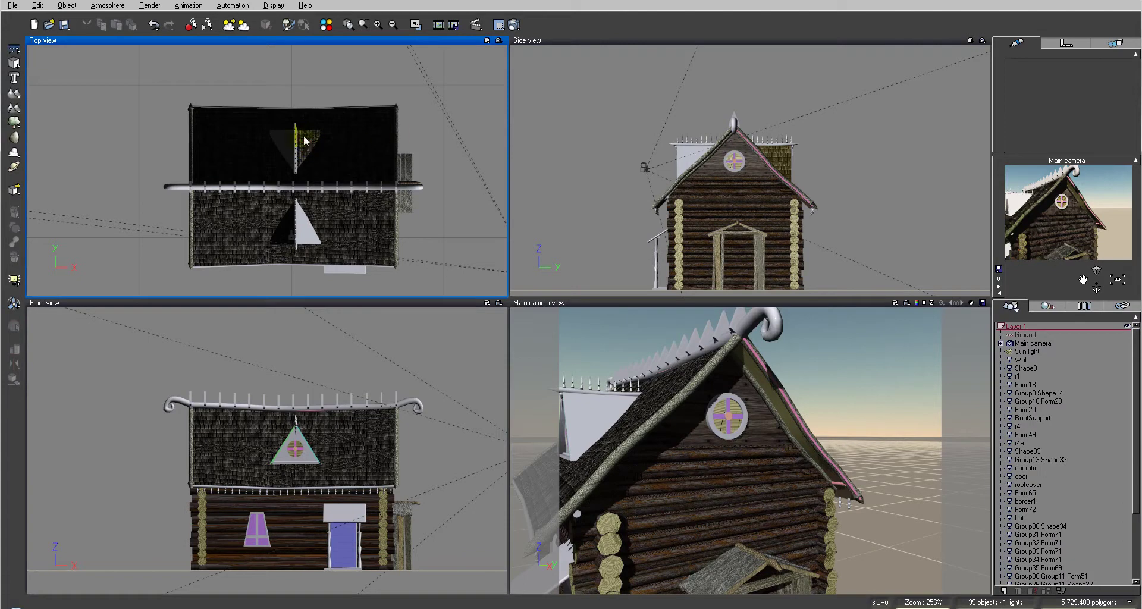
click(304, 140)
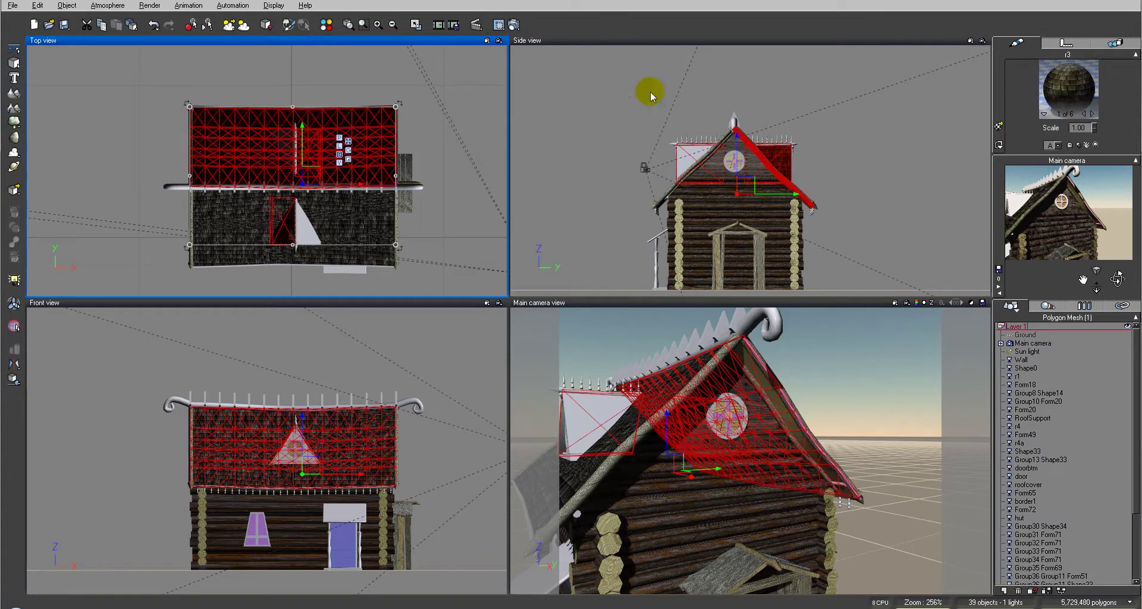
click(1087, 82)
key(Delete)
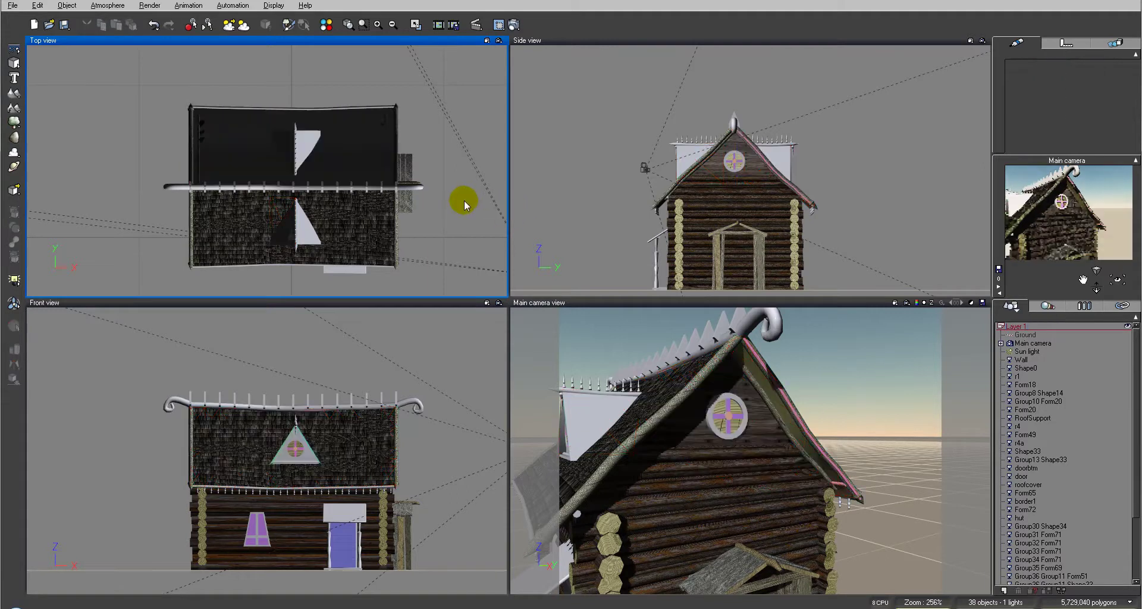
Copy the multi-material of roof slope r1 and paste it onto roof2
scroll(466, 202, up, 2)
scroll(465, 201, down, 3)
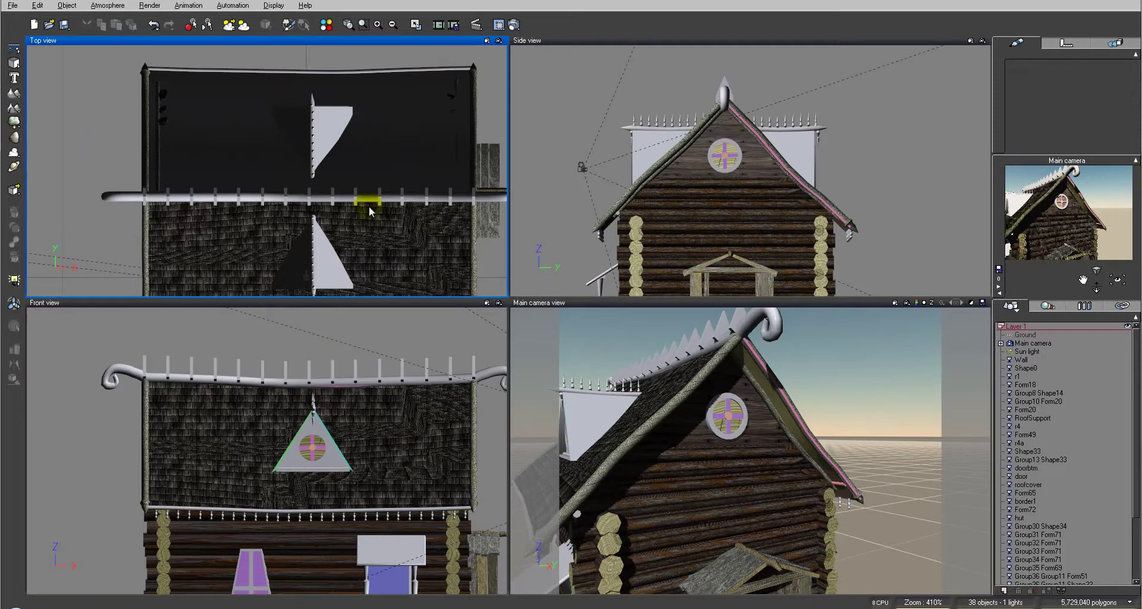
click(410, 245)
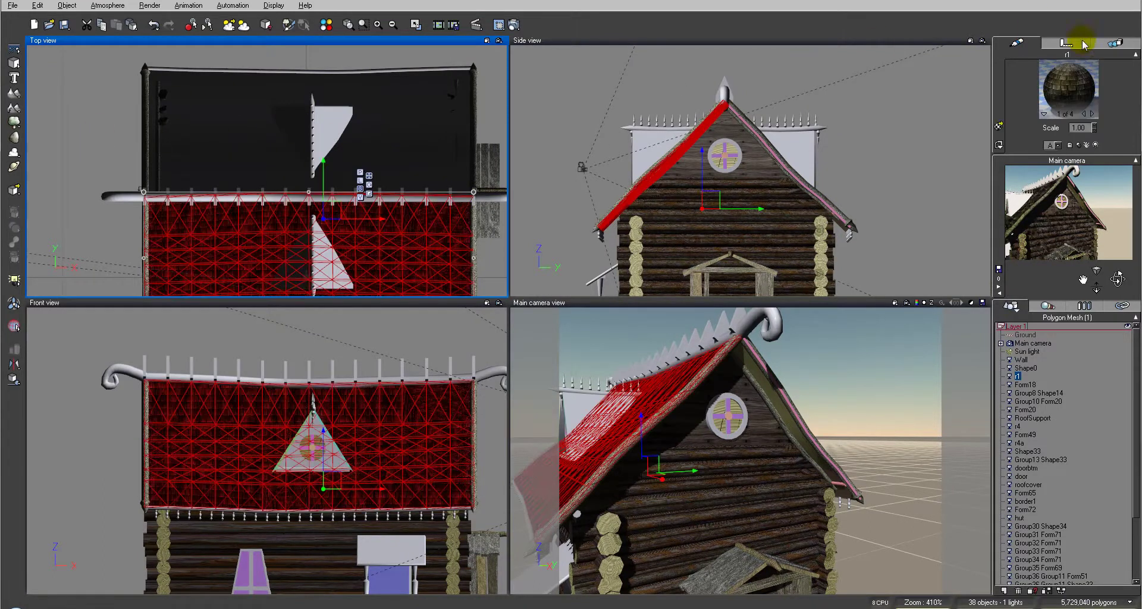
right_click(1070, 85)
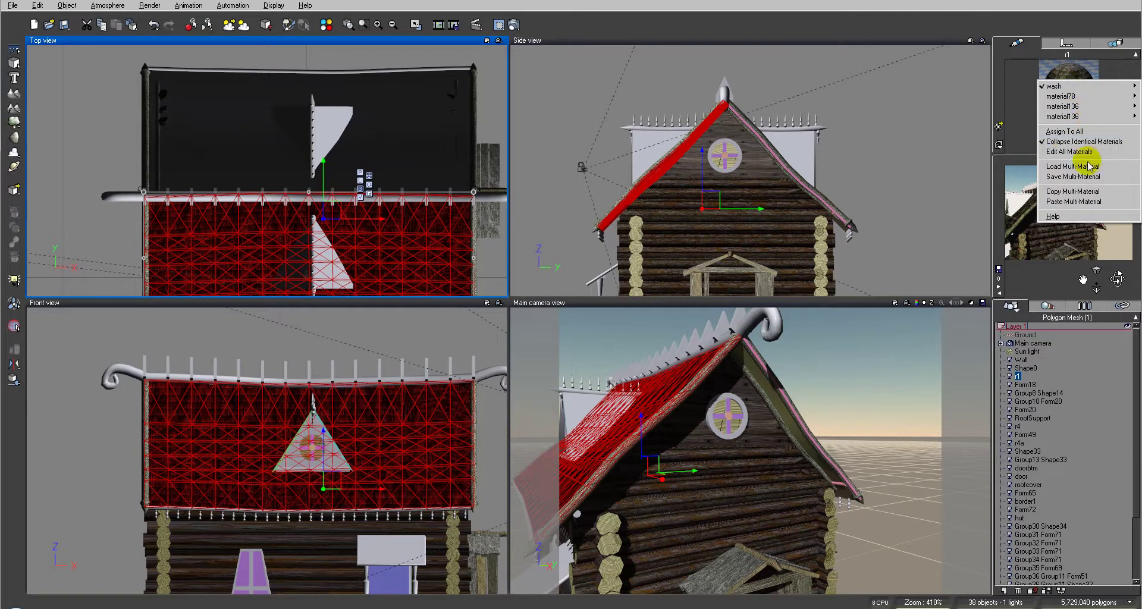
click(1088, 192)
click(413, 117)
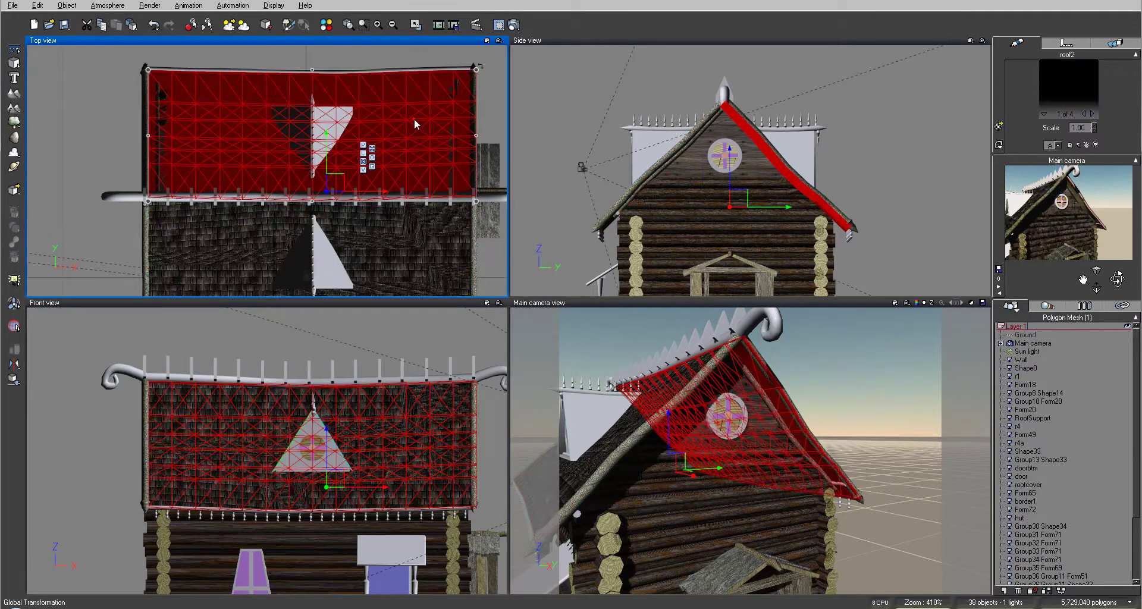
right_click(1072, 85)
click(1091, 210)
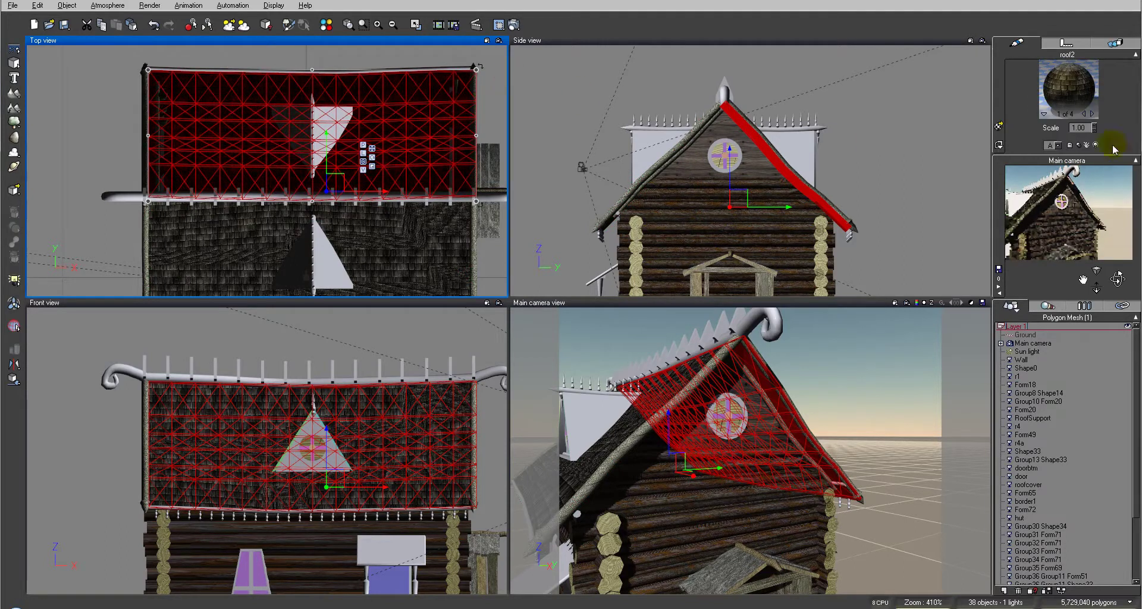
click(495, 106)
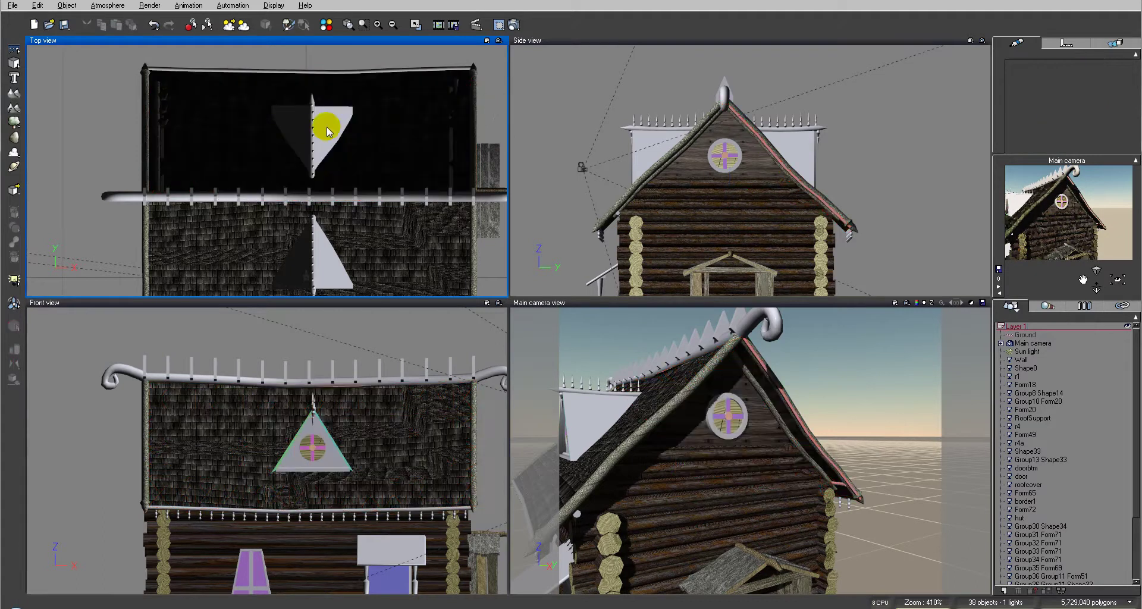
Reposition and turn the main camera so that it frames the house's rear roof slope and dormer
click(1022, 360)
drag(1135, 395, 1135, 456)
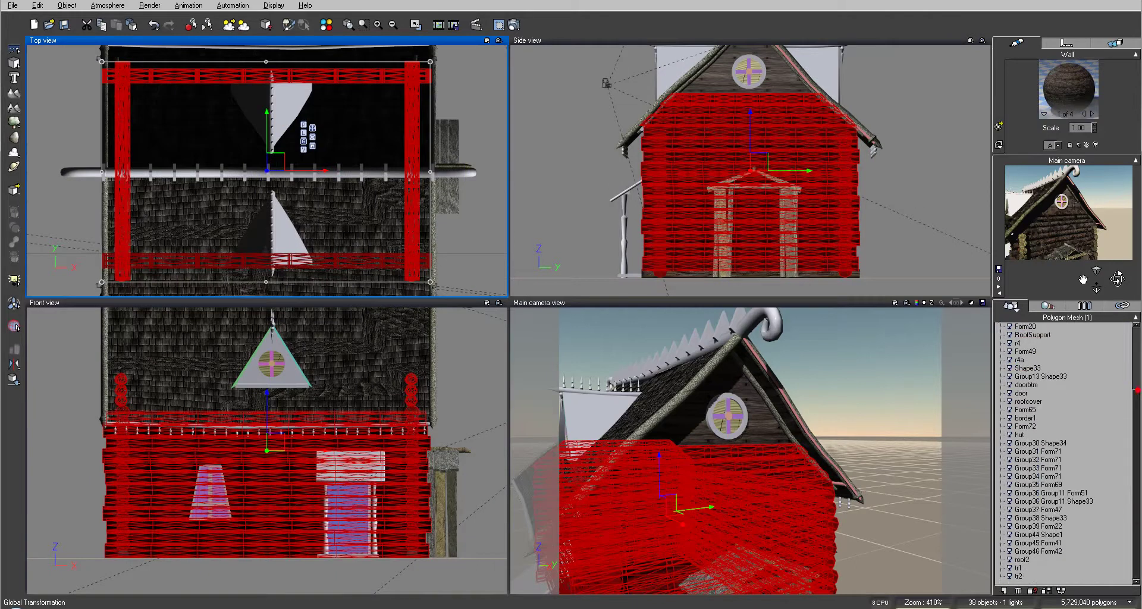
scroll(1124, 408, up, 3)
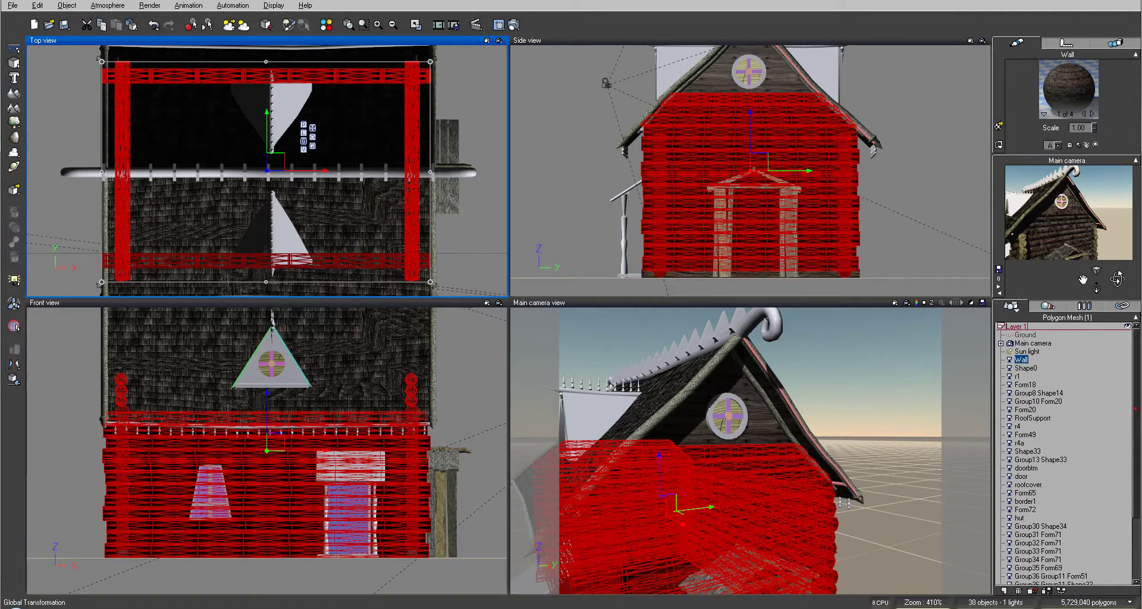
click(1043, 344)
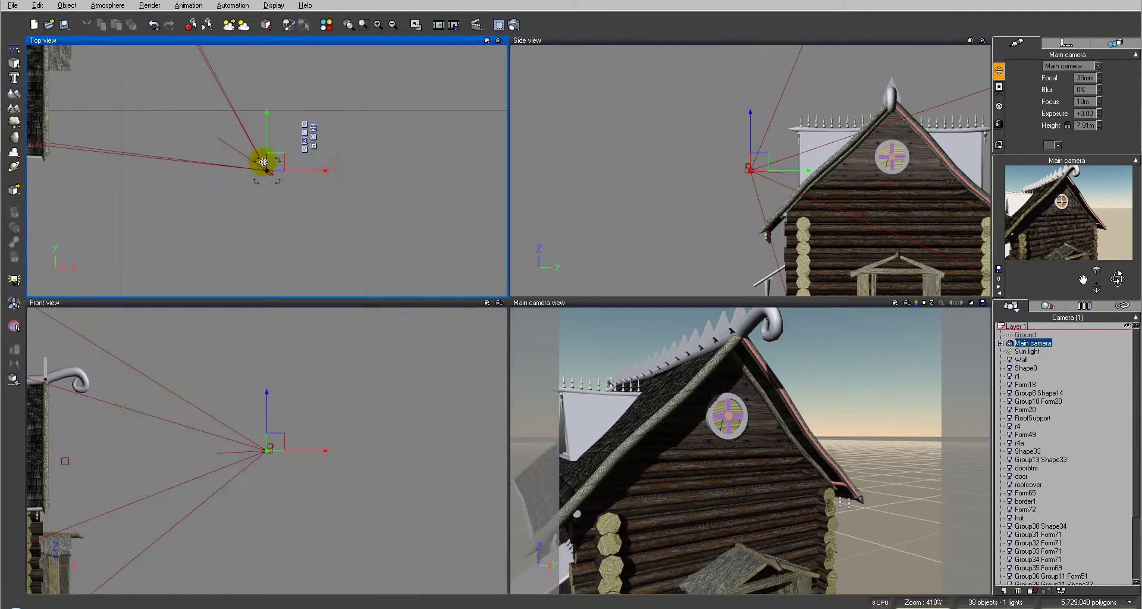
drag(263, 162, 274, 55)
ctrl+right_drag(278, 60, 288, 131)
scroll(288, 132, down, 2)
drag(279, 146, 278, 112)
drag(1116, 275, 571, 423)
drag(809, 159, 836, 161)
scroll(324, 197, up, 7)
right_drag(302, 184, 357, 219)
scroll(357, 220, up, 2)
scroll(357, 219, up, 1)
right_drag(317, 174, 434, 258)
middle_drag(434, 258, 441, 282)
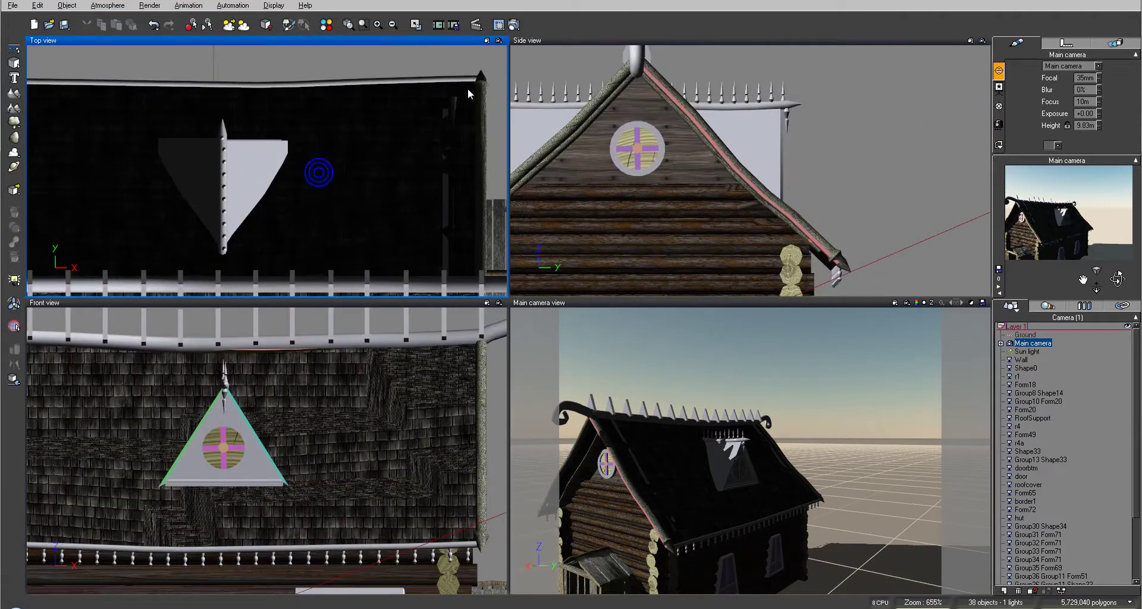
Nudge roof2 slightly outward in the side view and render the main camera view to check the roof
click(380, 191)
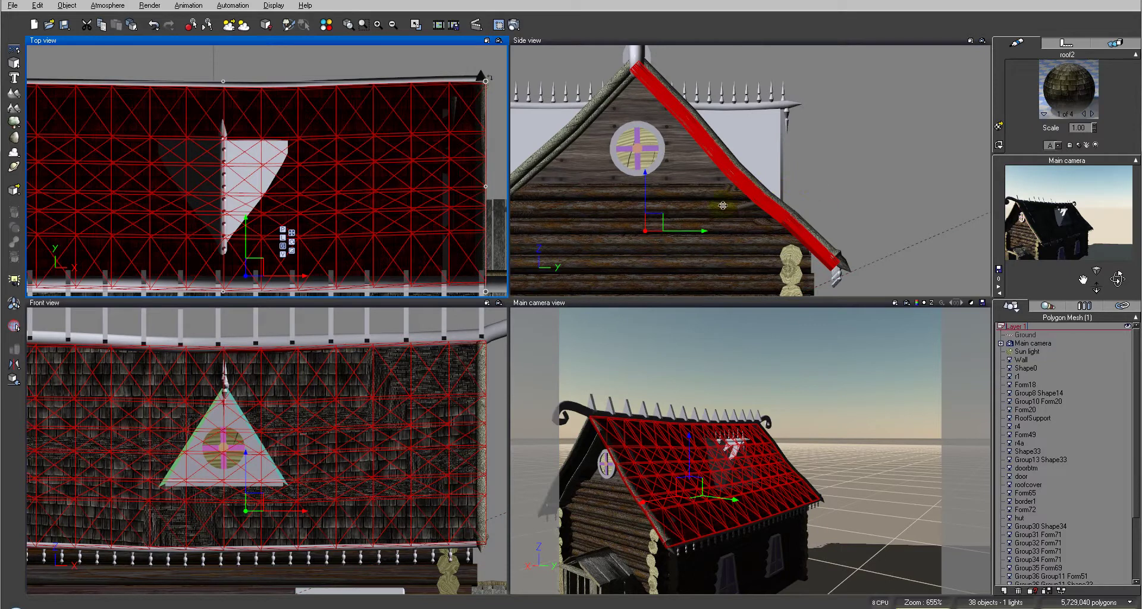
drag(706, 228, 710, 230)
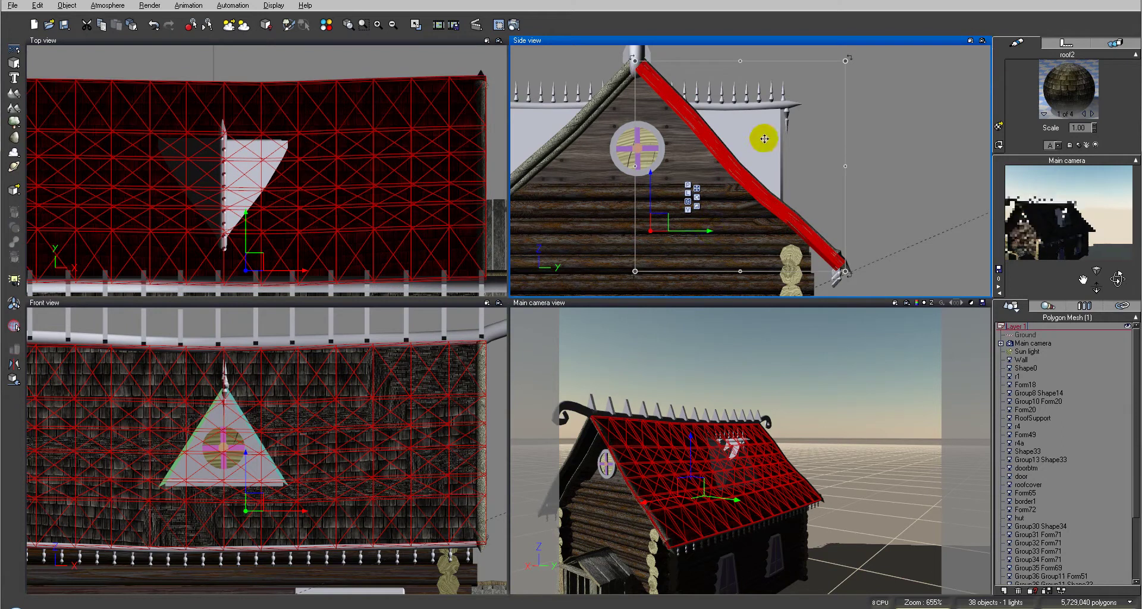
scroll(762, 140, down, 3)
scroll(433, 184, up, 3)
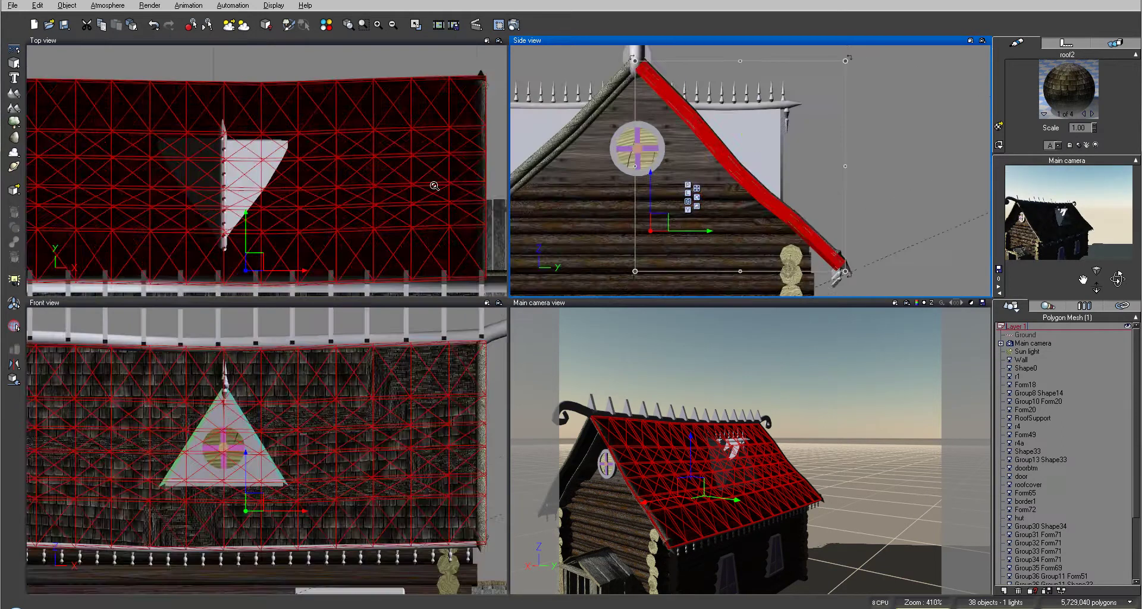
scroll(435, 186, down, 3)
click(514, 27)
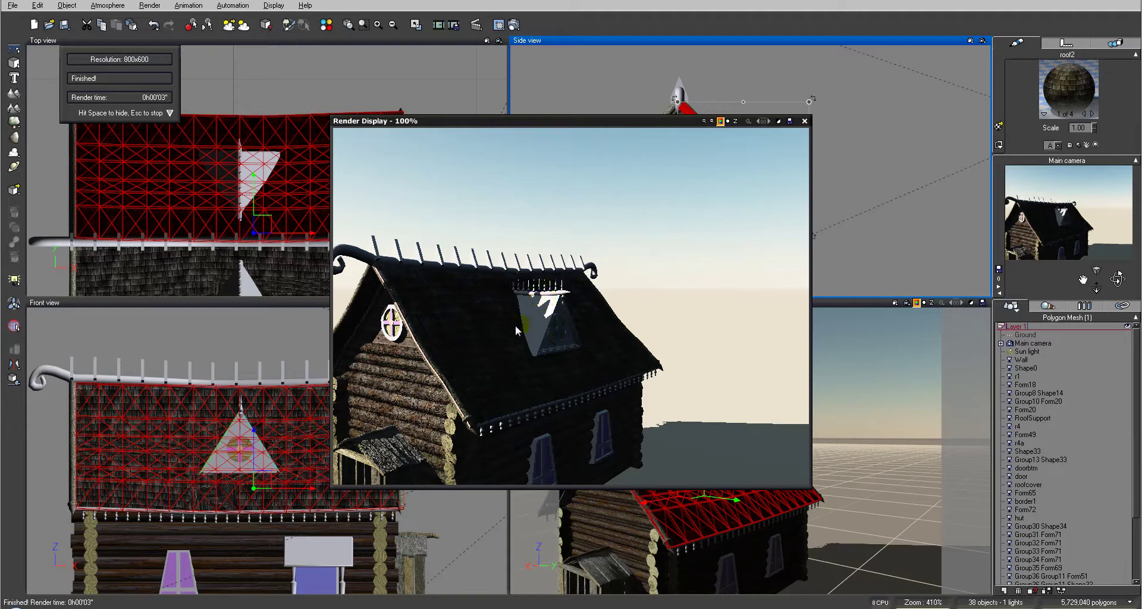
click(804, 121)
Move the main camera to the front of the house and aim it at the dormer and front roof slope
click(1048, 342)
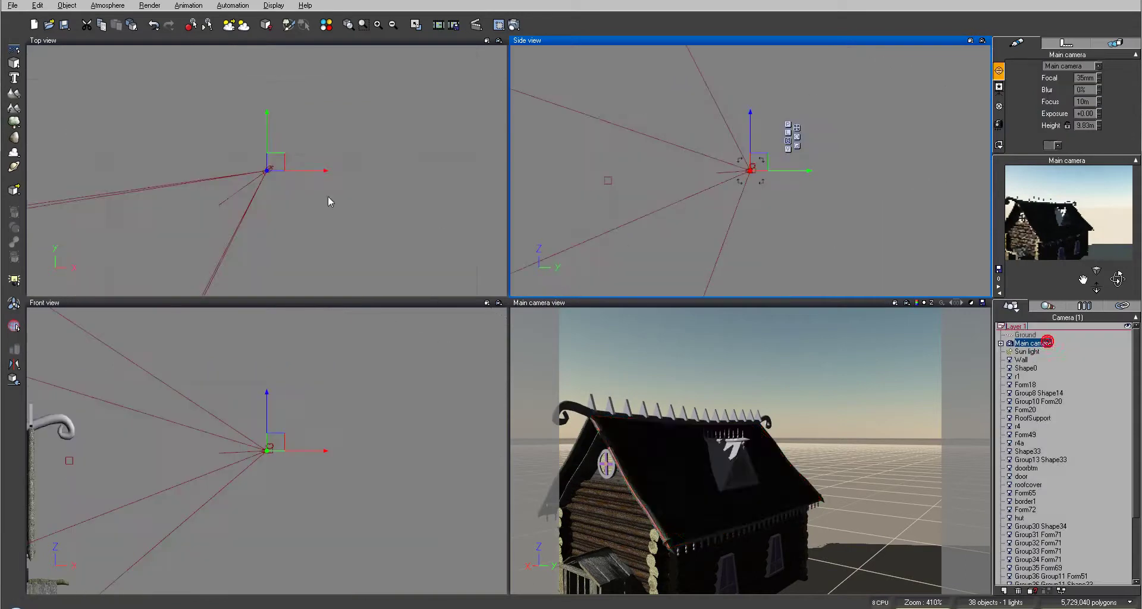
right_drag(325, 196, 388, 133)
drag(340, 99, 314, 279)
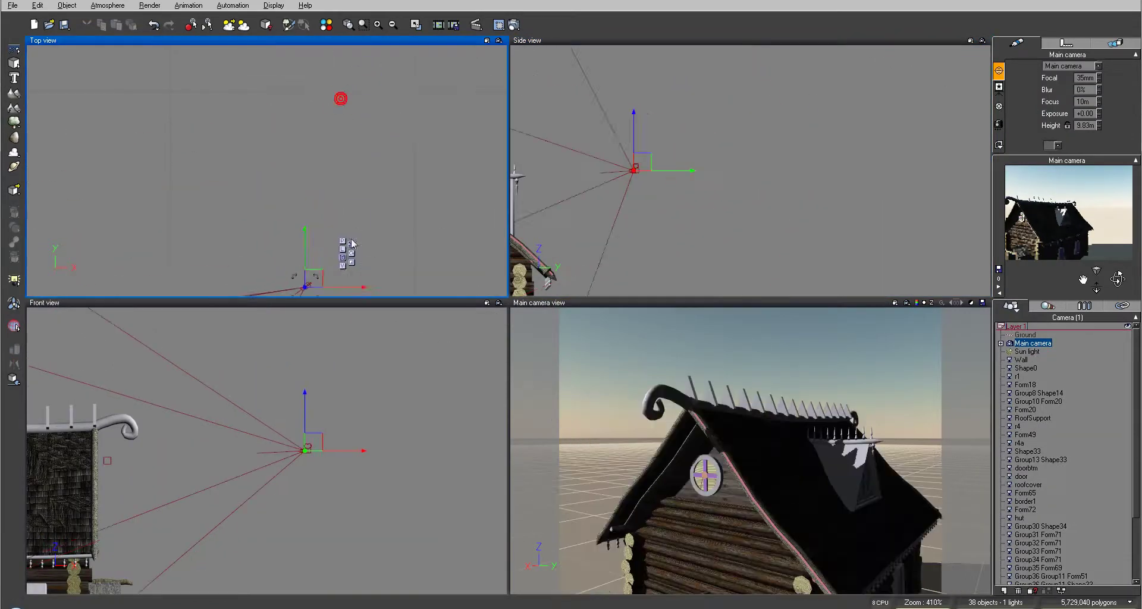
scroll(352, 241, down, 6)
drag(282, 179, 248, 224)
drag(1118, 279, 1116, 276)
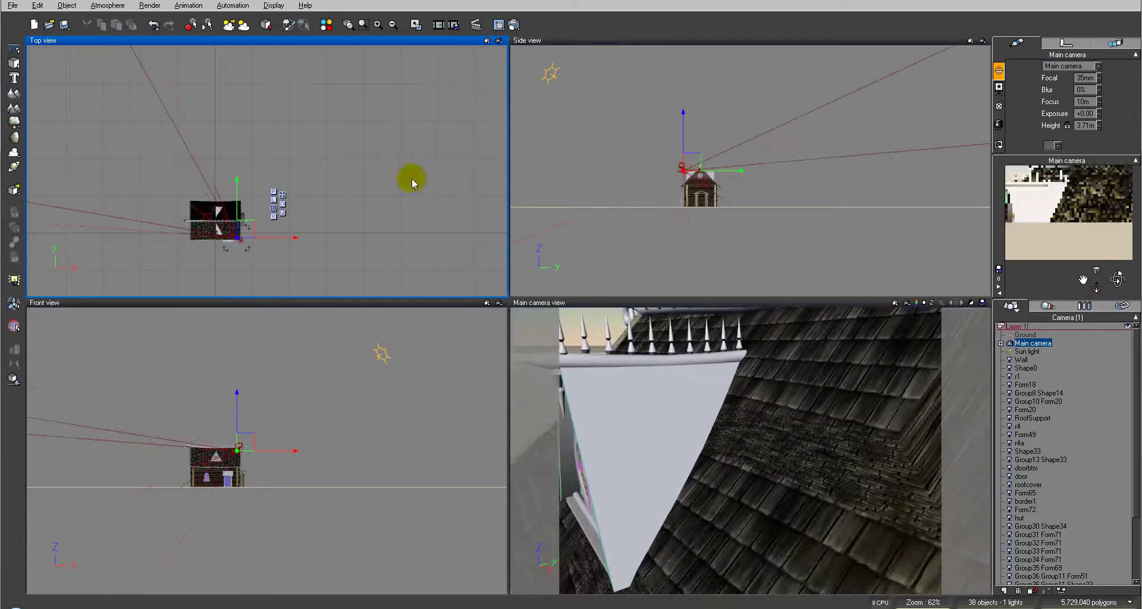
drag(691, 168, 657, 165)
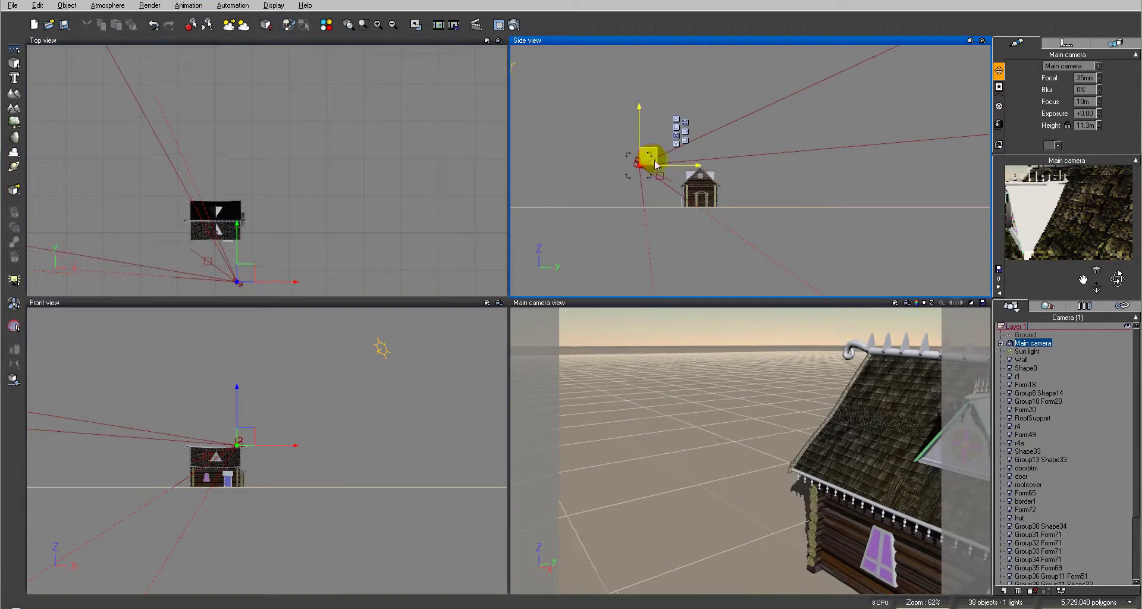
drag(1117, 278, 1116, 277)
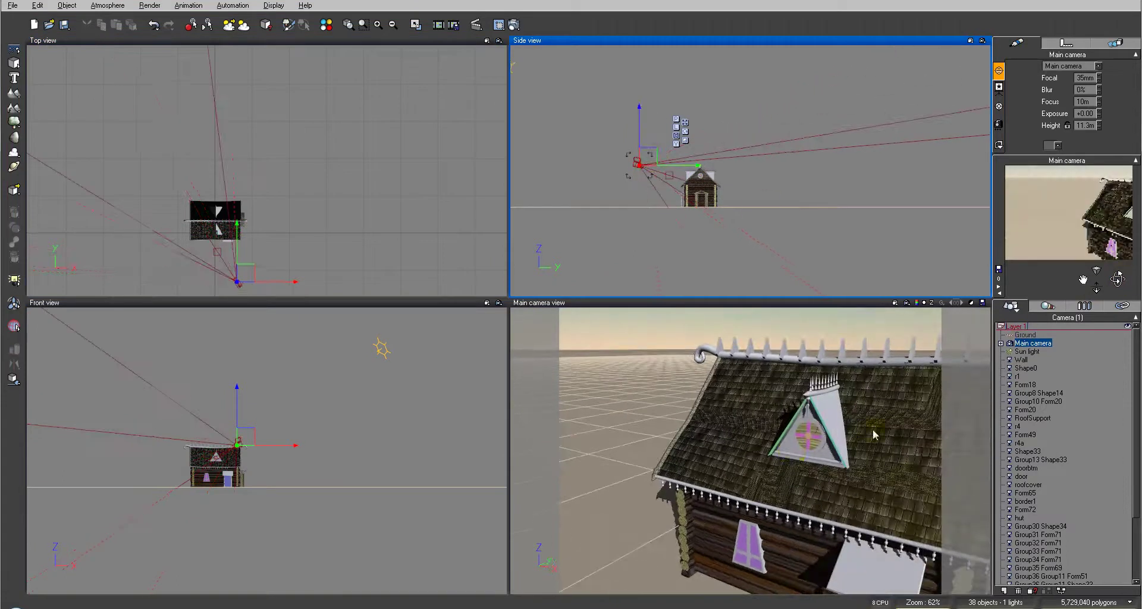